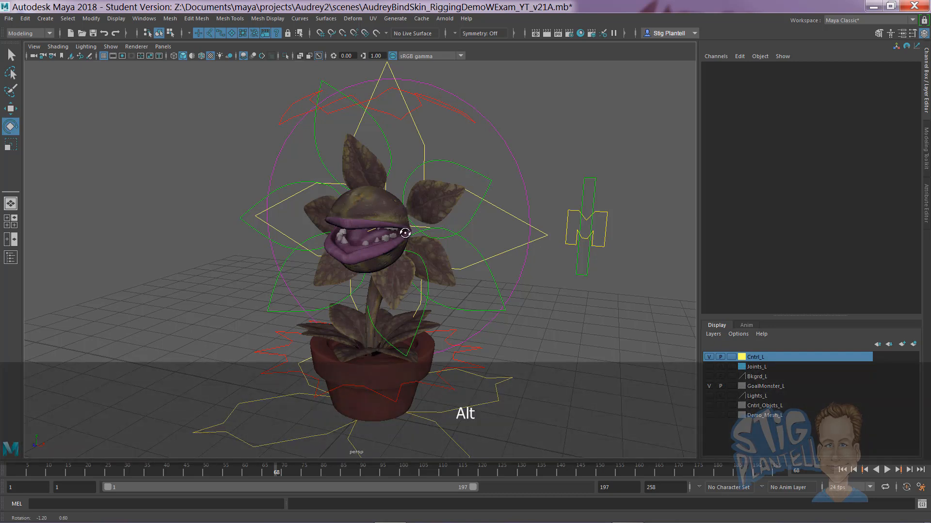
Hide the GoalMonster_L layer and show the Joints_L layer, keeping the Cntrl_L layer visible.
alt+drag(406, 231, 454, 222)
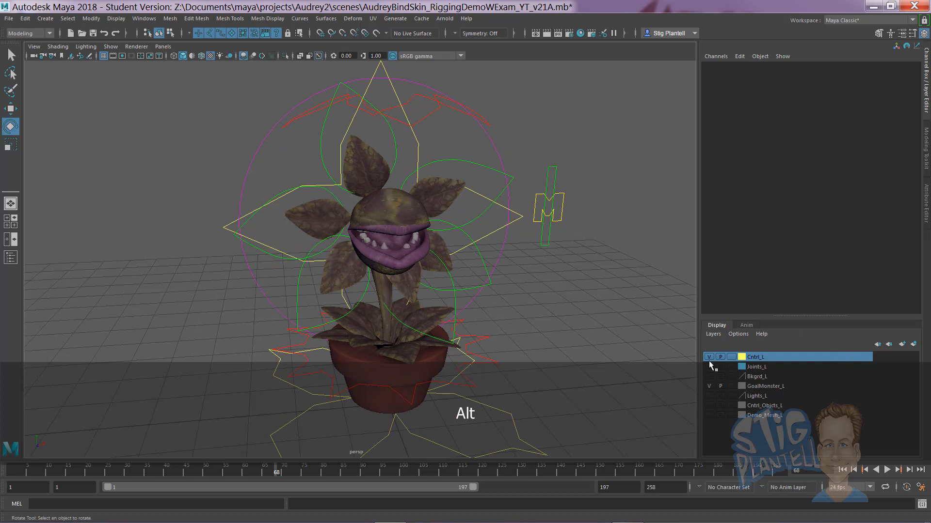
click(709, 386)
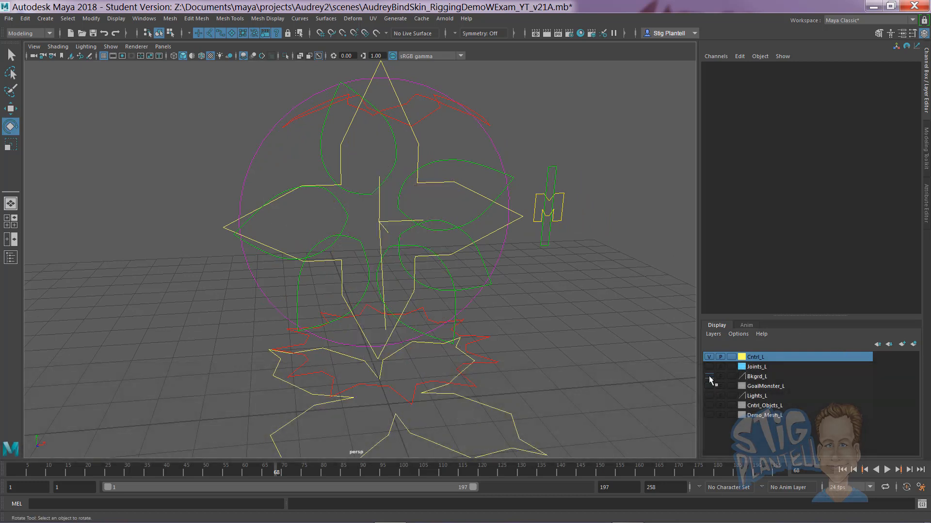
click(709, 357)
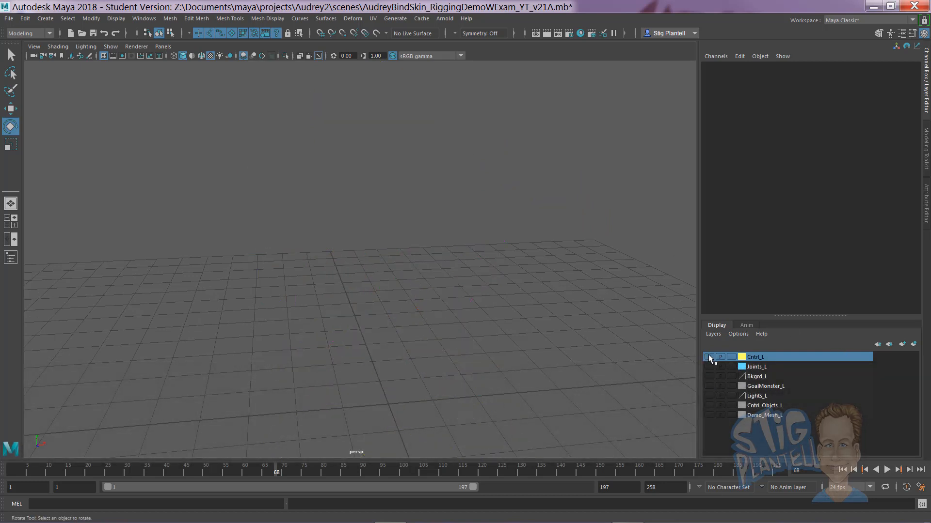
click(709, 367)
alt+drag(406, 234, 441, 265)
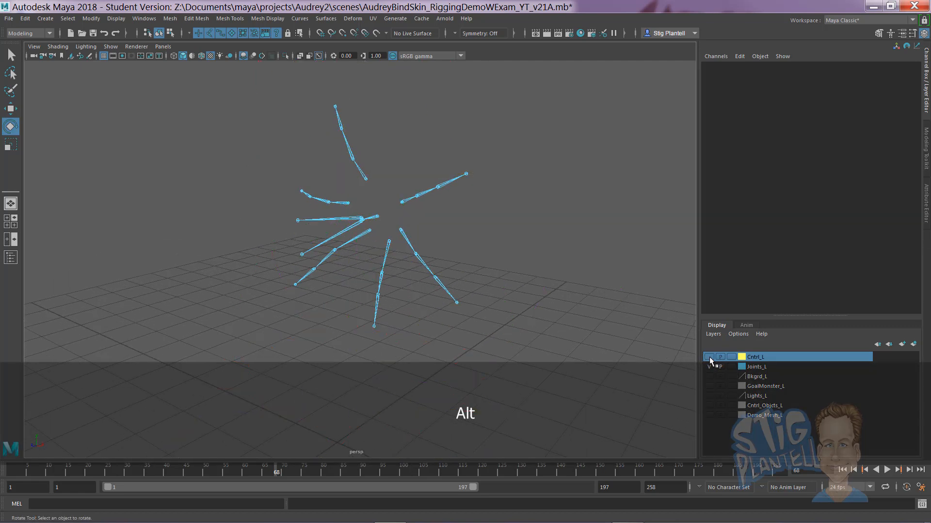
click(708, 357)
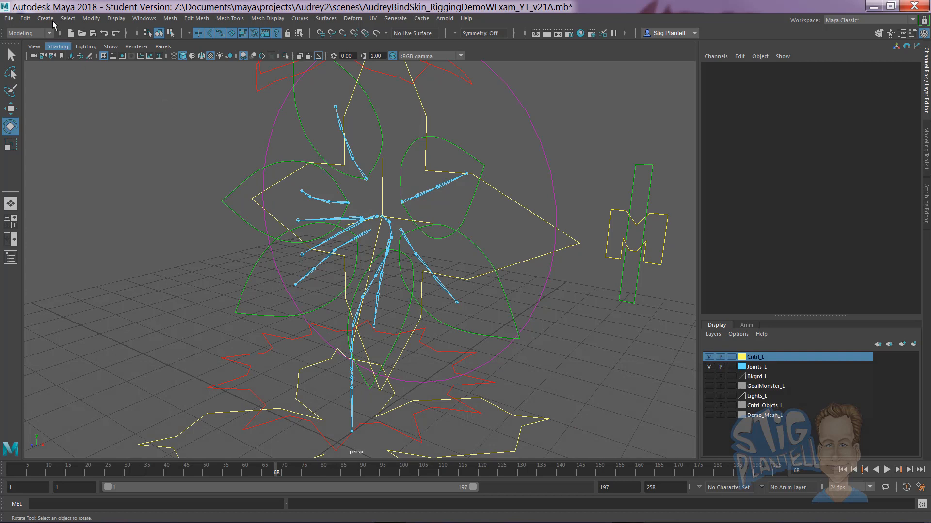
Hide NURBS curves and IK handles in the perspective viewport so the skeleton is unobstructed.
click(110, 47)
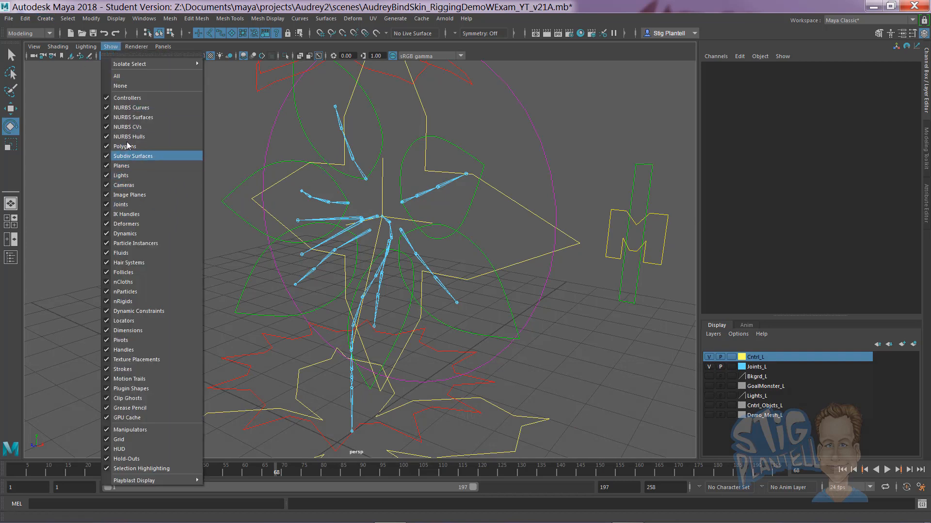
click(131, 108)
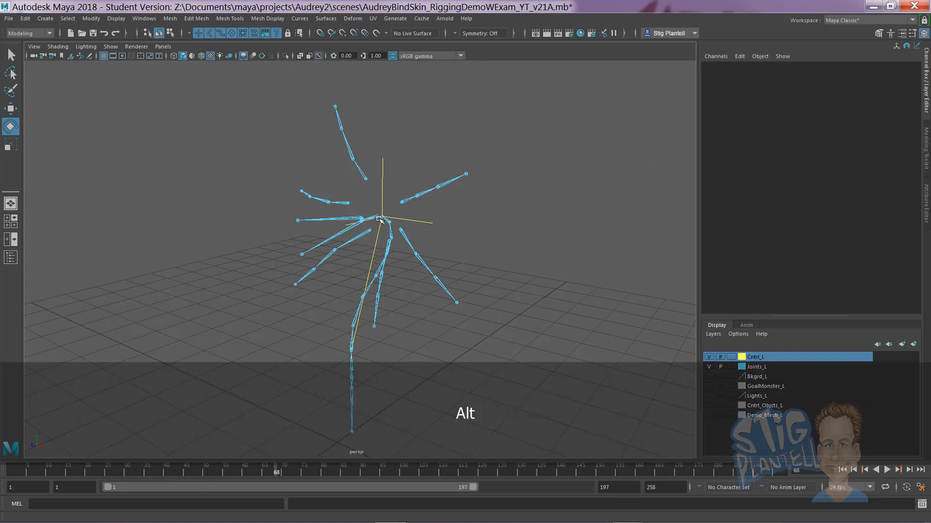
alt+drag(379, 219, 387, 224)
click(110, 46)
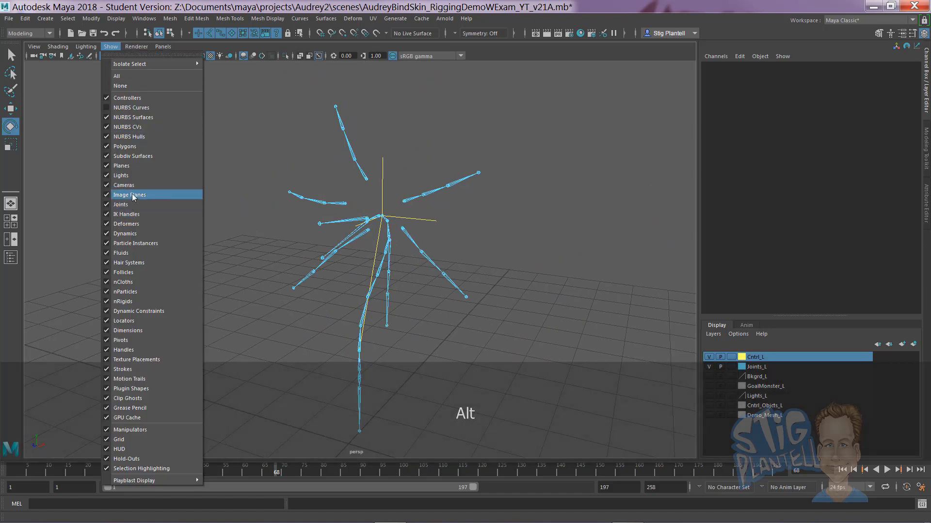
click(126, 214)
Select the pot joints and the lowest spine joints at the base of the skeleton, up to Spn_Jnt_02.
alt+drag(426, 229, 386, 207)
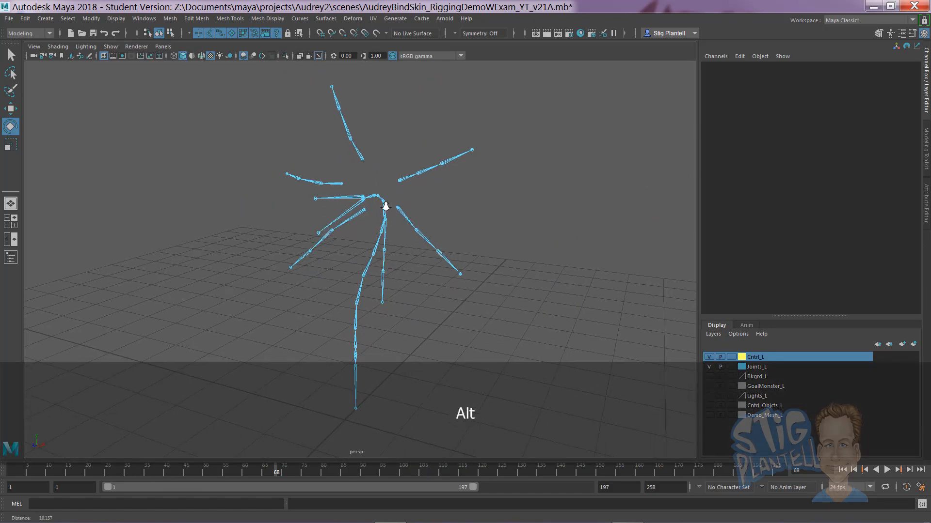
alt+right_drag(385, 207, 378, 205)
alt+drag(378, 205, 412, 208)
alt+right_drag(412, 208, 465, 211)
alt+middle_drag(359, 199, 353, 189)
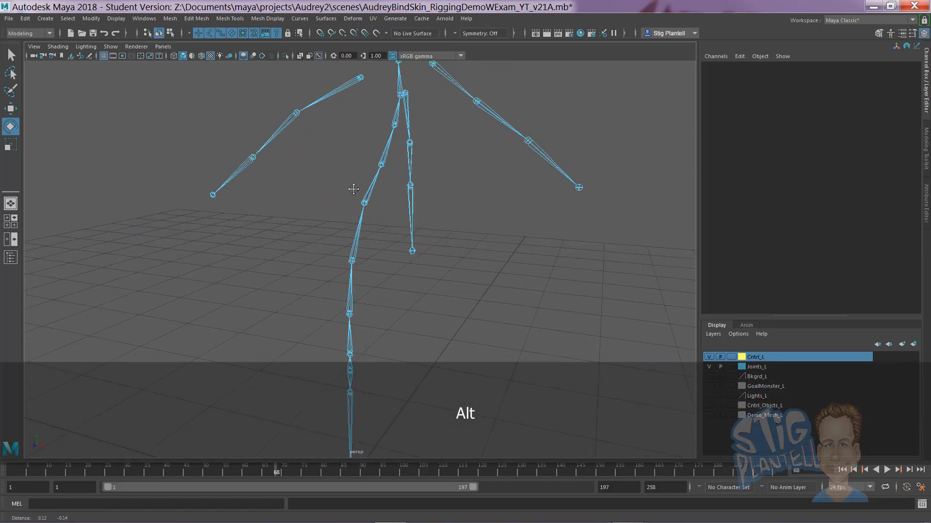
alt+drag(354, 190, 437, 229)
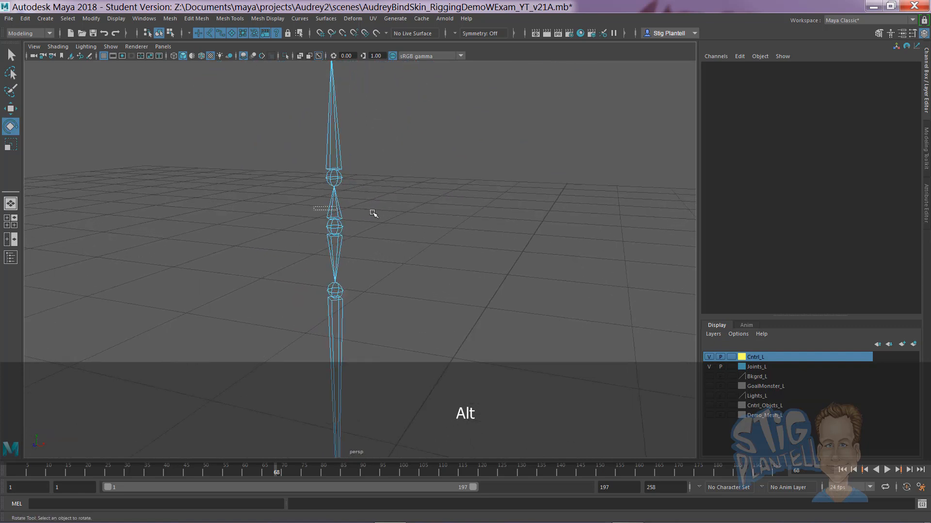
drag(314, 207, 372, 213)
alt+right_drag(437, 242, 409, 233)
shift+drag(318, 319, 404, 304)
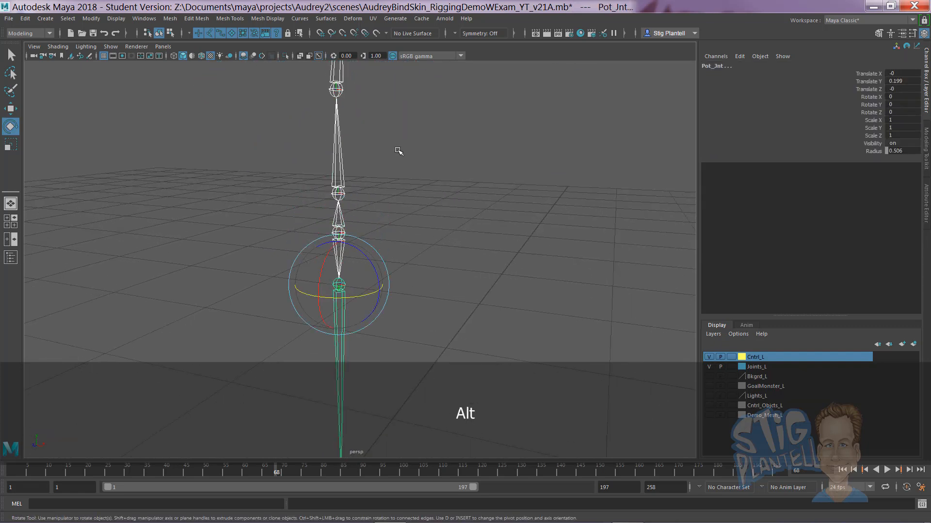
alt+middle_drag(398, 151, 411, 270)
shift+drag(398, 262, 277, 250)
shift+drag(321, 155, 412, 137)
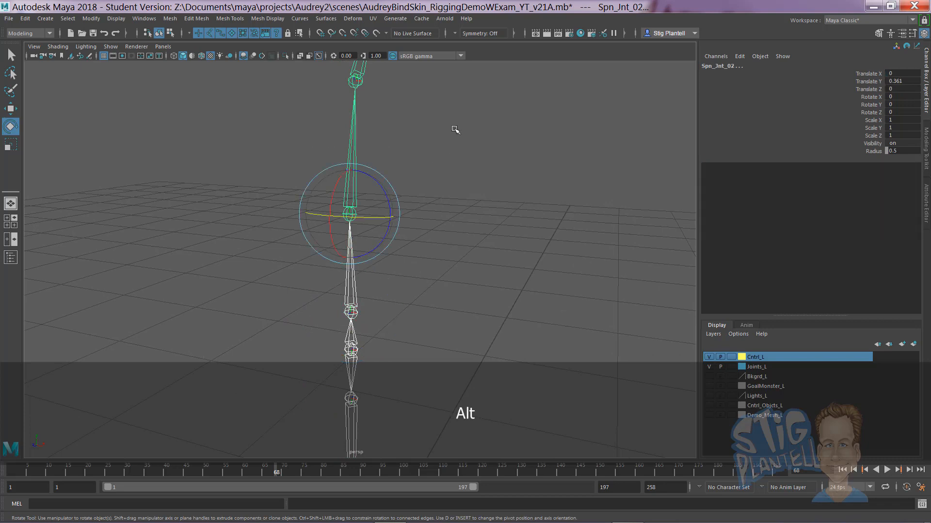
Add the remaining spine joints up the stem, Spn_Jnt_03 through Spn_Jnt_08, to the selection.
alt+middle_drag(455, 129, 404, 409)
shift+drag(394, 226, 315, 230)
shift+drag(317, 137, 415, 157)
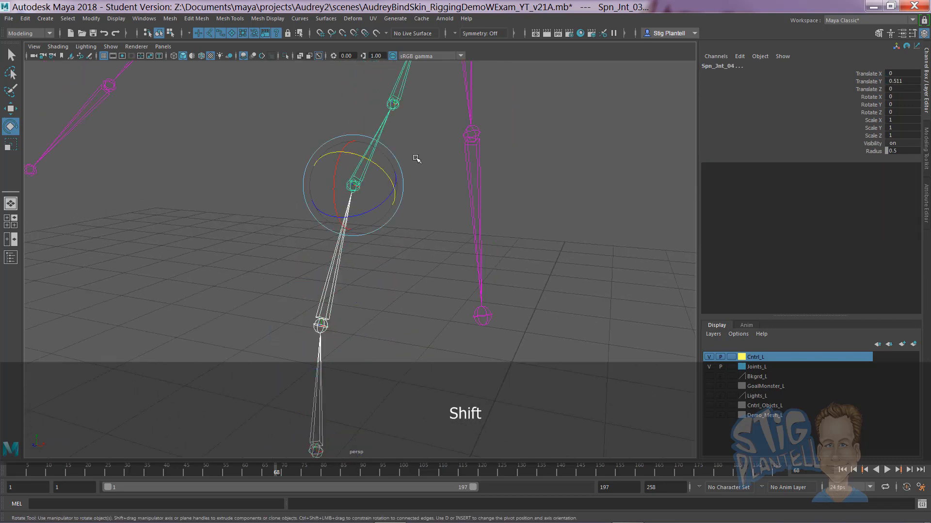
alt+middle_drag(417, 159, 409, 209)
shift+drag(420, 204, 372, 182)
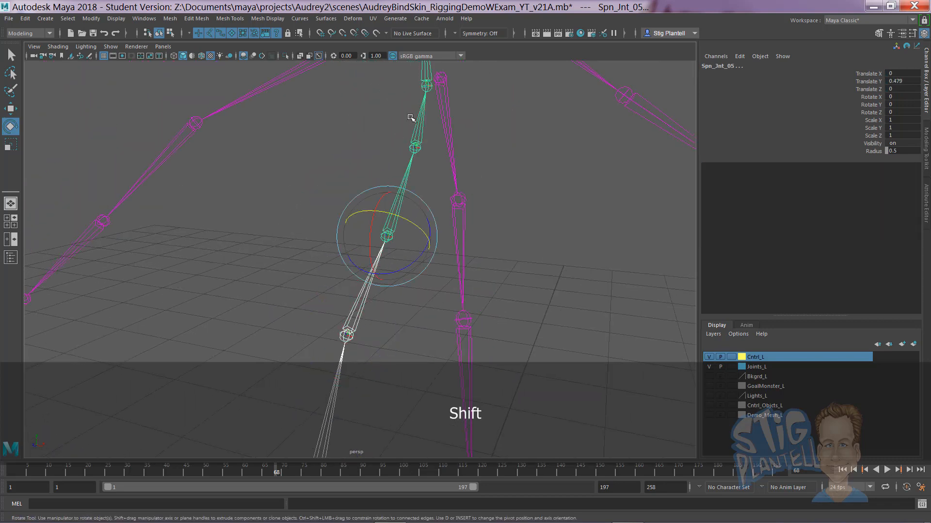
shift+drag(411, 118, 430, 123)
alt+middle_drag(401, 100, 405, 209)
alt+drag(405, 209, 374, 228)
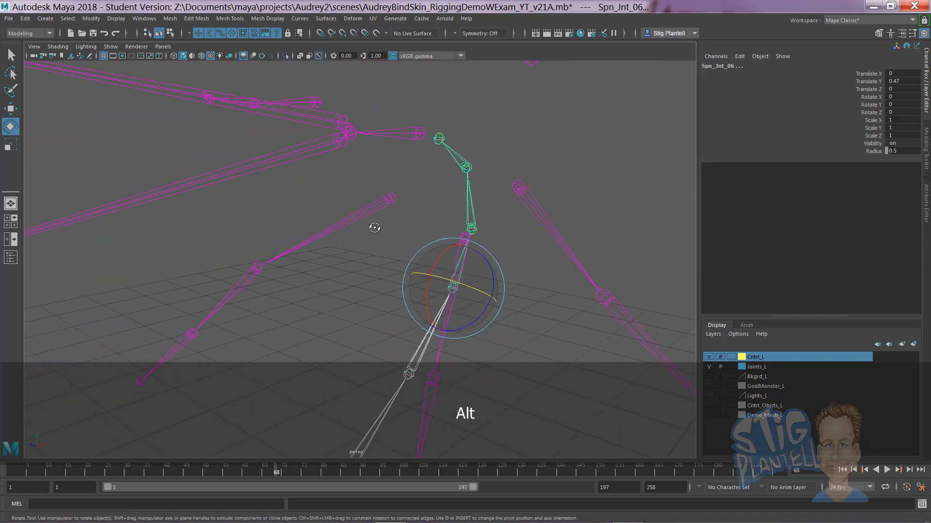
shift+drag(457, 200, 478, 198)
shift+drag(457, 144, 442, 155)
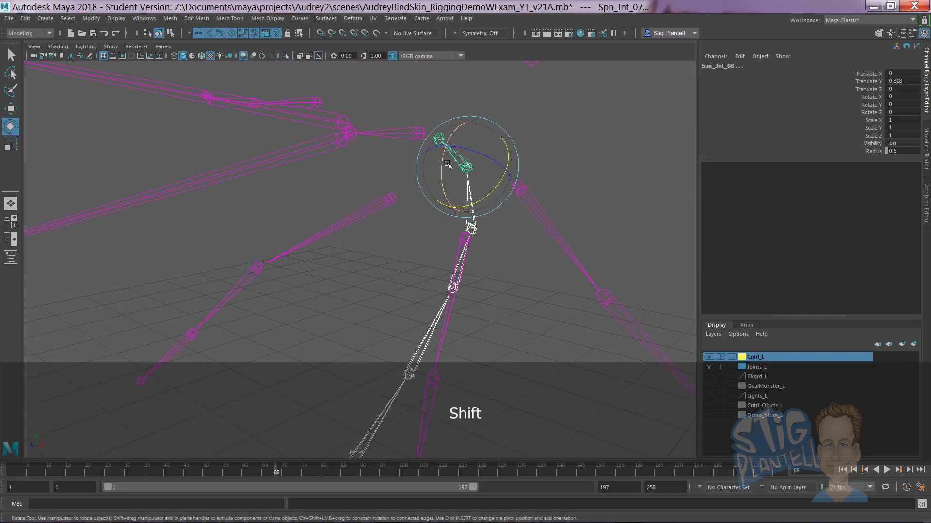
Add the Atlas_Jnt head joint and the upper and lower jaw joints to the selection.
alt+right_drag(408, 173, 384, 179)
alt+drag(384, 178, 348, 187)
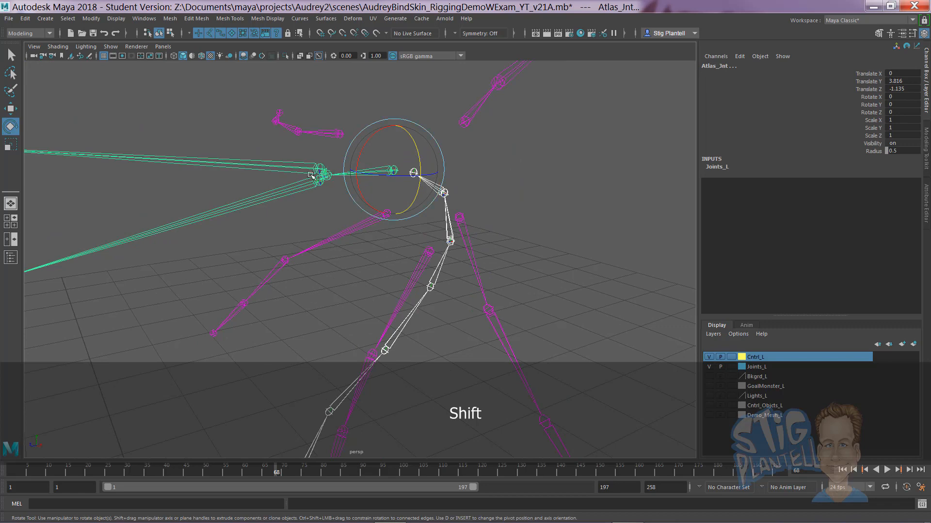
shift+drag(203, 156, 199, 182)
shift+drag(202, 249, 219, 199)
alt+drag(393, 212, 457, 220)
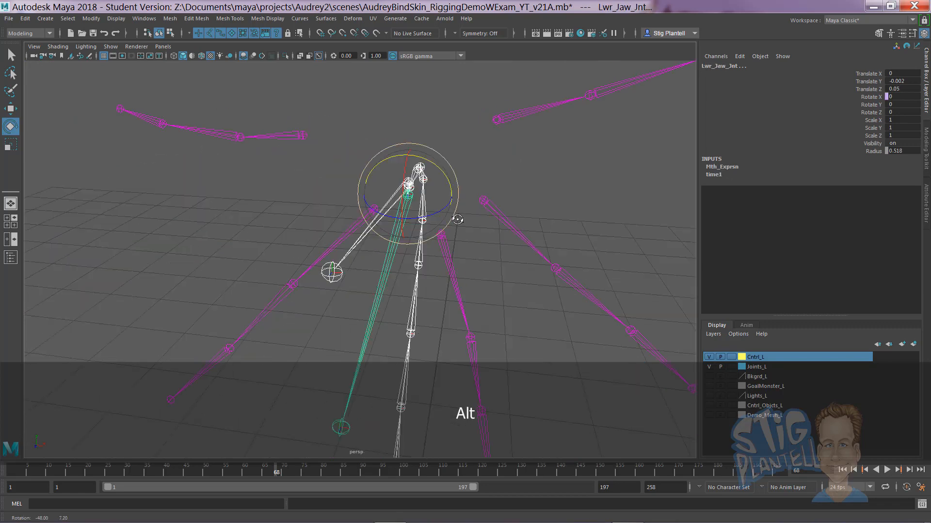
Add the joints of the first three leaf chains, Leaf_01 to Leaf_03, to the selection.
alt+right_drag(457, 220, 278, 200)
alt+drag(278, 200, 383, 207)
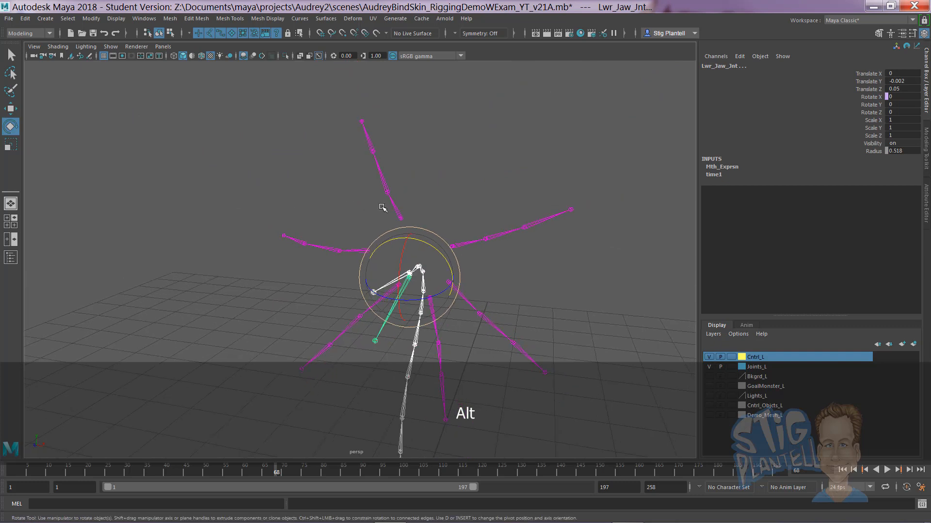
shift+drag(393, 170, 387, 159)
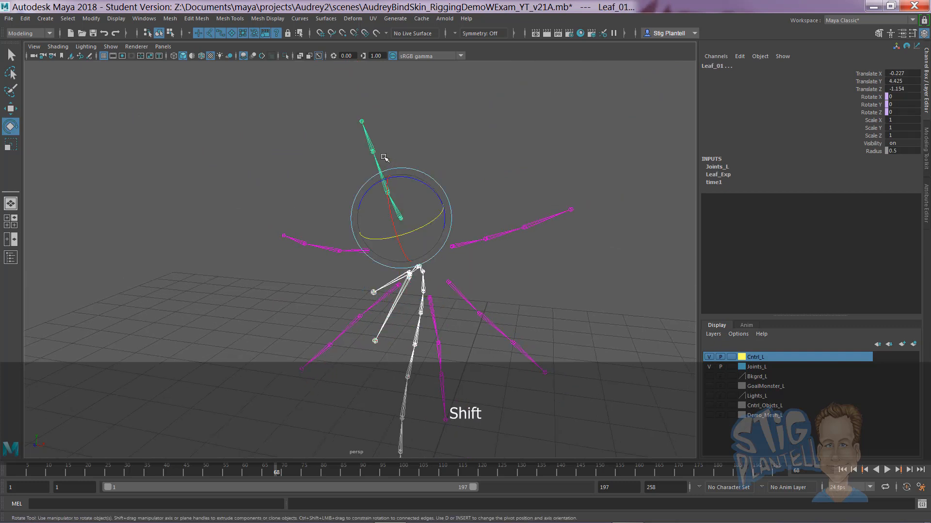
key(w)
shift+click(375, 170)
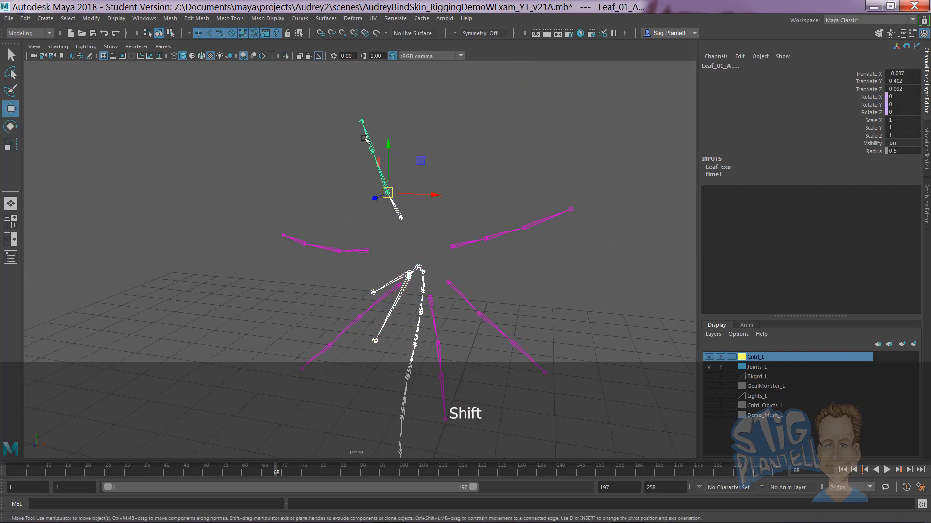
shift+drag(356, 242, 291, 256)
shift+click(372, 311)
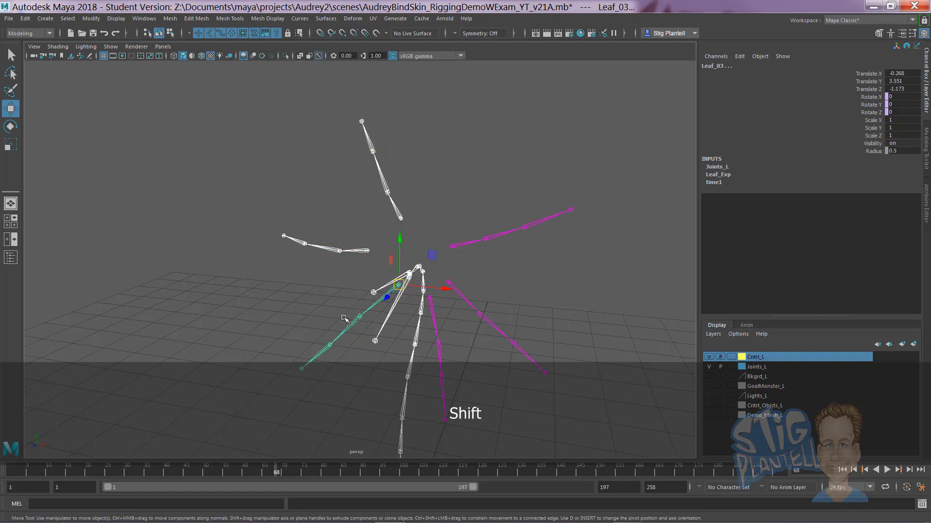
shift+click(346, 330)
shift+click(332, 348)
Add the joints of the remaining leaf chains, Leaf_04 to Leaf_06, to the selection.
shift+drag(429, 327, 458, 380)
shift+click(467, 304)
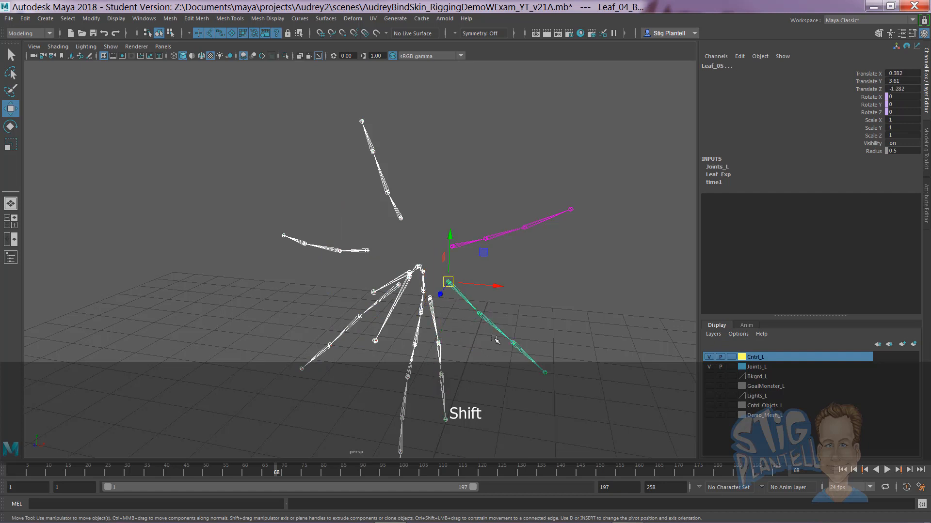
shift+click(502, 324)
shift+click(522, 358)
shift+click(468, 250)
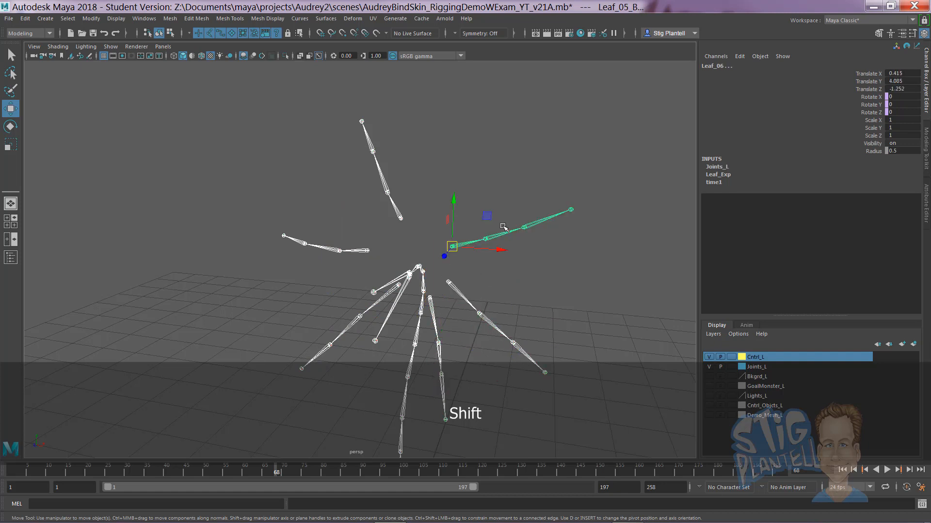
shift+click(504, 233)
shift+click(551, 222)
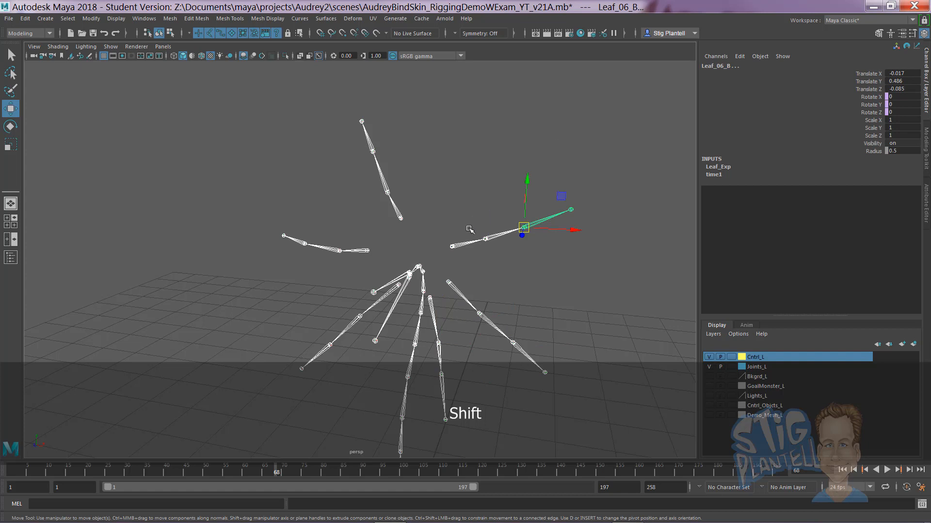
Show the GoalMonster_L layer and add the plant mesh to the joint selection.
alt+drag(469, 229, 391, 220)
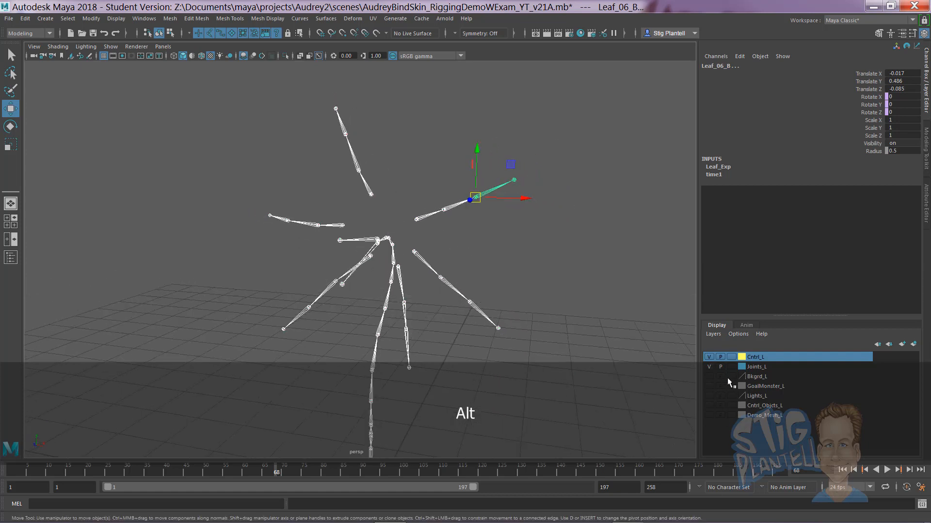
click(708, 386)
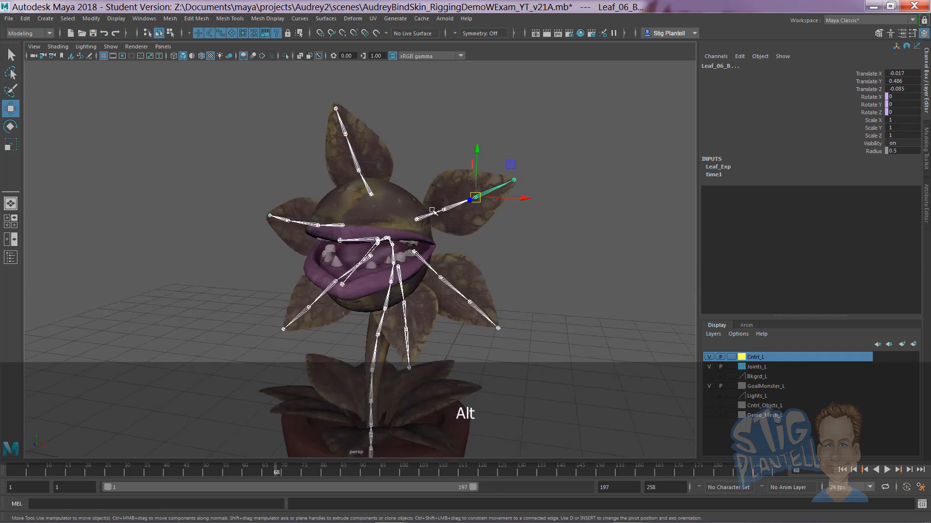
shift+click(382, 150)
alt+middle_drag(493, 243, 486, 207)
alt+right_drag(487, 208, 369, 220)
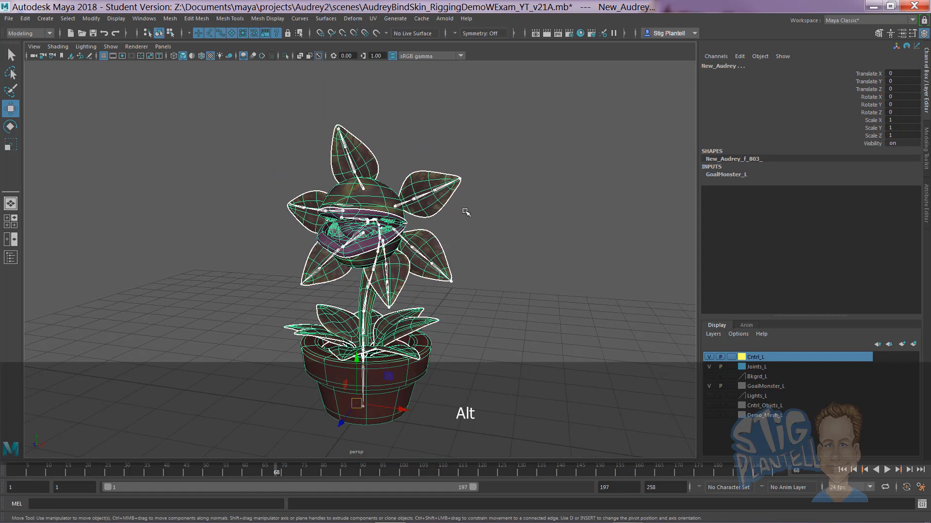
Open the Bind Skin options, reset them to defaults, and set Bind to to Selected joints.
key(space)
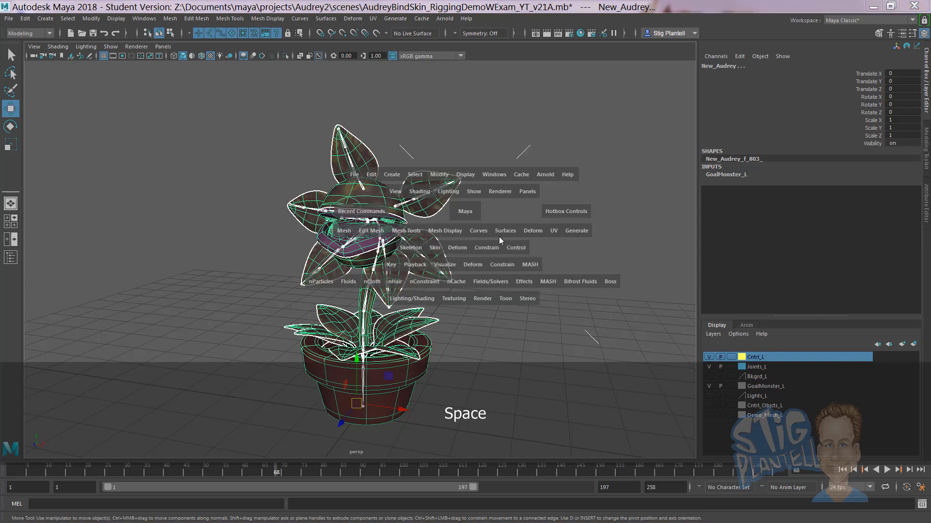
click(435, 248)
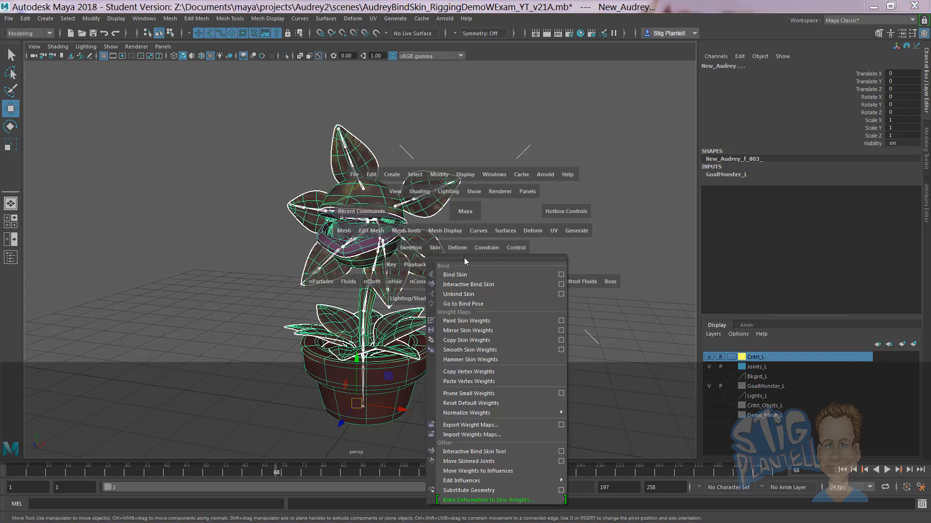
click(562, 275)
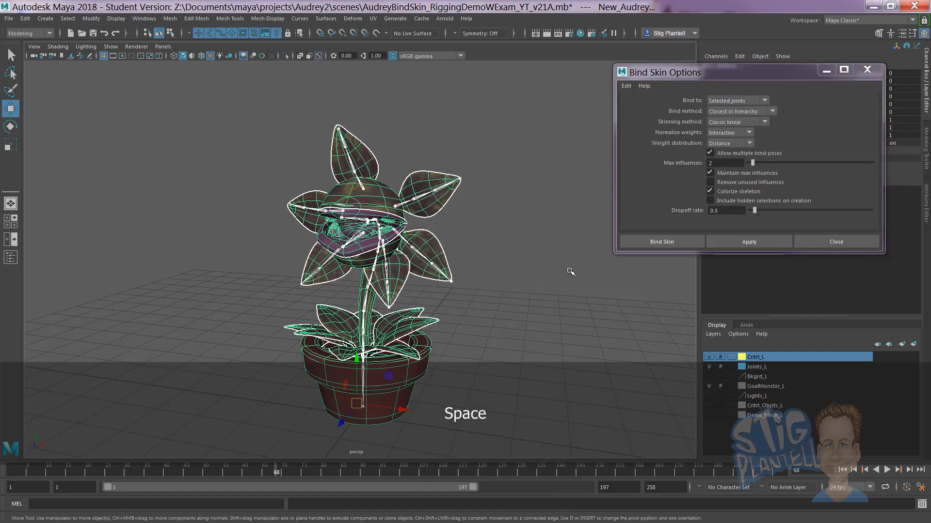
click(627, 85)
click(648, 105)
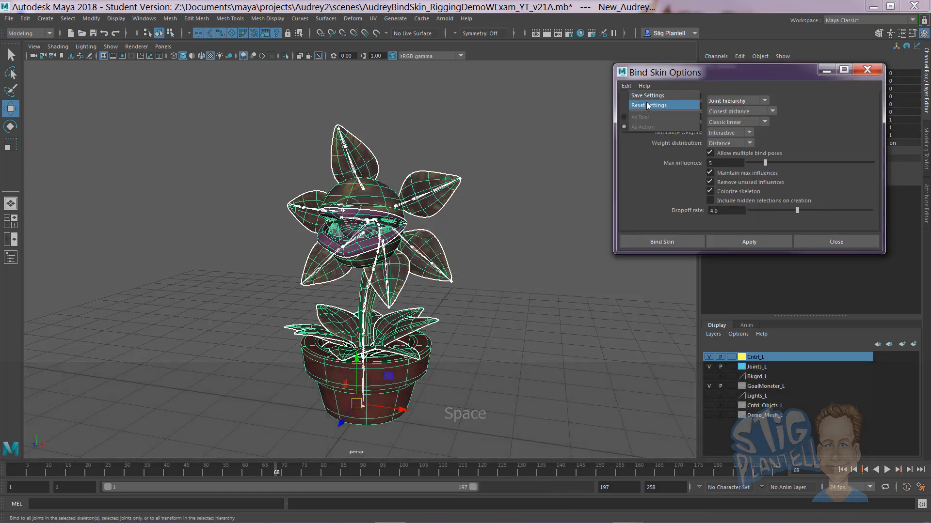
click(765, 101)
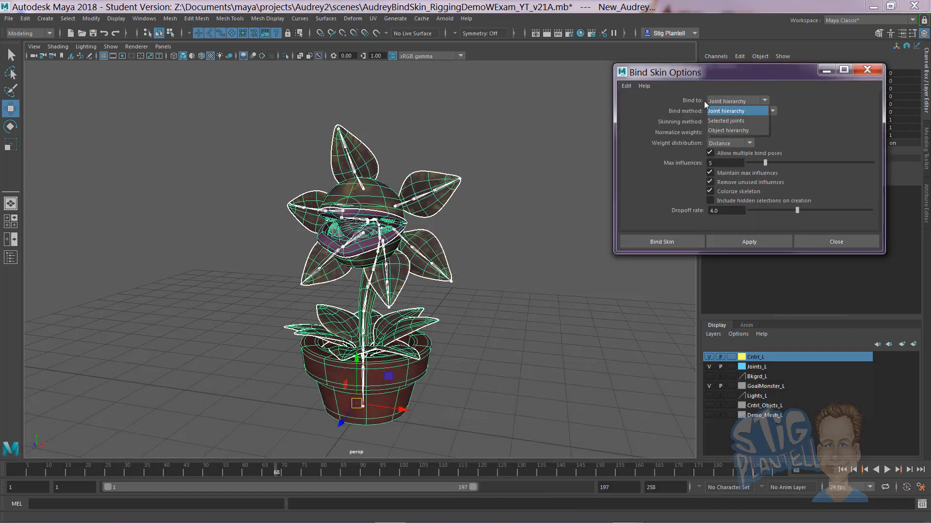
click(732, 119)
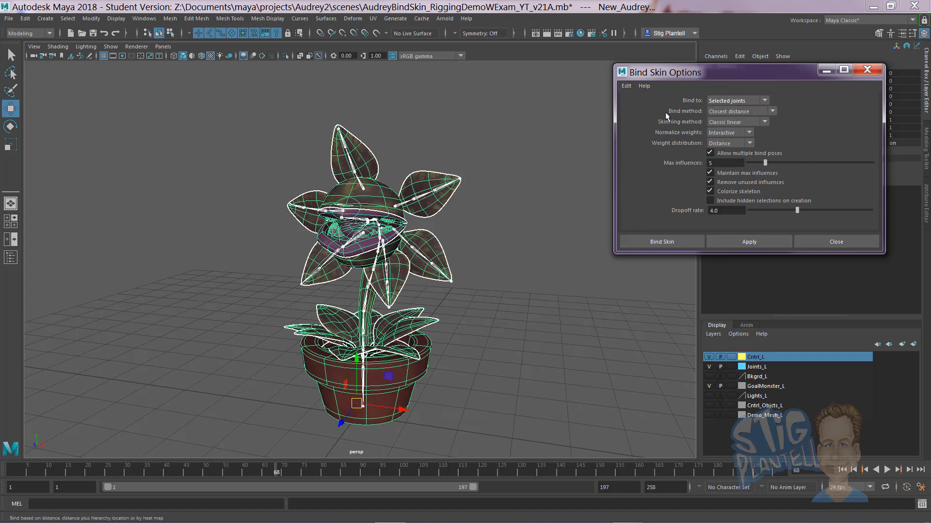
Set the bind method to Closest in hierarchy, normalize weights to Interactive, and weight distribution to Neighbors.
click(772, 111)
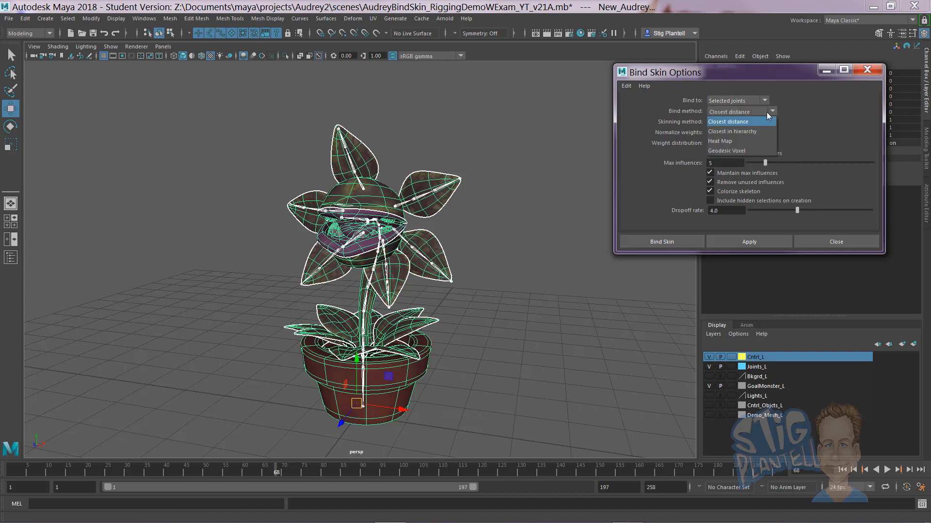
click(734, 130)
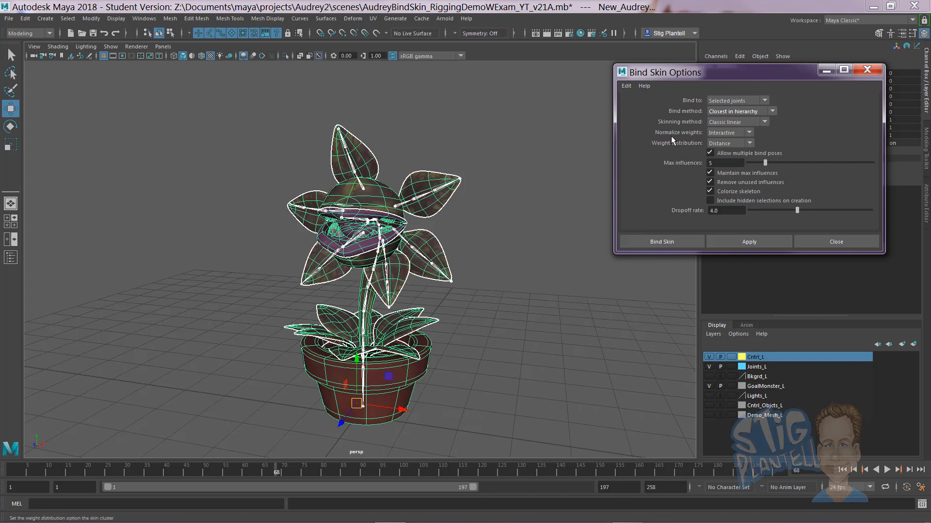
click(750, 133)
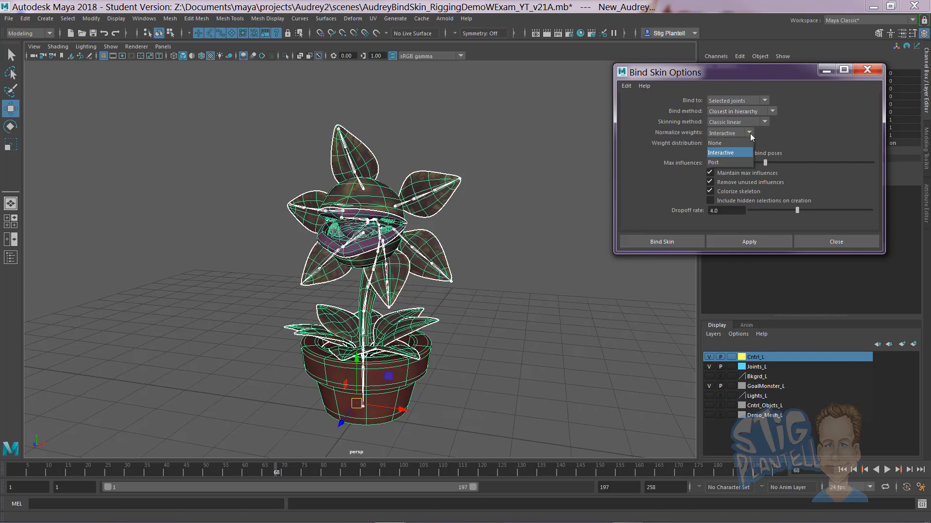
click(725, 153)
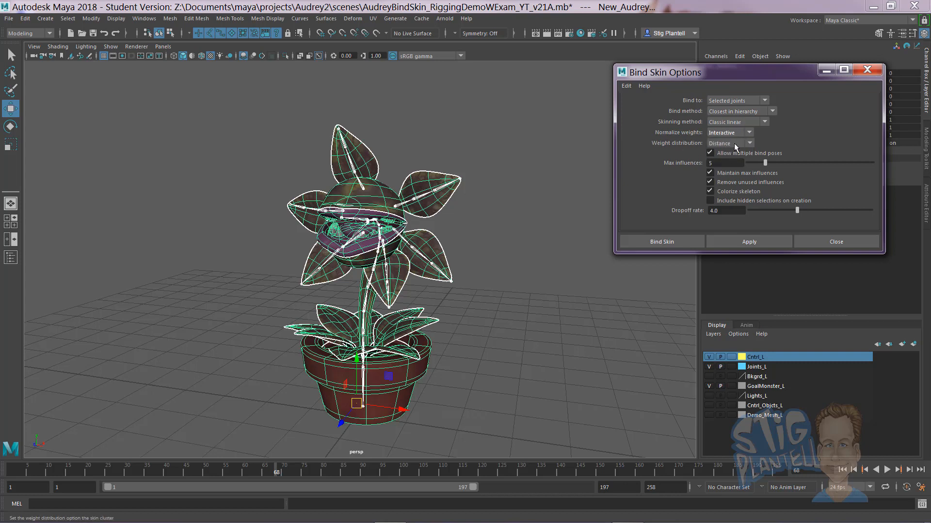
click(750, 143)
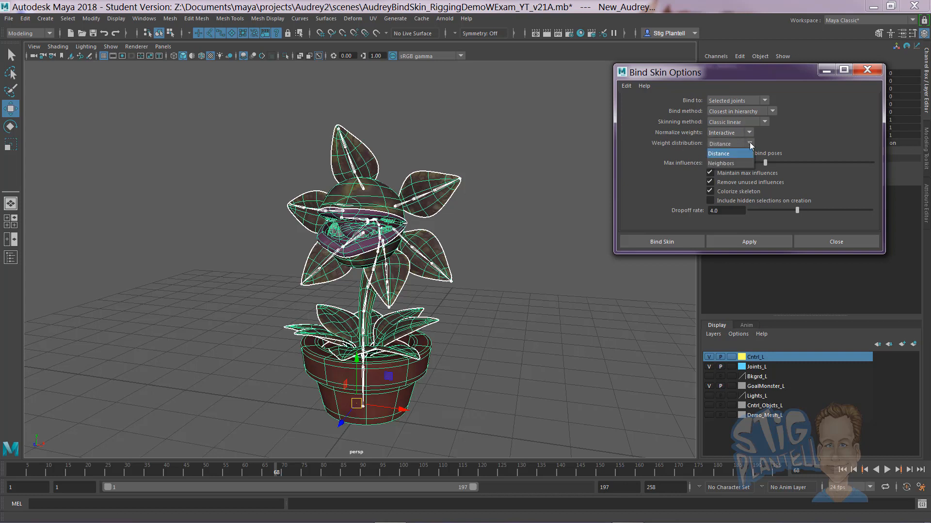
click(730, 162)
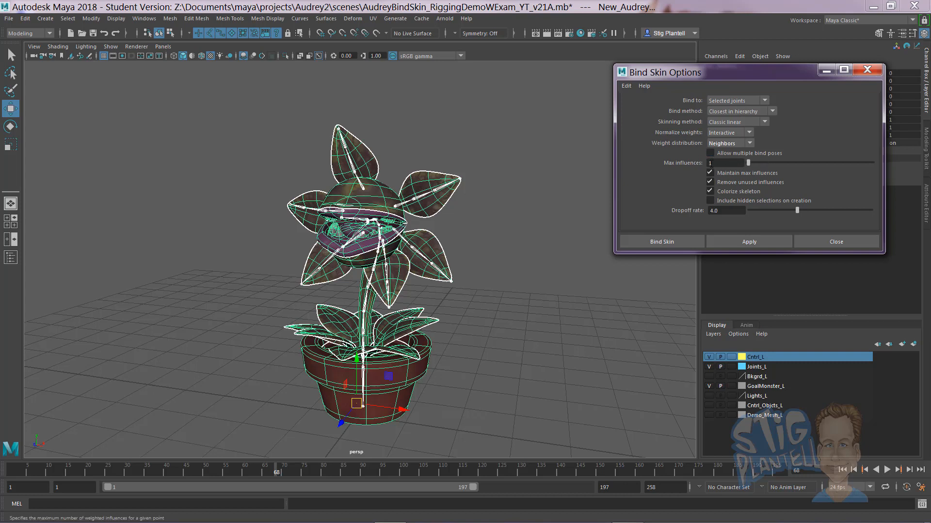
Set max influences to 2 and the dropoff rate to 1, and bind the plant mesh to the selected joints.
text(2)
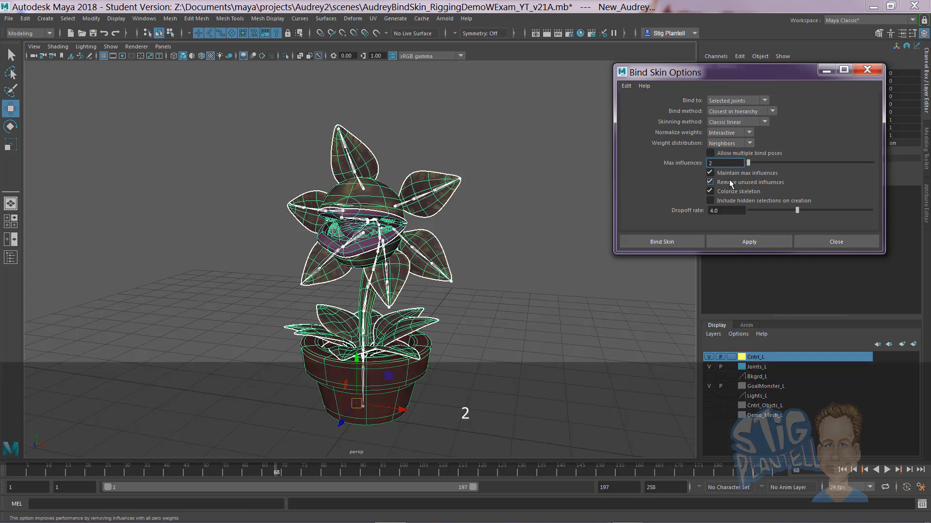
click(721, 211)
text(1)
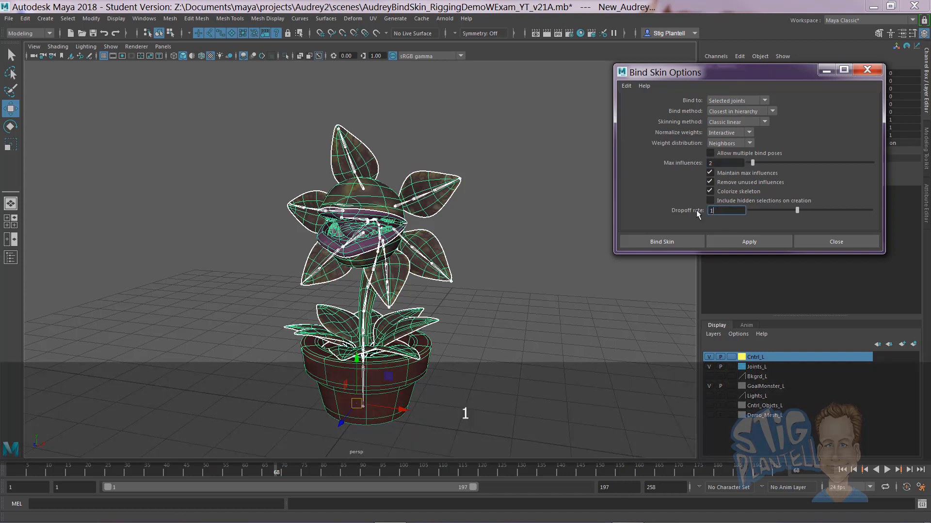
click(683, 238)
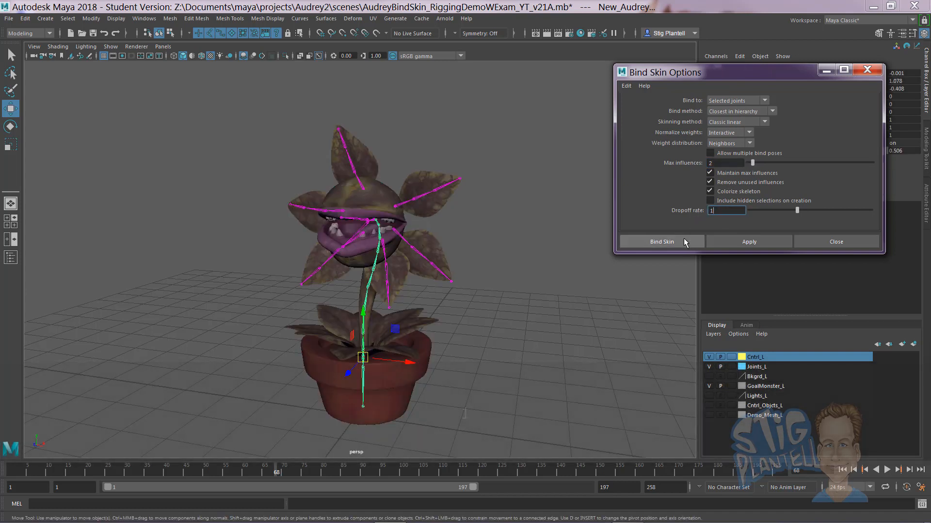
Clear the selection and show the NURBS curves in the perspective view.
click(485, 235)
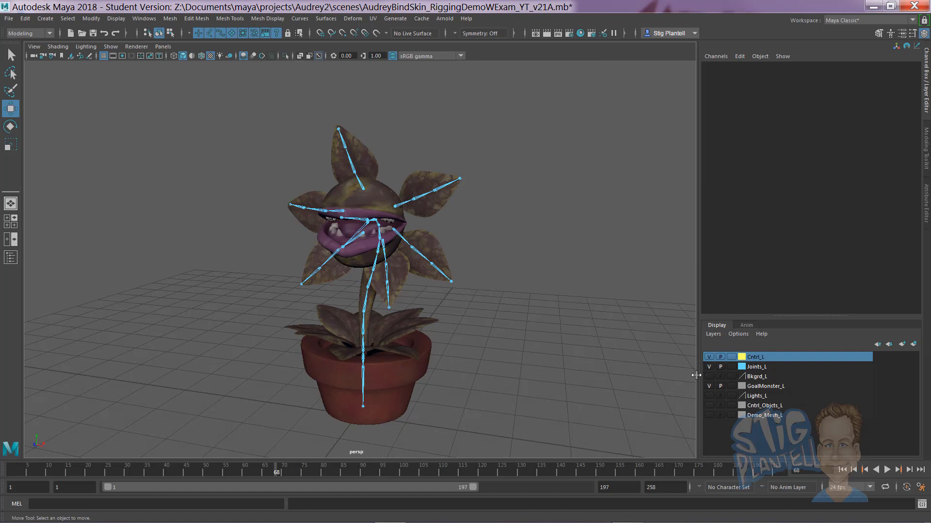
click(111, 47)
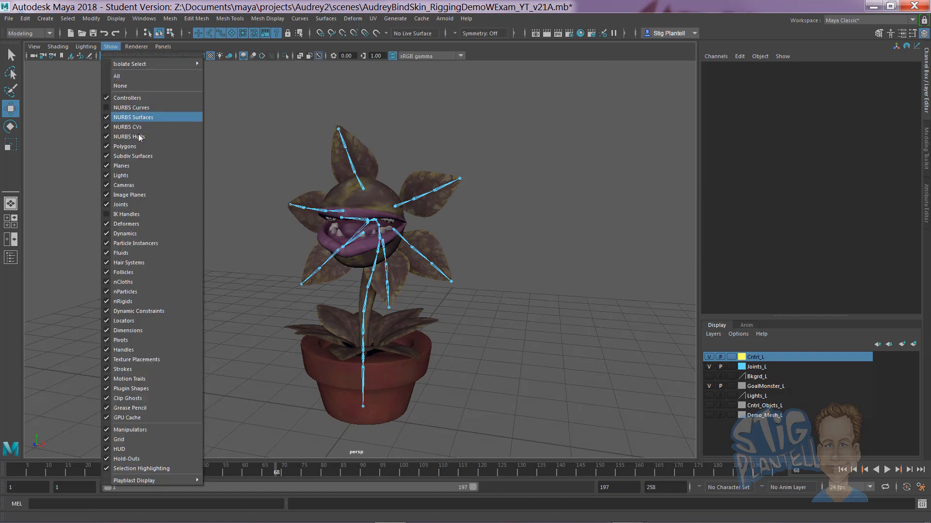
click(139, 107)
Test the skin binding by rotating the leaf control Lf_Cntrl_Crv_06, and undo the rotation.
click(477, 167)
key(e)
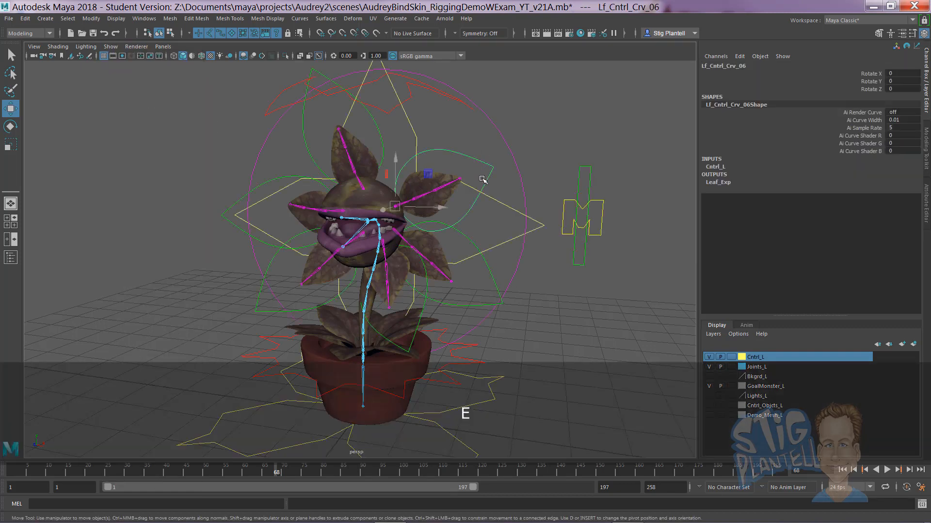
drag(424, 188, 406, 210)
key(ctrl+z)
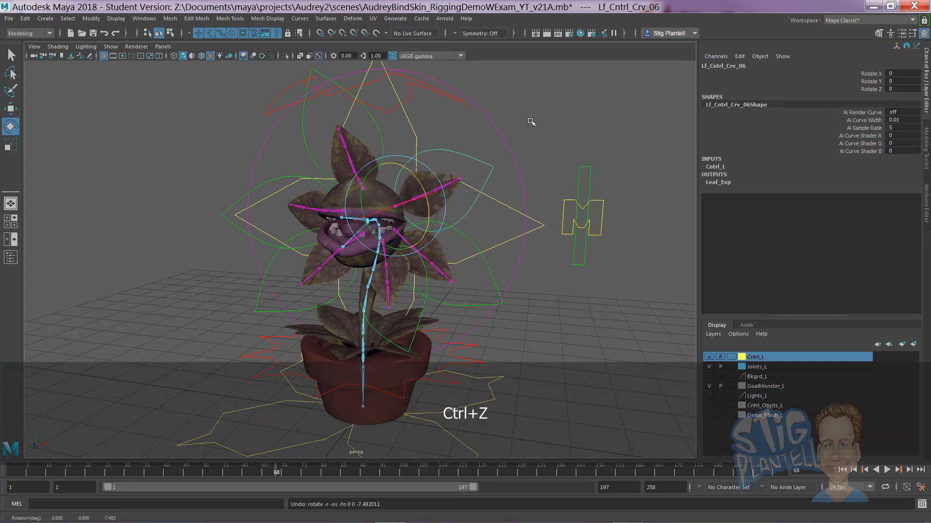
click(484, 183)
Test-rotate the top leaf control Lf_Cntrl_Crv, check the neighbouring leaf control, and undo the changes.
click(361, 129)
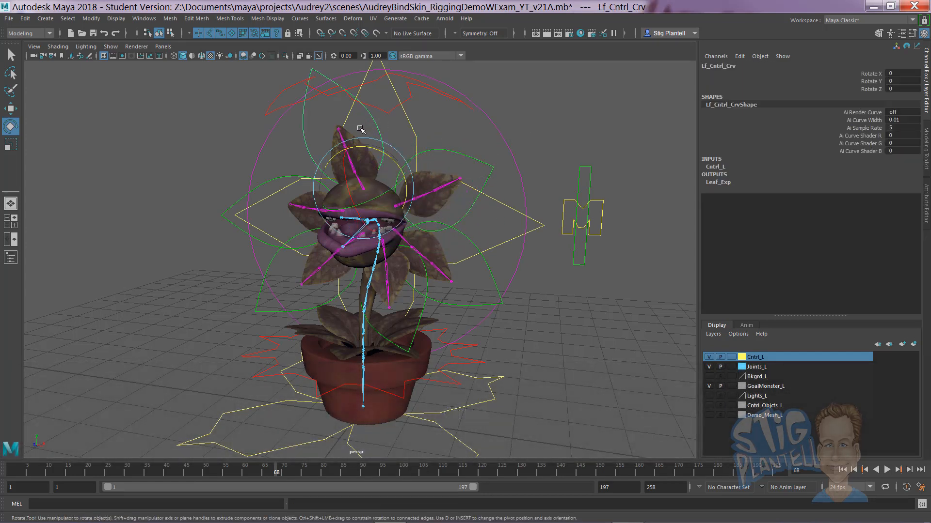
drag(355, 148, 407, 166)
key(ctrl+z)
click(268, 181)
key(ctrl+z)
click(555, 126)
Test the neck deformation by moving the control Nk_Cntrl_Crv, and undo the move.
click(506, 204)
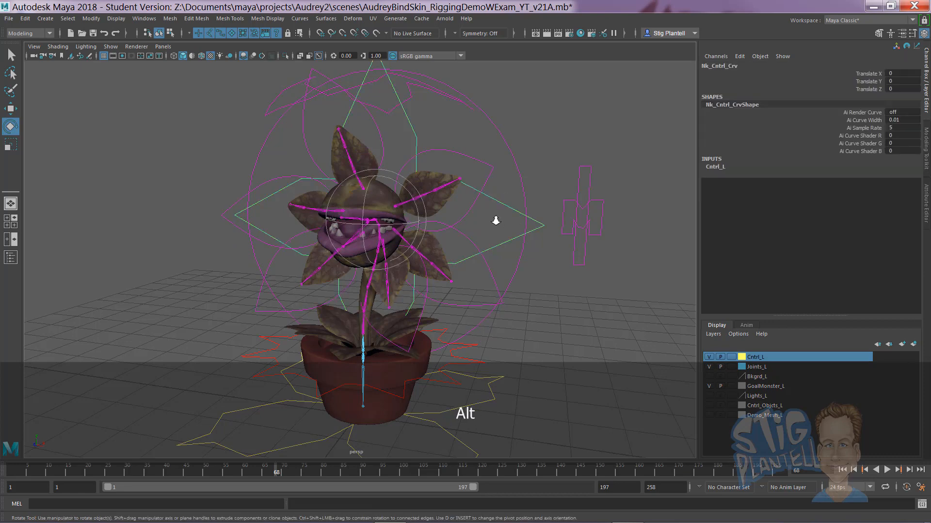
alt+right_drag(495, 218, 428, 211)
key(w)
drag(372, 226, 361, 192)
key(ctrl+z)
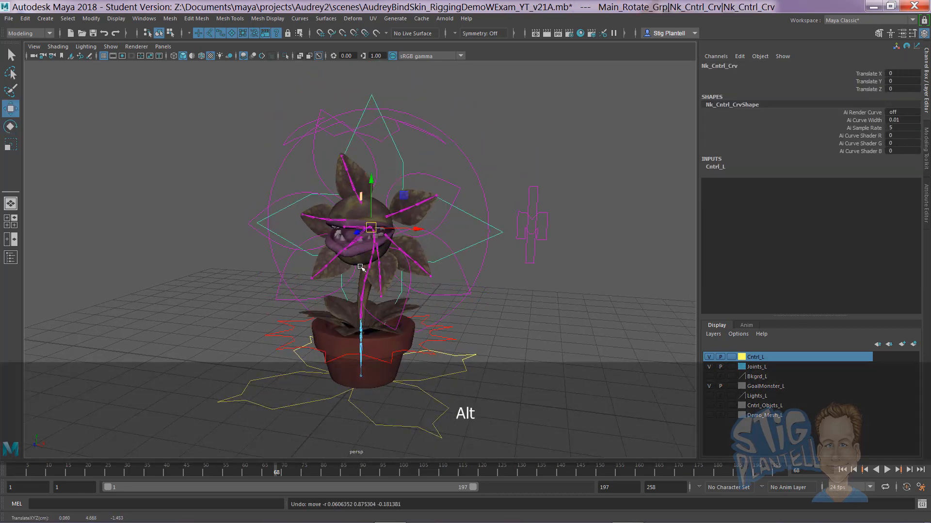
Test the body deformation by rotating the control Bdy_Cntrl around the pot, and undo the rotation.
alt+right_drag(361, 267, 465, 306)
click(500, 317)
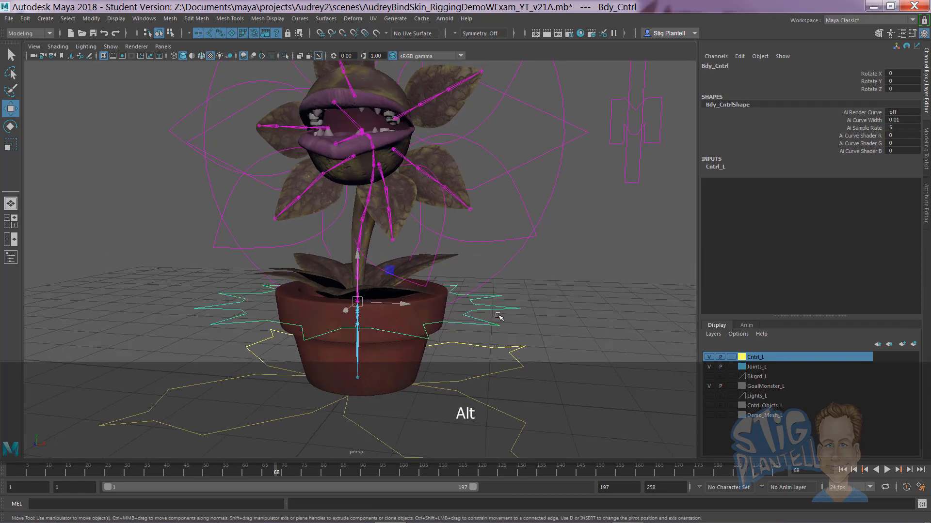
key(e)
drag(378, 265, 389, 281)
key(ctrl+z)
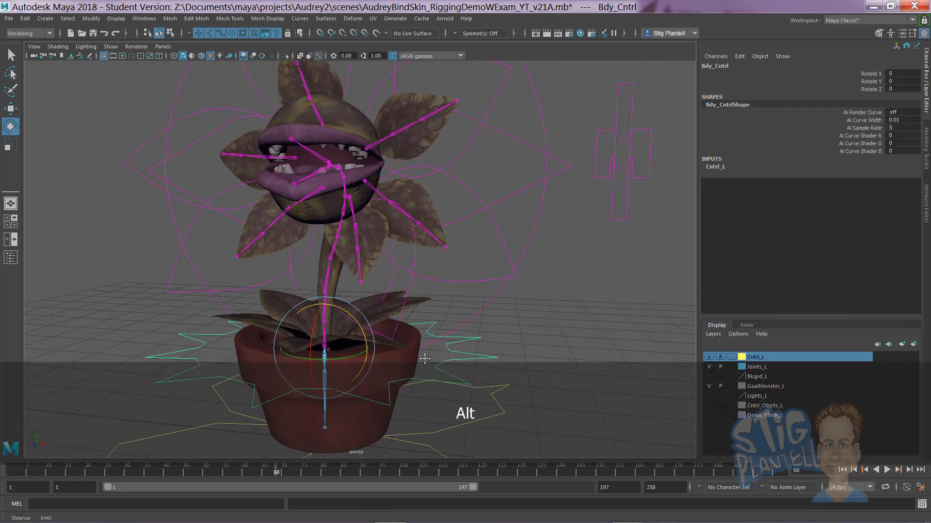
Select the plant mesh and examine its wireframe and joints from several angles.
alt+right_drag(403, 252, 384, 209)
click(425, 223)
alt+drag(399, 214, 383, 251)
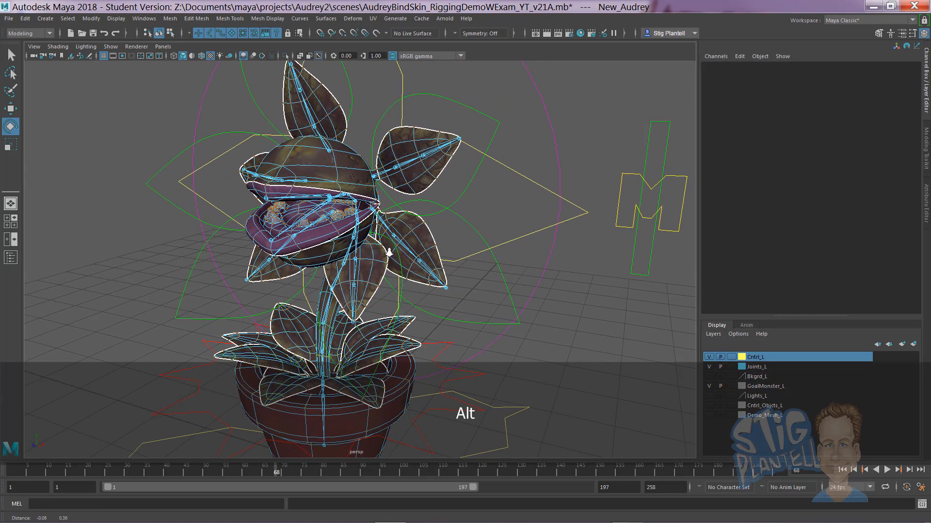
alt+right_drag(383, 252, 402, 226)
alt+drag(402, 227, 393, 275)
alt+right_drag(392, 274, 311, 233)
alt+drag(310, 233, 388, 245)
alt+right_drag(388, 245, 340, 240)
alt+drag(339, 240, 409, 253)
alt+middle_drag(410, 253, 401, 235)
alt+right_drag(400, 235, 552, 271)
mouse_move(444, 274)
alt+middle_down()
mouse_move(393, 248)
mouse_move(431, 277)
alt+middle_up()
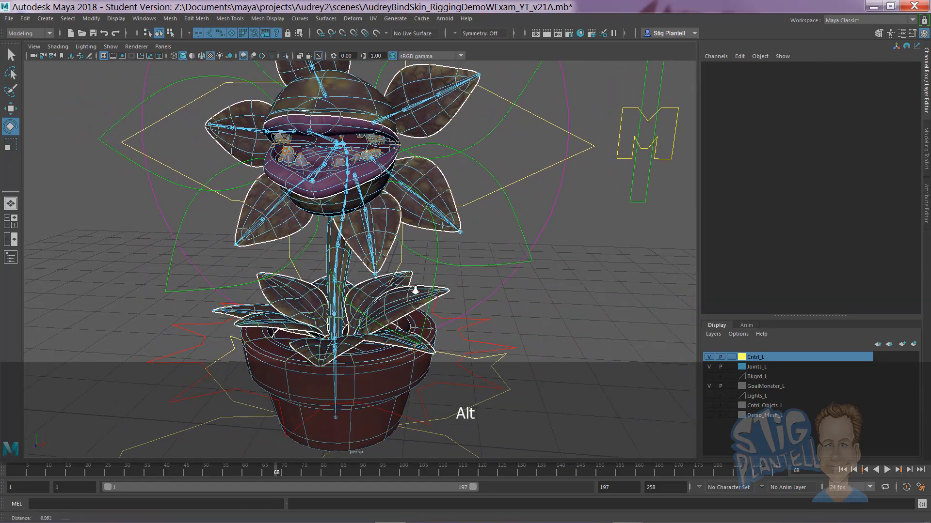
alt+right_drag(414, 291, 395, 286)
Open the Paint Skin Weights Tool settings and activate the tool on the New_Audrey mesh.
key(space)
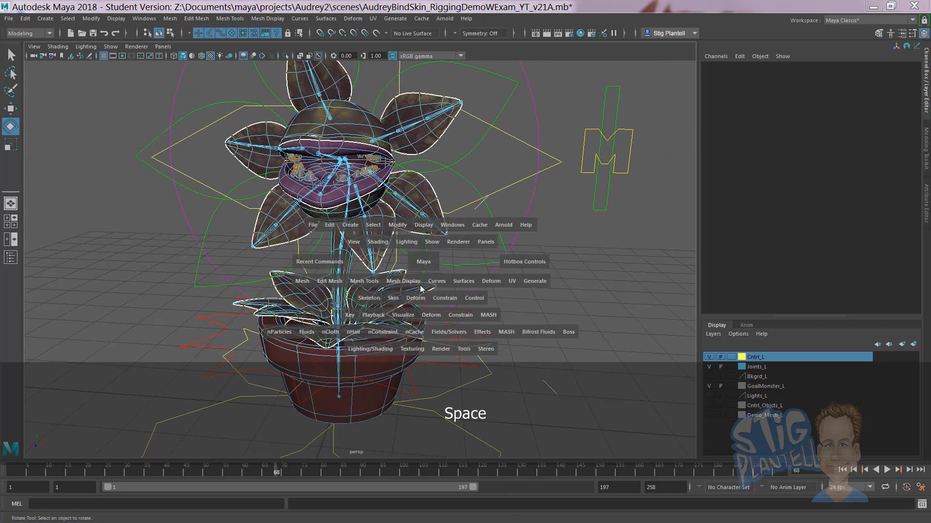
click(392, 298)
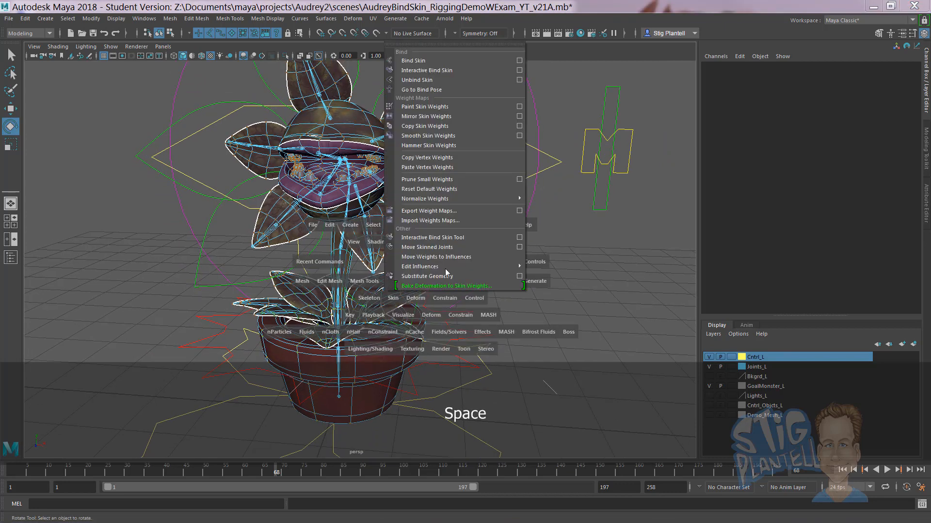
click(518, 108)
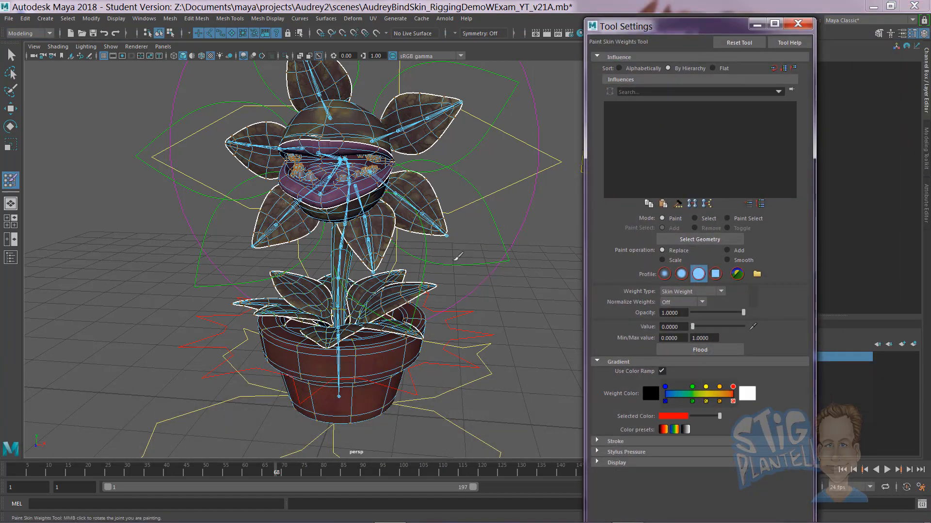
key(w)
click(427, 189)
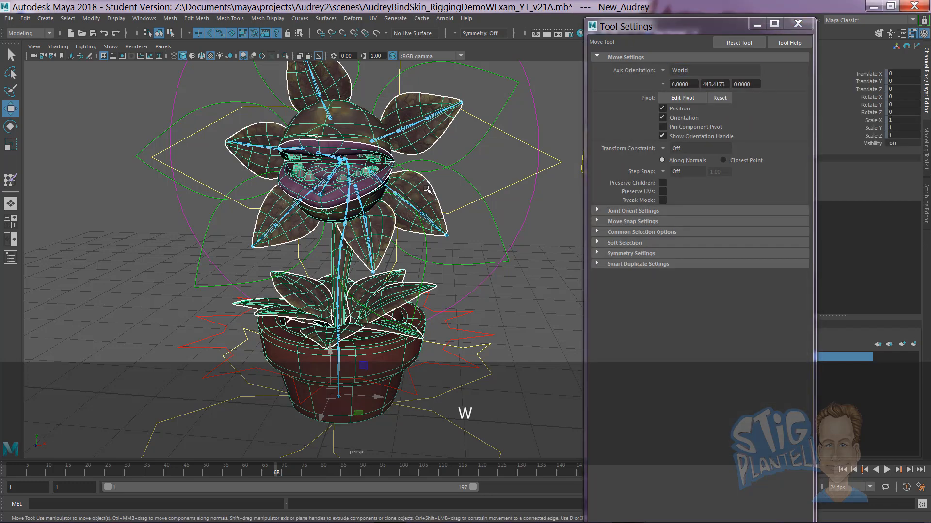
right_click(427, 189)
click(394, 176)
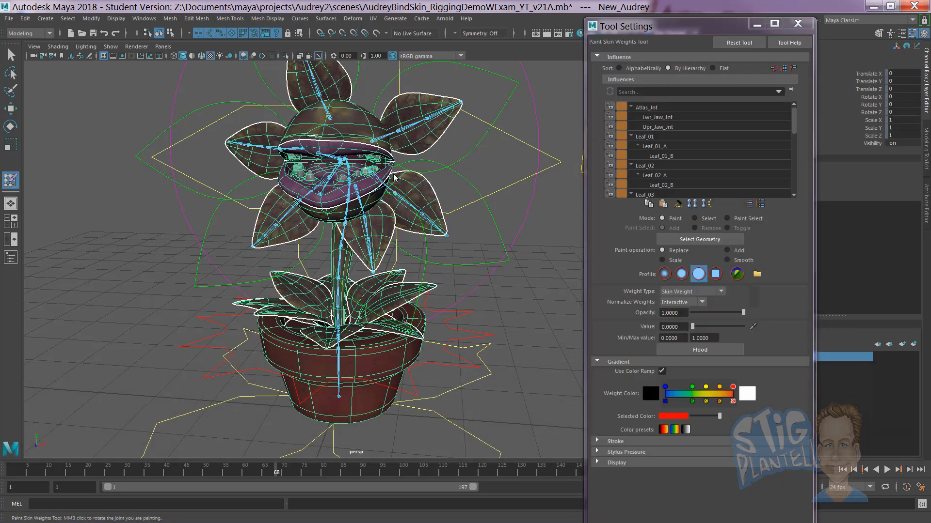
drag(680, 32, 678, 41)
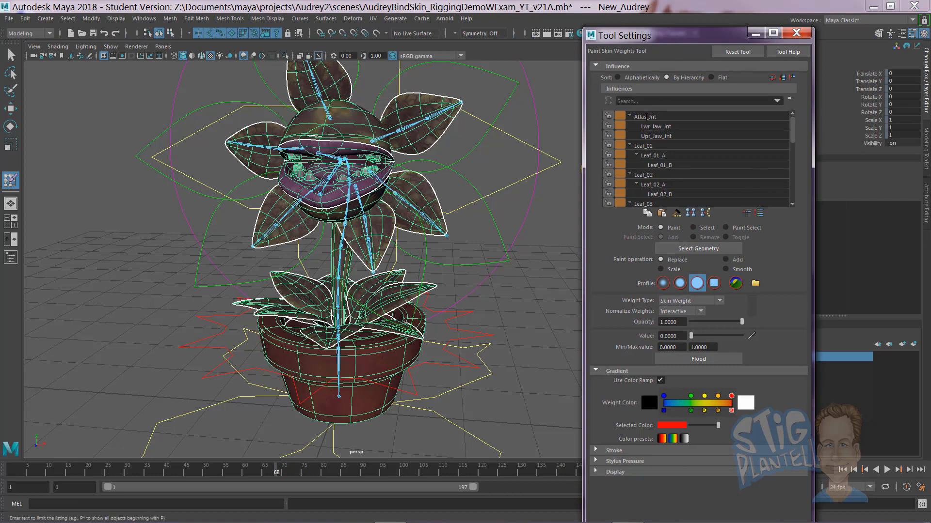
Examine the painted weights of each influence in turn, from Atlas_Jnt through the leaf joints to Spn_Jnt_02.
click(646, 116)
key(Down)
key(Down)
key(Down)
key(Down)
key(Down)
key(Down)
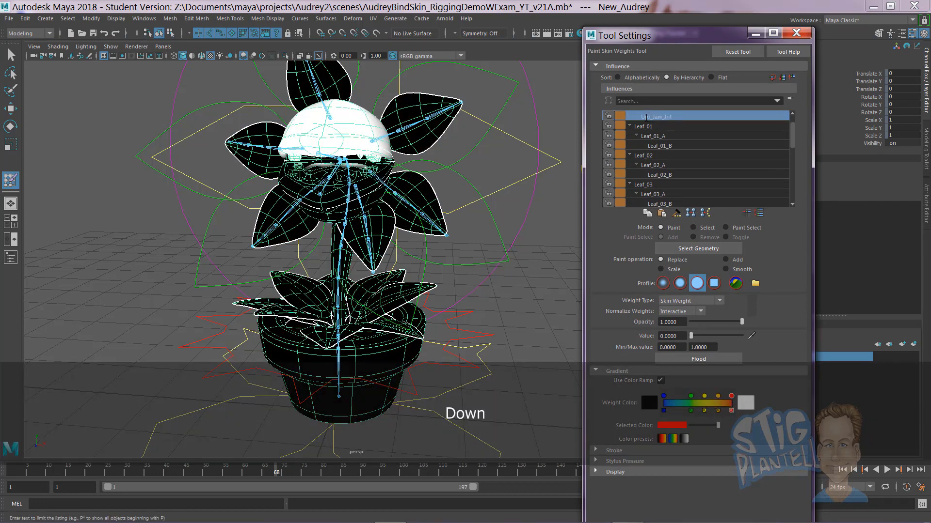
key(Down)
key(Down)
key(Down)
key(Down)
key(Down)
key(Down)
key(Down)
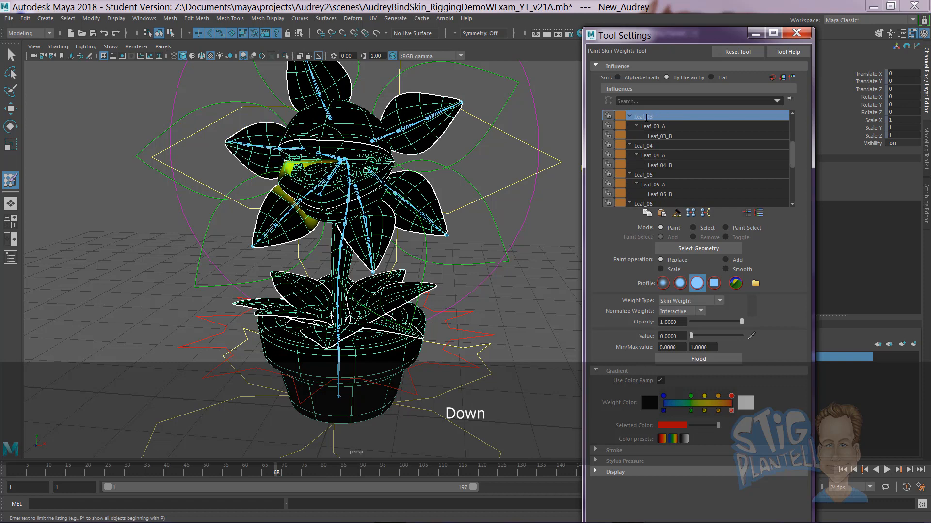
key(Down)
key(Down)
key(Down)
key(Down)
key(Down)
key(Down)
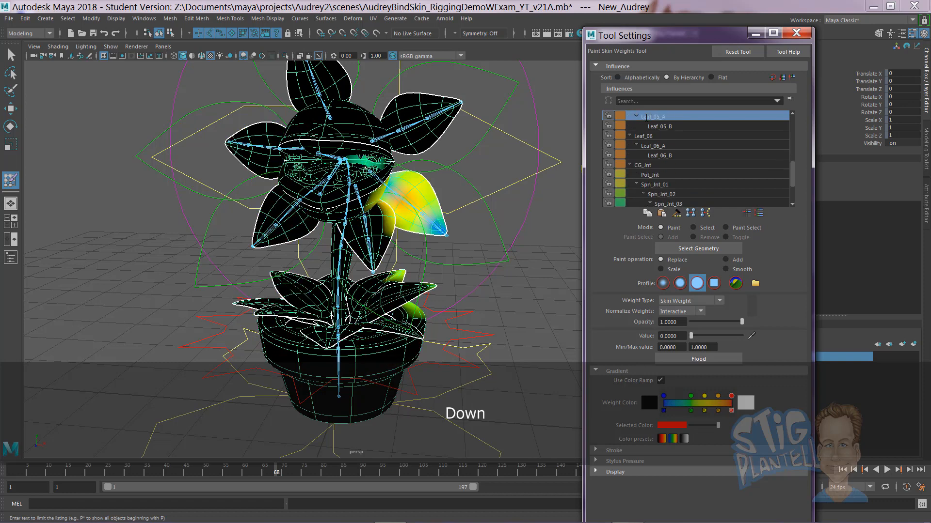
key(Down)
key(Down)
key(Down)
key(Down)
key(Down)
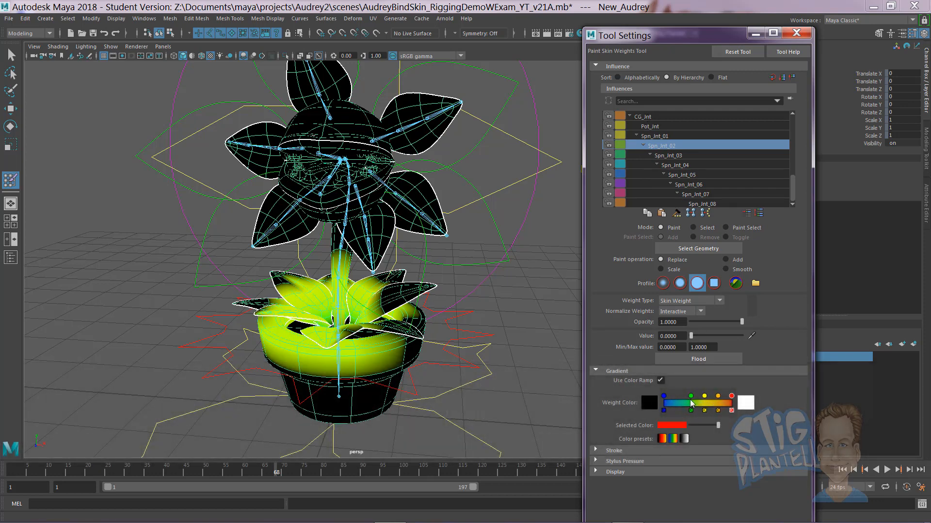
Compare the weight display with Use Color Ramp off and on, and view the CG_Jnt influence weights.
click(660, 381)
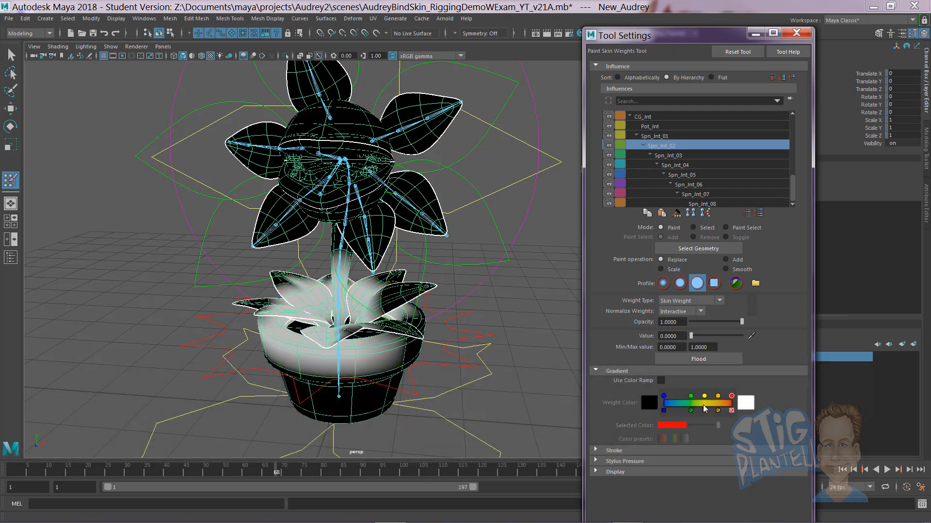
click(659, 380)
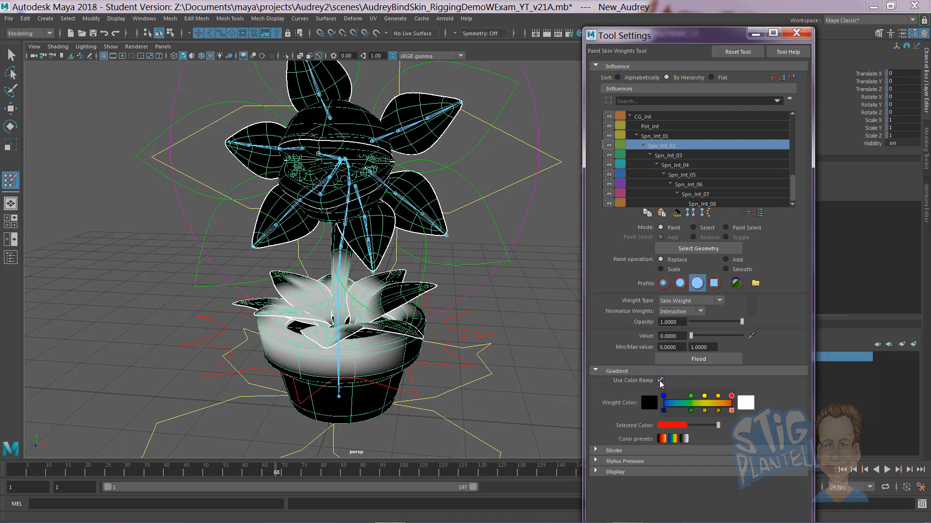
click(659, 381)
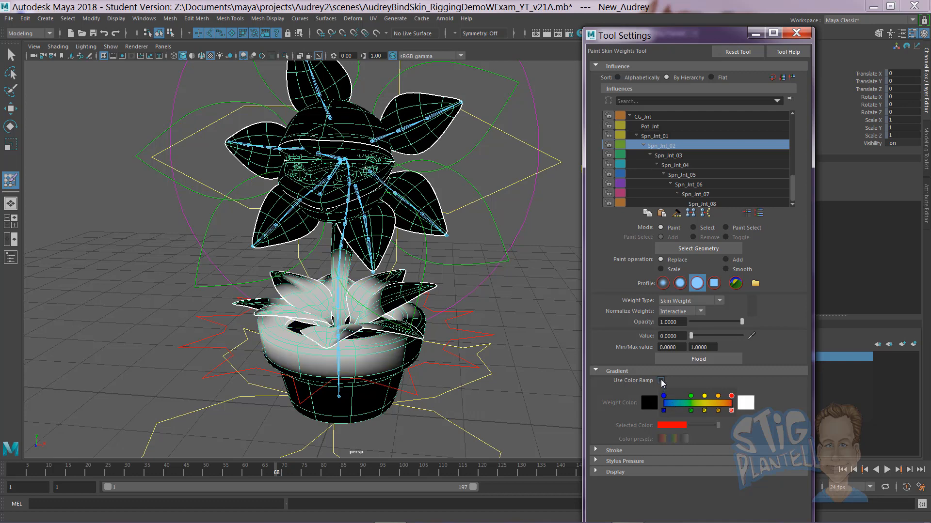
click(660, 381)
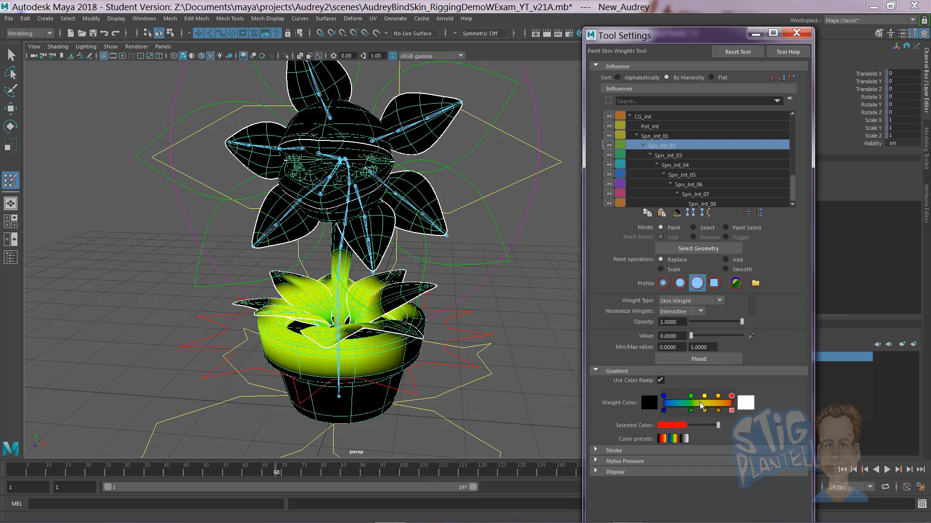
click(651, 119)
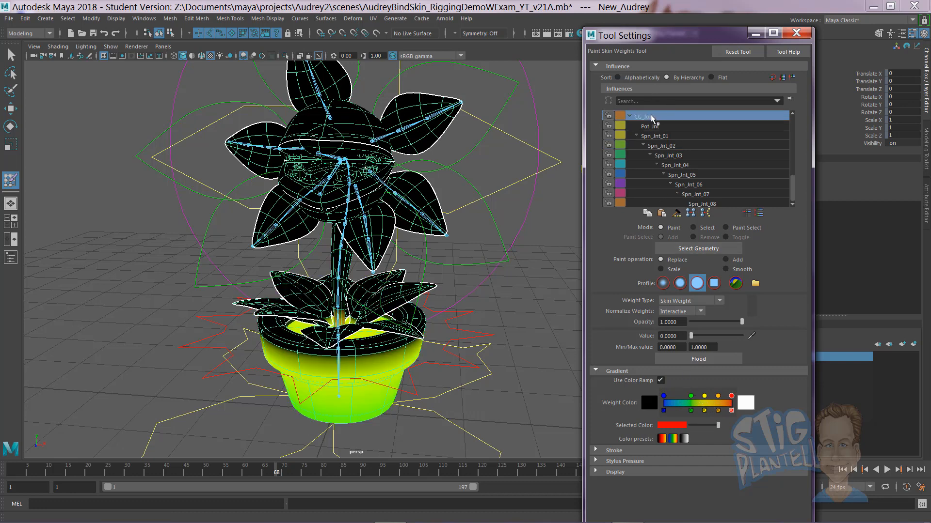
Try rotating the Bdy_Cntrl control around the pot, undo the rotation, and clear the selection.
alt+drag(397, 314, 433, 281)
key(w)
click(424, 286)
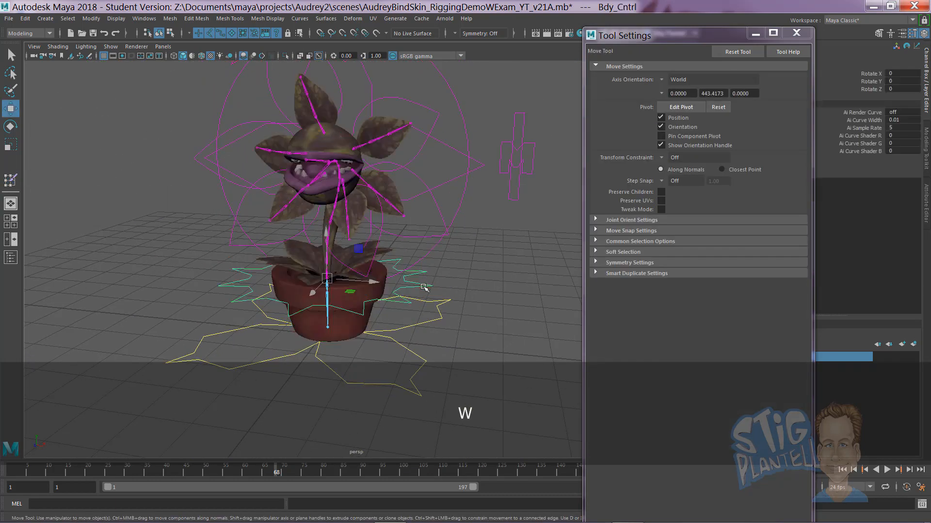
key(e)
drag(366, 262, 350, 286)
key(ctrl+z)
alt+right_drag(350, 286, 429, 310)
click(476, 308)
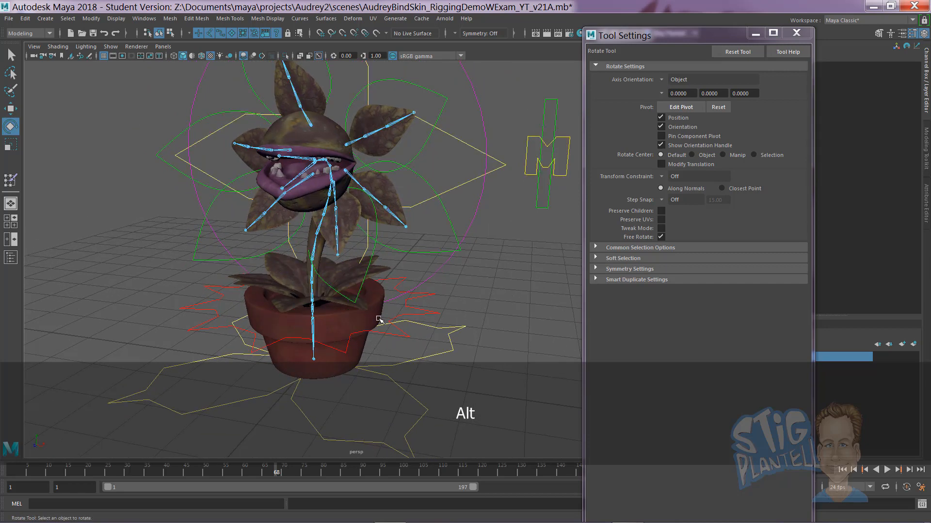
Activate the Paint Skin Weights Tool on the New_Audrey mesh and reset its settings to default.
click(366, 345)
mouse_move(366, 345)
right_down()
mouse_move(347, 331)
mouse_move(332, 233)
right_up()
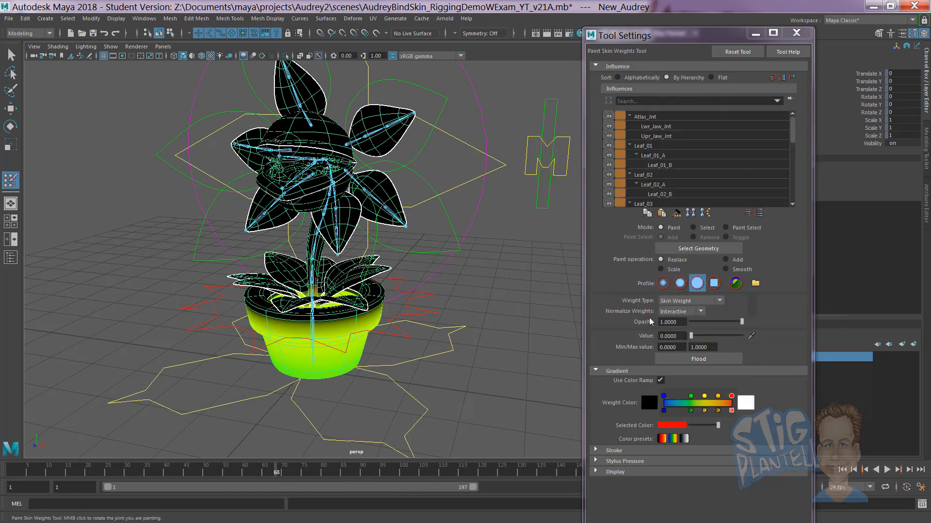
click(737, 53)
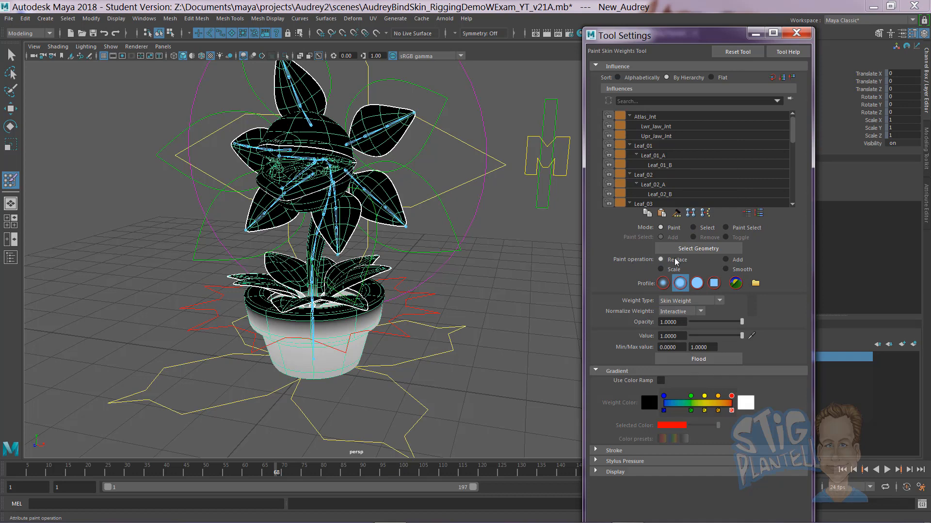
Choose the Solid brush profile and resize the brush to roughly the width of a single leaf.
click(698, 284)
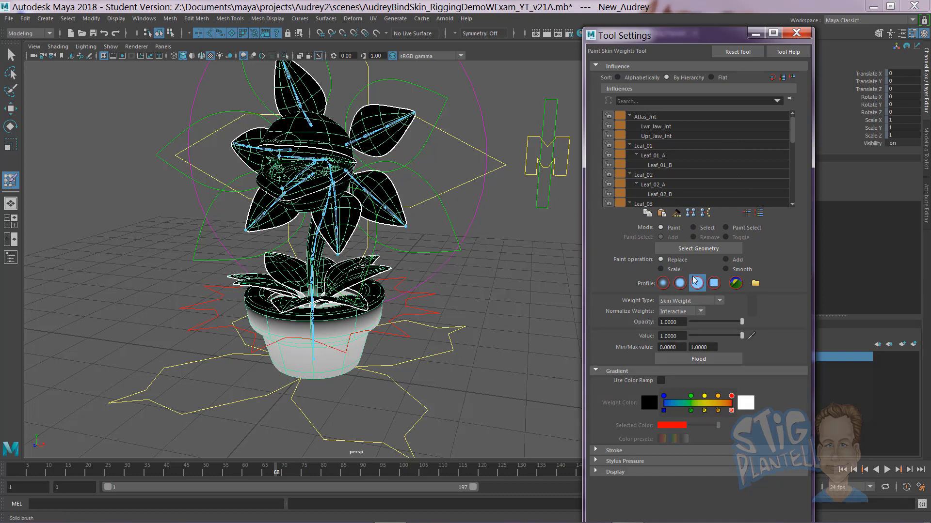
click(680, 284)
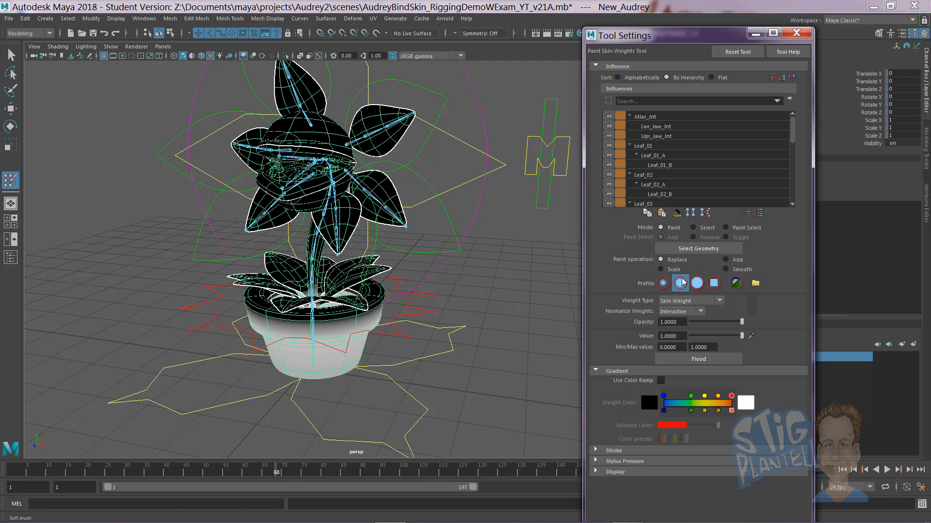
click(698, 284)
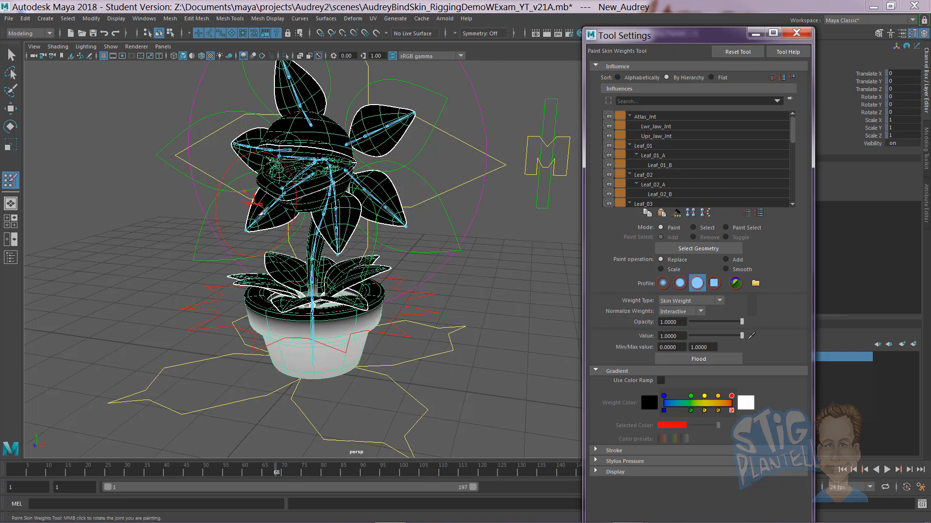
key(b)
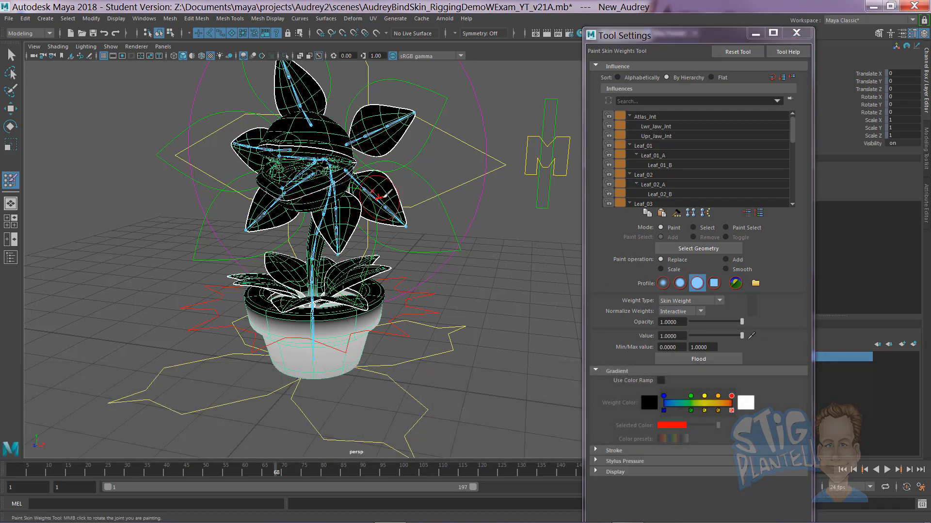
key(b)
drag(375, 200, 367, 198)
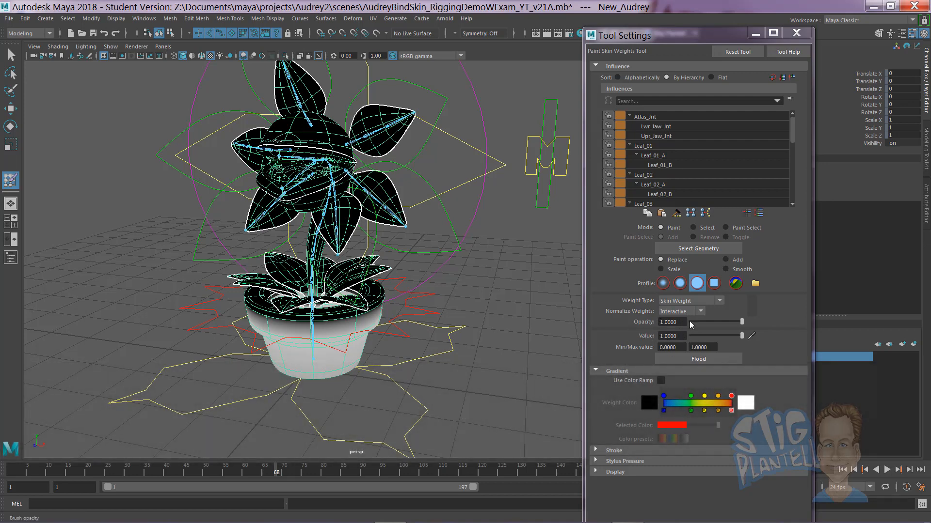
Try a paint value of 0.25 and return the brush value to 1.
drag(726, 322, 698, 323)
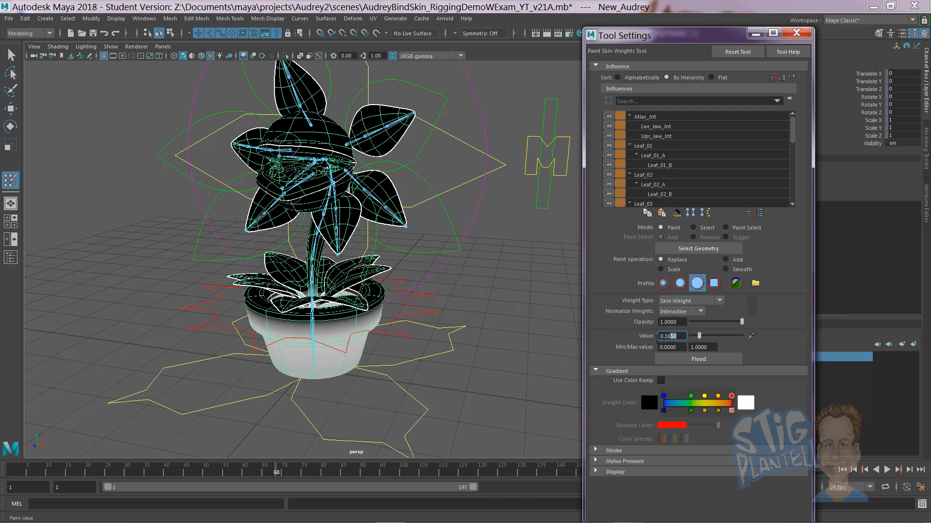
text(.525)
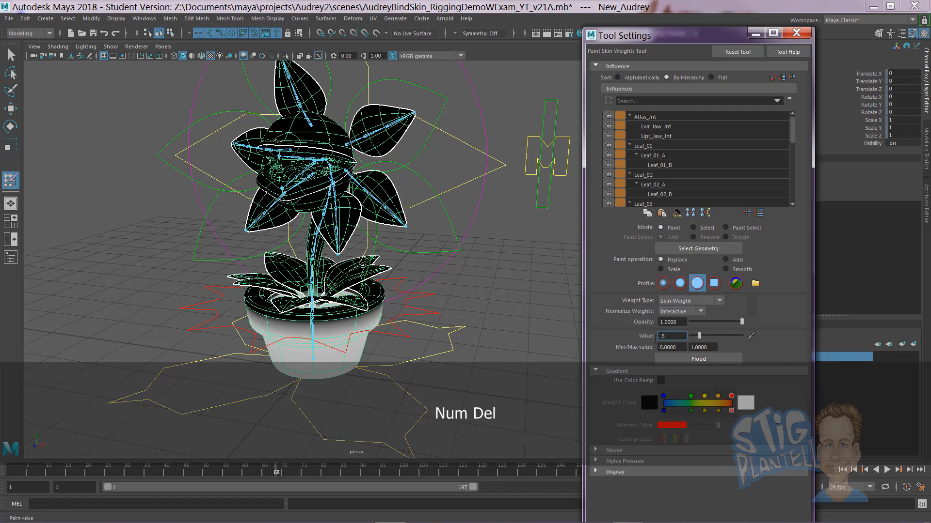
key(BackSpace)
key(BackSpace)
key(BackSpace)
key(BackSpace)
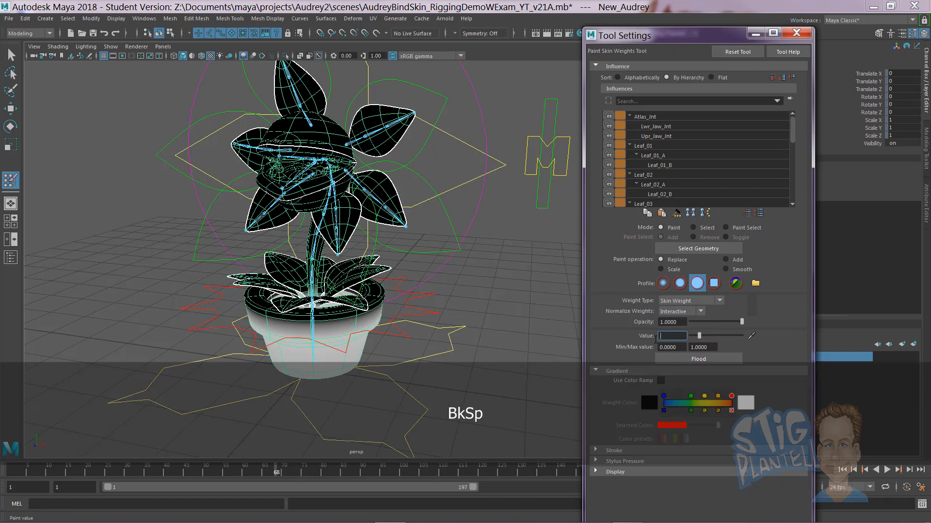
text(.25)
key(Return)
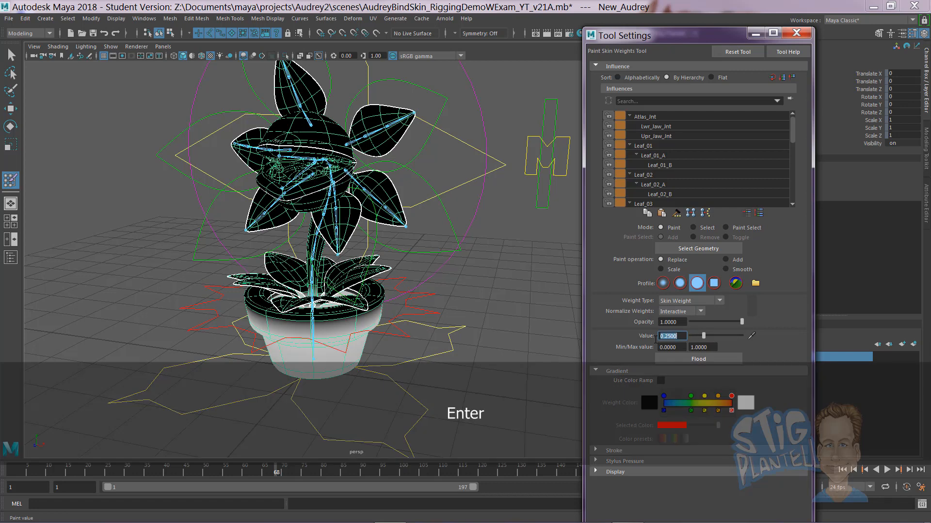
text(1)
key(Return)
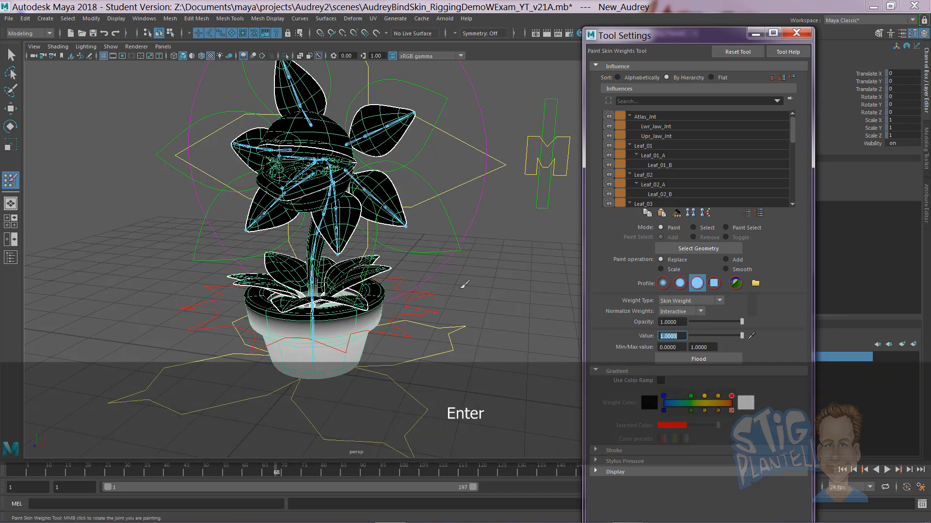
Select the Pot_Jnt influence for painting and turn on Use Color Ramp for the weight display.
alt+middle_drag(345, 318, 343, 288)
alt+right_drag(342, 288, 368, 315)
alt+drag(368, 316, 349, 307)
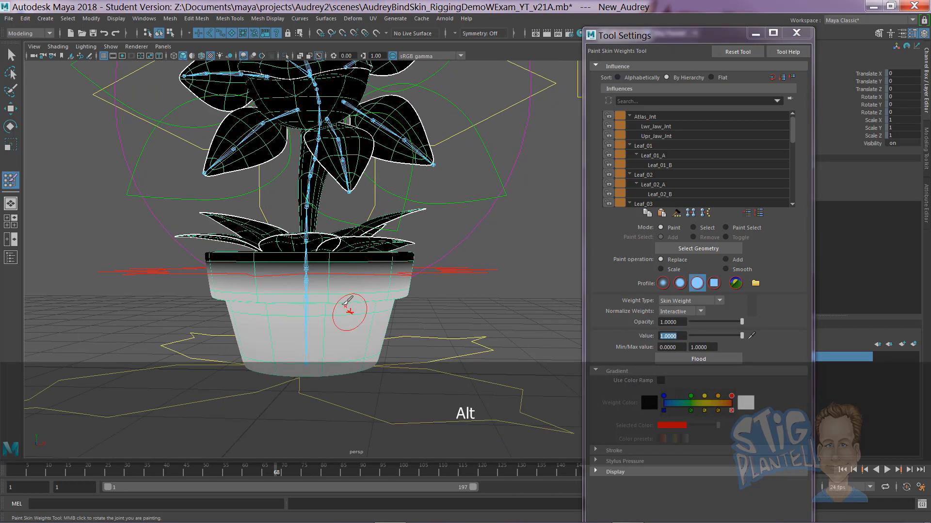
alt+right_drag(340, 304, 403, 310)
drag(793, 137, 793, 196)
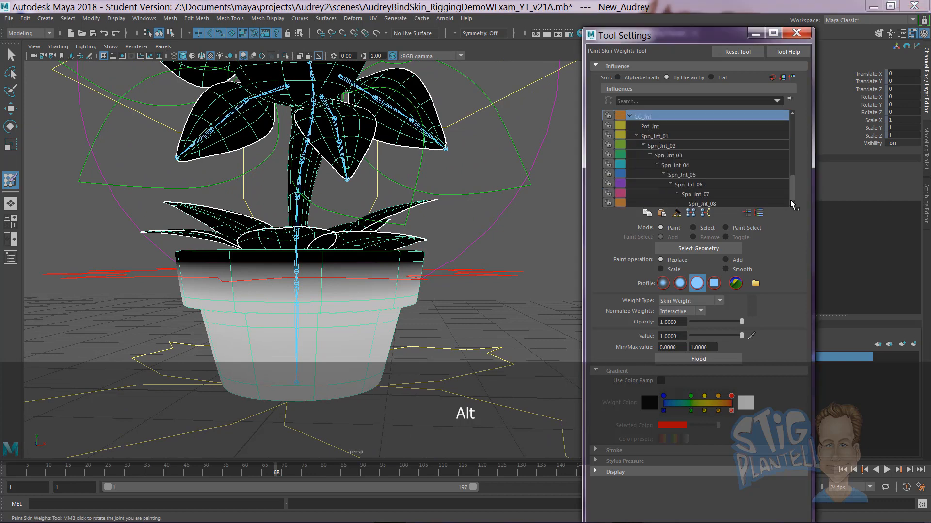
click(650, 126)
alt+middle_drag(413, 240, 428, 211)
alt+drag(400, 218, 403, 189)
click(660, 380)
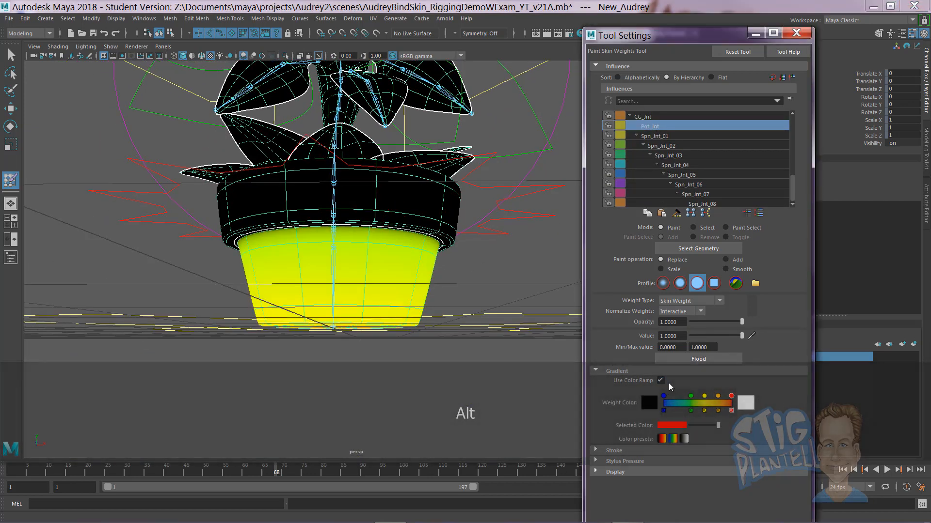
Resize the brush and paint Pot_Jnt weights at value 1 over the pot's lower body and outer rim.
key(b)
mouse_move(389, 276)
mouse_down()
mouse_move(405, 274)
mouse_move(287, 296)
mouse_move(400, 317)
mouse_up()
mouse_move(337, 294)
alt+mouse_down()
mouse_move(354, 271)
mouse_move(405, 311)
alt+mouse_up()
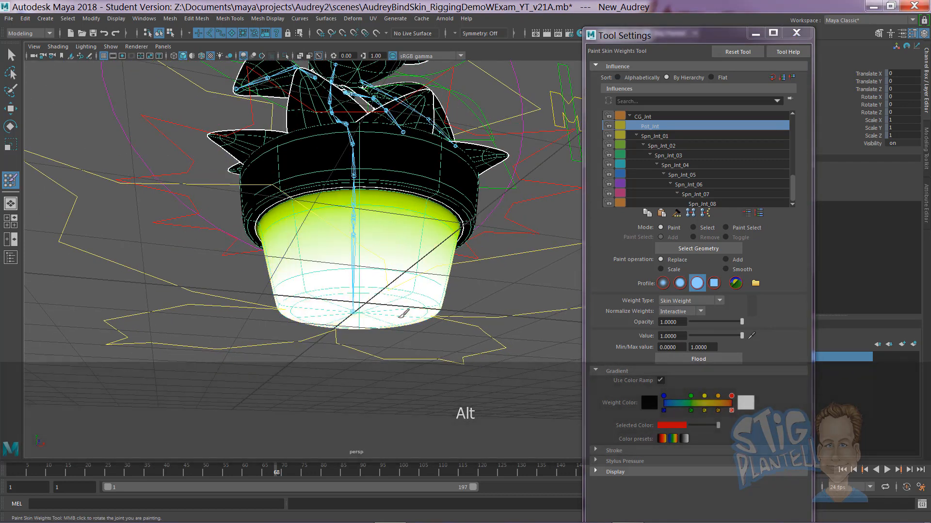
mouse_move(334, 279)
alt+mouse_down()
mouse_move(321, 338)
mouse_move(300, 246)
mouse_move(306, 227)
mouse_move(447, 236)
mouse_move(426, 235)
alt+mouse_up()
mouse_move(330, 260)
alt+mouse_down()
mouse_move(506, 267)
mouse_move(354, 263)
mouse_move(446, 276)
mouse_move(379, 272)
alt+mouse_up()
alt+middle_drag(378, 272, 276, 313)
alt+right_drag(276, 313, 373, 297)
mouse_move(373, 297)
mouse_down()
mouse_move(208, 295)
mouse_move(155, 273)
mouse_up()
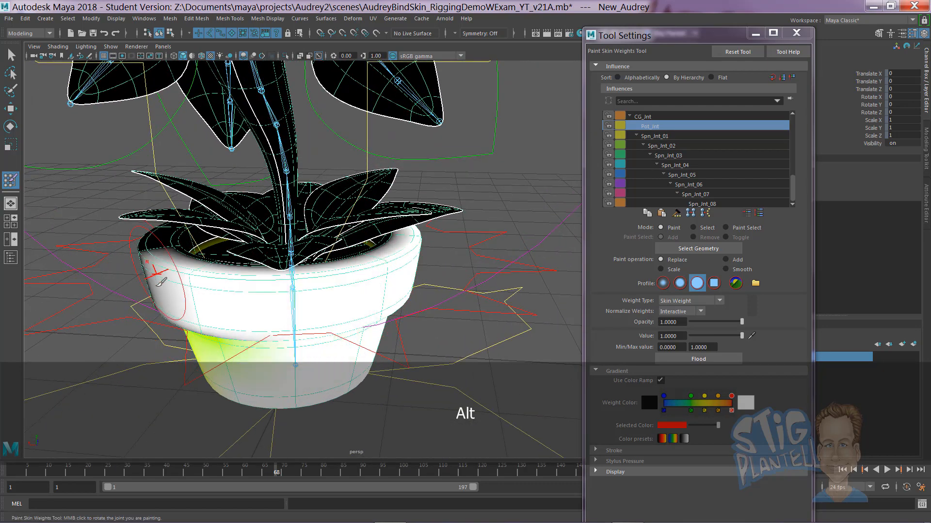
Paint the remaining unpainted parts of the pot's side walls with full Pot_Jnt weight.
alt+drag(218, 280, 326, 311)
alt+right_drag(286, 312, 312, 310)
mouse_move(312, 310)
mouse_down()
mouse_move(125, 292)
mouse_move(315, 357)
mouse_move(266, 376)
mouse_up()
alt+middle_drag(293, 303, 339, 225)
mouse_move(292, 270)
mouse_down()
mouse_move(213, 300)
mouse_move(465, 286)
mouse_move(331, 352)
mouse_up()
Paint full Pot_Jnt weight on the surface inside the pot, close to the stem beneath the leaves.
alt+drag(341, 270, 315, 330)
alt+right_drag(315, 331, 431, 329)
alt+drag(315, 332, 345, 318)
mouse_move(344, 318)
alt+right_down()
mouse_move(461, 341)
mouse_move(421, 296)
alt+right_up()
alt+drag(408, 285, 411, 300)
drag(237, 287, 121, 255)
drag(351, 345, 235, 343)
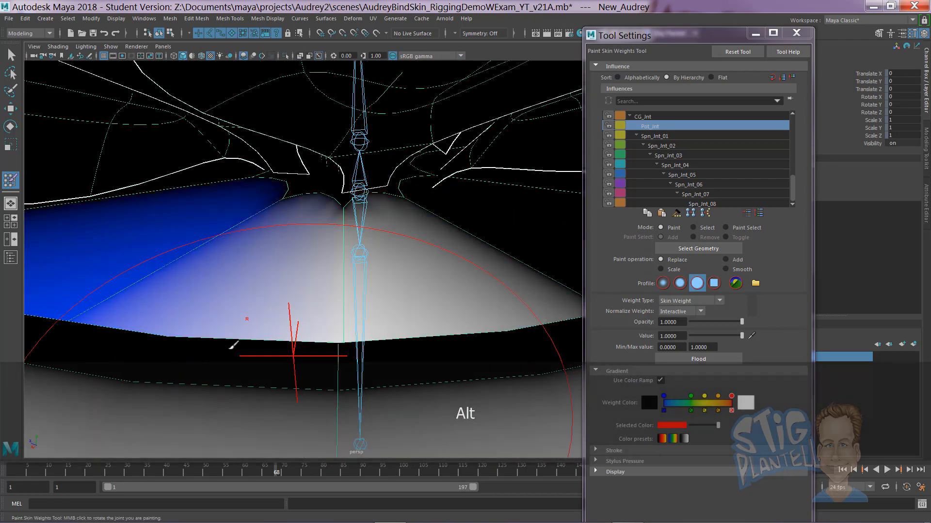
drag(333, 353, 194, 317)
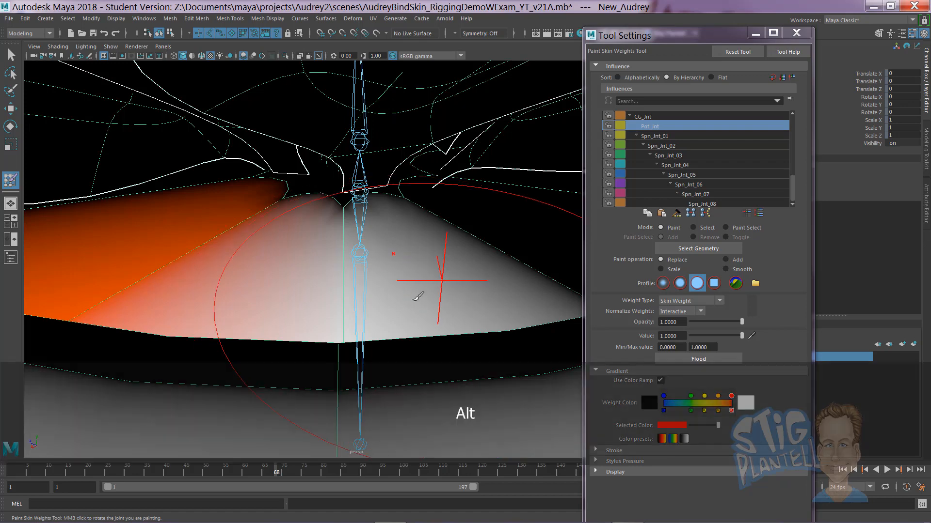
Extend the full Pot_Jnt weight around the stem base, covering the colored areas inside the pot.
mouse_move(418, 292)
alt+mouse_down()
mouse_move(424, 299)
mouse_move(325, 296)
mouse_move(159, 274)
mouse_move(208, 310)
mouse_move(270, 297)
alt+mouse_up()
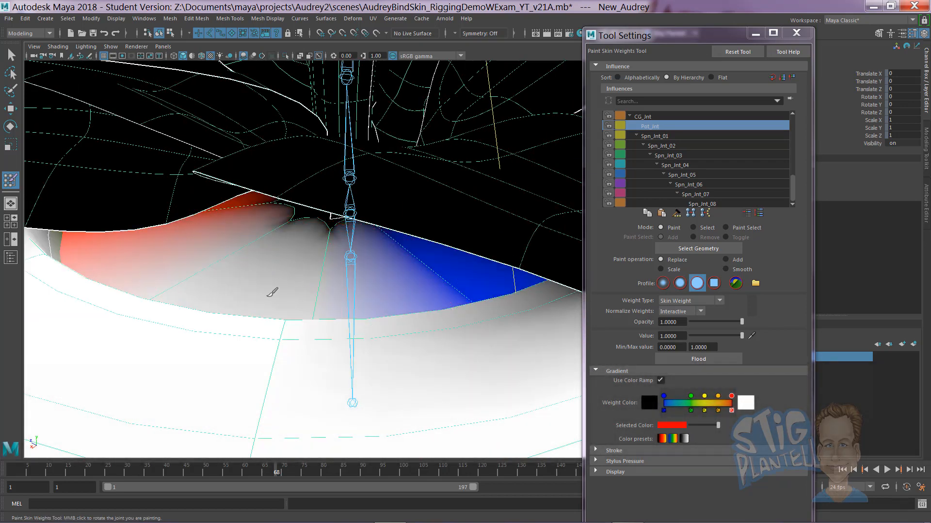
mouse_move(247, 261)
mouse_down()
mouse_move(442, 272)
mouse_move(265, 324)
mouse_up()
mouse_move(438, 285)
alt+mouse_down()
mouse_move(401, 291)
mouse_move(418, 299)
alt+mouse_up()
mouse_move(439, 246)
mouse_down()
mouse_move(452, 164)
mouse_move(526, 176)
mouse_up()
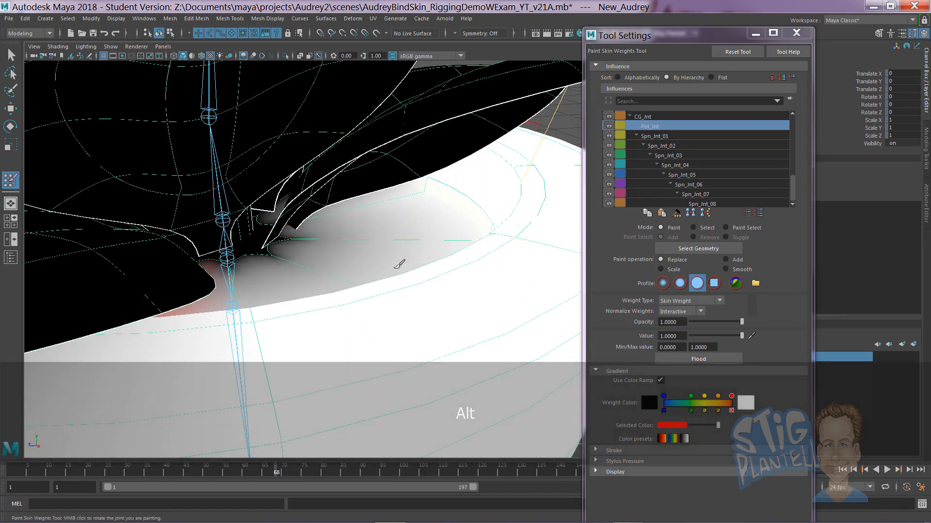
alt+drag(281, 250, 388, 296)
alt+right_drag(388, 296, 357, 276)
alt+drag(357, 277, 359, 278)
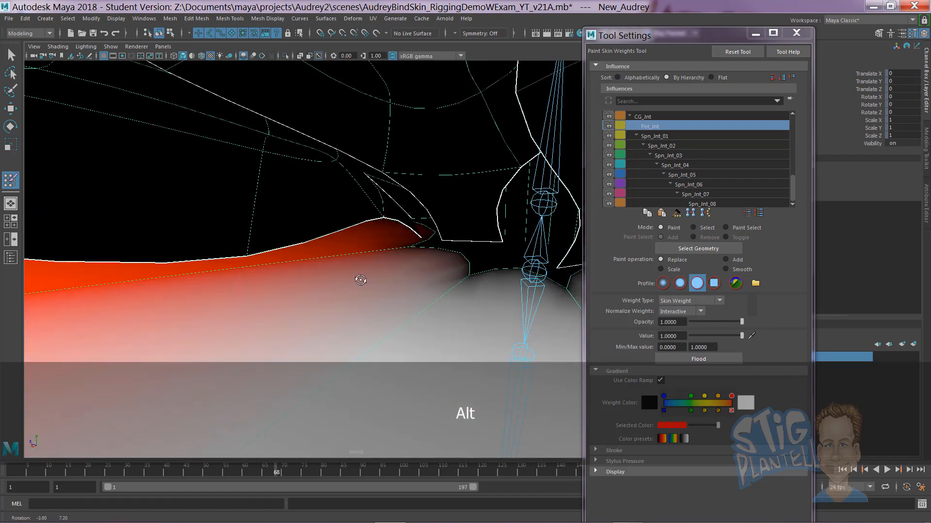
mouse_move(204, 287)
mouse_down()
mouse_move(444, 295)
mouse_move(482, 287)
mouse_up()
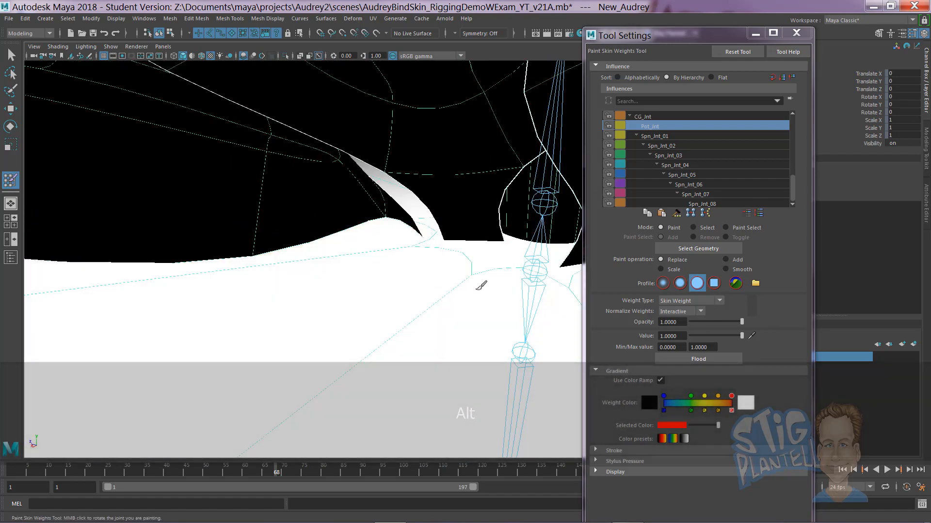
View the whole pot again and paint Pot_Jnt weight across the front of its rim.
alt+right_drag(349, 298, 209, 284)
alt+right_drag(437, 291, 263, 278)
alt+drag(271, 279, 427, 264)
alt+middle_drag(356, 281, 272, 334)
mouse_move(358, 328)
mouse_down()
mouse_move(435, 297)
mouse_move(320, 299)
mouse_up()
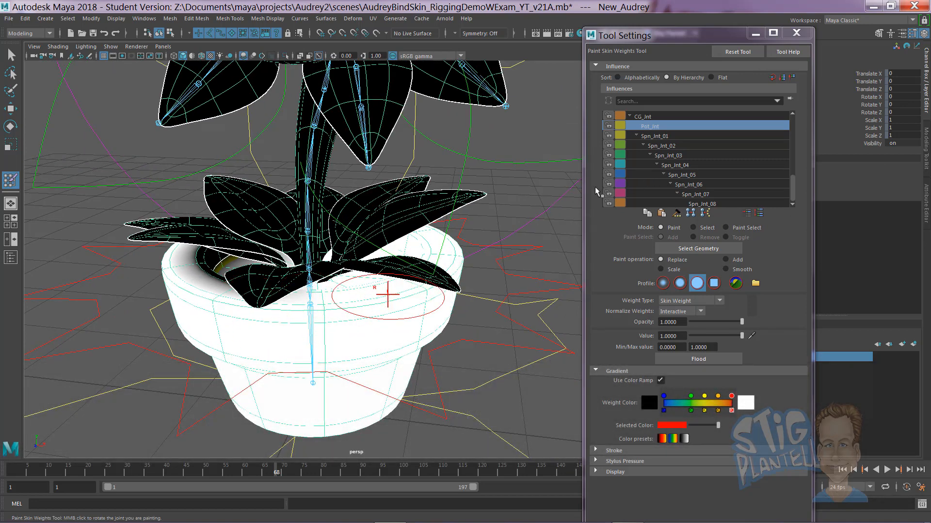
Open the UV Editor, place it beside the plant, and turn off its texture image display.
key(space)
click(485, 125)
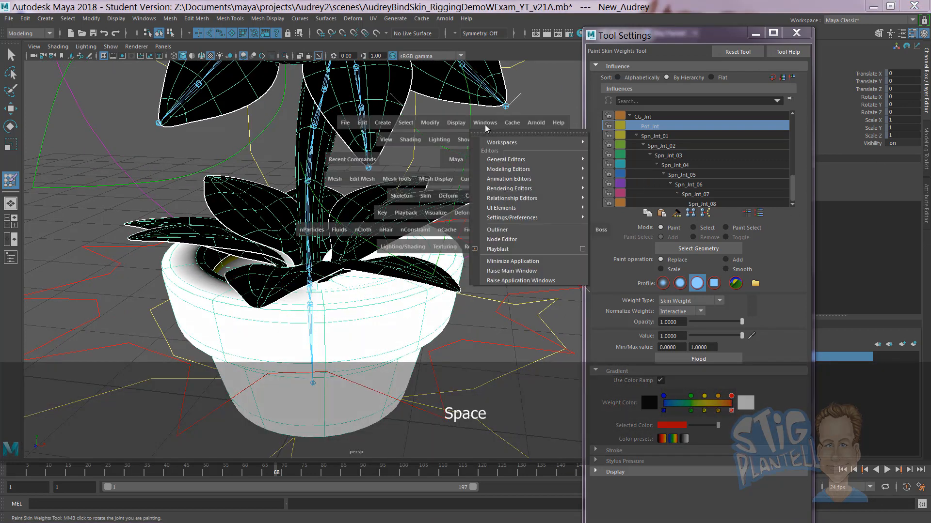
mouse_move(531, 163)
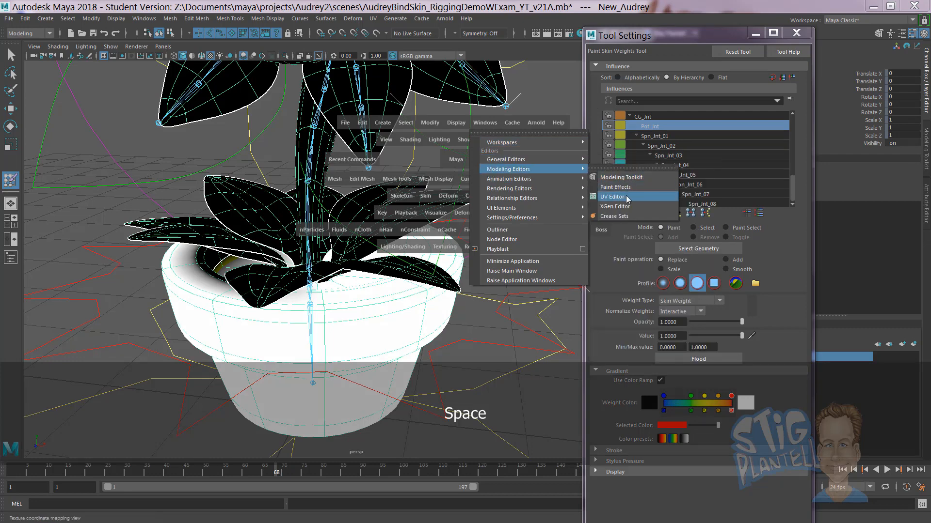
click(611, 196)
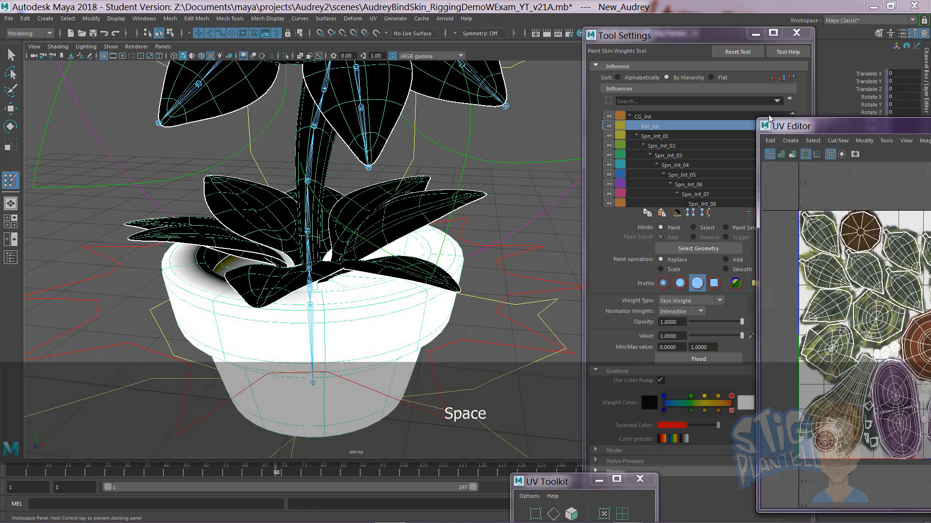
drag(859, 122, 628, 92)
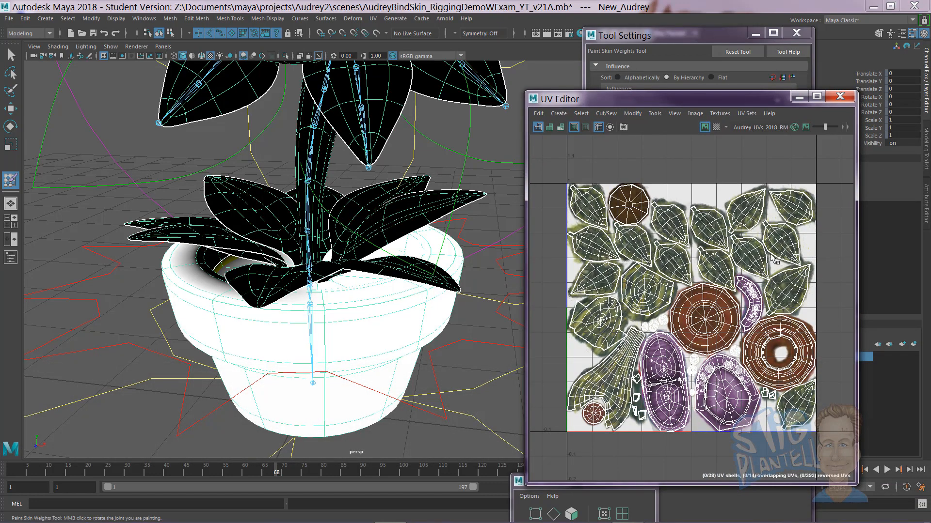
click(704, 127)
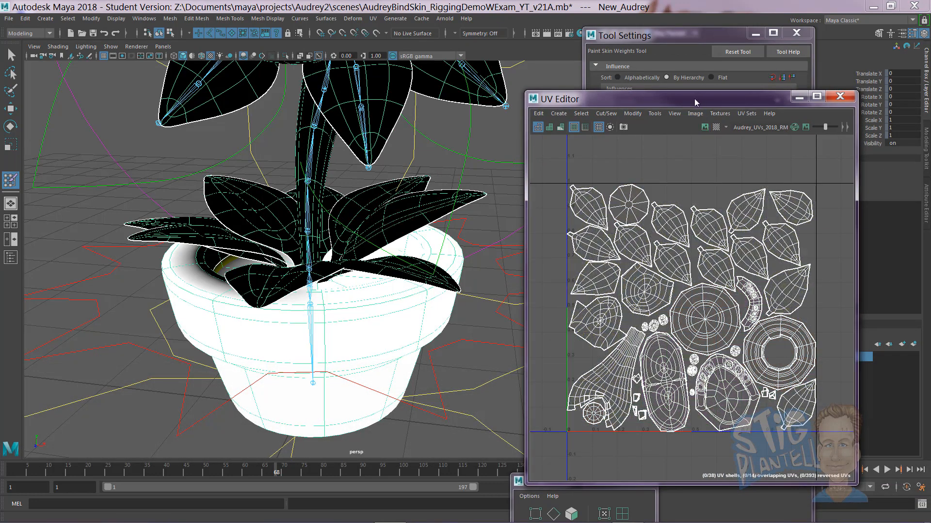
drag(694, 101, 676, 89)
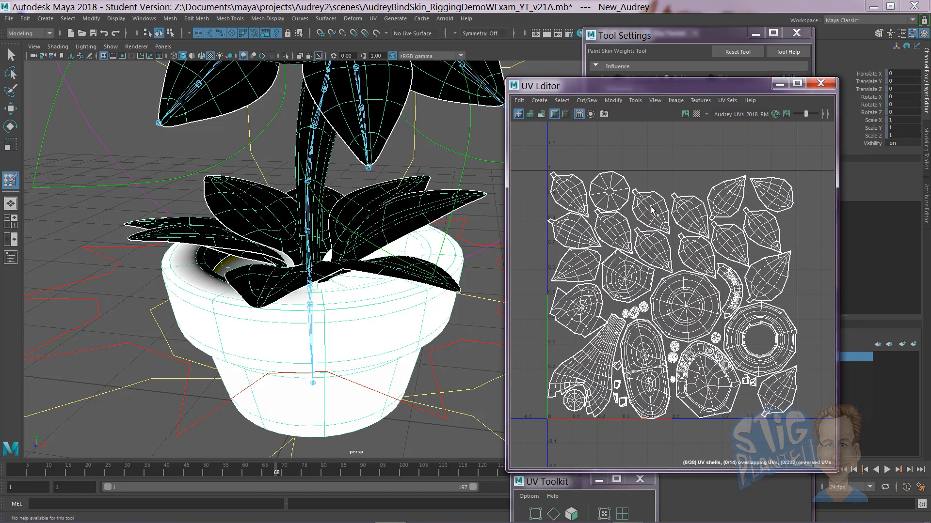
Leave the weight painting tool for the Move tool and reselect the plant mesh so its UV shells are shown.
right_drag(651, 211, 608, 210)
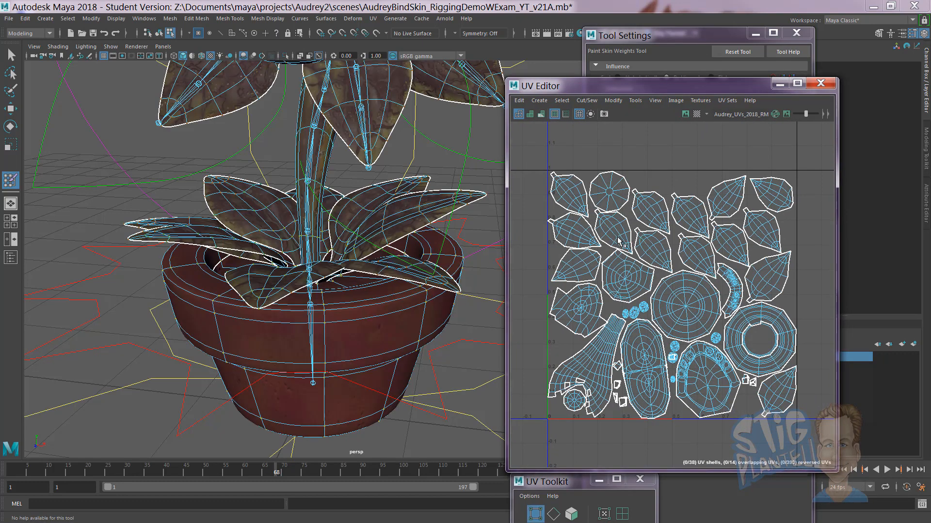
right_drag(382, 307, 415, 279)
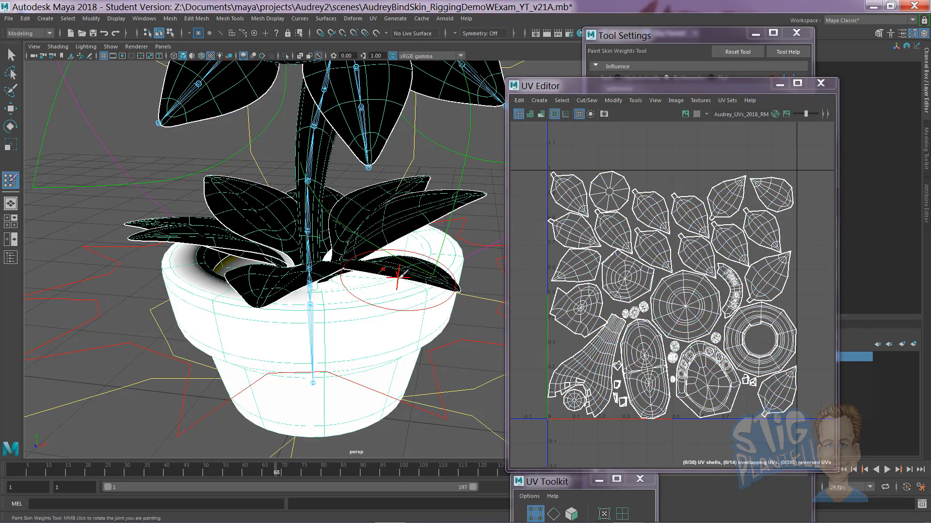
key(w)
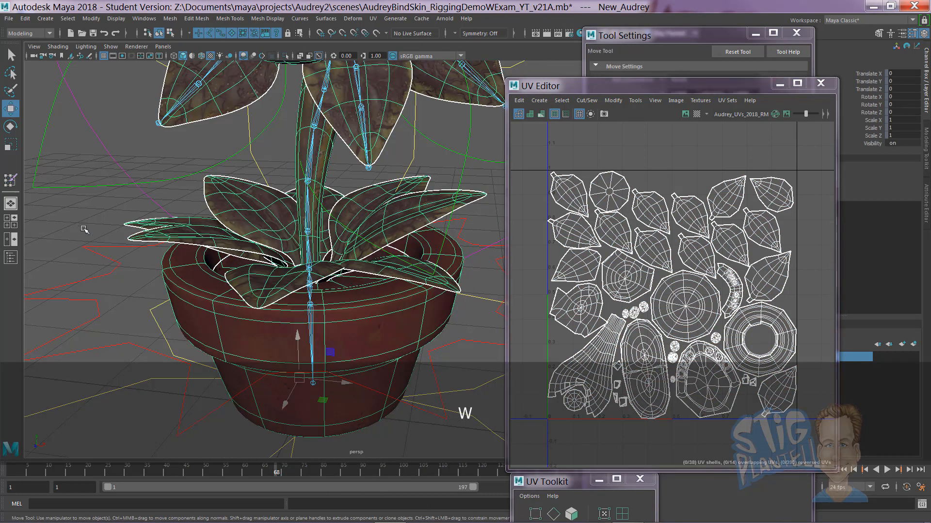
click(83, 228)
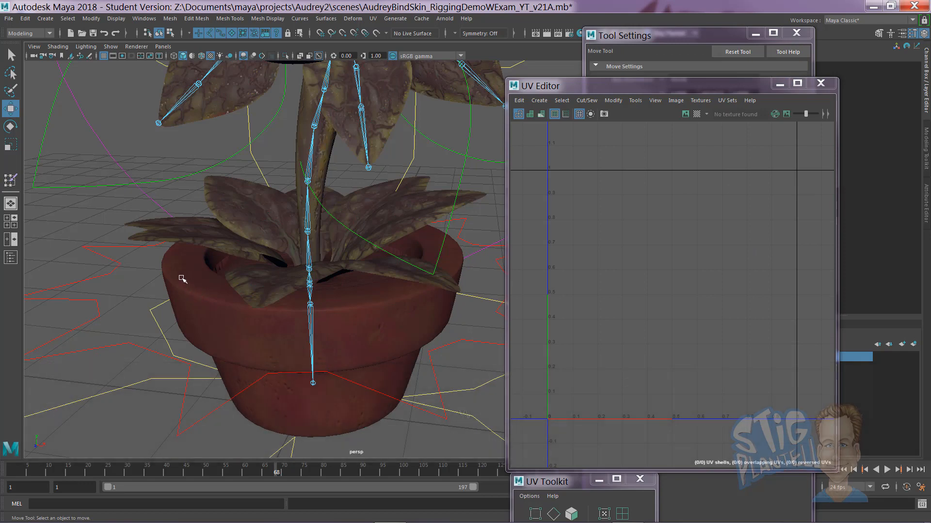
click(182, 278)
Switch to UV shell selection and select four of the base leaves by their shells in the UV Editor.
right_drag(662, 213, 634, 212)
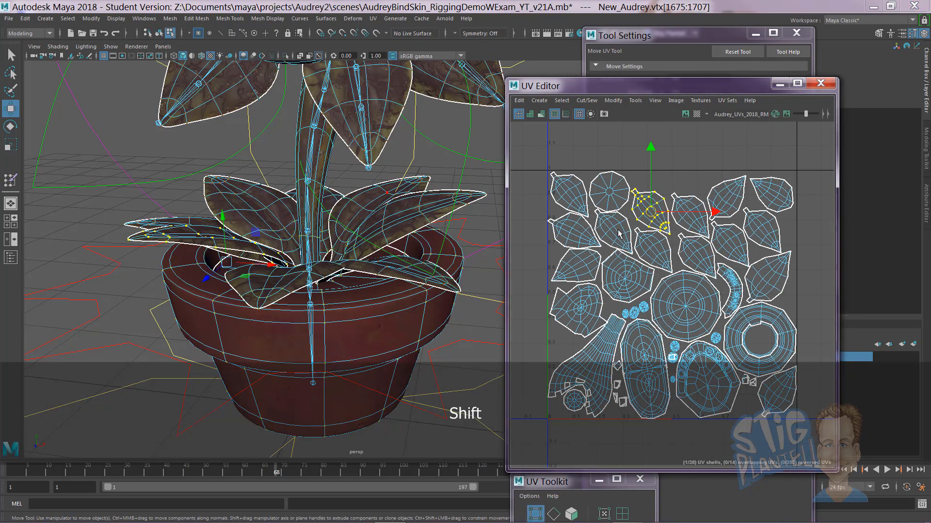
shift+click(624, 234)
shift+click(658, 247)
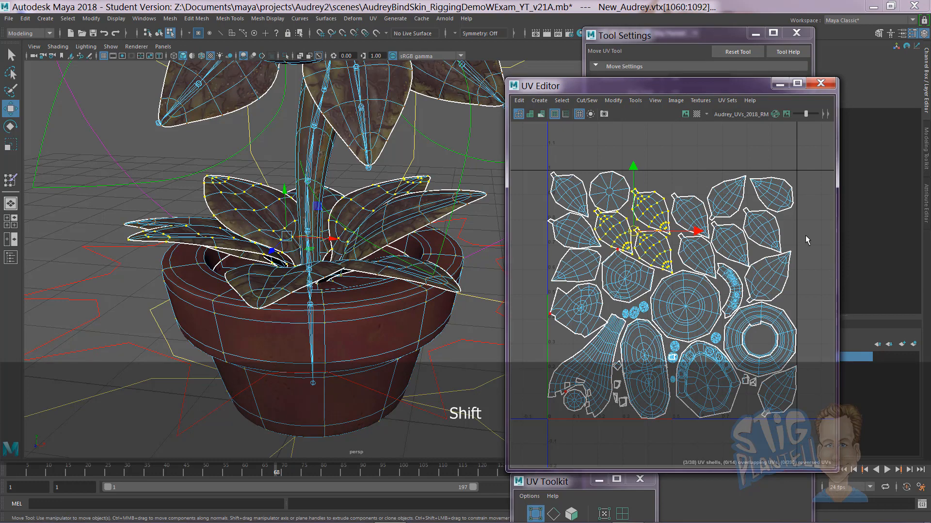
shift+click(708, 270)
alt+right_drag(357, 263, 342, 313)
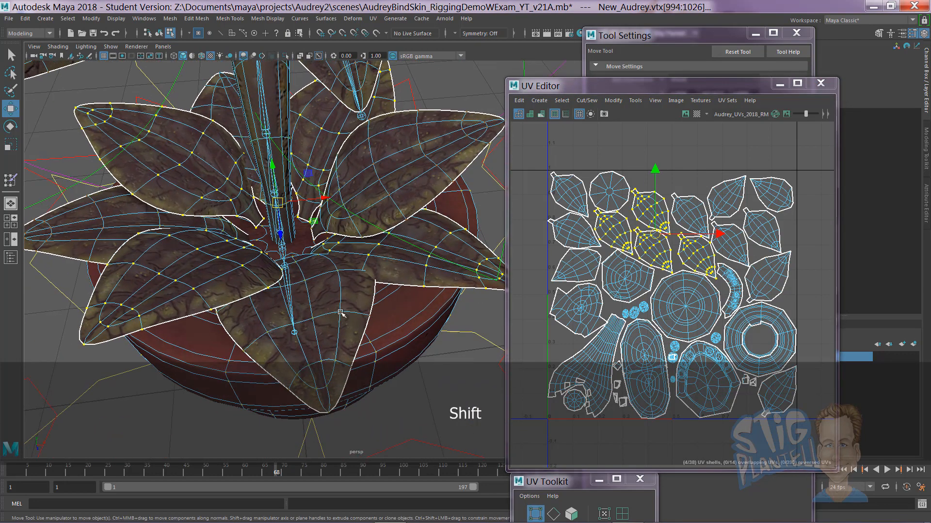
Add the remaining leaves around the stem base to the selection directly on the model.
shift+click(341, 313)
alt+drag(193, 250, 263, 312)
shift+click(259, 284)
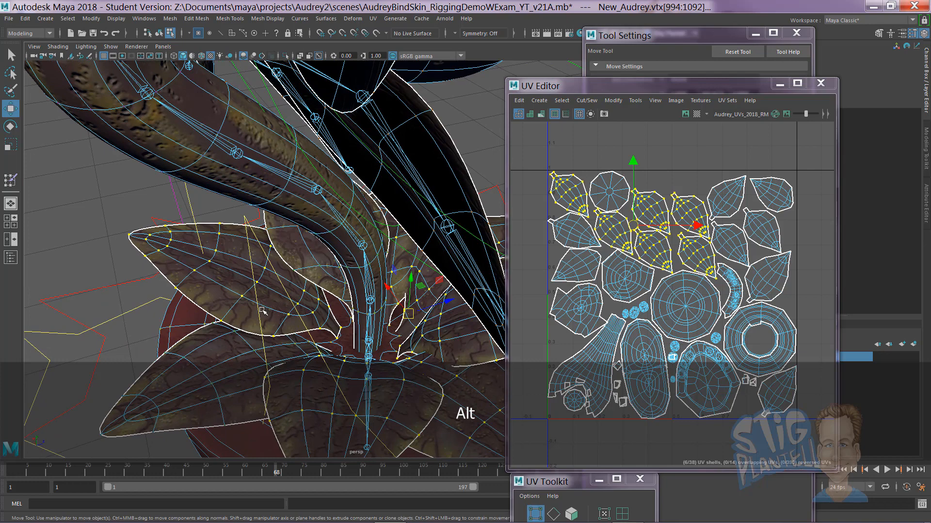
shift+click(203, 371)
alt+drag(210, 340, 286, 260)
shift+click(333, 212)
Open the Component Editor for the selected leaf vertices, place it over the viewport and narrow it.
key(space)
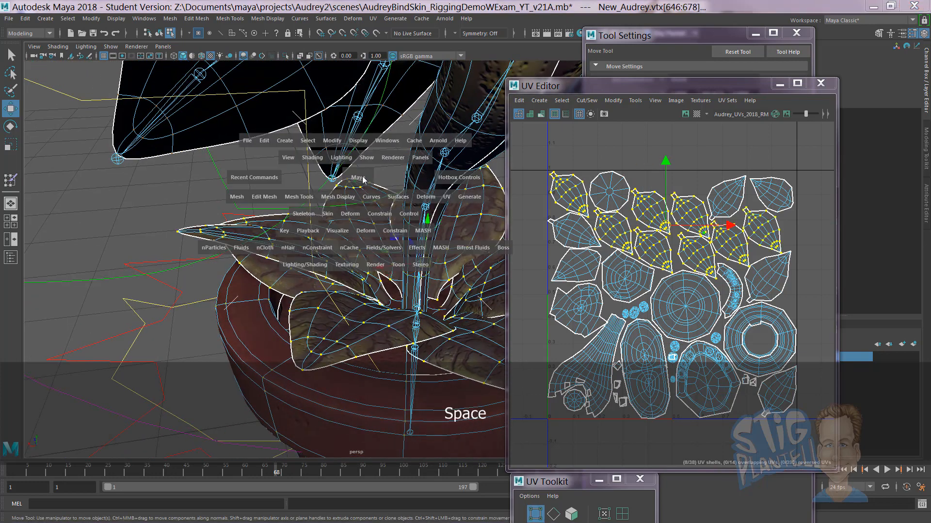
click(390, 141)
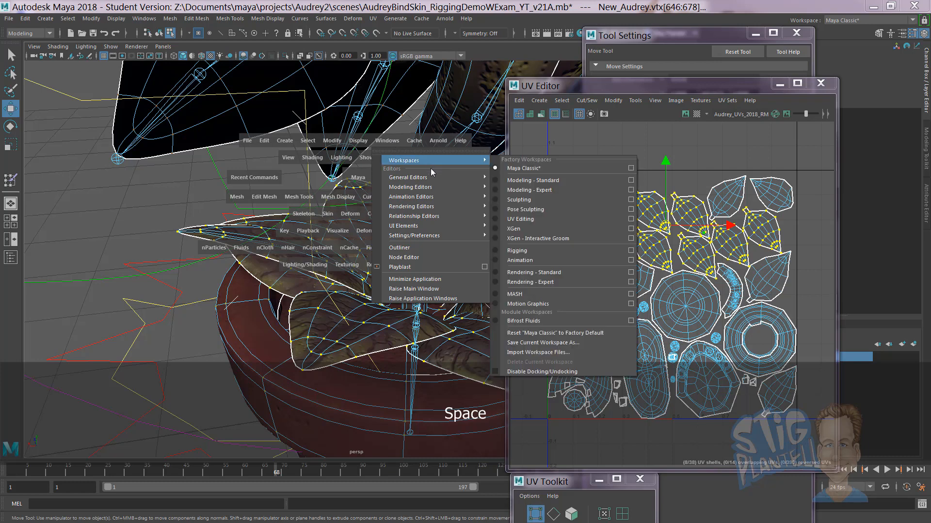
mouse_move(432, 180)
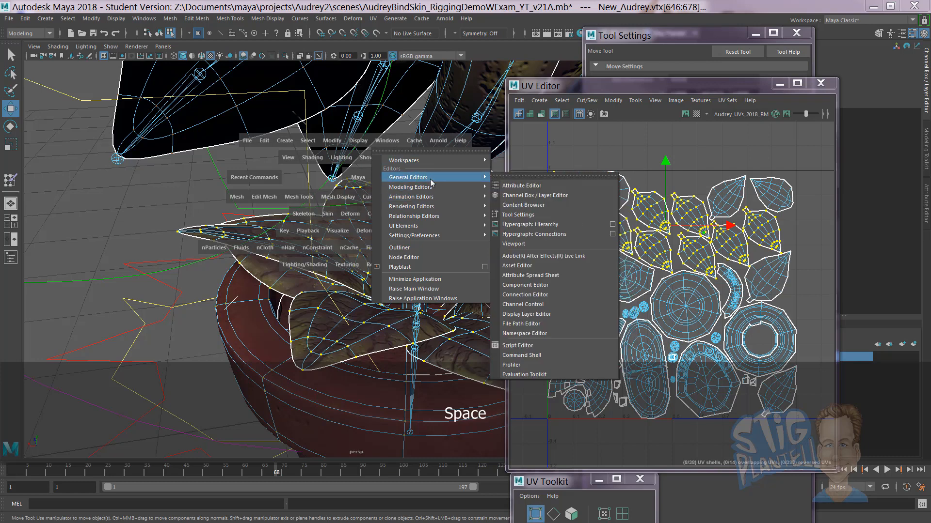
click(546, 286)
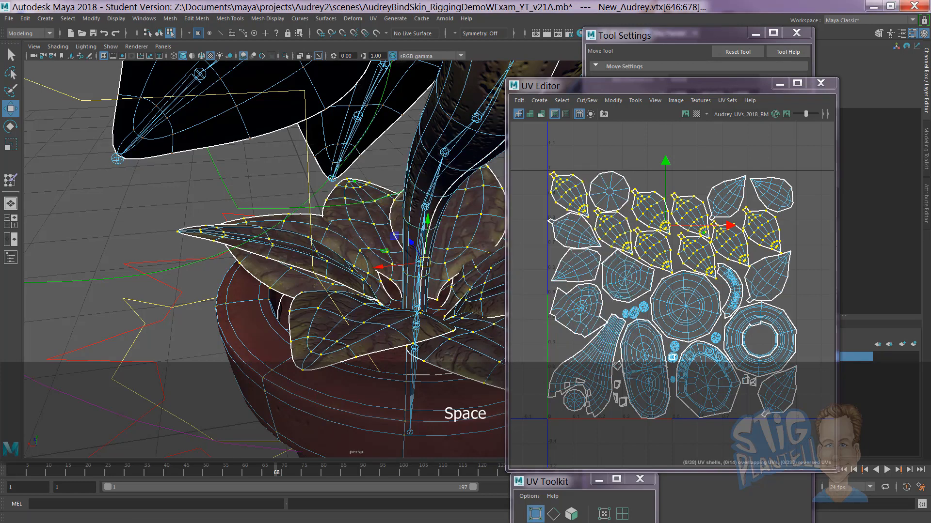
drag(691, 100, 274, 115)
drag(458, 113, 429, 110)
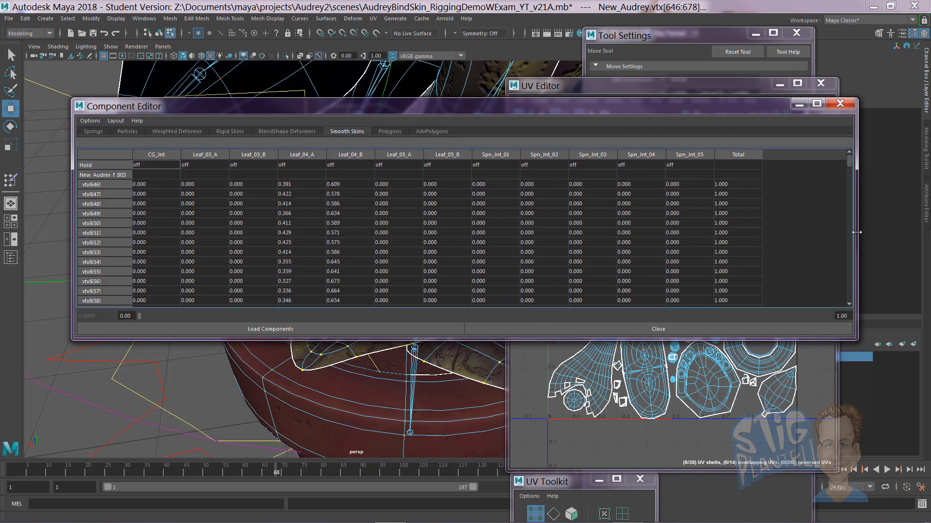
drag(857, 232, 801, 230)
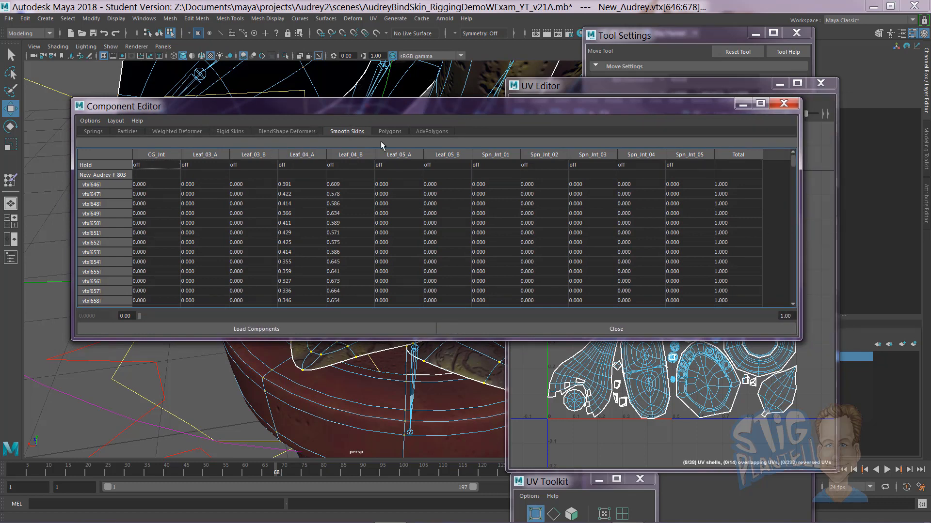
Look through the Rigid Skins, Weighted Deformer, Particles and Springs data, and return to the Smooth Skins weights.
click(234, 129)
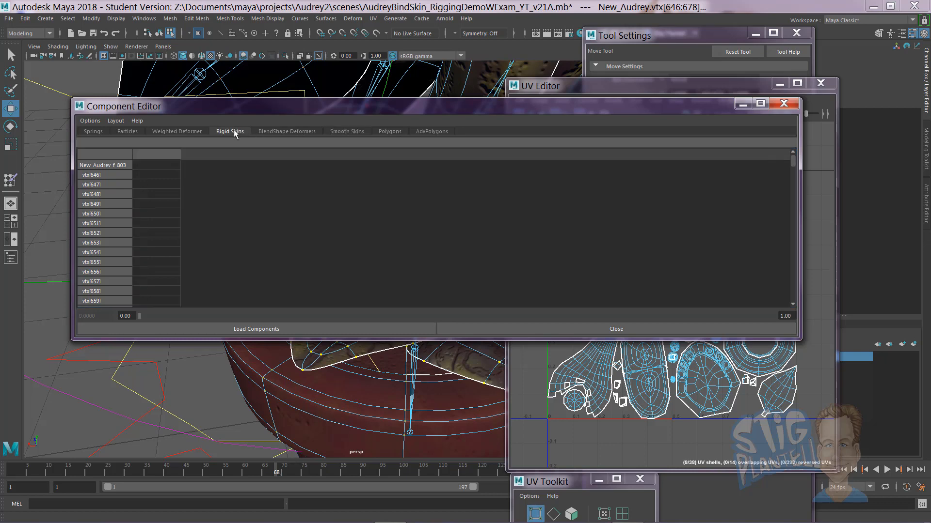
click(153, 132)
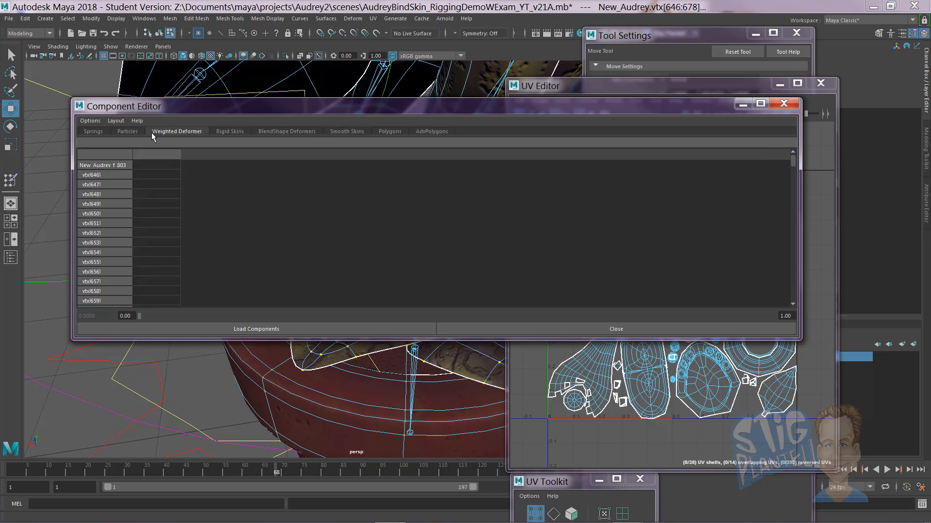
click(121, 130)
click(102, 129)
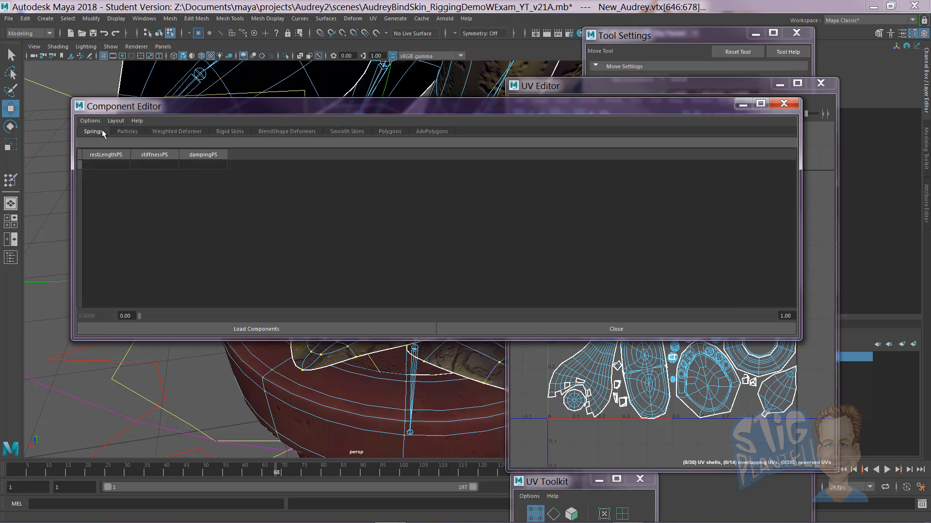
click(344, 130)
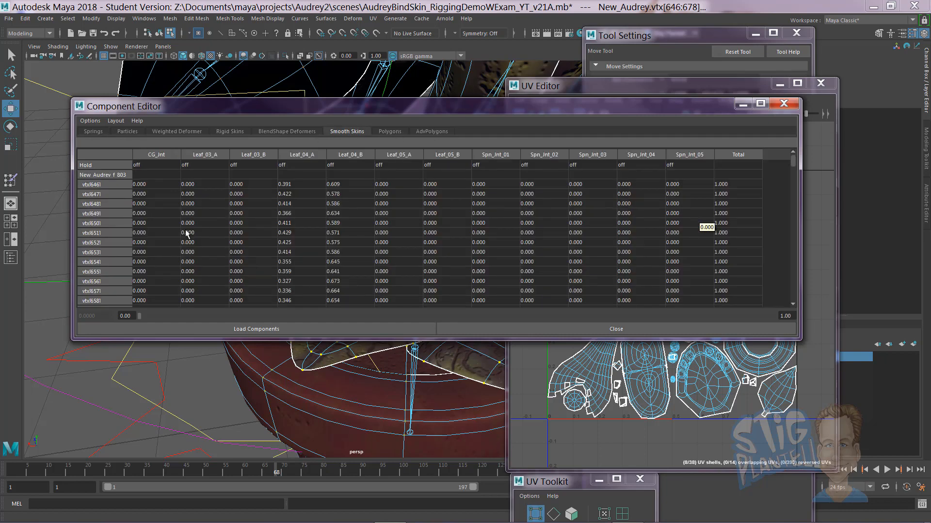
Make the Component Editor taller and set the Spn_Jnt_01 weight of all selected leaf vertices to 1.
mouse_move(201, 113)
mouse_down()
mouse_move(580, 229)
mouse_move(622, 258)
mouse_move(449, 169)
mouse_move(197, 149)
mouse_move(193, 124)
mouse_up()
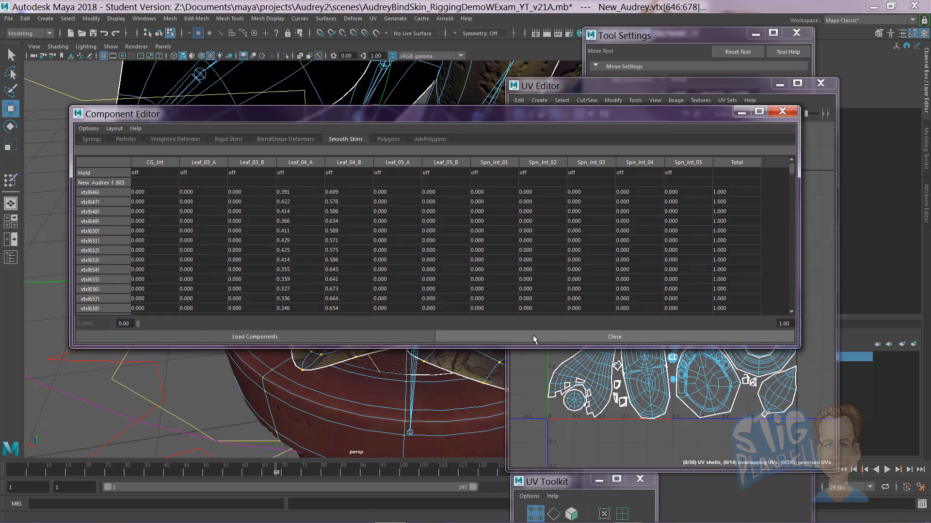
drag(328, 347, 331, 392)
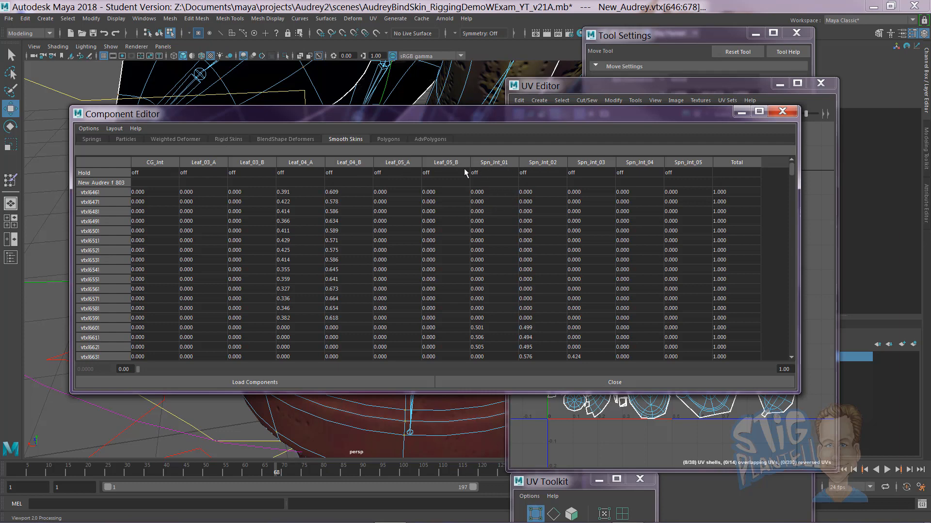
click(491, 192)
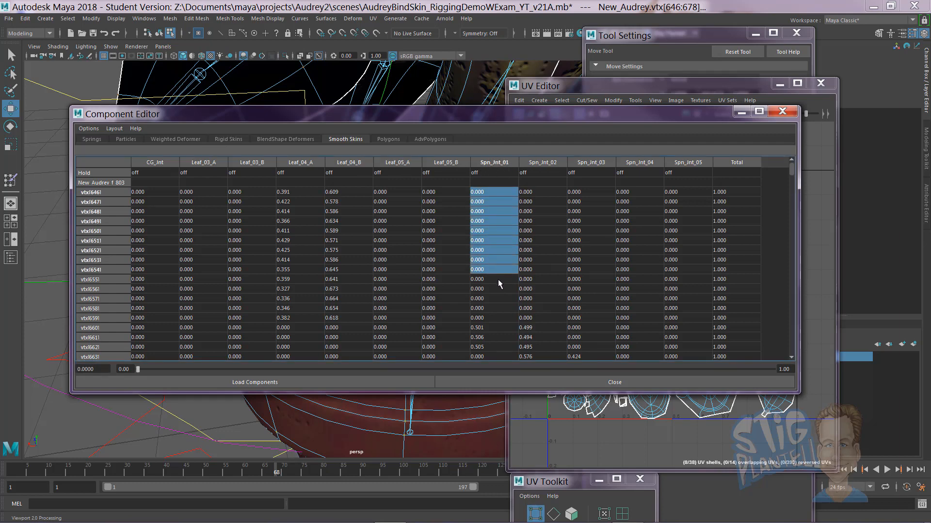
drag(498, 279, 461, 341)
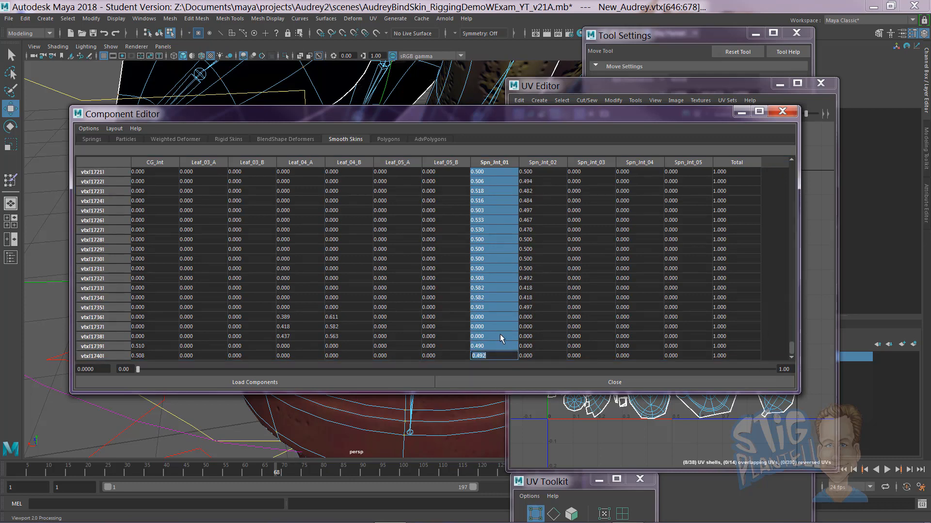
text(1)
key(Return)
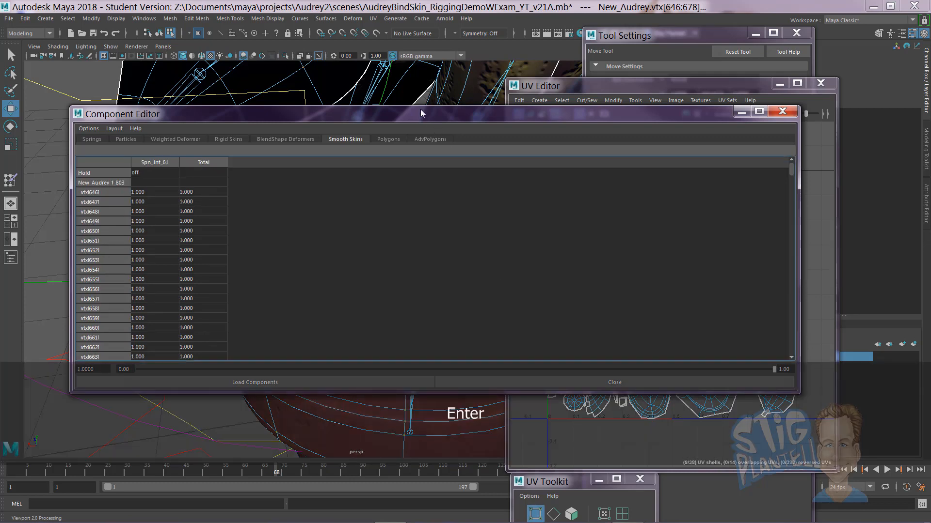
Move the Component Editor out of the way and return to painting skin weights on the plant mesh.
drag(421, 114, 911, 324)
key(alt)
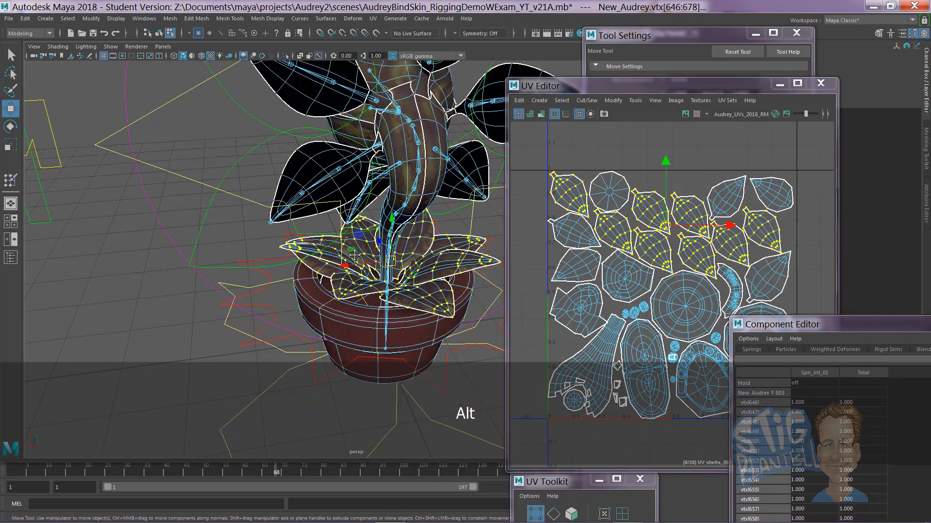
alt+middle_drag(355, 255, 290, 262)
alt+right_drag(289, 262, 426, 220)
click(434, 247)
alt+drag(406, 253, 390, 249)
click(376, 243)
right_drag(376, 243, 338, 220)
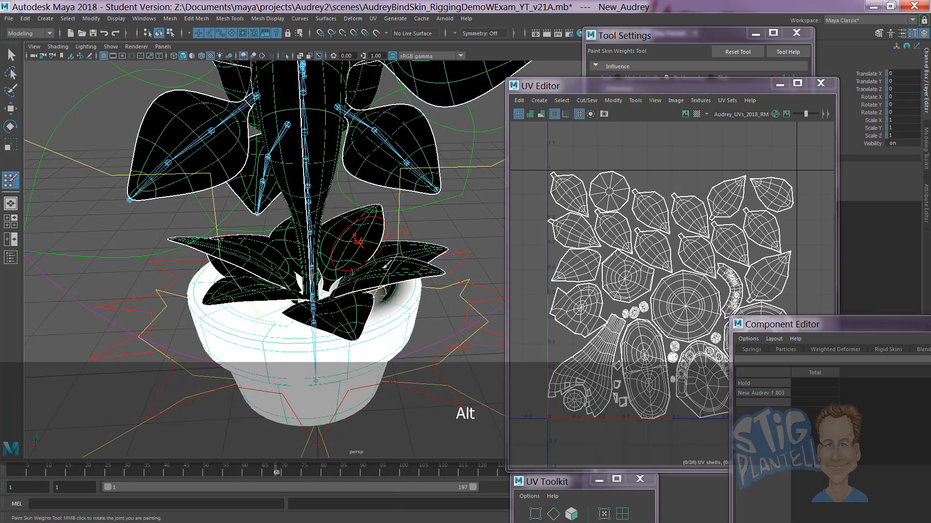
Move the UV Editor aside, reposition the Tool Settings, and display the Spn_Jnt_01 influence on the leaves.
alt+right_drag(356, 259, 312, 260)
alt+middle_drag(311, 260, 280, 246)
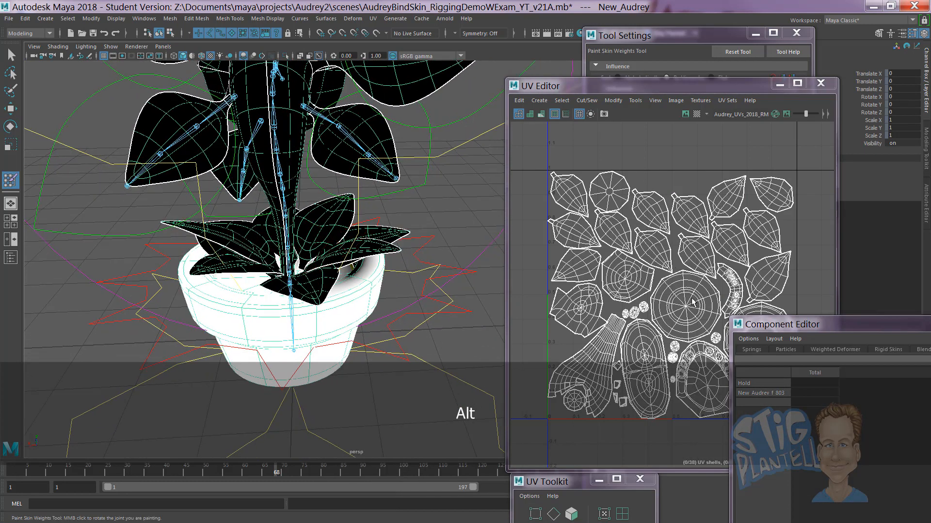
mouse_move(360, 289)
right_down()
mouse_move(359, 297)
mouse_move(322, 274)
right_up()
drag(673, 88, 930, 217)
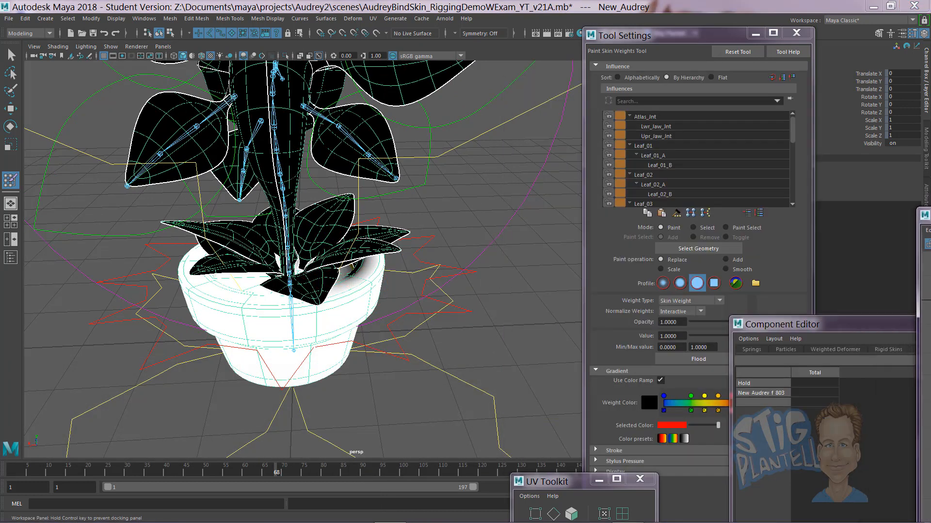
drag(711, 39, 658, 40)
scroll(739, 127, down, 5)
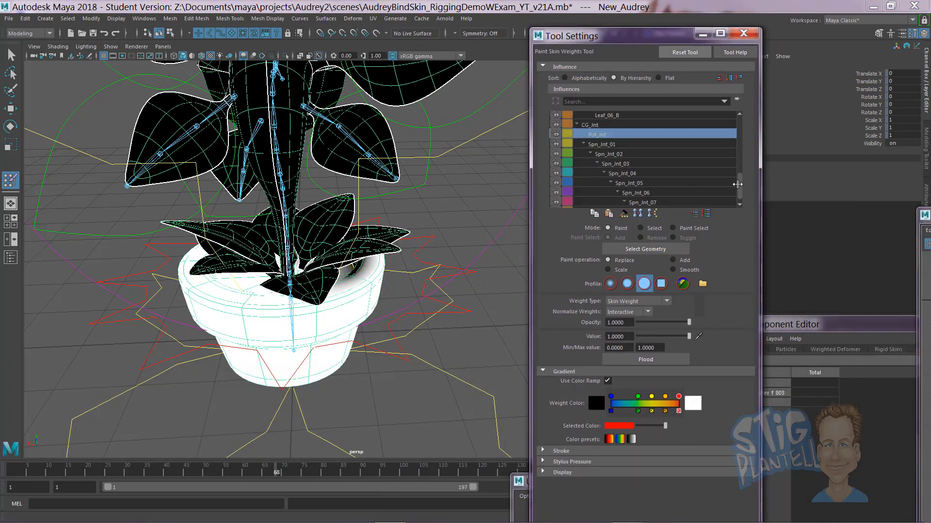
scroll(665, 169, up, 3)
click(600, 181)
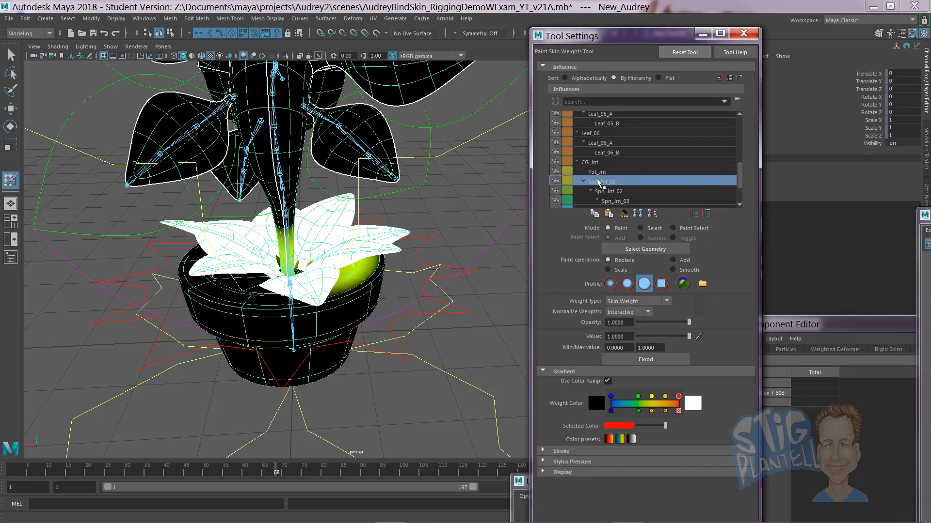
Compare the CG_Jnt and Pot_Jnt influences, examining the weights inside the pot beneath the leaves up close.
alt+drag(411, 224, 566, 212)
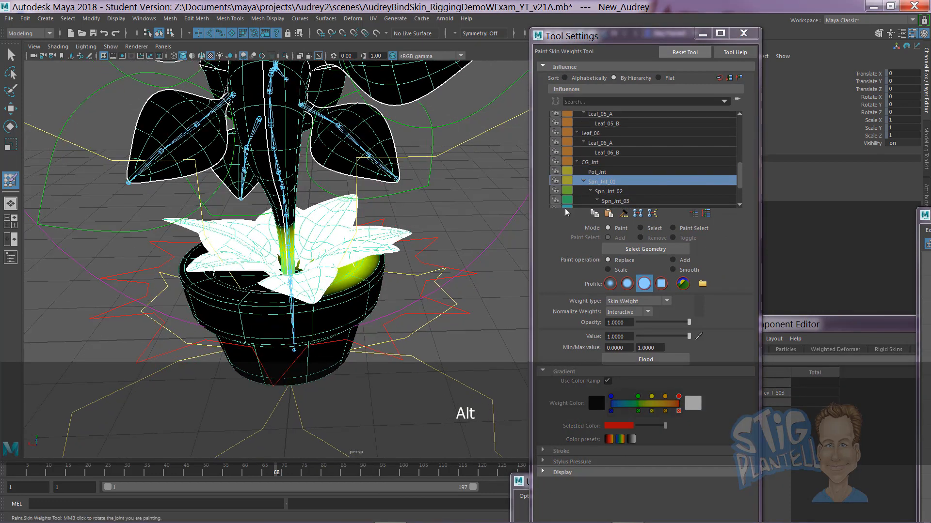
click(593, 163)
click(599, 173)
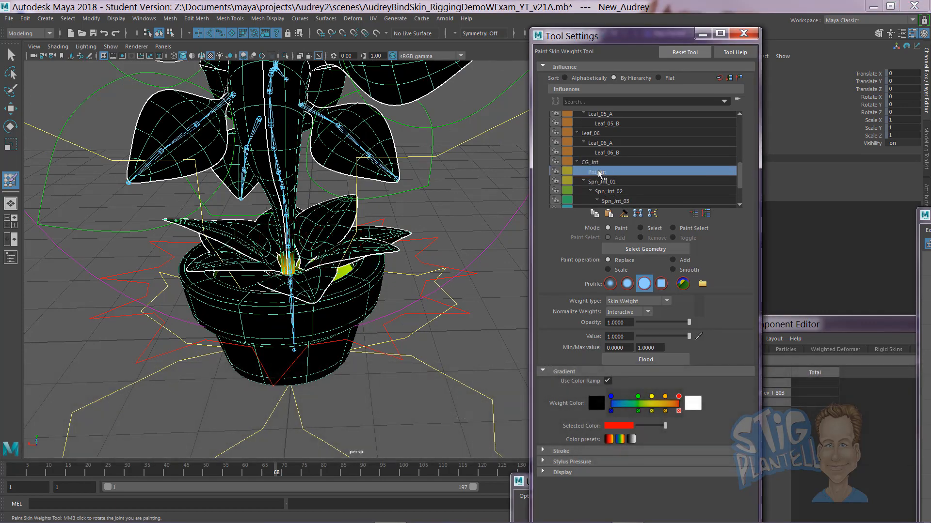
alt+right_drag(307, 272, 372, 277)
mouse_move(372, 276)
alt+mouse_down()
mouse_move(356, 260)
mouse_move(368, 272)
mouse_move(359, 272)
alt+mouse_up()
alt+right_drag(320, 274, 424, 271)
mouse_move(356, 262)
alt+mouse_down()
mouse_move(347, 250)
mouse_move(354, 255)
alt+mouse_up()
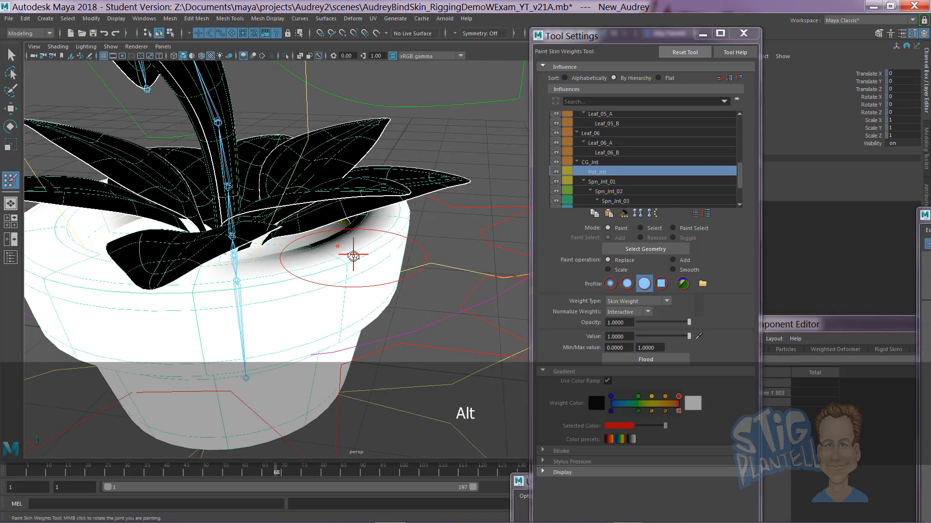
Switch back to the Move tool and select all vertices of the pot shell on the model.
right_drag(325, 300, 302, 292)
key(w)
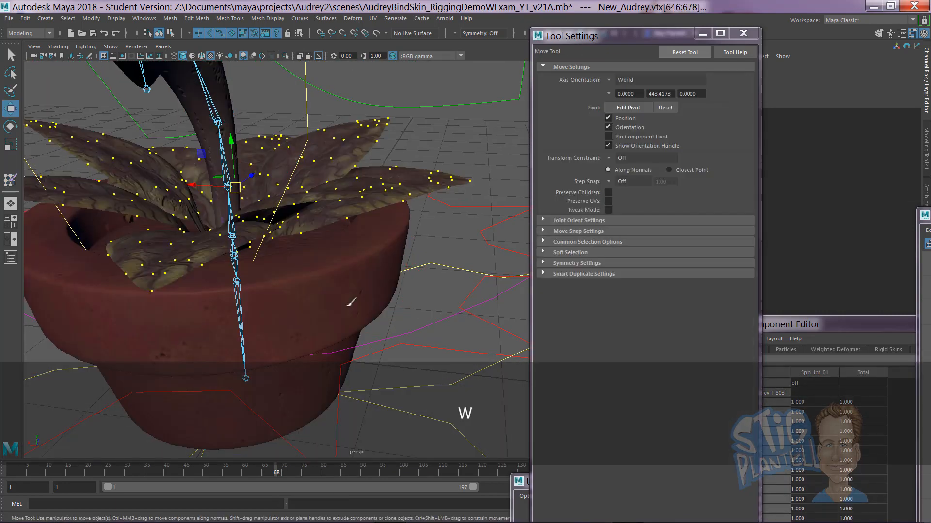
right_drag(354, 280, 320, 247)
double_click(355, 276)
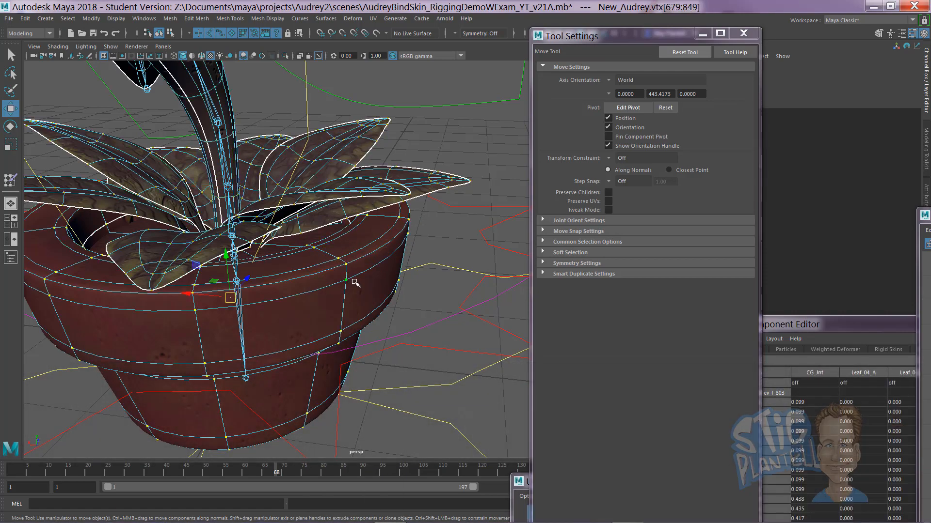
alt+drag(356, 277, 281, 261)
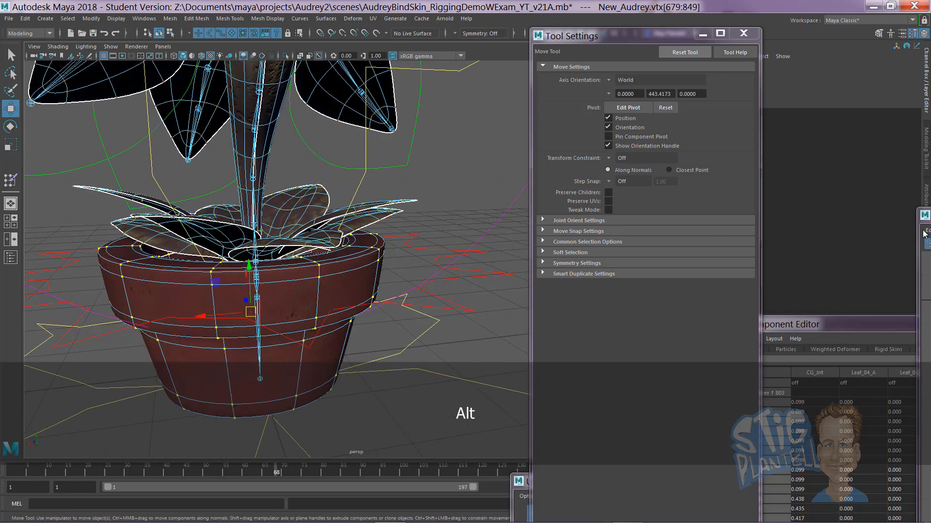
Set the Pot_Jnt weight of all selected pot vertices to 1 in the Component Editor and move the editor aside.
drag(928, 216, 601, 86)
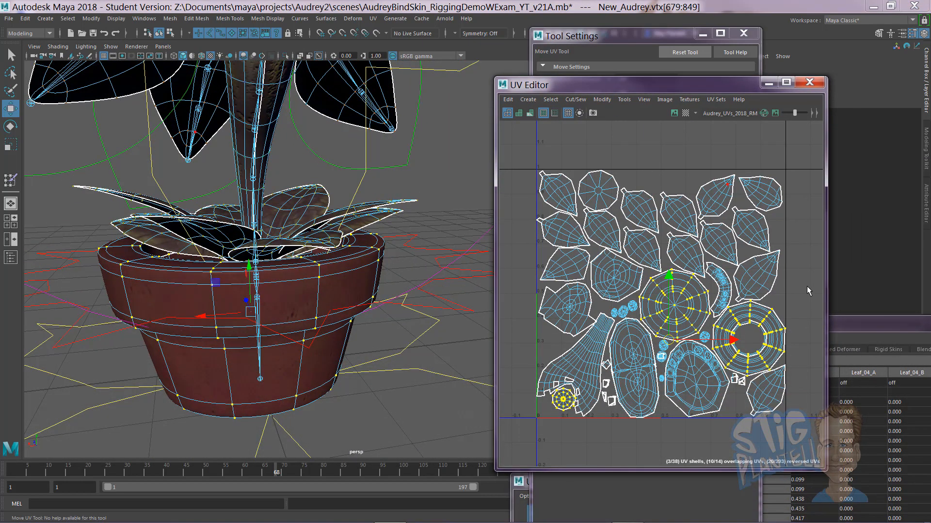
drag(856, 326, 328, 129)
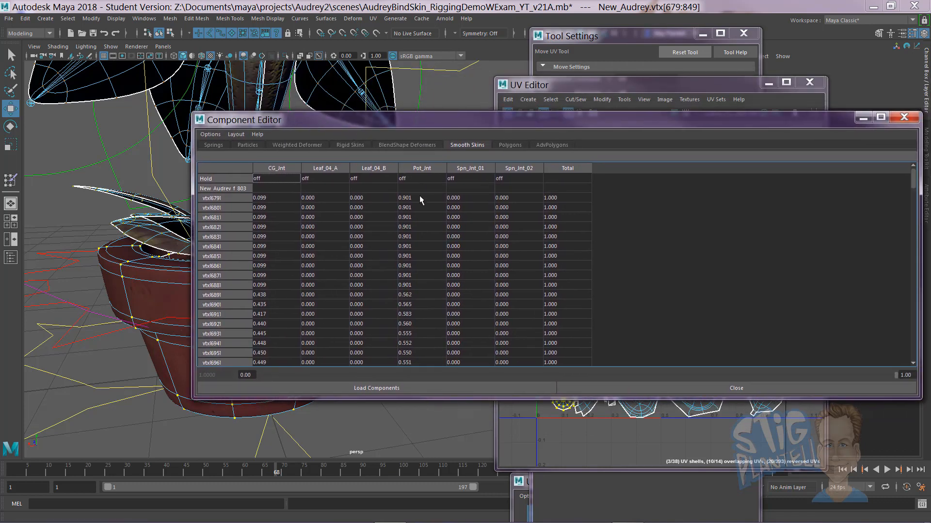
drag(419, 196, 422, 365)
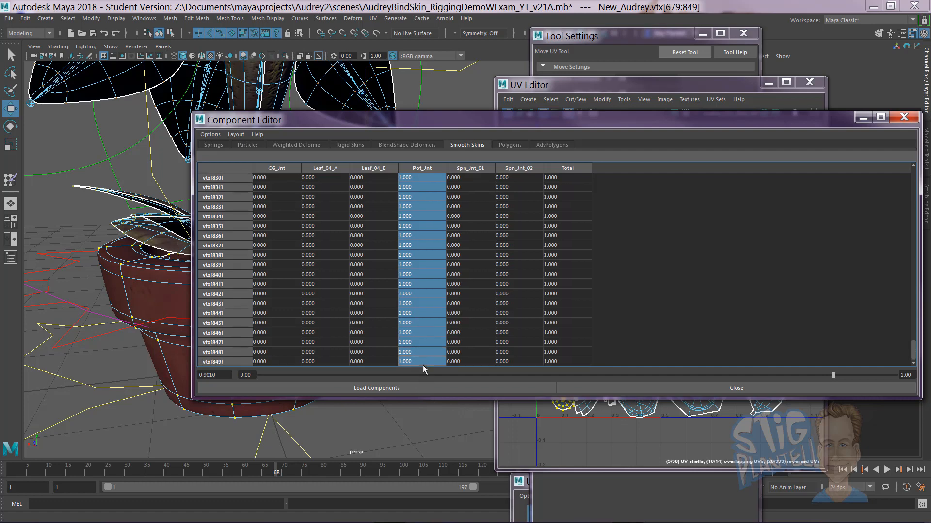
key(Return)
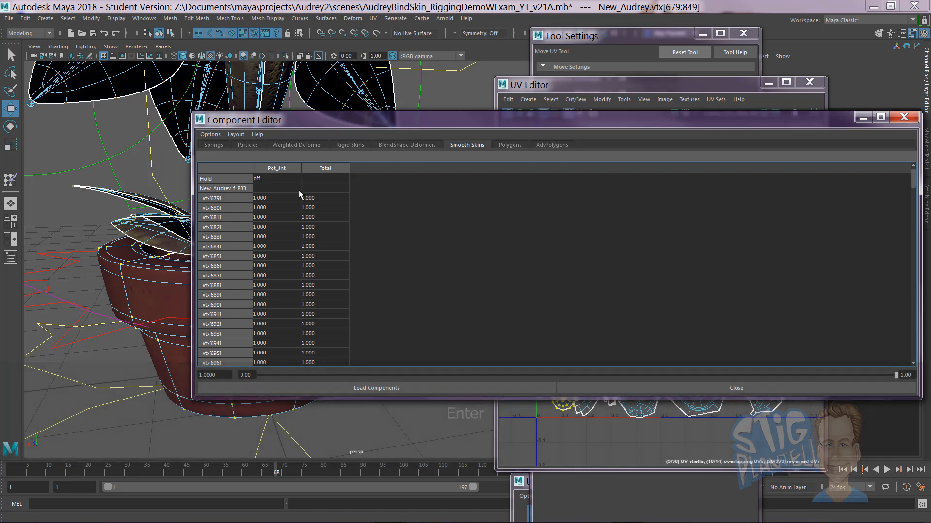
drag(358, 125, 930, 250)
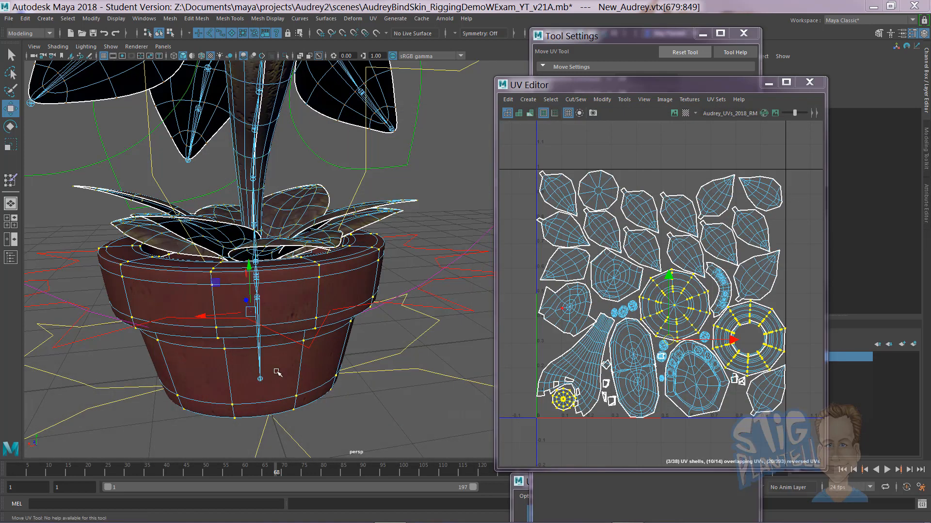
Leave vertex selection mode, select the whole plant mesh and return to painting its skin weights.
alt+drag(277, 372, 364, 249)
right_drag(350, 265, 272, 233)
click(420, 210)
alt+drag(273, 234, 211, 251)
click(211, 249)
right_drag(210, 248, 173, 226)
mouse_move(240, 276)
alt+mouse_down()
mouse_move(243, 296)
mouse_move(307, 255)
alt+mouse_up()
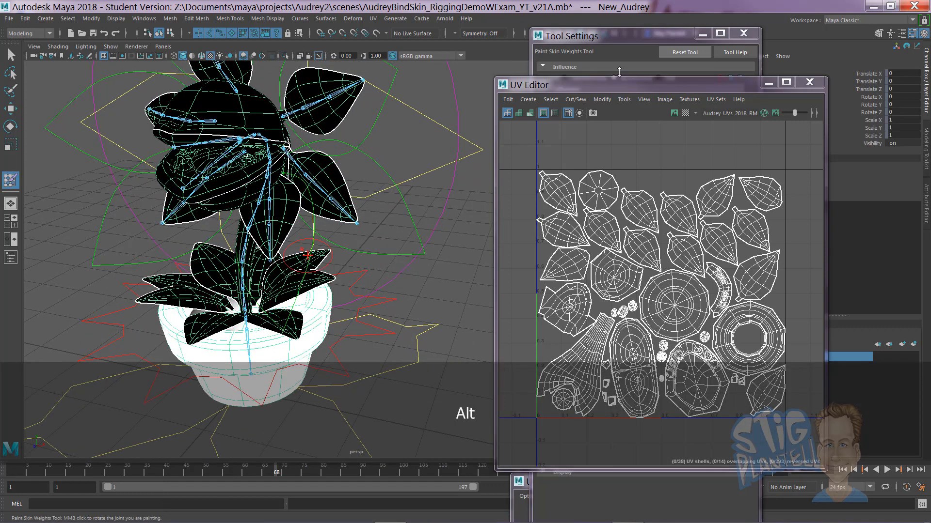
Bring the Tool Settings forward and display the Spn_Jnt_01 influence on the base leaves.
click(585, 41)
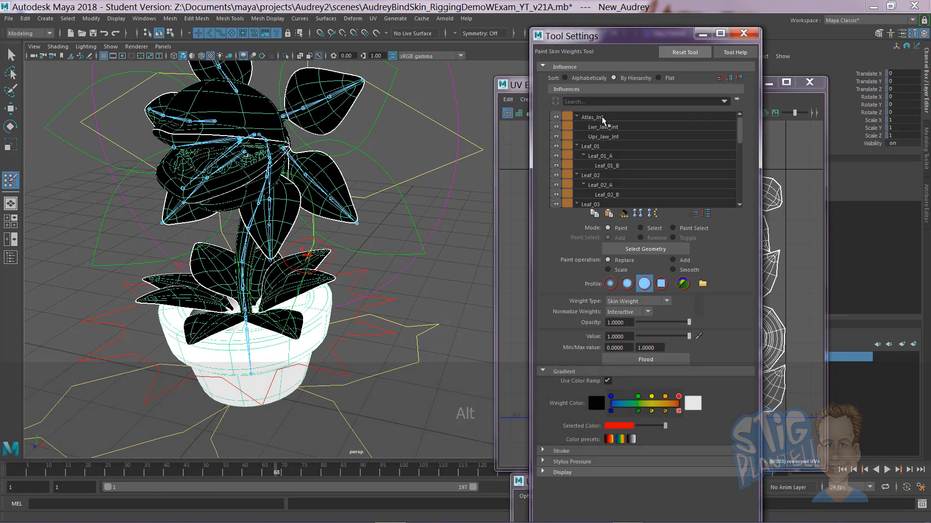
drag(740, 129, 739, 180)
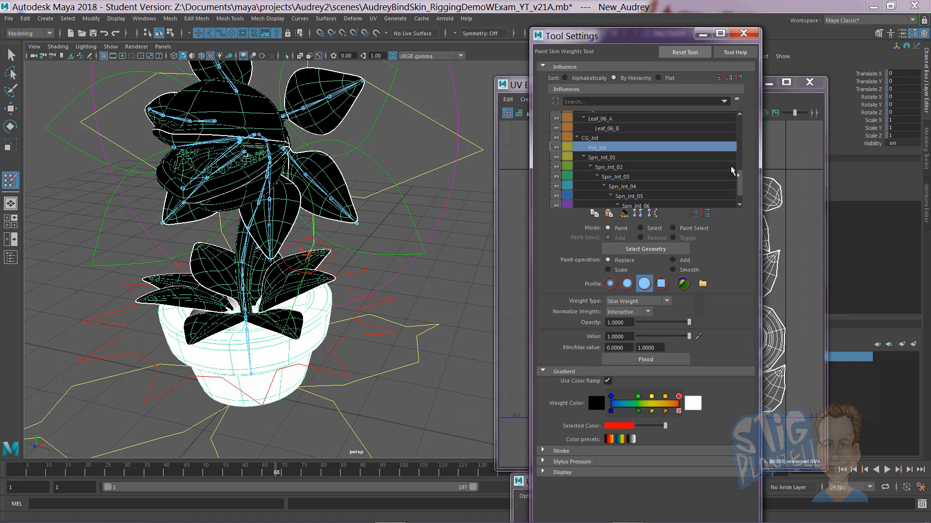
click(613, 160)
alt+drag(249, 262, 358, 228)
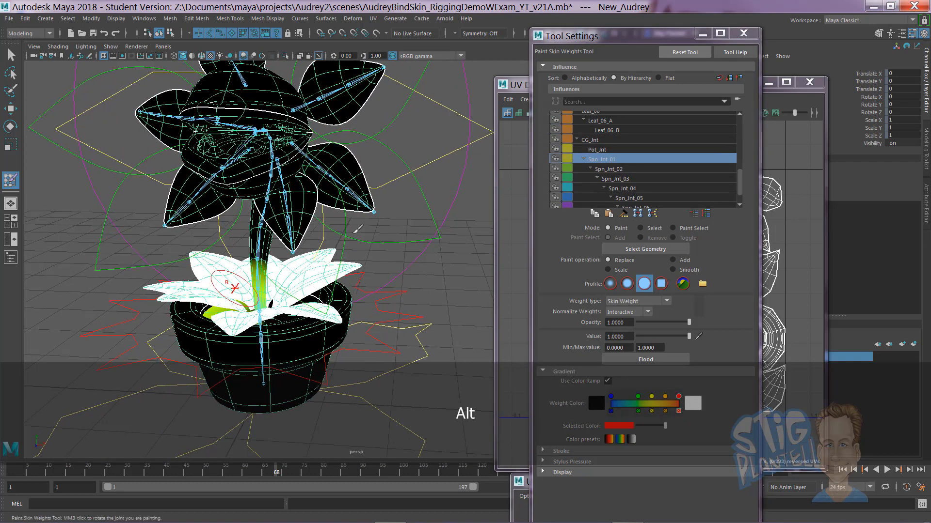
Paint the CG_Jnt influence with a value of 0 on the surface inside the pot beneath the leaves.
click(596, 140)
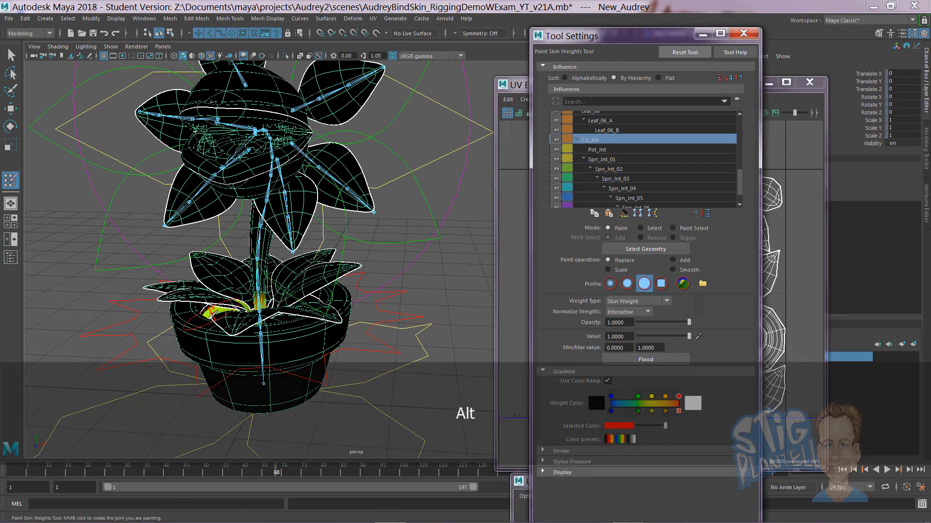
alt+right_drag(340, 311, 361, 327)
alt+drag(361, 326, 252, 293)
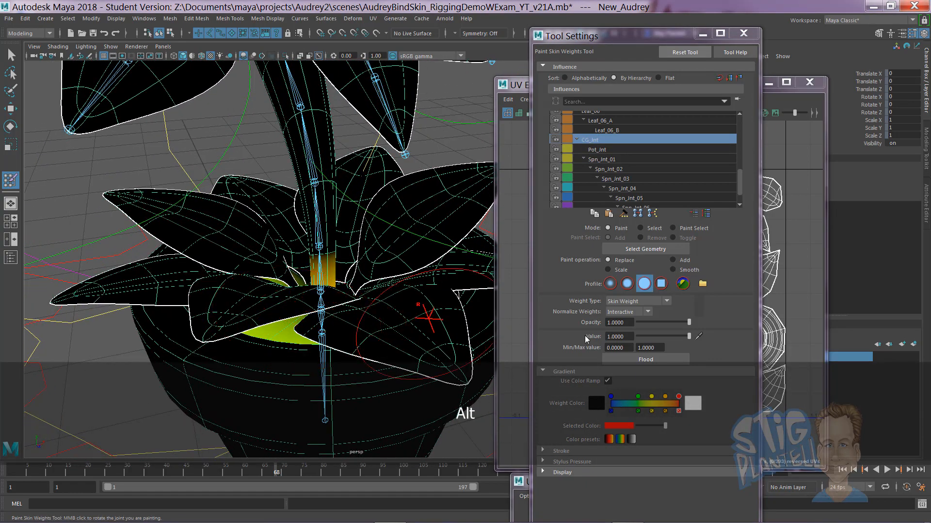
drag(689, 336, 636, 336)
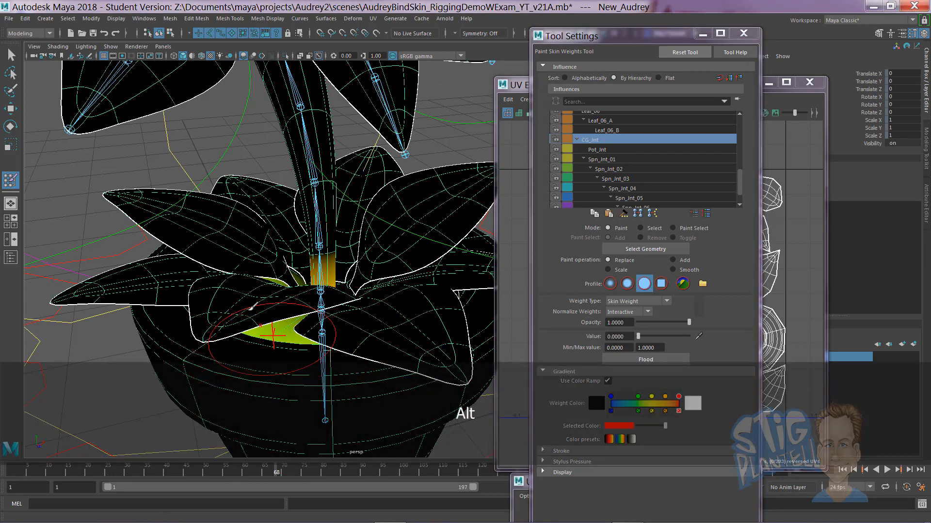
alt+right_drag(278, 332, 335, 299)
alt+middle_drag(335, 299, 209, 297)
mouse_move(79, 271)
mouse_down()
mouse_move(81, 254)
mouse_move(116, 267)
mouse_up()
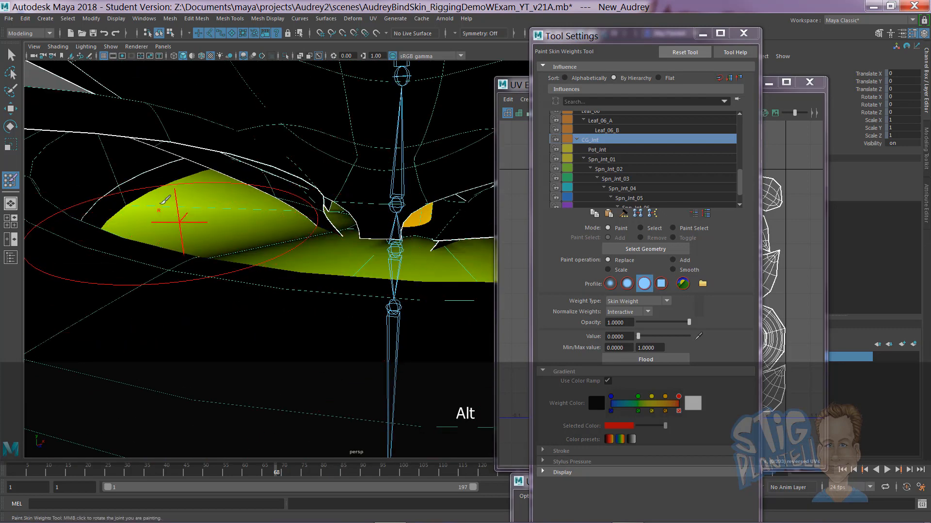
mouse_move(181, 221)
mouse_down()
mouse_move(269, 246)
mouse_move(297, 272)
mouse_move(239, 301)
mouse_move(258, 299)
mouse_up()
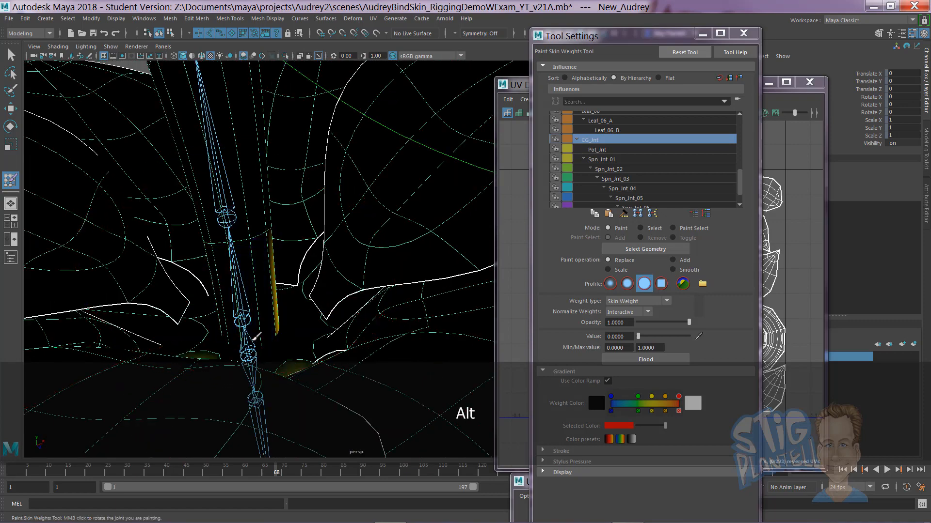
mouse_move(270, 343)
alt+mouse_down()
mouse_move(251, 312)
mouse_move(204, 354)
mouse_move(191, 385)
mouse_move(225, 307)
mouse_move(250, 330)
mouse_move(299, 303)
mouse_move(226, 262)
mouse_move(250, 236)
alt+mouse_up()
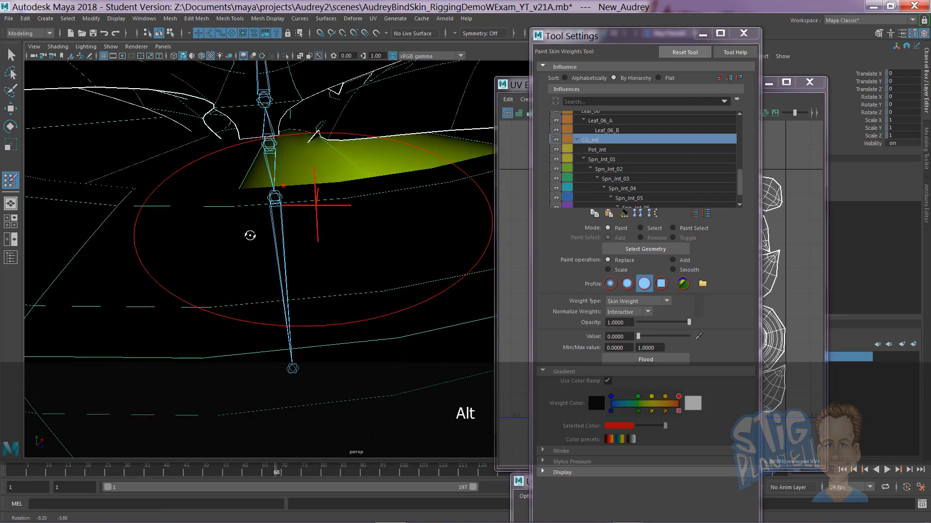
alt+middle_drag(336, 197, 259, 221)
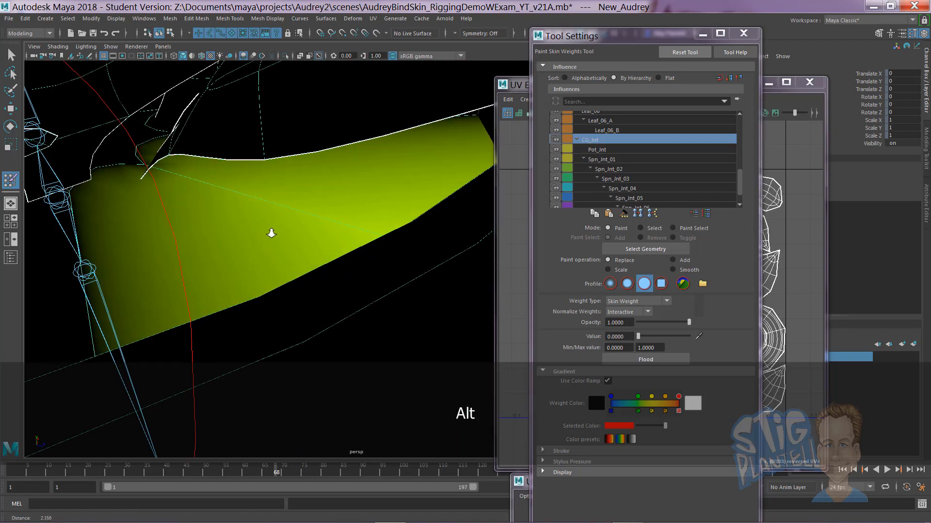
mouse_move(272, 233)
alt+right_down()
mouse_move(434, 243)
mouse_move(222, 233)
alt+right_up()
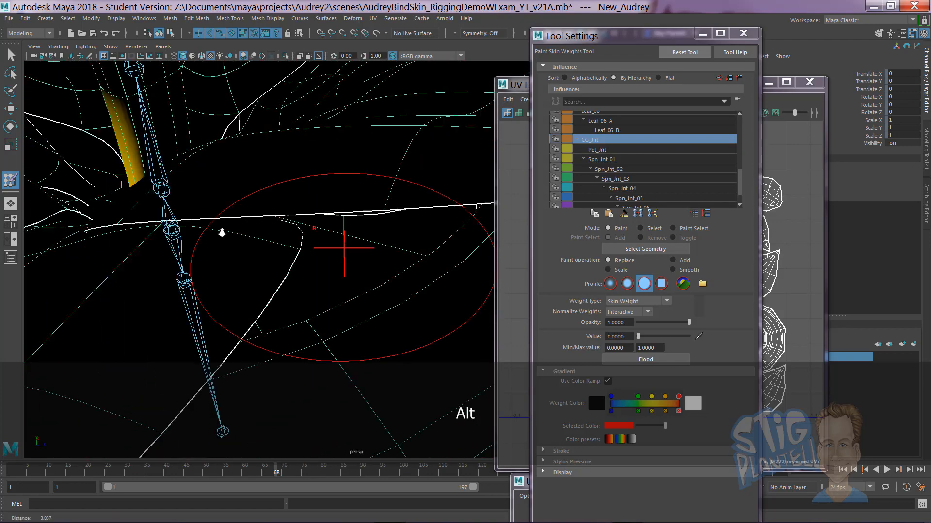
mouse_move(218, 233)
alt+mouse_down()
mouse_move(203, 252)
mouse_move(322, 214)
mouse_move(333, 249)
mouse_move(285, 247)
mouse_move(315, 228)
mouse_move(283, 274)
mouse_move(252, 270)
mouse_move(289, 271)
mouse_move(334, 243)
alt+mouse_up()
Paint the Pot_Jnt influence with a value of 1 on the surface inside the pot beneath the leaves.
click(596, 150)
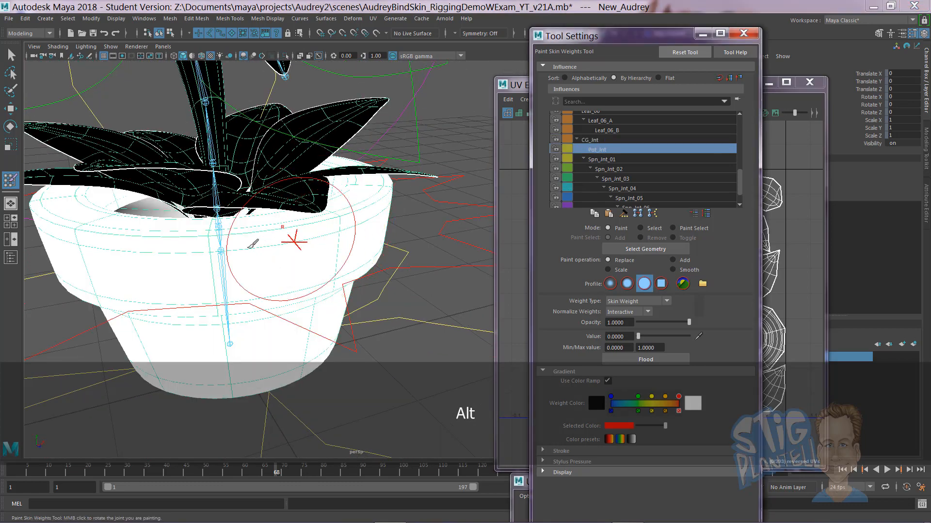
alt+drag(253, 243, 320, 261)
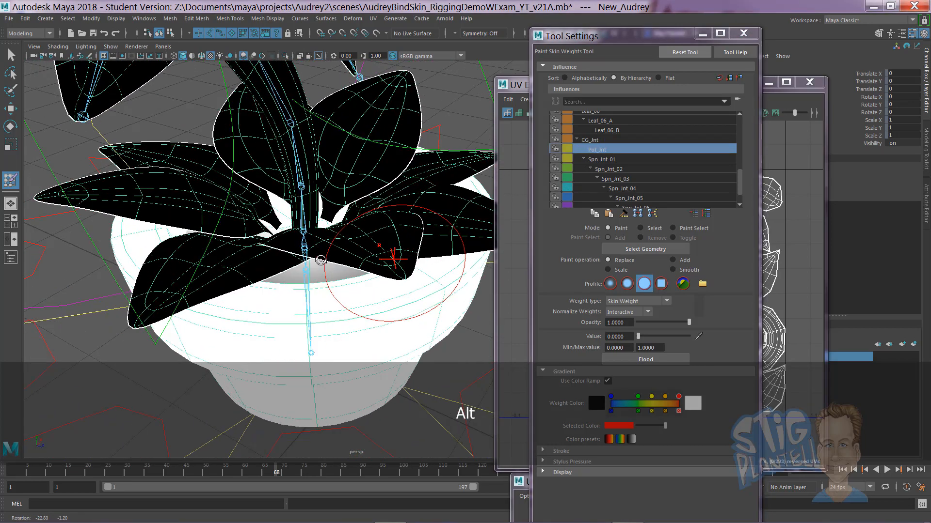
alt+right_drag(321, 260, 292, 265)
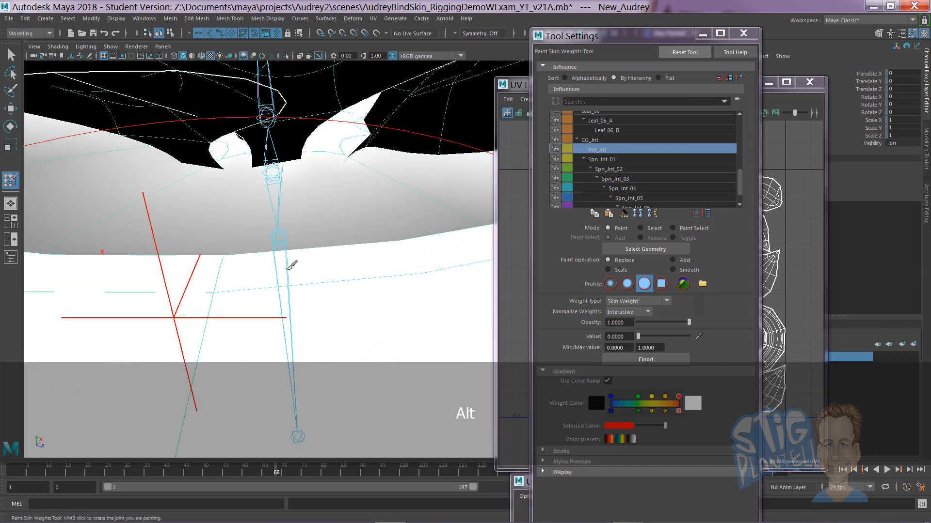
alt+middle_drag(183, 259, 255, 266)
alt+right_drag(256, 266, 294, 274)
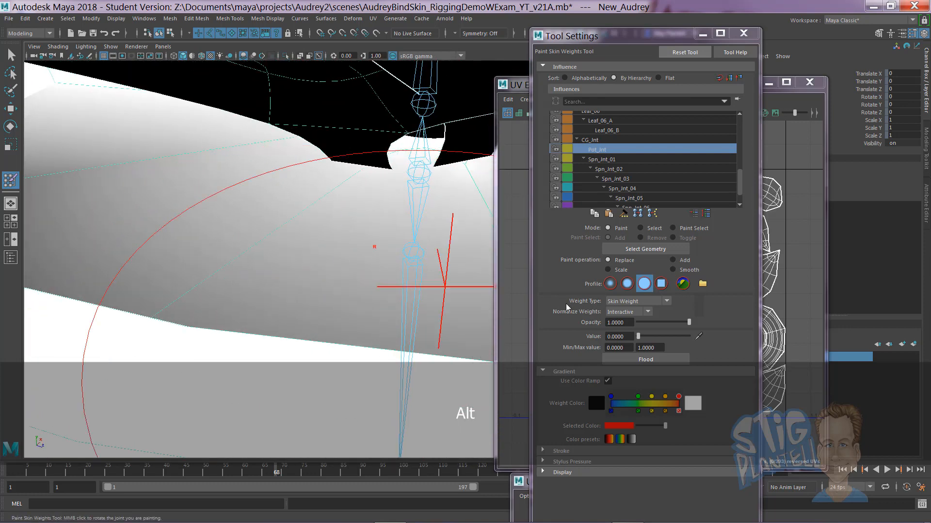
drag(638, 336, 713, 341)
mouse_move(160, 270)
mouse_down()
mouse_move(115, 263)
mouse_move(39, 135)
mouse_up()
key(alt)
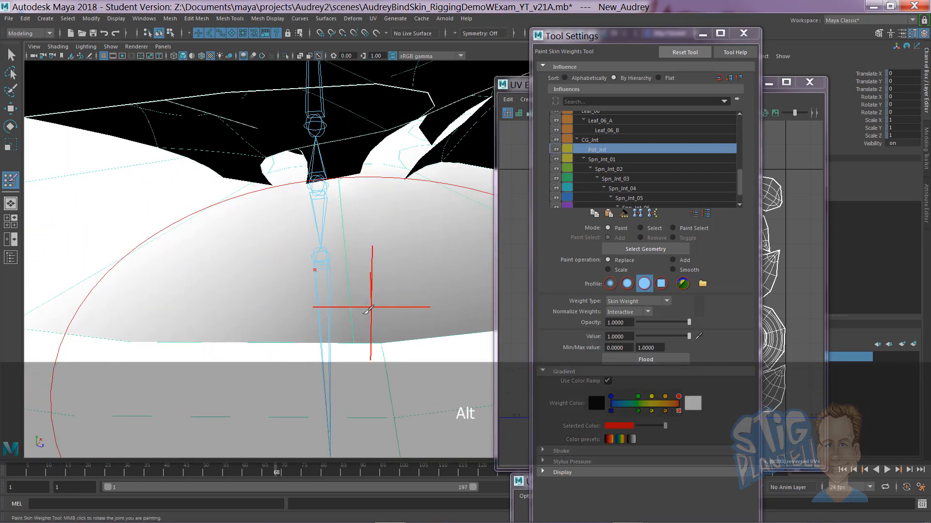
Check the shaded areas inside the pot up close and continue painting full Pot_Jnt influence beside the leaf bases.
alt+drag(369, 309, 345, 328)
alt+middle_drag(345, 328, 330, 274)
alt+drag(330, 274, 335, 332)
alt+middle_drag(334, 332, 350, 296)
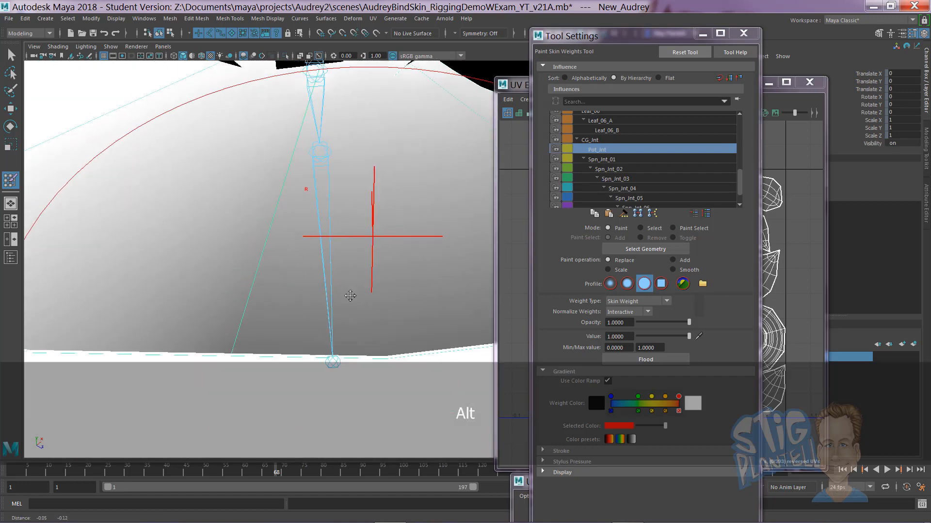
alt+drag(350, 295, 349, 311)
alt+middle_drag(349, 312, 353, 276)
alt+drag(353, 276, 364, 303)
alt+middle_drag(364, 303, 363, 283)
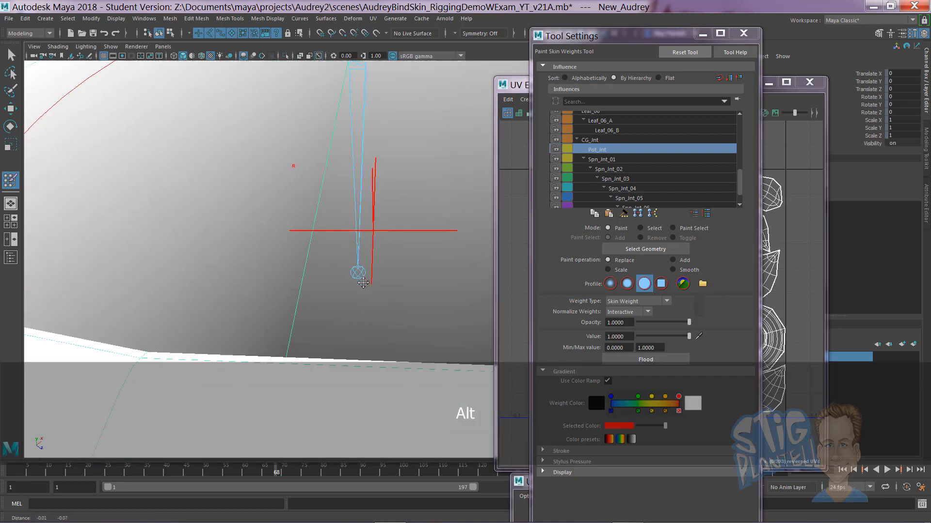
alt+drag(363, 309, 298, 263)
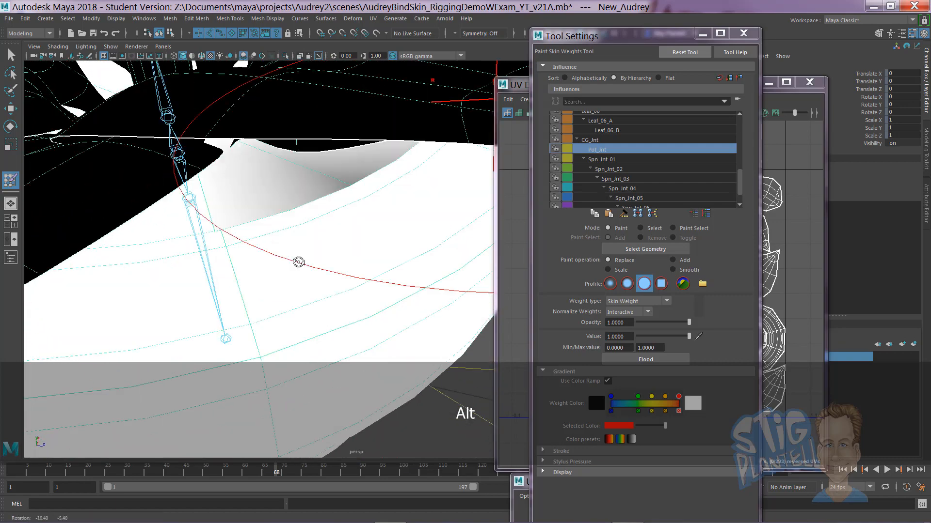
alt+middle_drag(297, 262, 266, 285)
alt+right_drag(266, 285, 369, 272)
mouse_move(369, 272)
alt+mouse_down()
mouse_move(335, 278)
mouse_move(376, 272)
alt+mouse_up()
drag(477, 259, 410, 285)
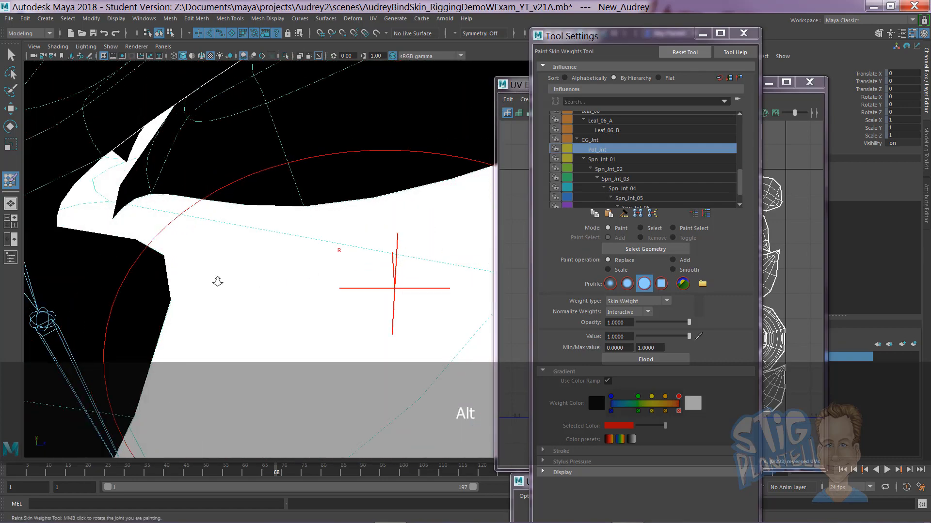
Examine the Pot_Jnt influence around the leaf bases, the pot and the whole plant from several angles.
alt+right_drag(217, 282, 201, 283)
alt+right_drag(338, 286, 272, 284)
alt+drag(266, 285, 320, 227)
alt+middle_drag(304, 216, 349, 325)
alt+right_drag(355, 329, 262, 319)
alt+drag(263, 319, 321, 269)
alt+middle_drag(340, 283, 366, 342)
alt+right_drag(366, 341, 325, 310)
alt+middle_drag(322, 279, 351, 315)
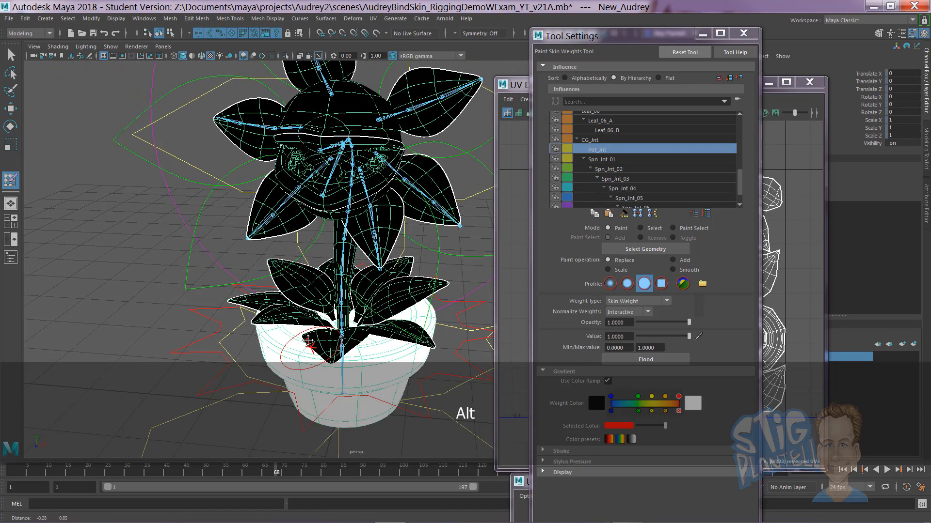
alt+right_drag(351, 315, 356, 265)
Display the spine joint influences one after another from Spn_Jnt_01 to Spn_Jnt_05.
click(622, 160)
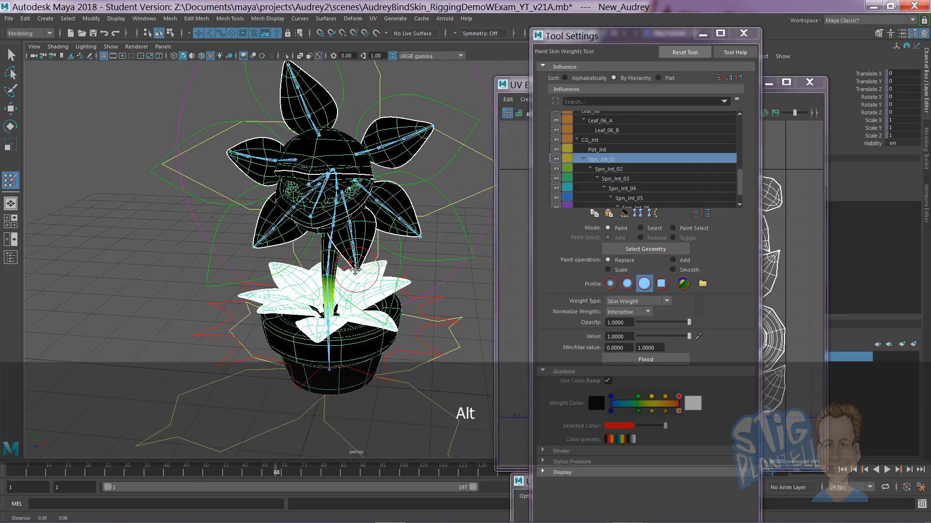
alt+drag(349, 272, 323, 275)
click(626, 170)
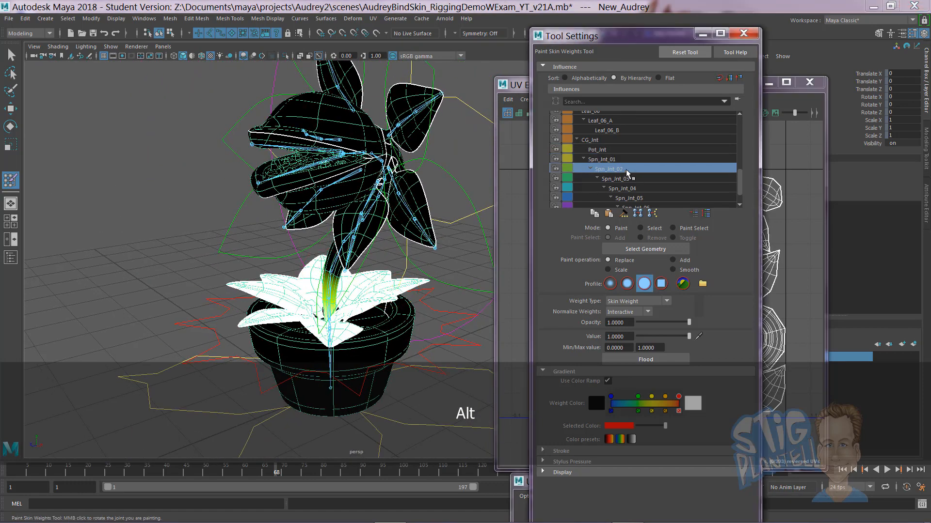
key(Down)
key(Down)
key(Down)
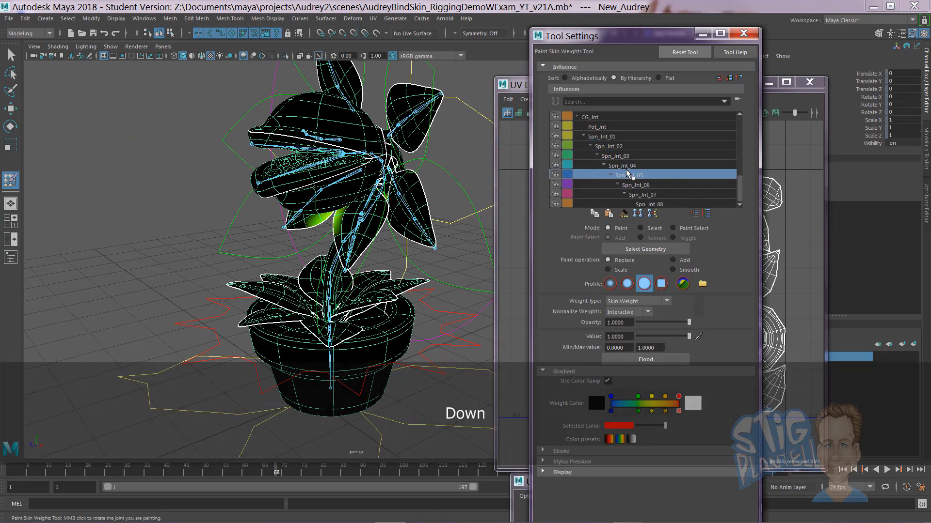
Examine the Spn_Jnt_05 influence on the upper stem and the neighbouring head leaves from several sides.
alt+click(513, 194)
alt+drag(366, 242, 331, 243)
alt+middle_drag(332, 235, 271, 256)
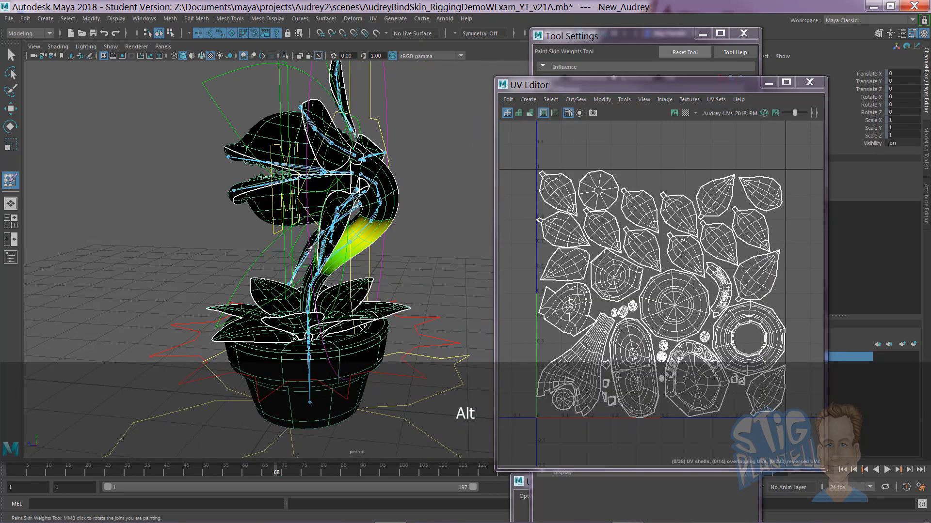
alt+drag(272, 256, 373, 248)
alt+right_drag(373, 248, 457, 262)
mouse_move(263, 251)
alt+mouse_down()
mouse_move(300, 264)
mouse_move(326, 259)
alt+mouse_up()
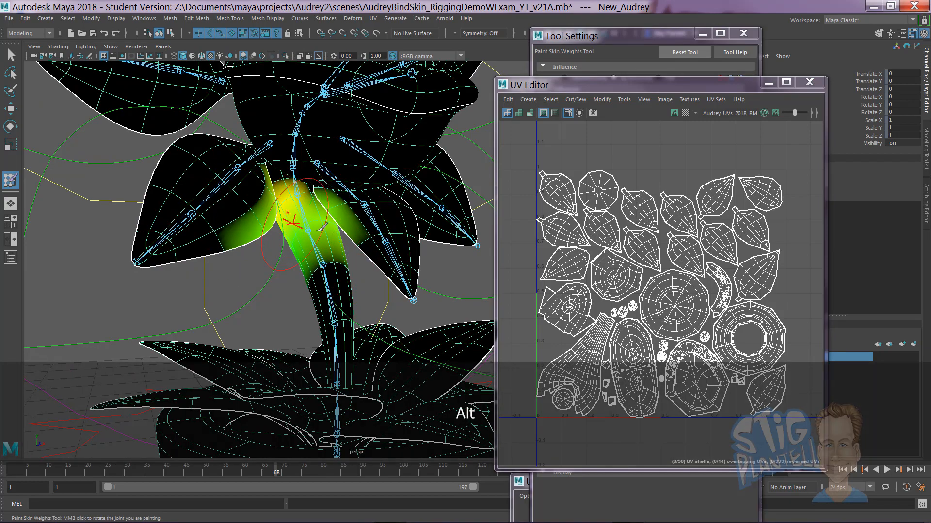
alt+drag(322, 226, 247, 232)
alt+right_drag(315, 223, 295, 219)
alt+middle_drag(294, 219, 324, 233)
alt+drag(302, 227, 293, 242)
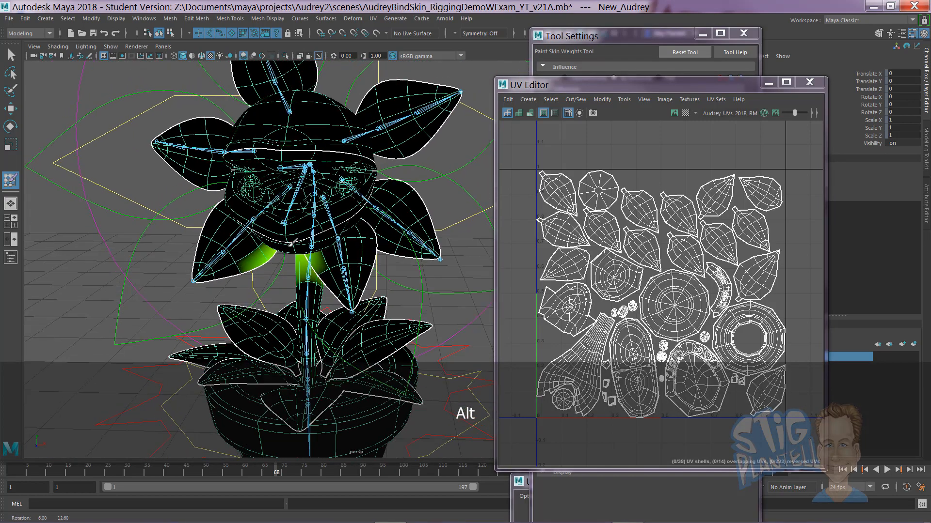
alt+right_drag(293, 243, 193, 227)
alt+middle_drag(193, 226, 100, 198)
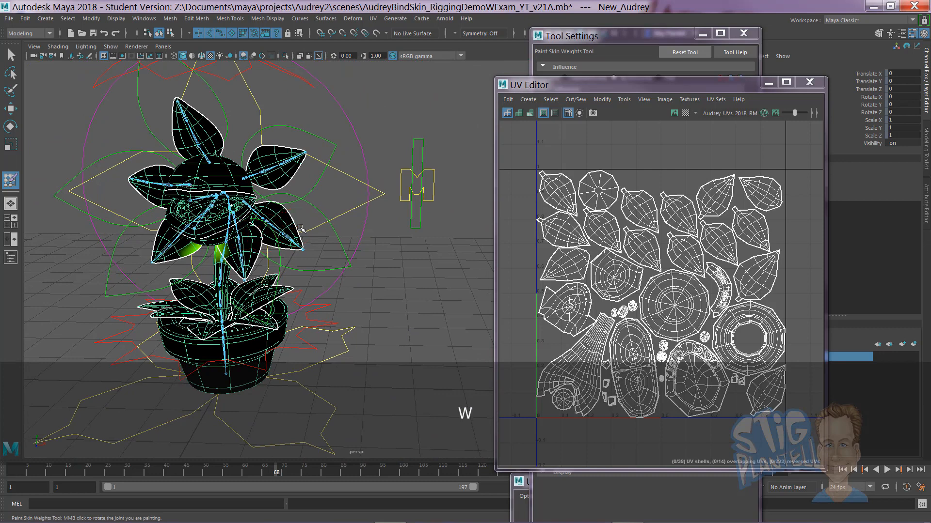
Switch to the Move tool and select the Mth_Hndl mouth control beside the plant.
key(w)
click(430, 182)
alt+drag(427, 184, 381, 188)
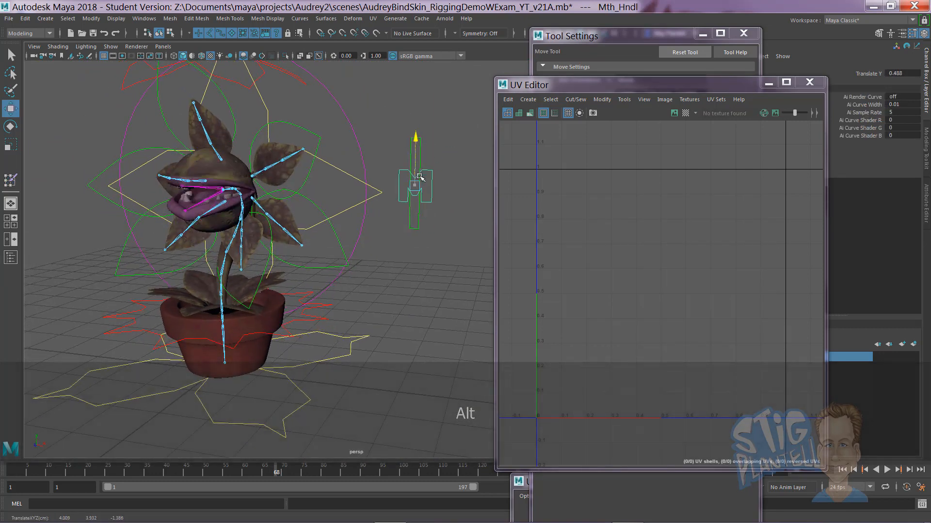
Hide the joints in the perspective view and raise the Mth_Hndl mouth control to Translate Y 0.61.
click(110, 47)
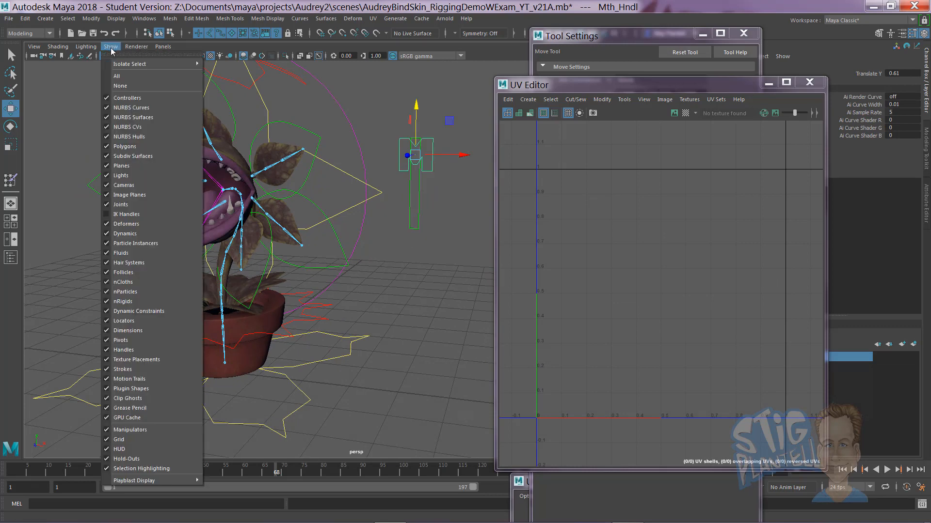
click(121, 204)
key(alt)
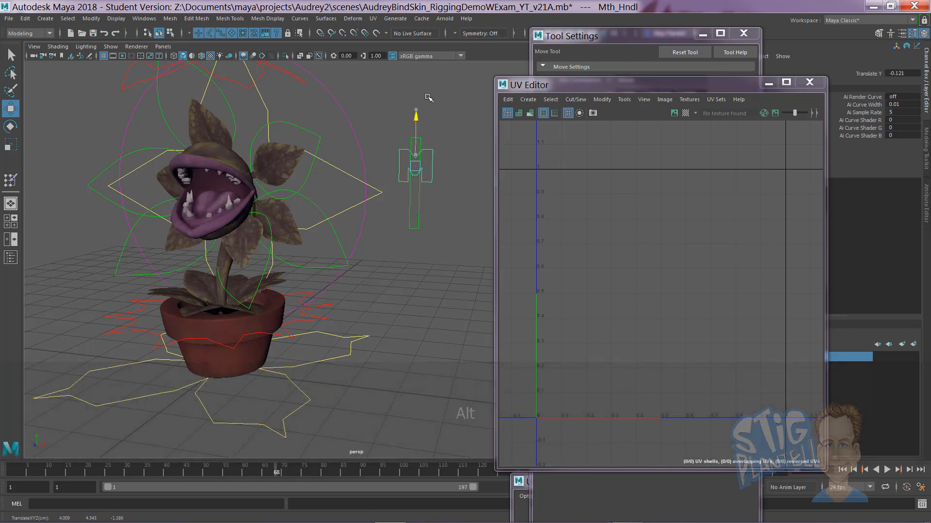
drag(429, 98, 428, 88)
Activate the Paint Skin Weights tool on the New_Audrey mesh with the plant's head in close view.
alt+drag(211, 193, 262, 211)
alt+right_drag(262, 211, 313, 230)
mouse_move(314, 231)
alt+mouse_down()
mouse_move(325, 235)
mouse_move(252, 229)
mouse_move(339, 232)
mouse_move(305, 220)
mouse_move(261, 241)
mouse_move(332, 175)
mouse_move(322, 173)
mouse_move(339, 194)
mouse_move(297, 235)
alt+mouse_up()
alt+right_drag(298, 235, 353, 207)
alt+drag(294, 191, 315, 187)
alt+middle_drag(315, 187, 364, 298)
mouse_move(303, 204)
alt+mouse_down()
mouse_move(312, 211)
mouse_move(299, 216)
mouse_move(316, 213)
mouse_move(317, 201)
alt+mouse_up()
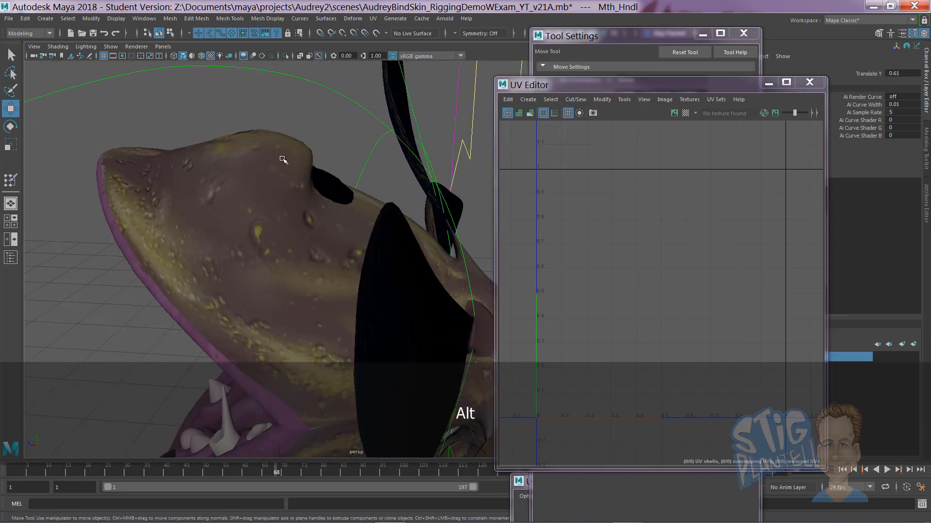
click(283, 160)
right_drag(273, 156, 260, 151)
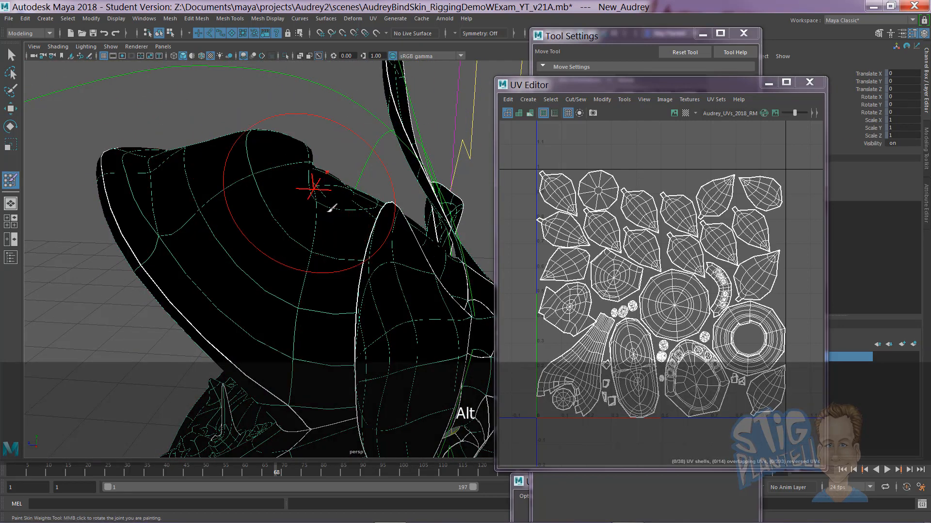
mouse_move(312, 183)
alt+mouse_down()
mouse_move(333, 156)
mouse_move(261, 172)
mouse_move(211, 219)
alt+mouse_up()
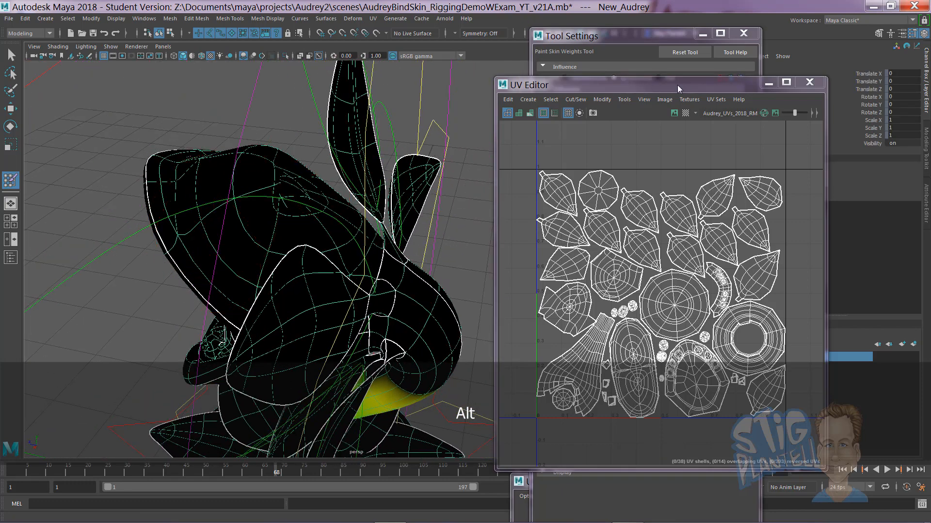
Clear the UV Editor off the tool settings and display the Upr_Jaw_Jnt influence around the bump on the head.
drag(679, 89, 930, 89)
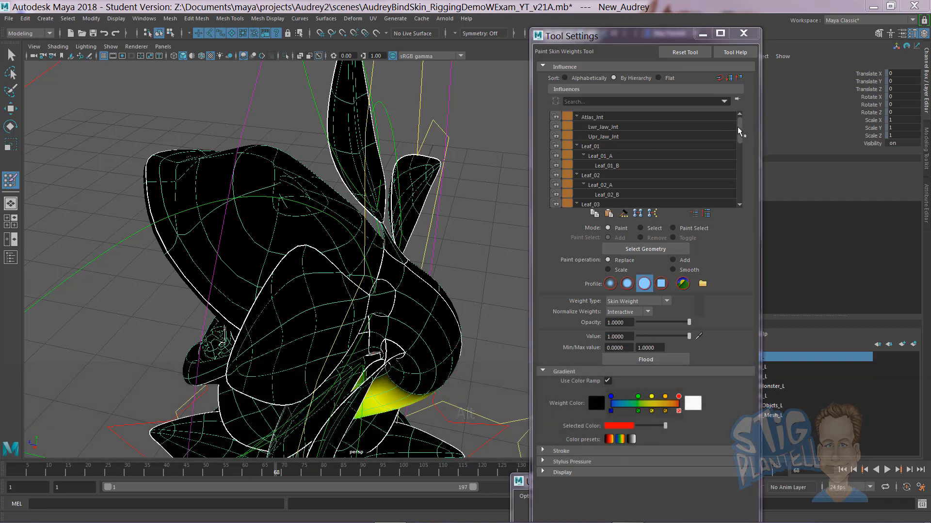
click(603, 138)
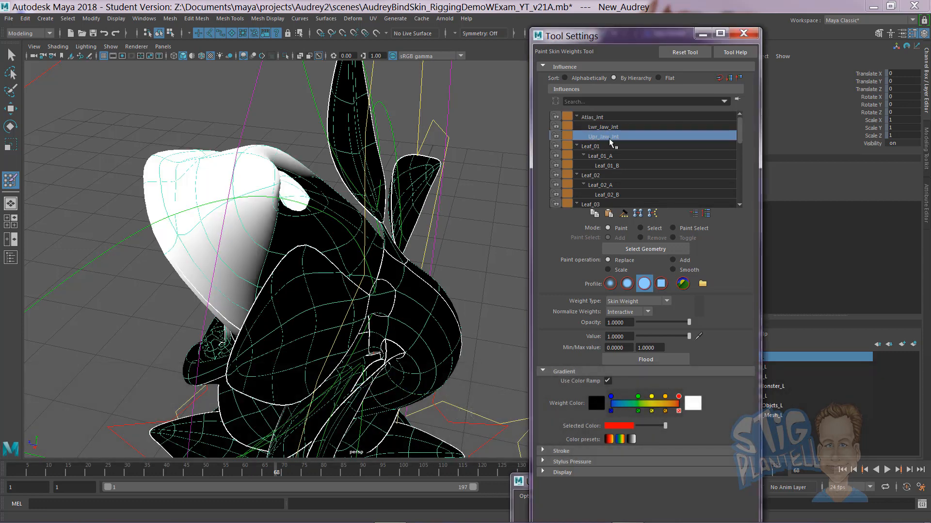
alt+drag(303, 210, 284, 214)
alt+right_drag(284, 214, 549, 312)
alt+drag(279, 180, 281, 207)
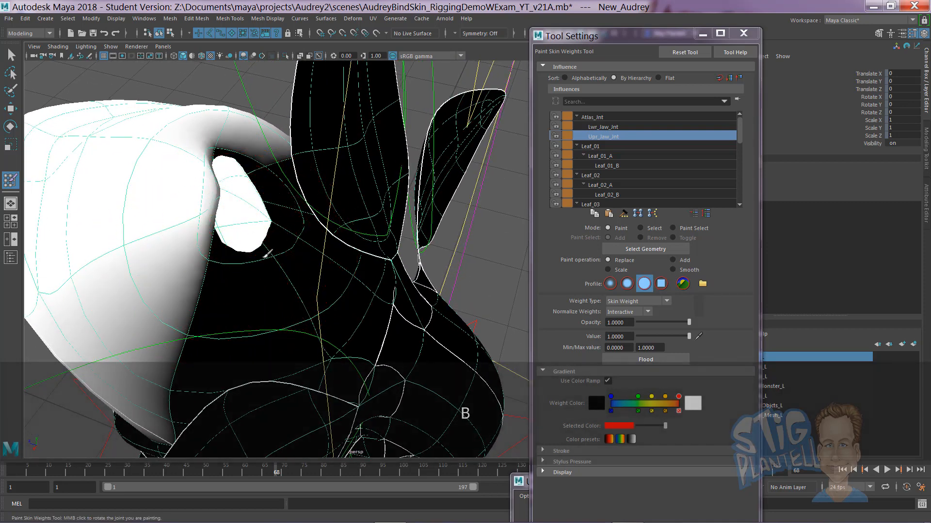
drag(661, 336, 651, 336)
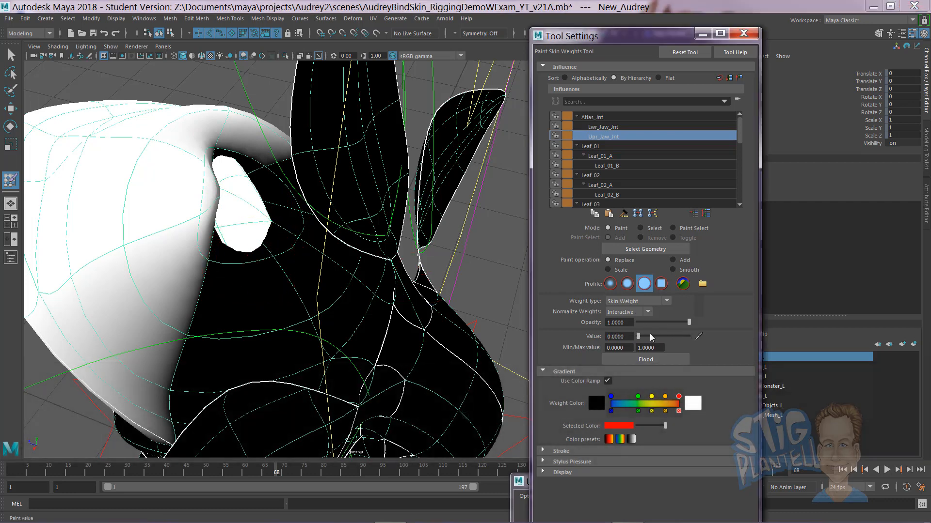
click(603, 127)
click(603, 136)
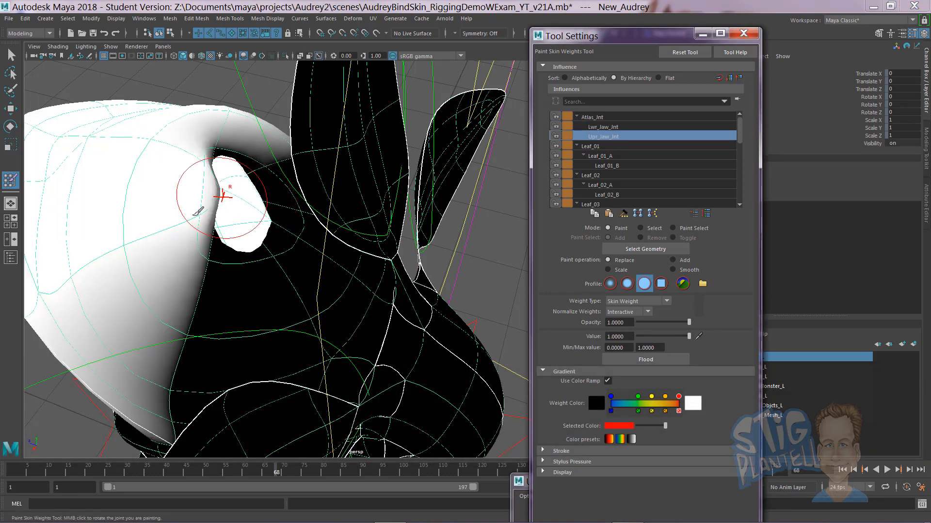
right_click(236, 263)
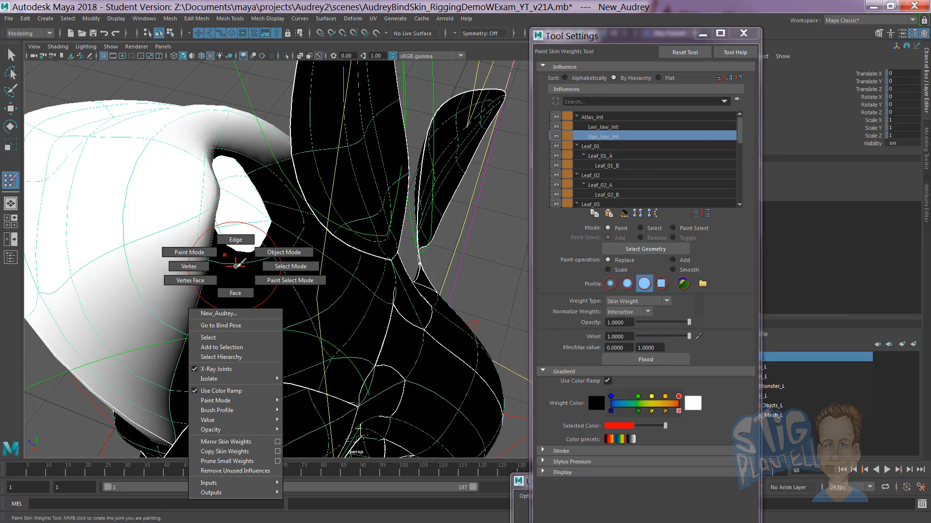
right_drag(204, 269, 199, 267)
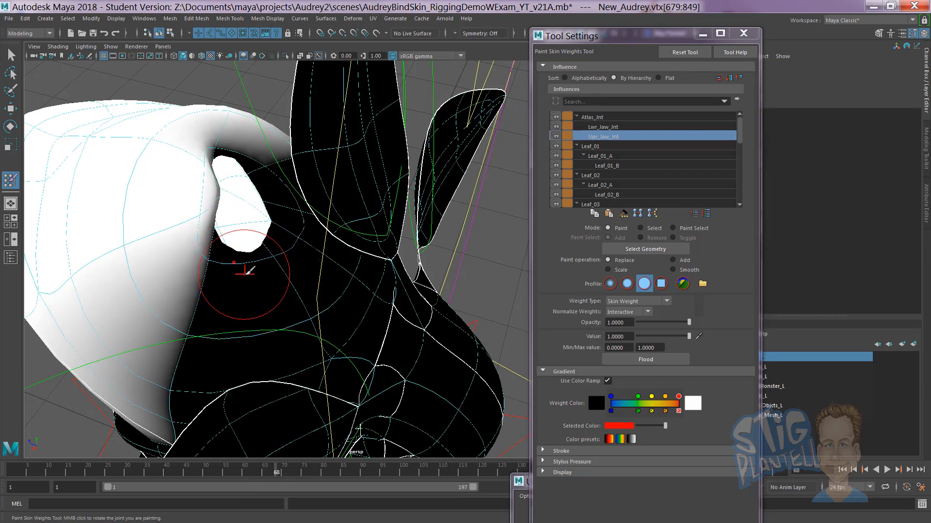
key(w)
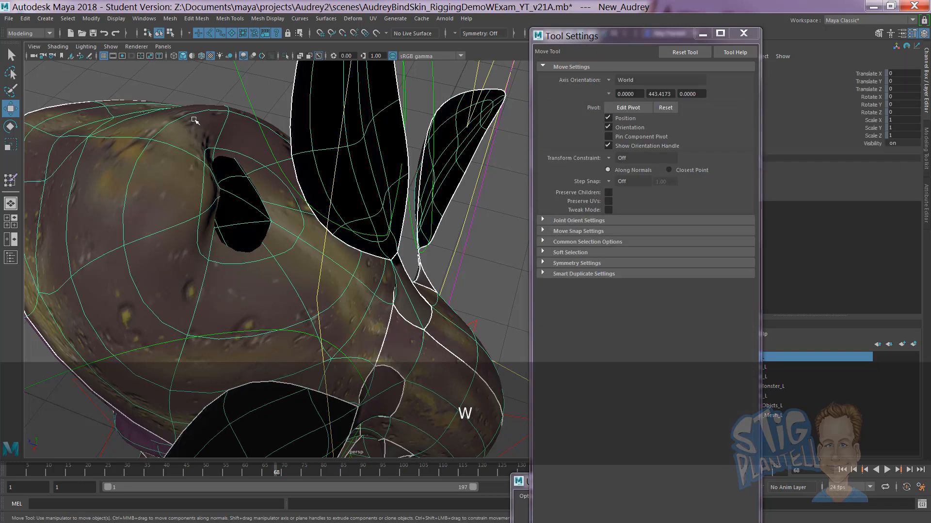
right_click(194, 120)
right_drag(194, 120, 166, 108)
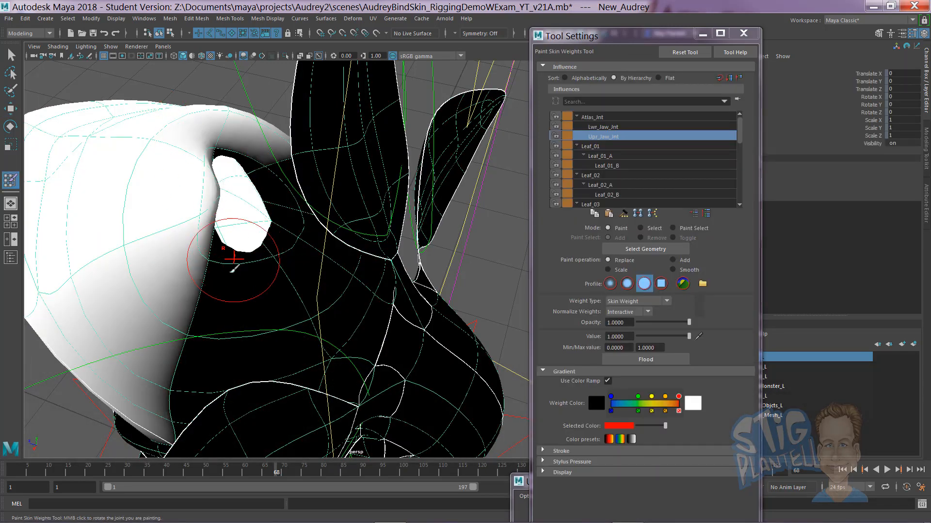
right_click(223, 105)
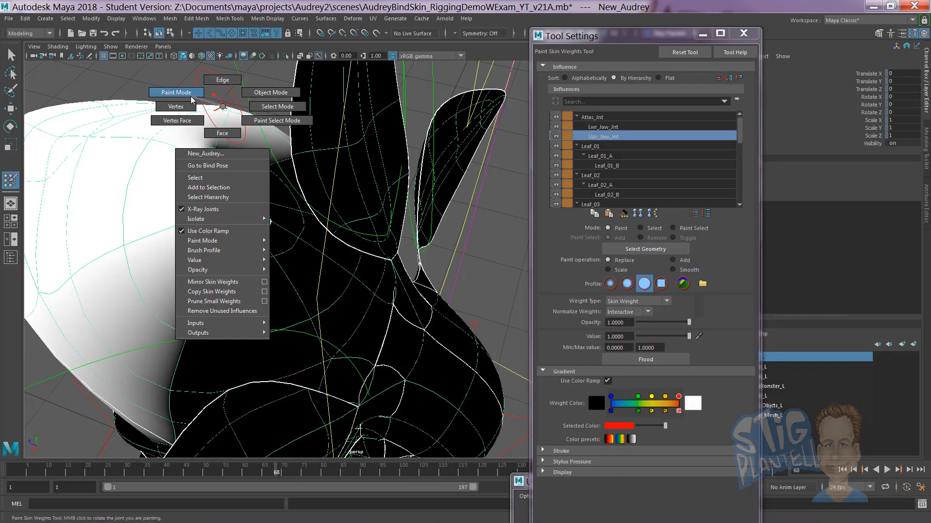
right_drag(191, 97, 189, 96)
right_click(214, 179)
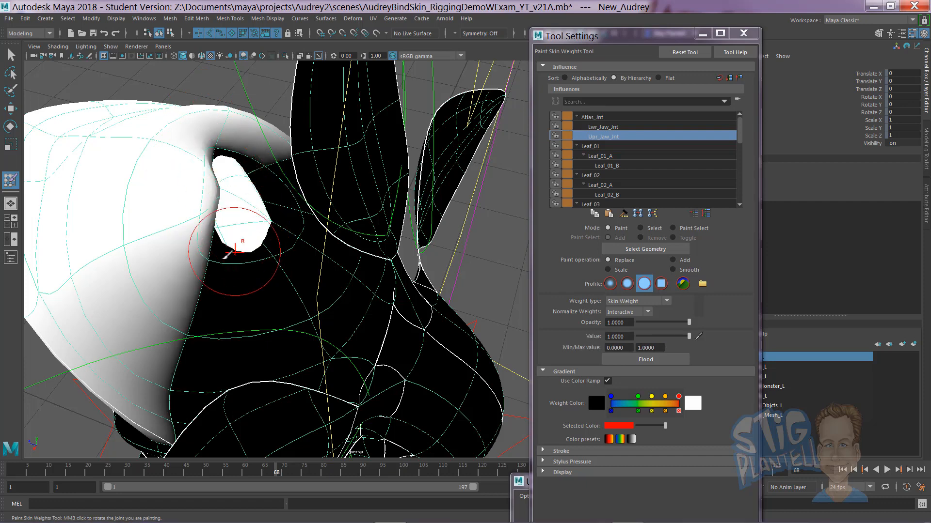
Paint Upr_Jaw_Jnt weights with Replace at value 1 over the upper head, from the brow bump back to the leaf bases.
mouse_move(232, 253)
alt+mouse_down()
mouse_move(263, 255)
mouse_move(178, 264)
mouse_move(247, 202)
alt+mouse_up()
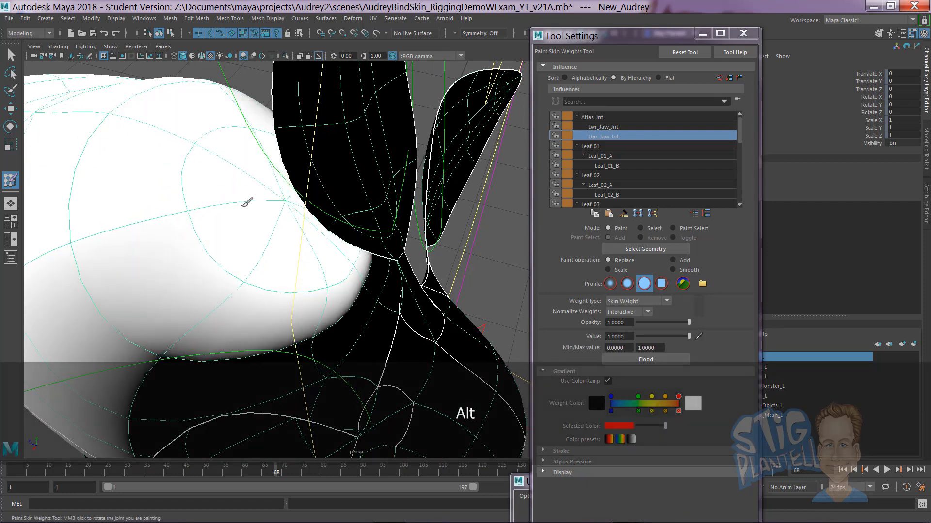
mouse_move(328, 264)
alt+mouse_down()
mouse_move(305, 251)
mouse_move(361, 304)
alt+mouse_up()
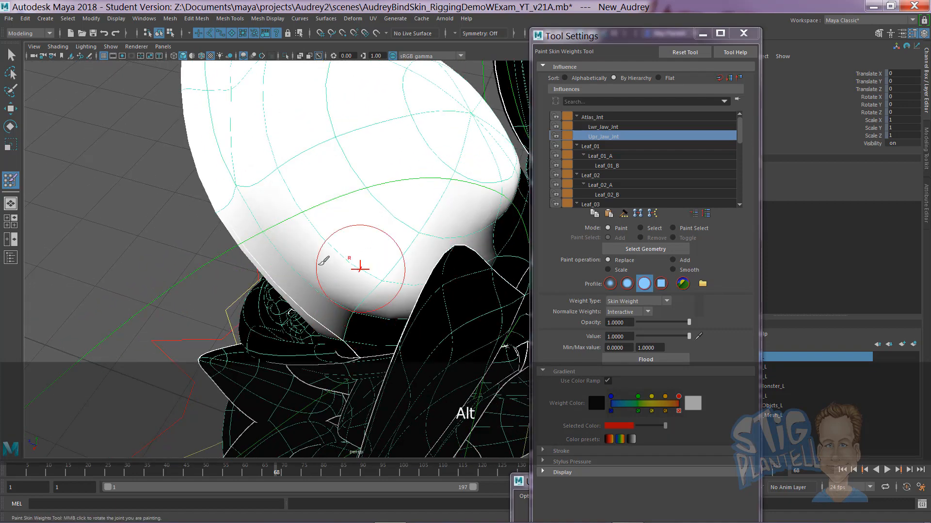
mouse_move(360, 268)
alt+mouse_down()
mouse_move(235, 322)
mouse_move(380, 170)
mouse_move(328, 255)
mouse_move(339, 263)
mouse_move(209, 301)
mouse_move(293, 244)
alt+mouse_up()
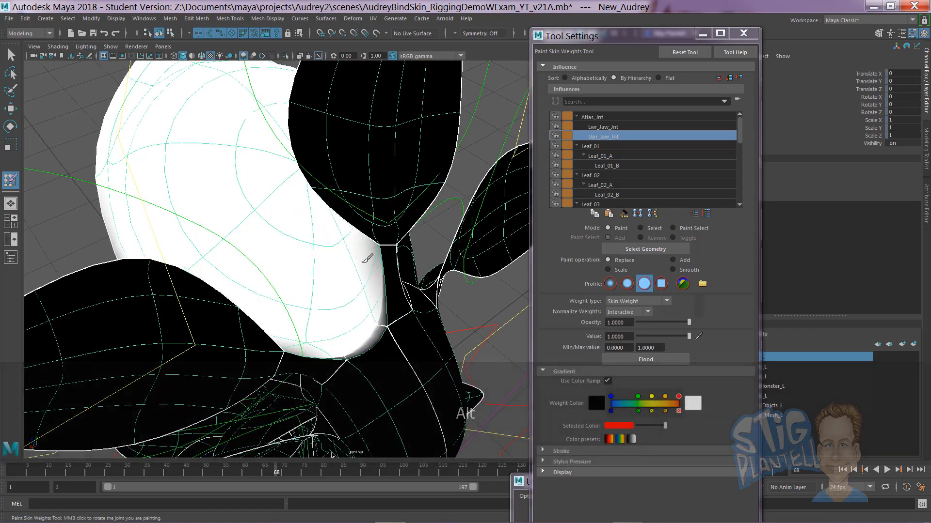
mouse_move(366, 258)
alt+mouse_down()
mouse_move(249, 242)
mouse_move(266, 253)
mouse_move(318, 177)
alt+mouse_up()
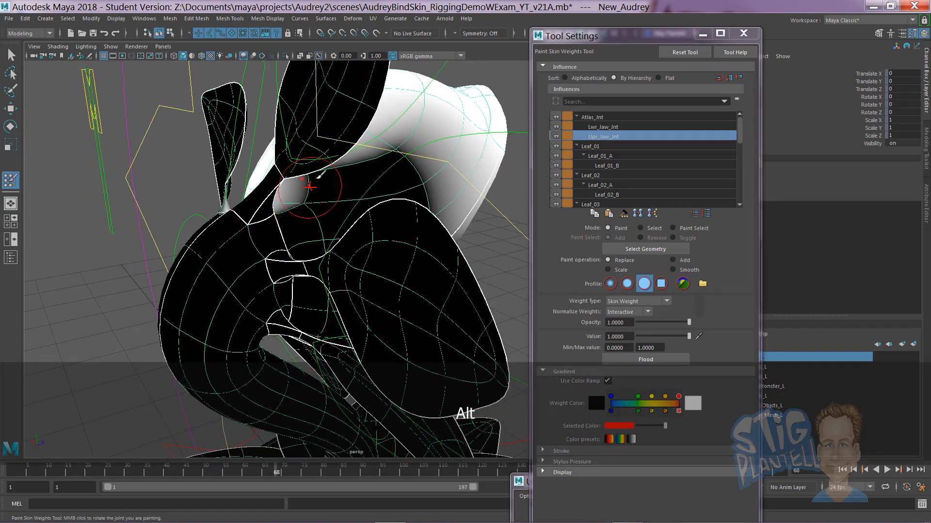
mouse_move(395, 155)
alt+mouse_down()
mouse_move(388, 167)
mouse_move(338, 170)
alt+mouse_up()
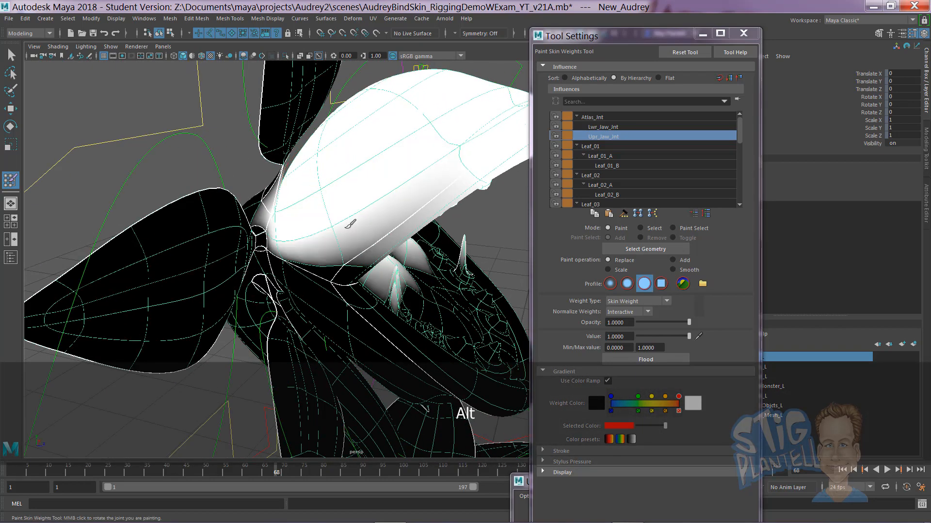
mouse_move(384, 192)
alt+mouse_down()
mouse_move(301, 176)
mouse_move(415, 201)
mouse_move(334, 217)
mouse_move(357, 214)
mouse_move(307, 245)
mouse_move(457, 183)
mouse_move(395, 235)
mouse_move(359, 245)
mouse_move(426, 249)
mouse_move(426, 182)
mouse_move(384, 235)
mouse_move(368, 208)
mouse_move(381, 213)
alt+mouse_up()
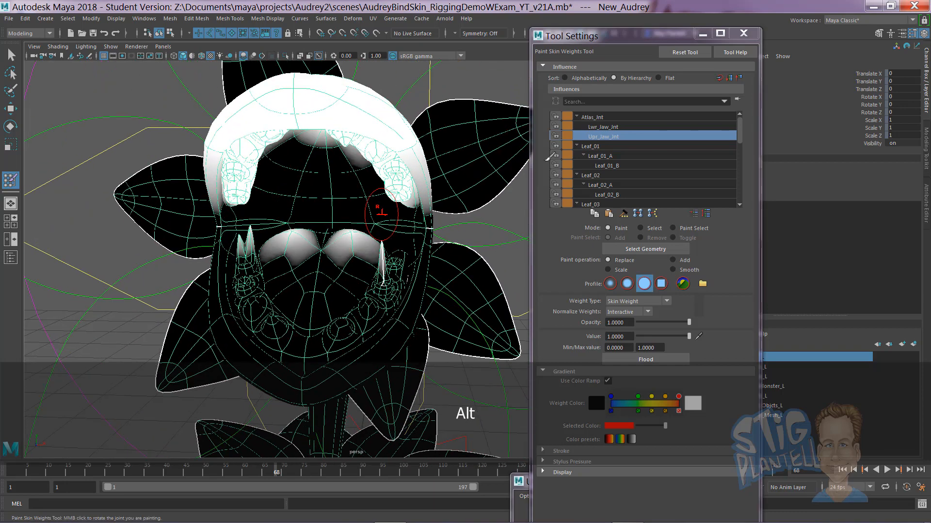
Select the Lwr_Jaw_Jnt influence, adjust the brush size and paint the tongue with Replace at value 1.
click(603, 127)
alt+drag(296, 244, 377, 227)
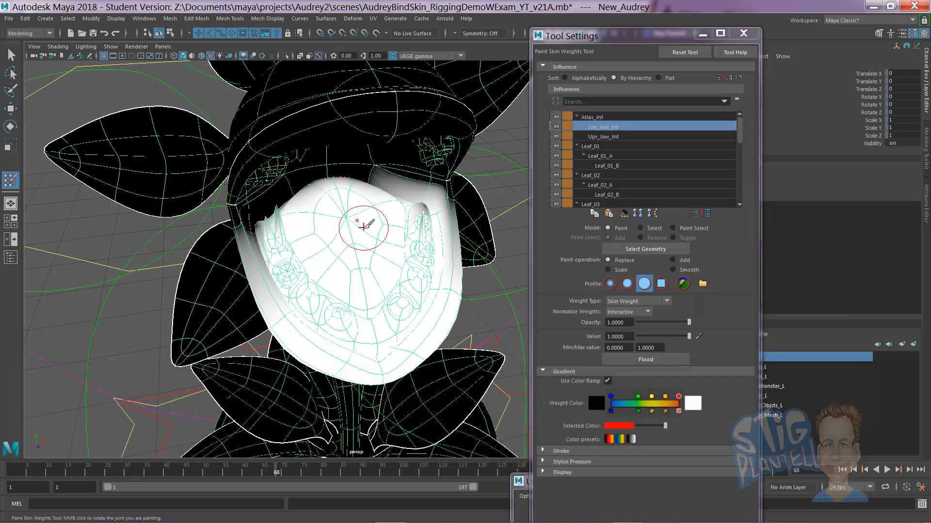
key(b)
drag(368, 226, 378, 226)
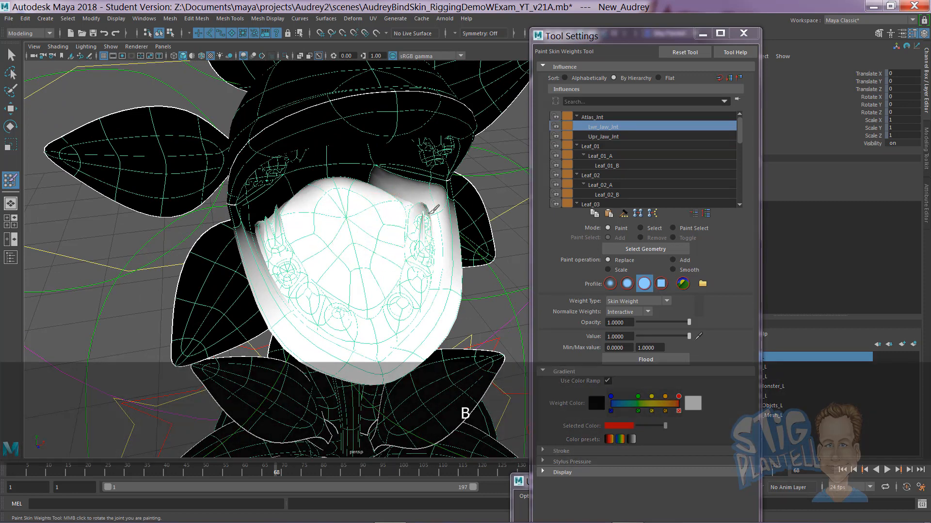
alt+drag(278, 223, 353, 233)
alt+right_drag(354, 234, 463, 251)
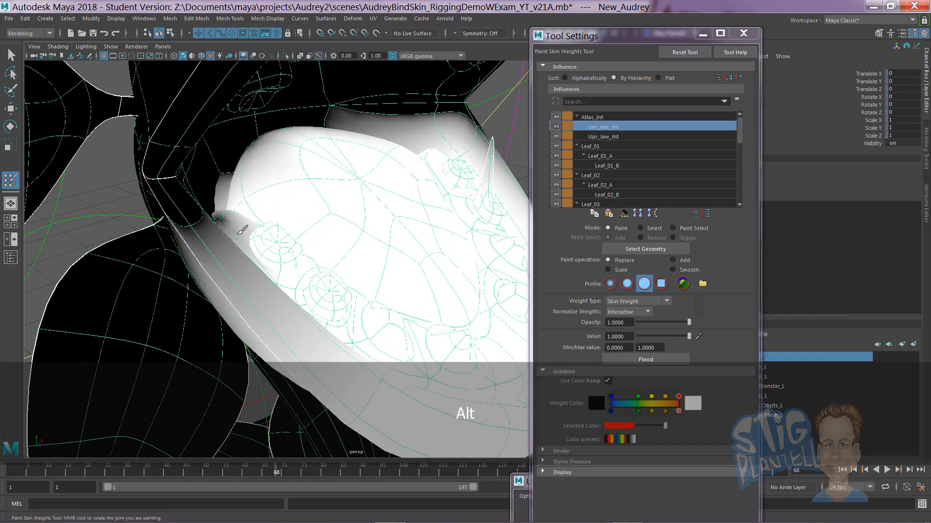
Try a Lwr_Jaw_Jnt stroke where the back of the tongue meets the inner mouth, and undo it.
alt+drag(316, 208, 298, 211)
alt+middle_drag(301, 210, 293, 226)
alt+right_drag(270, 232, 407, 249)
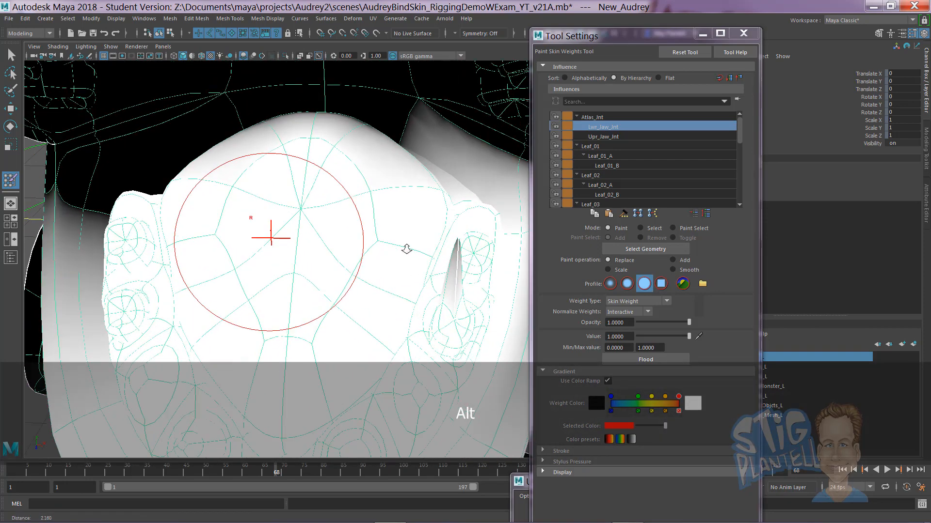
alt+middle_drag(345, 252, 349, 305)
alt+drag(349, 306, 343, 263)
alt+drag(356, 197, 388, 242)
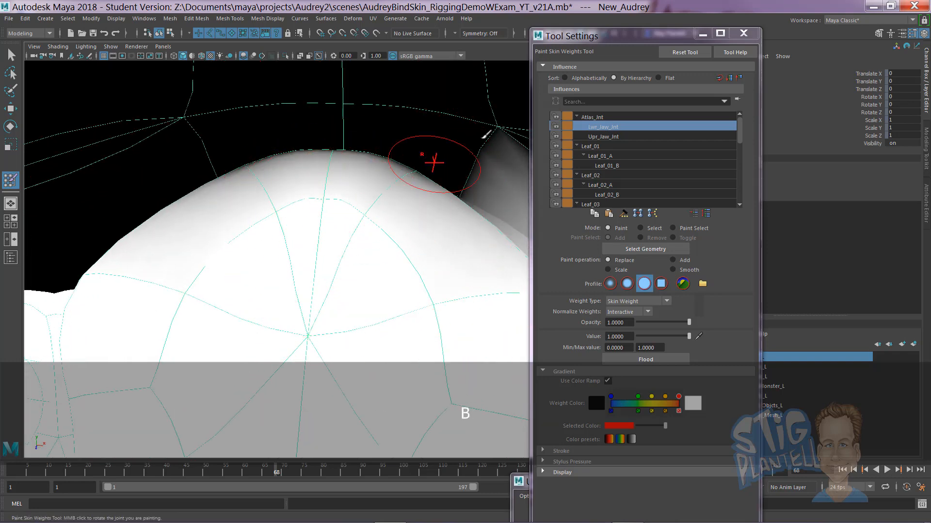
mouse_move(434, 163)
mouse_down()
mouse_move(436, 125)
mouse_move(260, 121)
mouse_move(112, 174)
mouse_move(357, 164)
mouse_up()
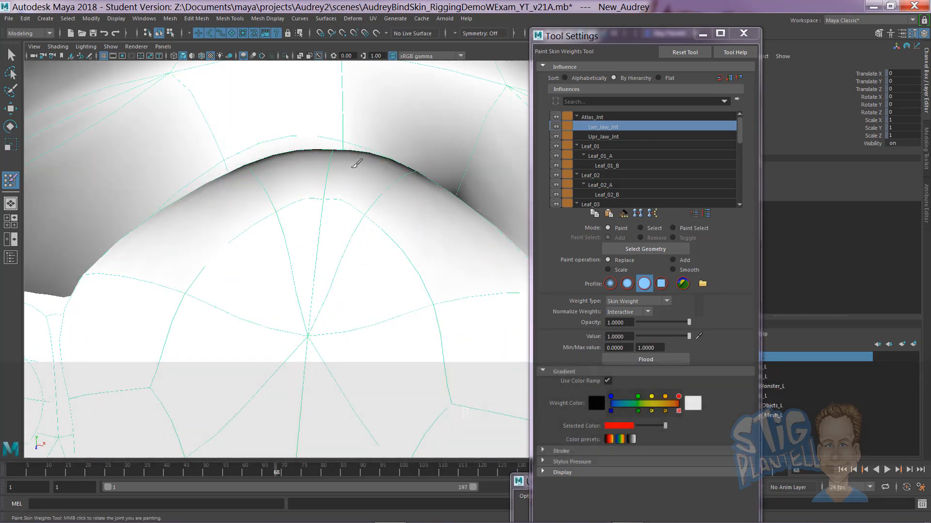
mouse_move(270, 210)
alt+mouse_down()
mouse_move(265, 234)
mouse_move(311, 232)
mouse_move(329, 245)
mouse_move(295, 174)
mouse_move(216, 210)
alt+mouse_up()
key(ctrl+z)
Paint Lwr_Jaw_Jnt weights at value 1 along the back edge of the tongue.
alt+right_drag(308, 217, 406, 236)
mouse_move(322, 138)
mouse_down()
mouse_move(380, 104)
mouse_move(250, 98)
mouse_move(127, 174)
mouse_move(429, 97)
mouse_move(118, 145)
mouse_move(115, 98)
mouse_move(102, 121)
mouse_up()
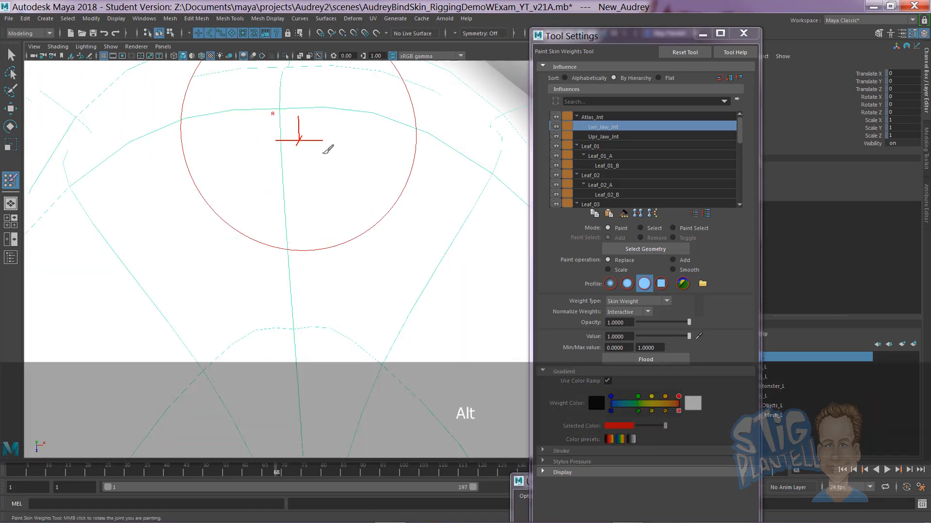
alt+right_drag(328, 149, 158, 135)
alt+middle_drag(308, 138, 248, 176)
mouse_move(279, 155)
alt+mouse_down()
mouse_move(282, 143)
mouse_move(279, 181)
mouse_move(350, 212)
alt+mouse_up()
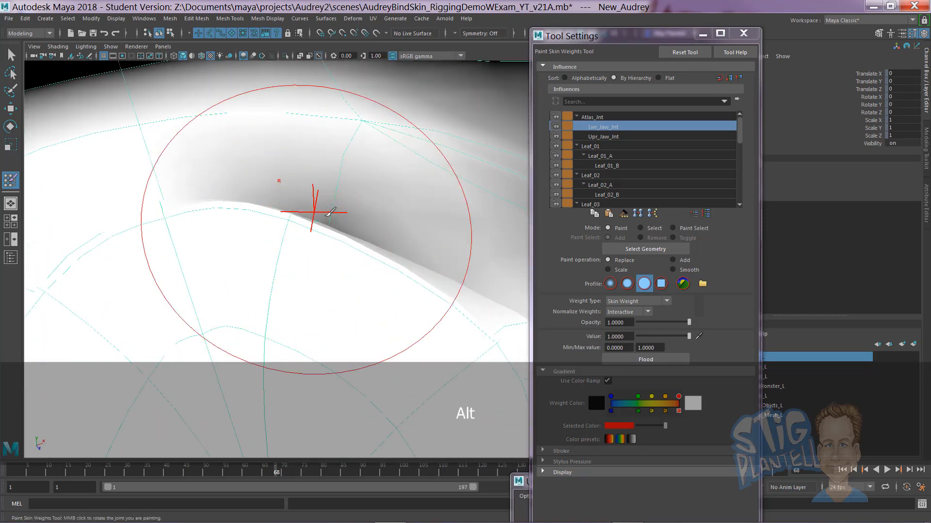
Examine the Lwr_Jaw_Jnt influence inside the mouth and around the lower teeth from several angles.
mouse_move(325, 228)
alt+mouse_down()
mouse_move(426, 235)
mouse_move(304, 194)
mouse_move(320, 212)
alt+mouse_up()
alt+right_drag(310, 214, 212, 205)
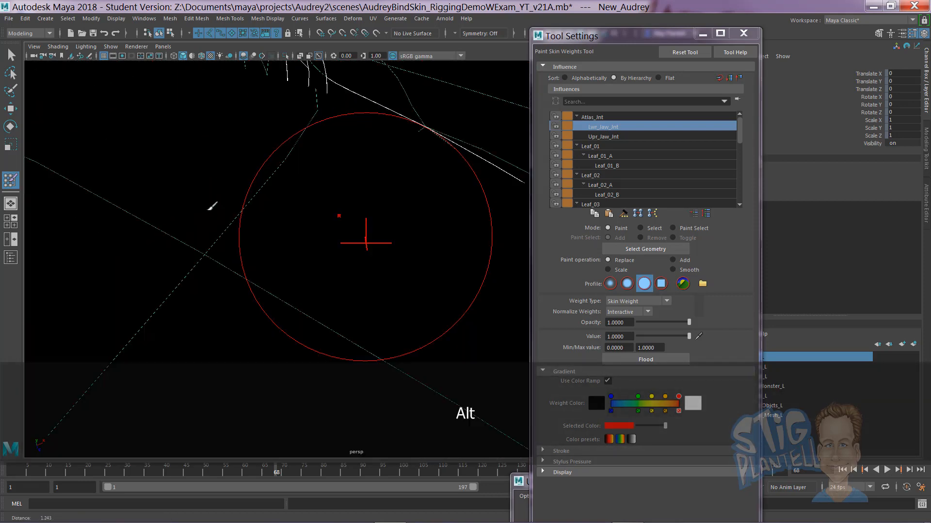
alt+middle_drag(209, 197, 188, 173)
mouse_move(187, 172)
alt+mouse_down()
mouse_move(245, 171)
mouse_move(305, 214)
alt+mouse_up()
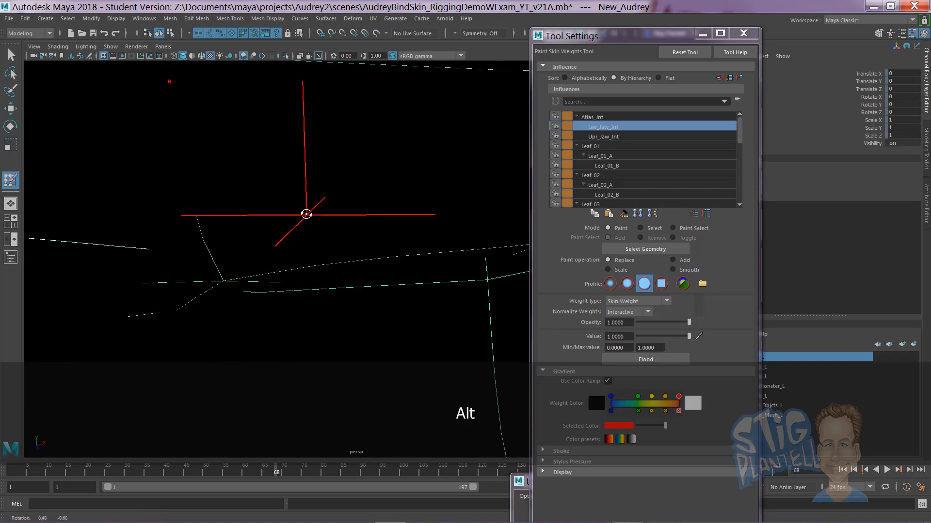
alt+right_drag(305, 214, 219, 193)
alt+drag(219, 193, 271, 200)
alt+middle_drag(271, 200, 239, 178)
alt+drag(239, 179, 339, 181)
alt+middle_drag(339, 181, 221, 177)
alt+drag(221, 177, 297, 179)
alt+right_drag(297, 179, 340, 205)
alt+middle_drag(340, 205, 347, 208)
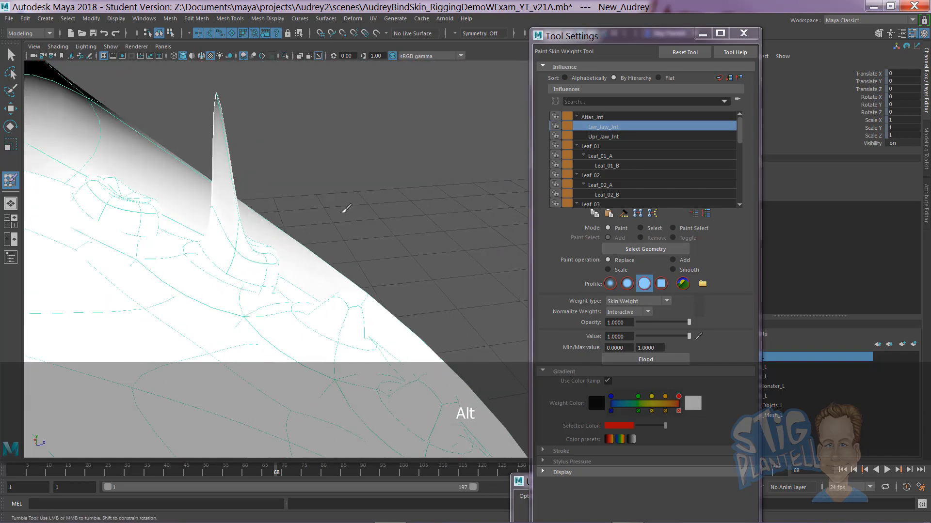
Leave weight painting and select the stray vertex at the tip of the stretched lower tooth.
alt+drag(347, 207, 252, 161)
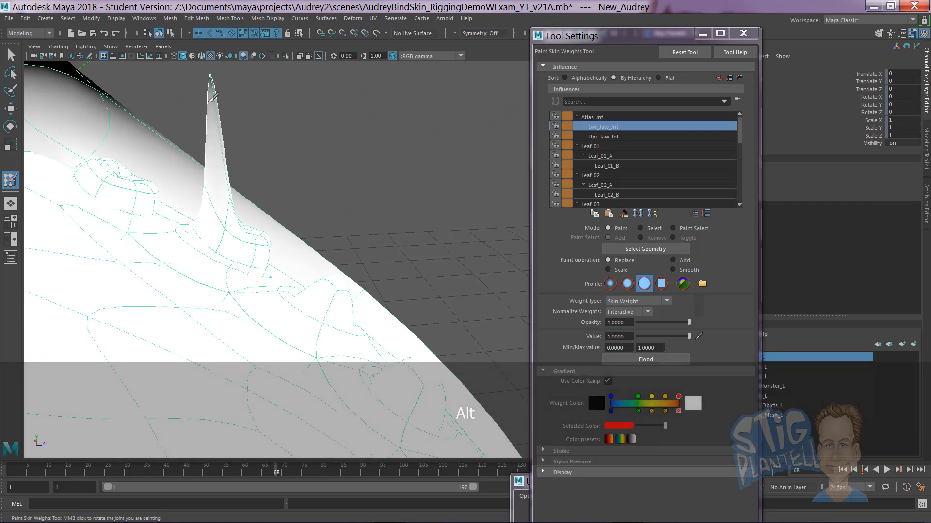
alt+drag(221, 115, 280, 156)
mouse_move(280, 156)
right_down()
mouse_move(252, 155)
mouse_move(283, 145)
right_up()
key(e)
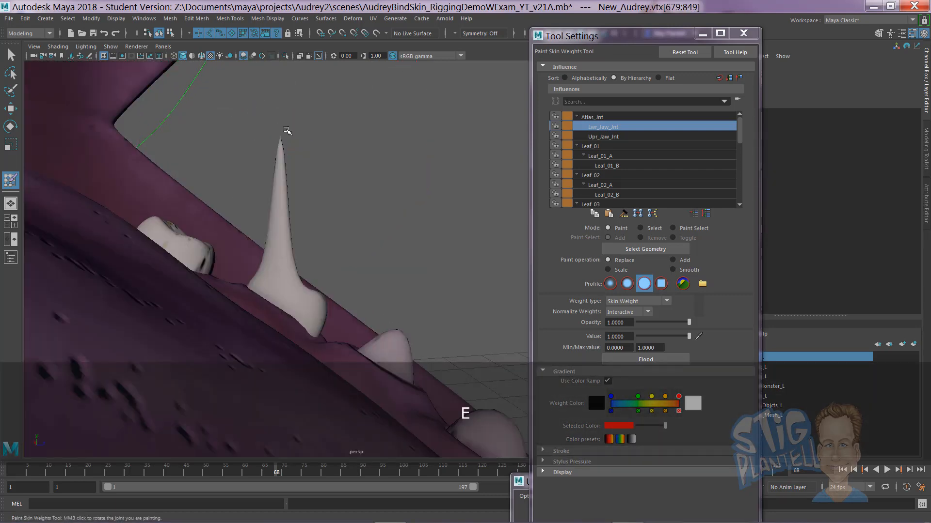
key(w)
click(282, 140)
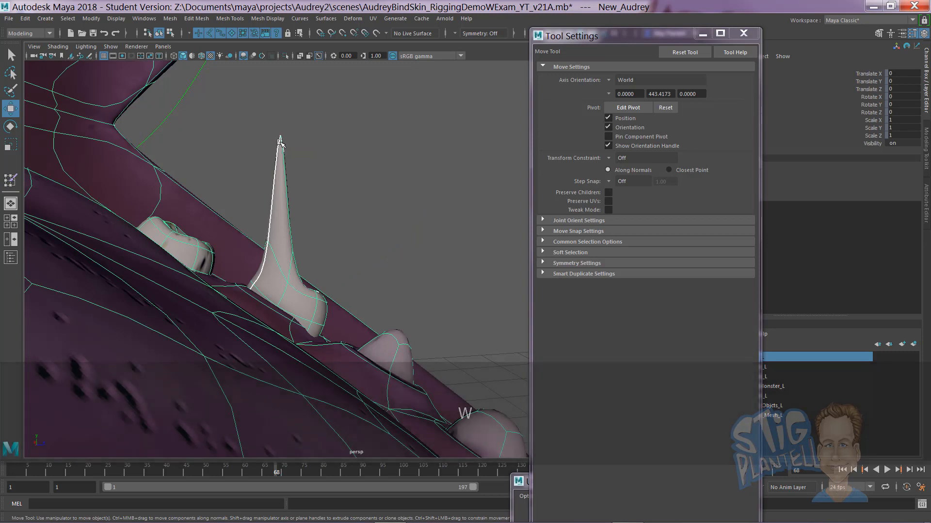
right_drag(280, 141, 268, 125)
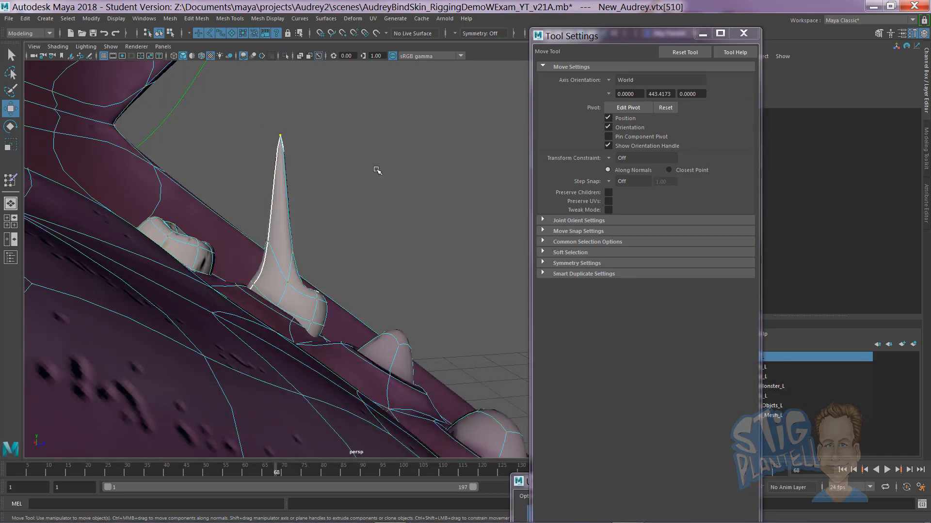
Set the selected tooth vertex's Upr_Jaw_Jnt weight to 0 in the Component Editor's smooth skin weights.
drag(930, 170, 859, 123)
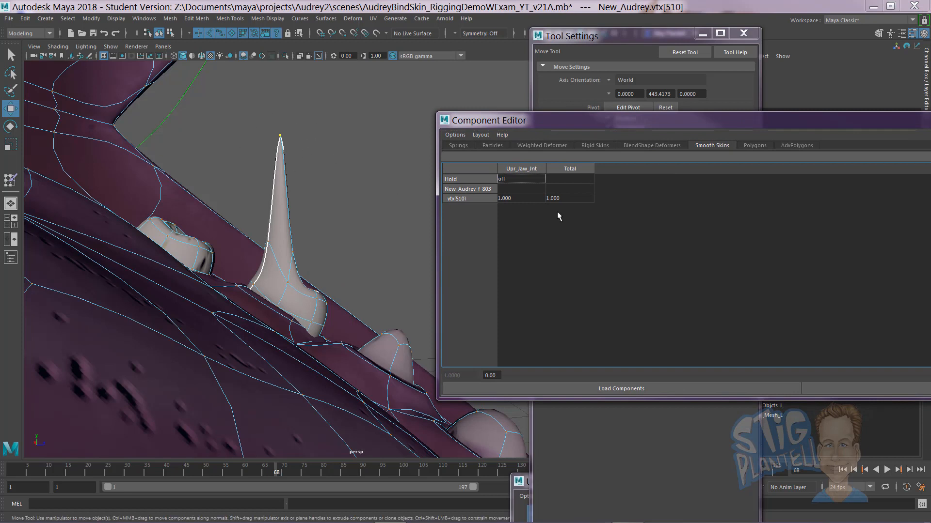
double_click(518, 197)
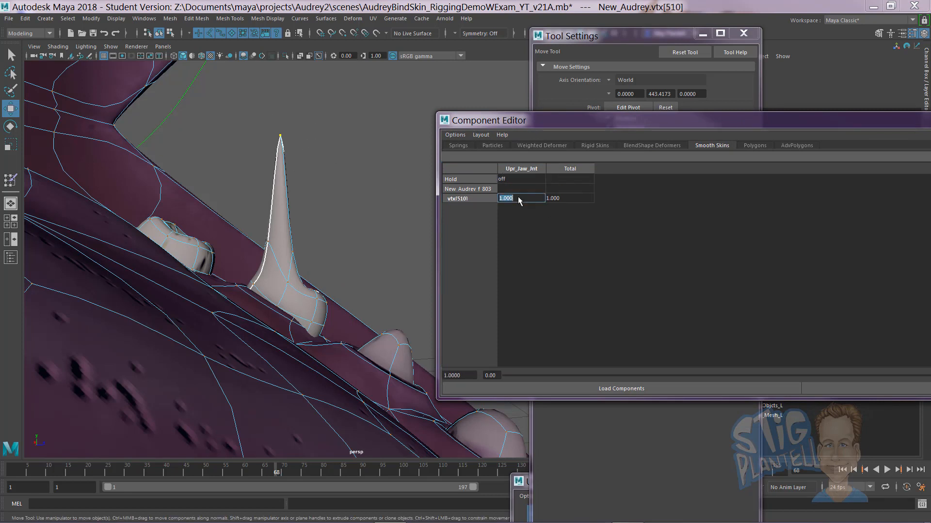
text(0)
key(Return)
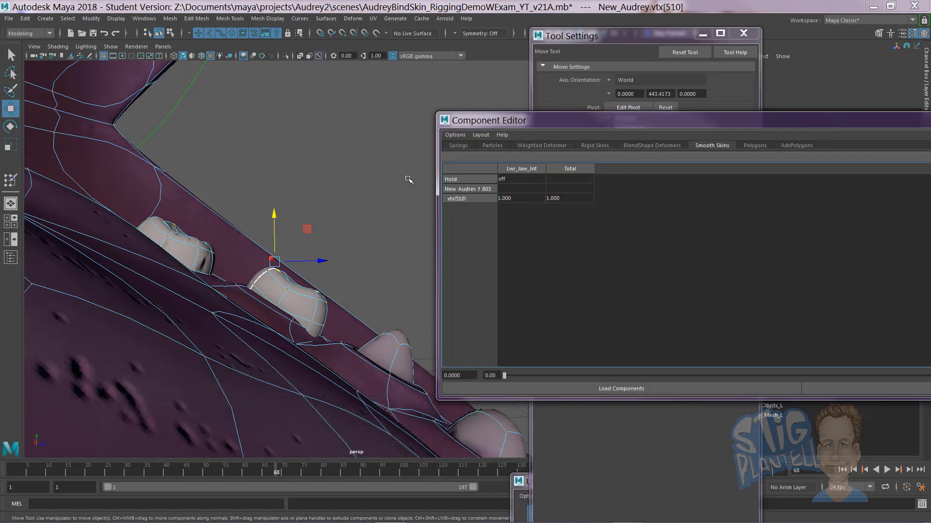
Return to the Paint Skin Weights Tool with the Lwr_Jaw_Jnt influence shown on the rear outer side of the lower jaw.
alt+drag(409, 180, 295, 208)
drag(562, 121, 746, 191)
alt+drag(345, 235, 194, 239)
alt+drag(308, 239, 286, 258)
alt+right_drag(286, 258, 418, 248)
alt+middle_drag(418, 248, 381, 241)
alt+drag(381, 241, 338, 253)
alt+middle_drag(338, 253, 344, 252)
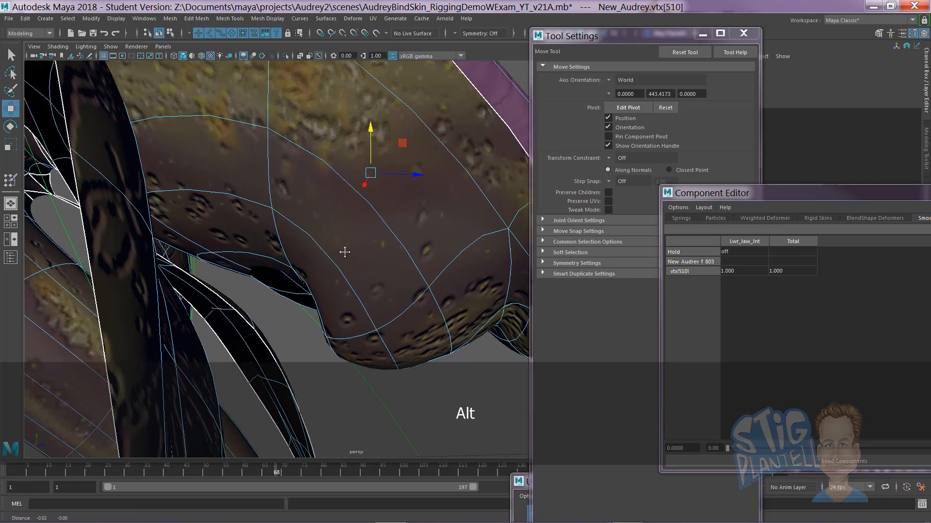
alt+drag(344, 252, 415, 256)
mouse_move(356, 235)
right_down()
mouse_move(356, 246)
mouse_move(314, 224)
right_up()
mouse_move(320, 233)
alt+mouse_down()
mouse_move(347, 246)
mouse_move(315, 221)
alt+mouse_up()
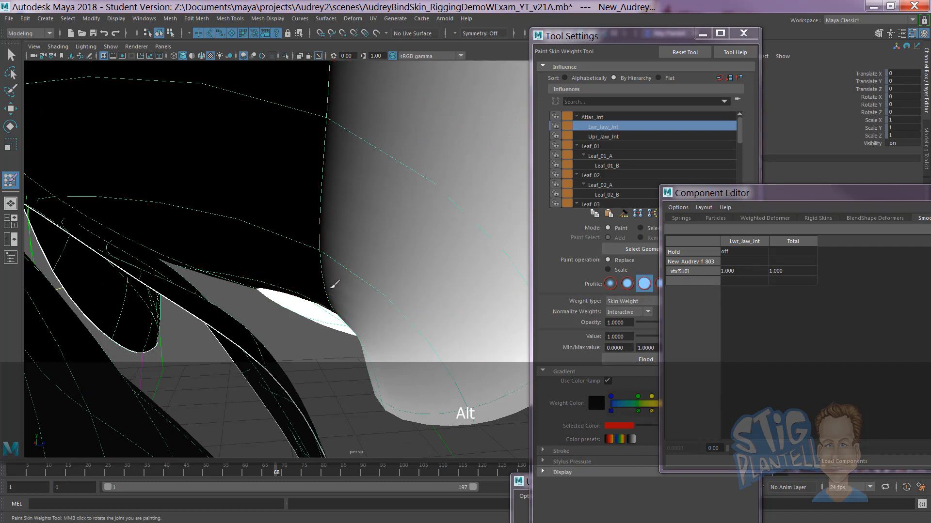
Resize the brush for the outer side of the lower jaw and try a lower Lwr_Jaw_Jnt paint value.
key(b)
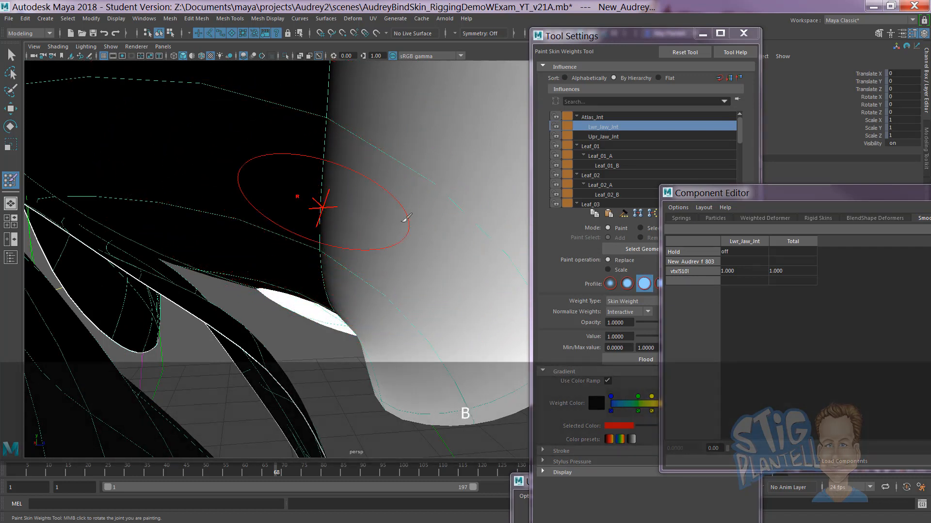
drag(731, 193, 923, 243)
drag(689, 336, 648, 334)
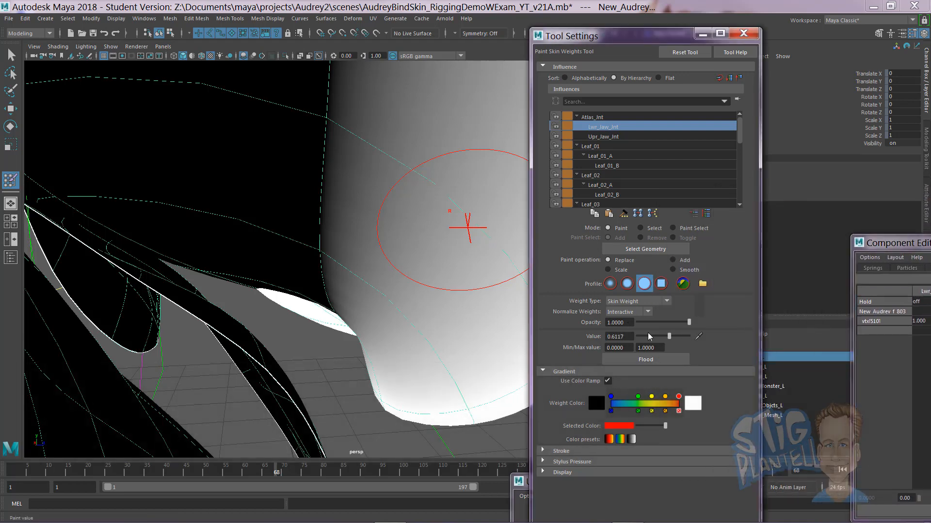
mouse_move(370, 228)
alt+mouse_down()
mouse_move(246, 200)
mouse_move(343, 207)
mouse_move(351, 275)
alt+mouse_up()
right_drag(309, 265, 280, 252)
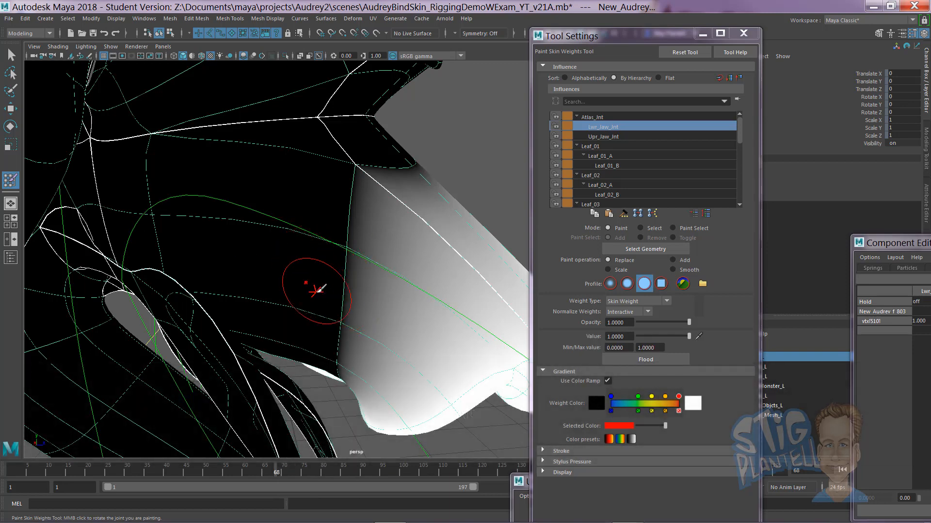
key(b)
drag(316, 290, 330, 291)
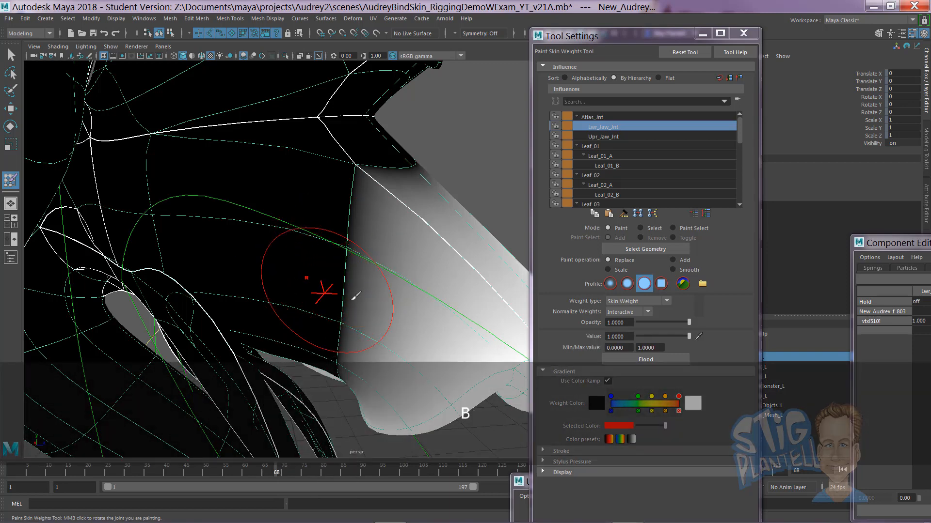
Compare the Upr_Jaw_Jnt and Lwr_Jaw_Jnt influences and examine the folded underside of the lower jaw from both sides.
click(603, 137)
click(604, 127)
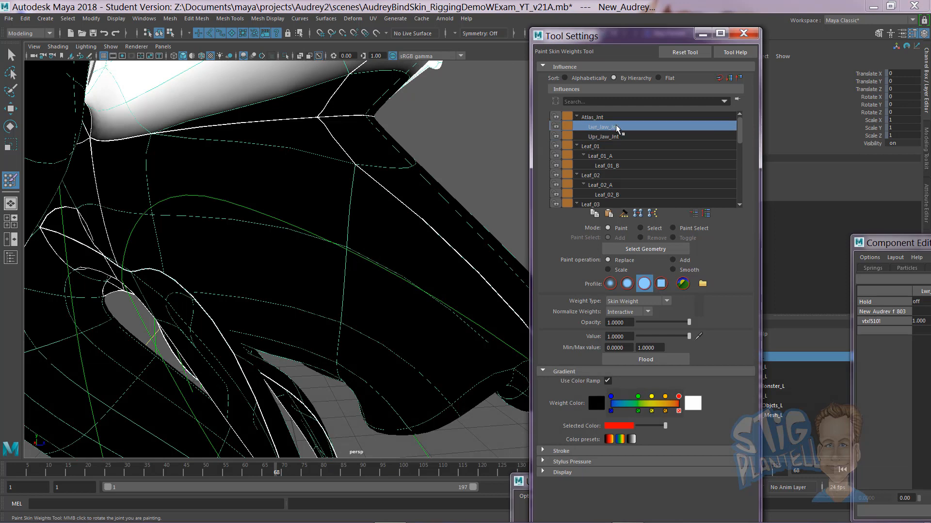
right_drag(378, 206, 363, 209)
click(344, 194)
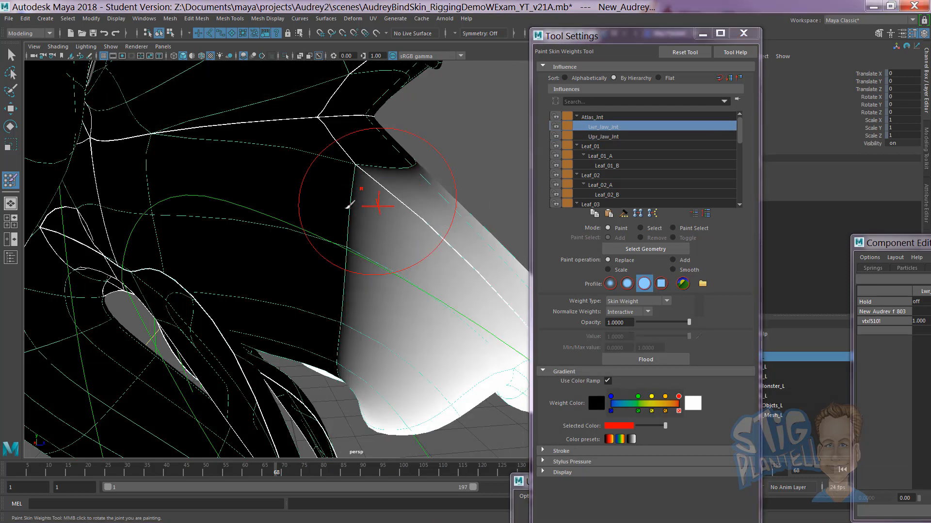
mouse_move(322, 291)
alt+mouse_down()
mouse_move(208, 270)
mouse_move(363, 281)
mouse_move(366, 289)
mouse_move(436, 270)
mouse_move(271, 266)
mouse_move(325, 268)
mouse_move(262, 227)
alt+mouse_up()
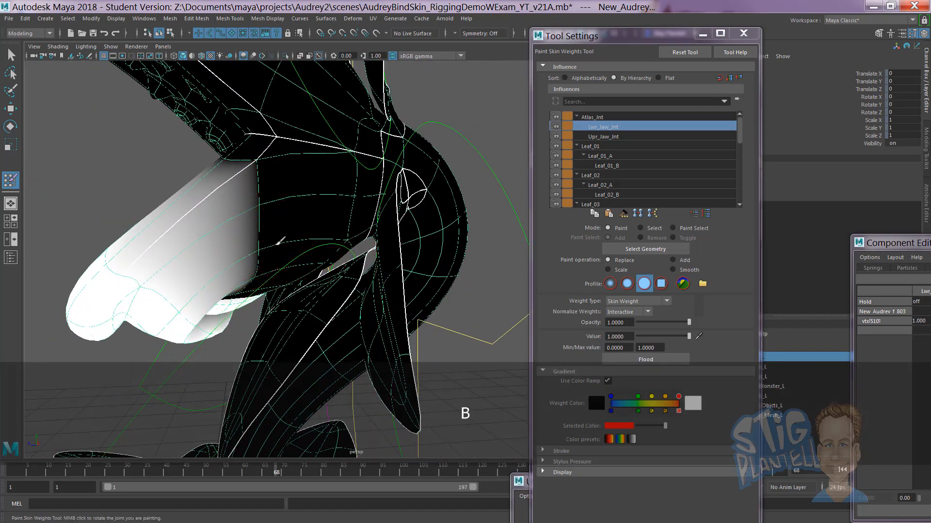
alt+drag(238, 272, 282, 247)
alt+right_drag(282, 247, 316, 254)
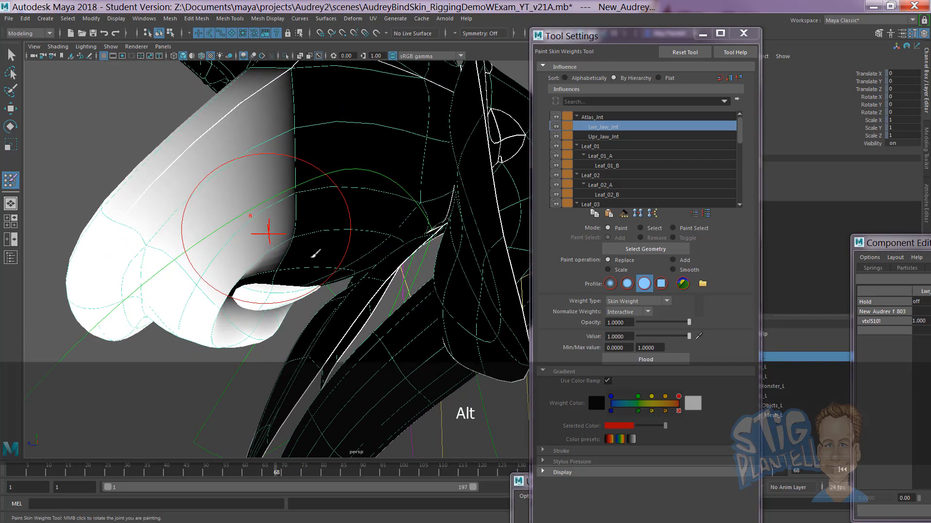
alt+drag(316, 253, 302, 248)
alt+drag(248, 273, 314, 270)
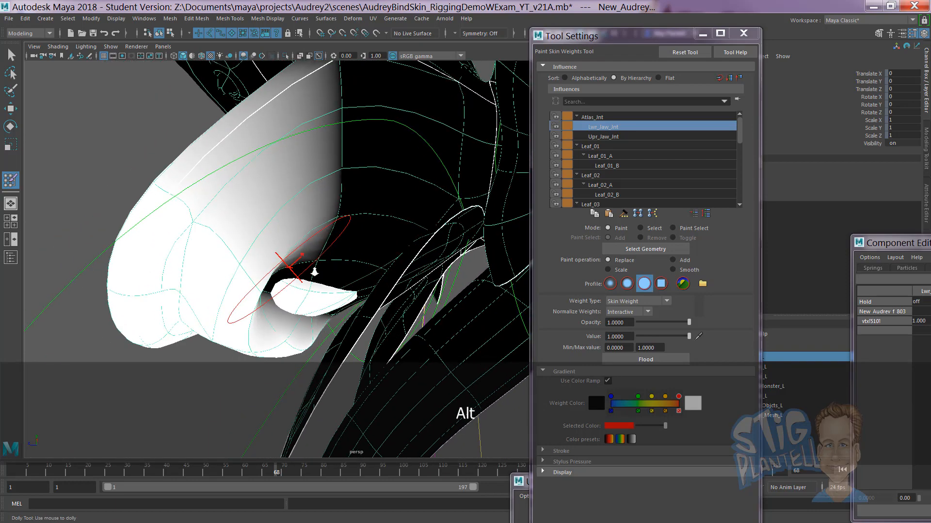
alt+right_drag(313, 270, 361, 279)
alt+drag(361, 279, 331, 237)
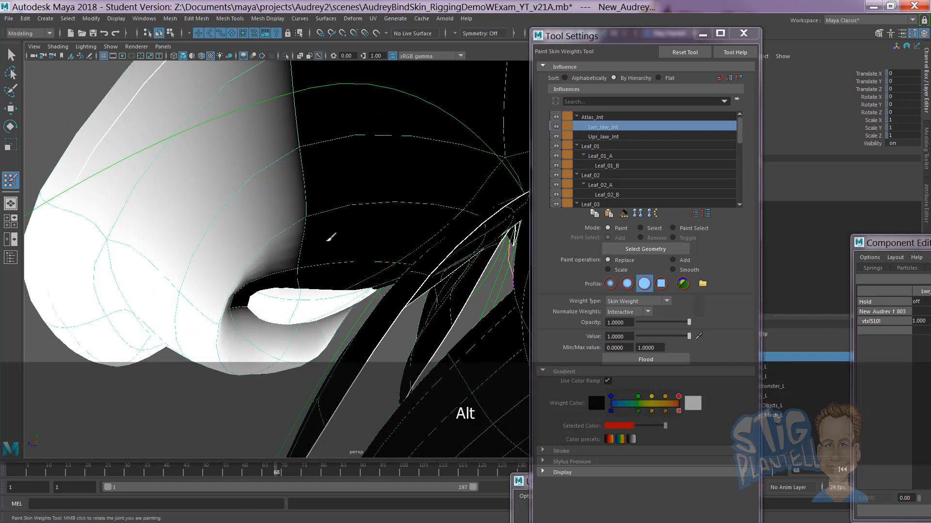
Check the Upr_Jaw_Jnt influence, reselect Lwr_Jaw_Jnt and paint the folded underside of the lower jaw at value 1.
click(606, 137)
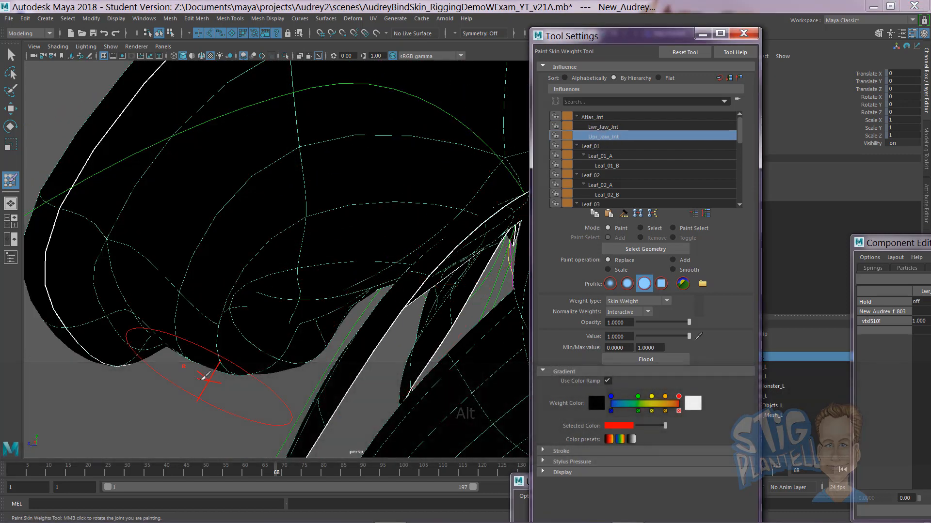
key(w)
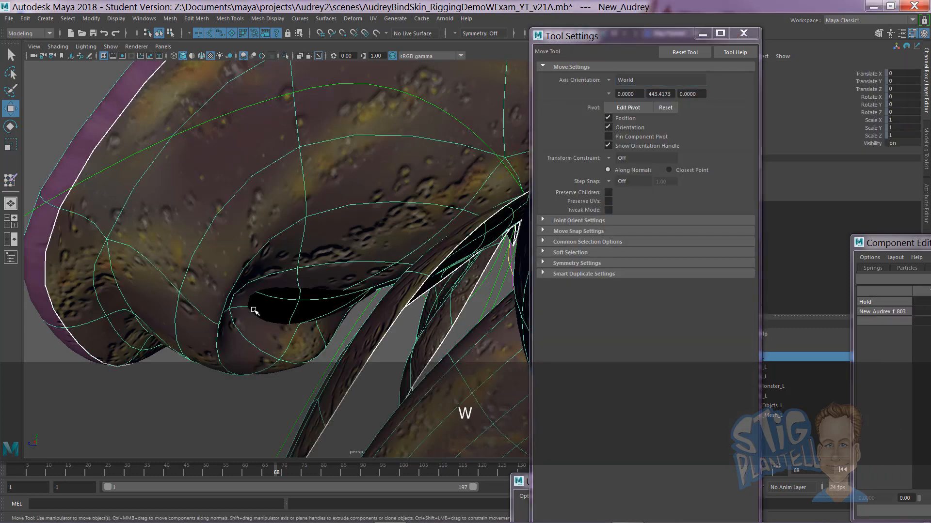
right_drag(254, 234, 254, 312)
right_drag(214, 223, 215, 223)
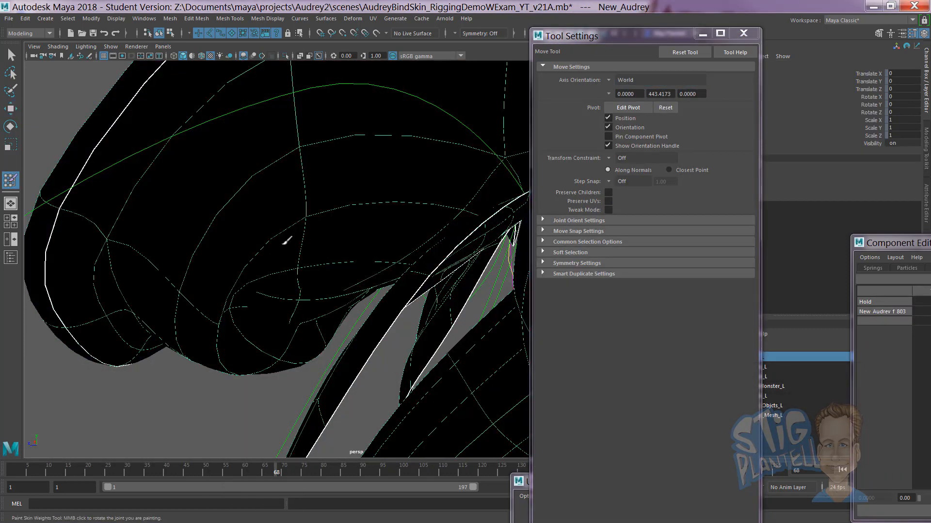
click(634, 127)
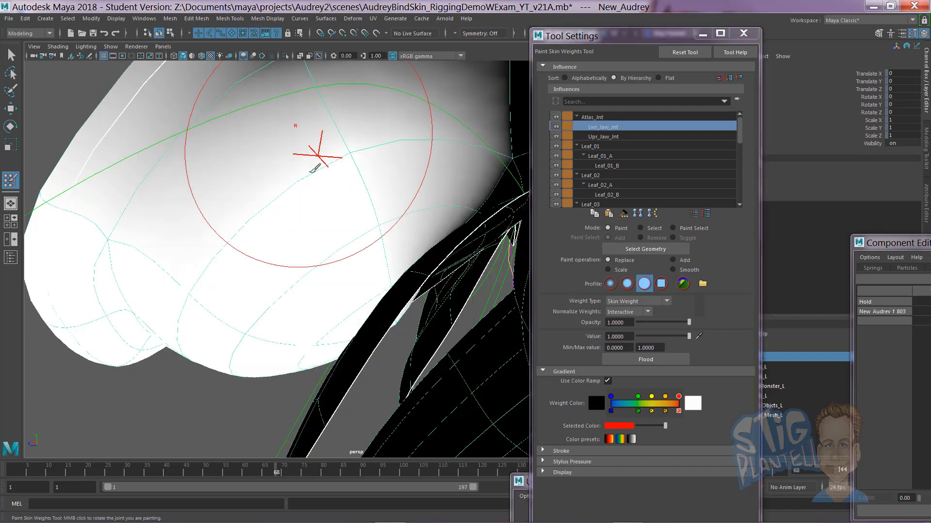
Paint Lwr_Jaw_Jnt weights with Replace at value 1 on the inner mouth corner behind the lower teeth.
mouse_move(197, 197)
alt+mouse_down()
mouse_move(243, 291)
mouse_move(312, 236)
mouse_move(320, 214)
mouse_move(345, 270)
mouse_move(322, 287)
mouse_move(388, 294)
mouse_move(222, 295)
mouse_move(266, 299)
mouse_move(218, 303)
alt+mouse_up()
alt+middle_drag(218, 304, 345, 315)
mouse_move(345, 315)
alt+right_down()
mouse_move(381, 321)
mouse_move(260, 270)
alt+right_up()
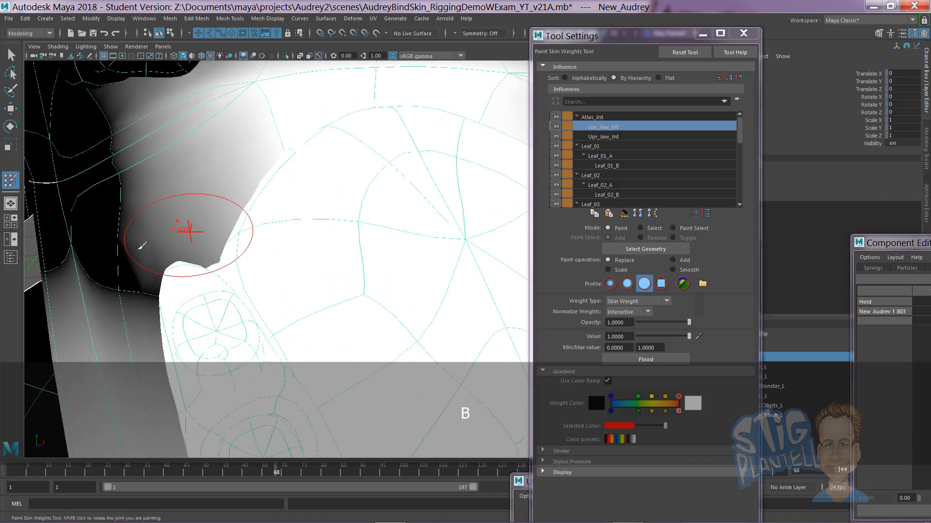
drag(141, 247, 122, 293)
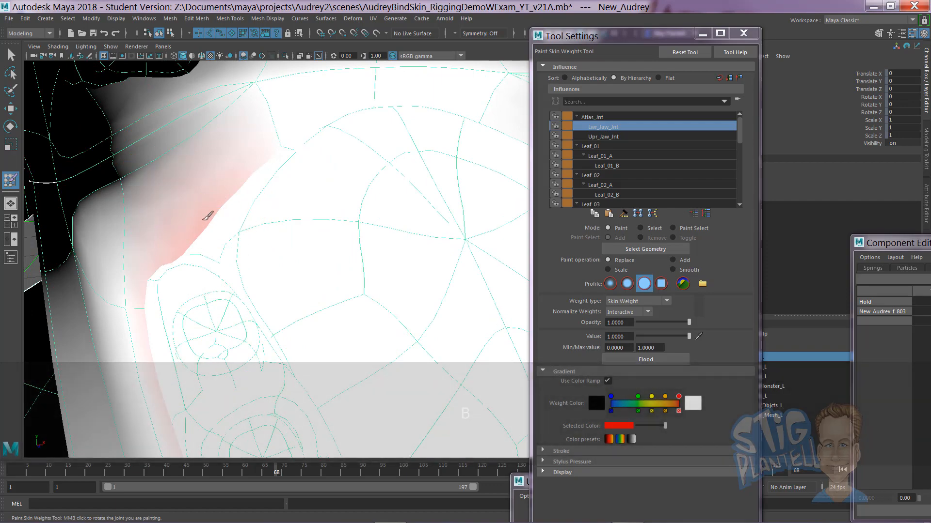
Examine the Lwr_Jaw_Jnt influence at the inner mouth corner and along the outside of the lower jaw.
alt+right_drag(246, 262, 150, 259)
alt+right_drag(343, 266, 262, 263)
alt+middle_drag(364, 254, 145, 257)
alt+drag(302, 253, 286, 265)
alt+middle_drag(235, 270, 386, 275)
alt+right_drag(386, 274, 427, 275)
alt+drag(282, 266, 335, 286)
alt+middle_drag(310, 286, 312, 255)
alt+right_drag(312, 255, 378, 267)
alt+middle_drag(201, 278, 302, 280)
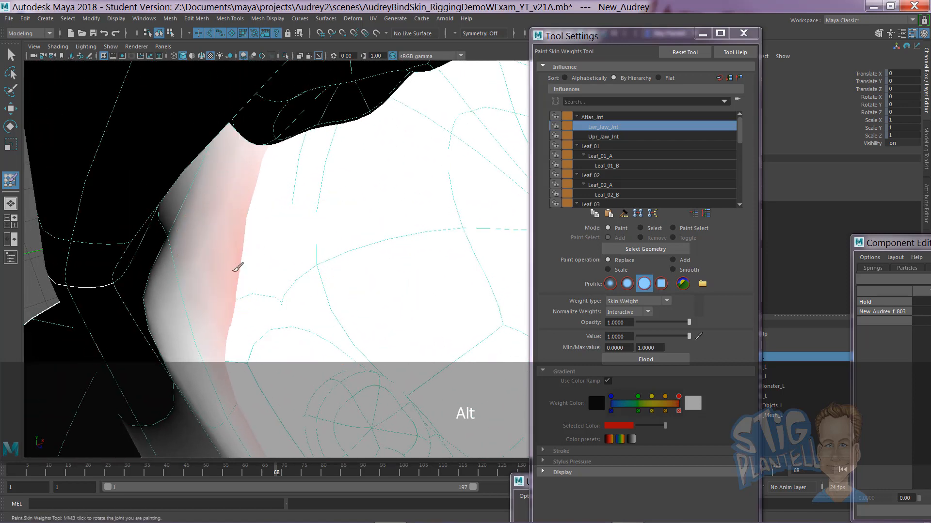
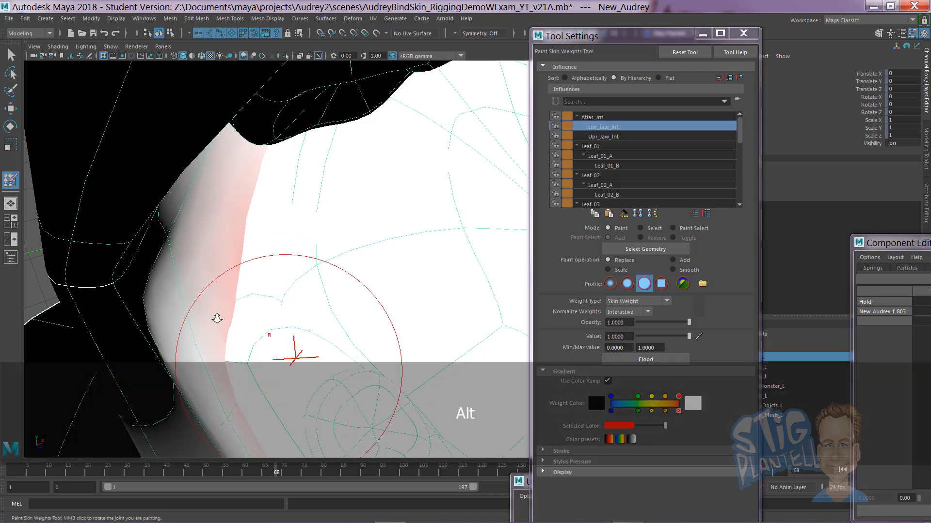
alt+right_drag(217, 318, 172, 297)
alt+drag(295, 301, 395, 318)
alt+right_drag(395, 318, 315, 266)
alt+drag(315, 266, 233, 291)
alt+right_drag(233, 291, 296, 298)
alt+drag(297, 297, 347, 297)
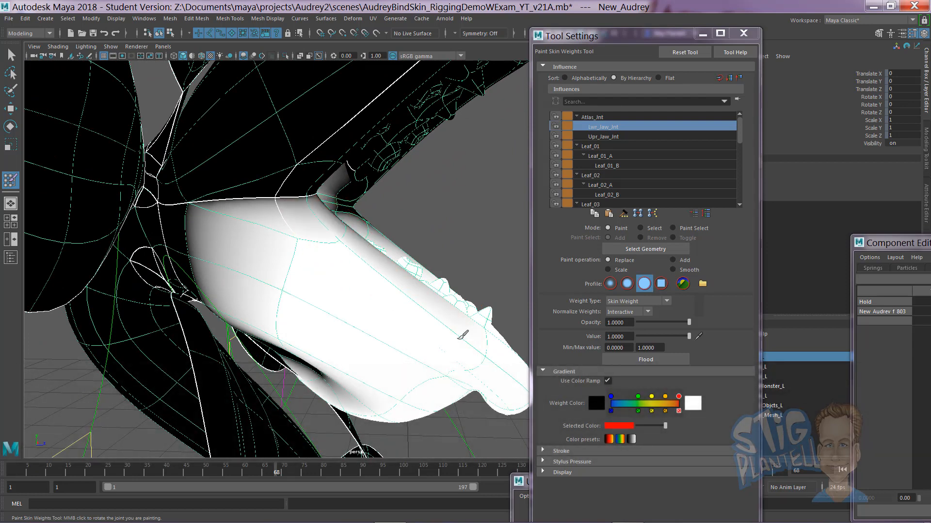
Paint Lwr_Jaw_Jnt weights at value 1 over the back and outer side of the lower jaw.
alt+drag(344, 318, 411, 315)
alt+right_drag(412, 316, 368, 308)
alt+drag(368, 307, 402, 282)
alt+drag(332, 279, 336, 283)
alt+right_drag(337, 283, 364, 284)
alt+drag(364, 284, 388, 286)
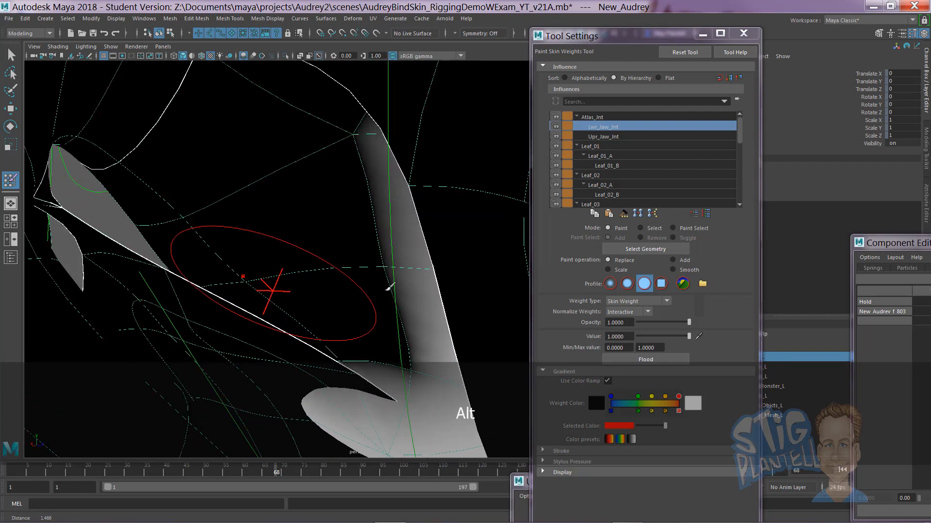
mouse_move(340, 185)
mouse_down()
mouse_move(291, 246)
mouse_move(372, 348)
mouse_move(284, 284)
mouse_move(205, 253)
mouse_move(318, 303)
mouse_move(262, 297)
mouse_move(386, 255)
mouse_up()
drag(506, 196, 461, 275)
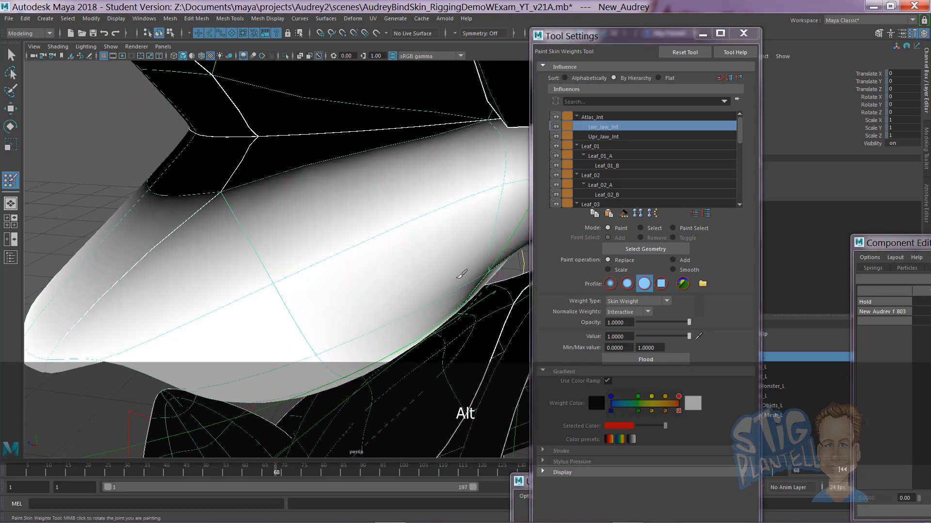
Try a Lwr_Jaw_Jnt stroke at the rear edge of the lower jaw near the leaves, and undo it.
mouse_move(375, 267)
alt+mouse_down()
mouse_move(273, 307)
mouse_move(291, 277)
mouse_move(332, 296)
mouse_move(323, 293)
alt+mouse_up()
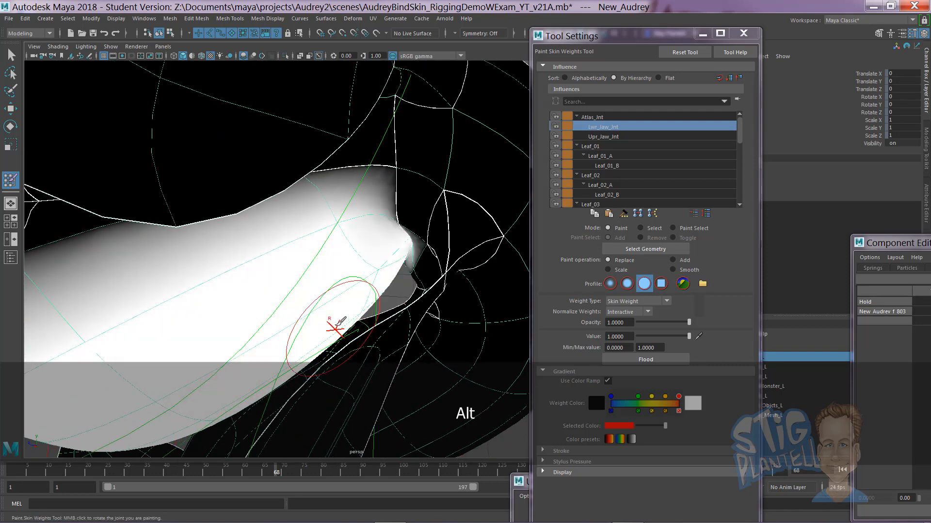
key(ctrl+z)
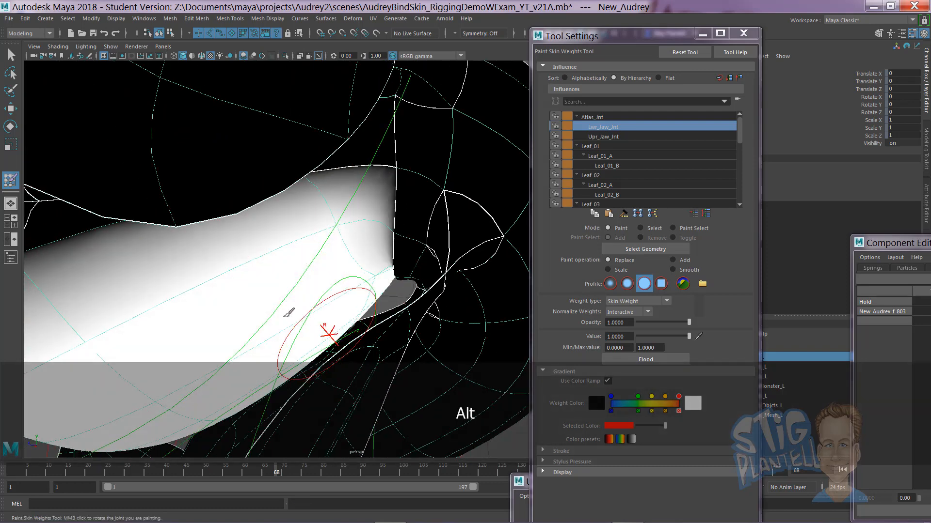
Examine the Lwr_Jaw_Jnt influence inside the open mouth, comparing both mouth corners beside the lower teeth.
alt+drag(288, 313, 212, 305)
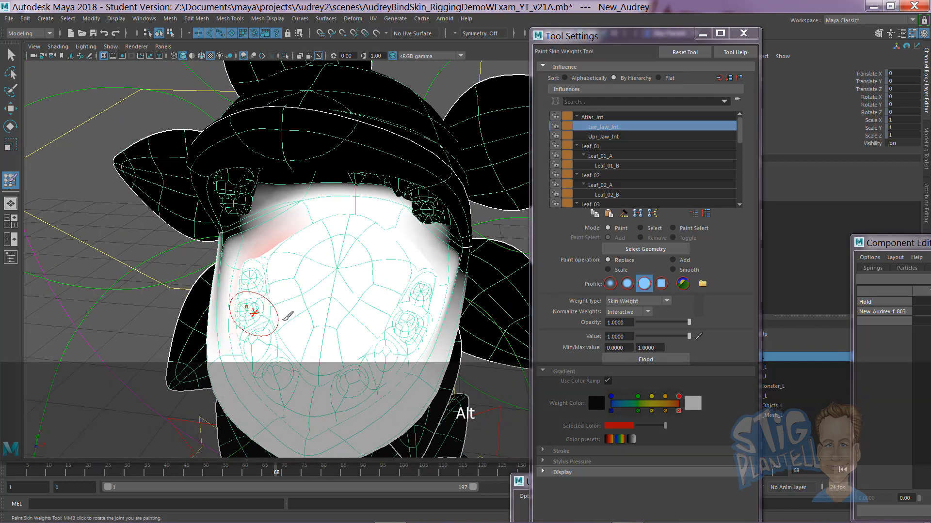
alt+drag(288, 316, 280, 295)
alt+right_drag(281, 295, 278, 314)
mouse_move(278, 313)
alt+mouse_down()
mouse_move(241, 323)
mouse_move(270, 299)
alt+mouse_up()
mouse_move(270, 299)
alt+right_down()
mouse_move(273, 318)
mouse_move(389, 320)
alt+right_up()
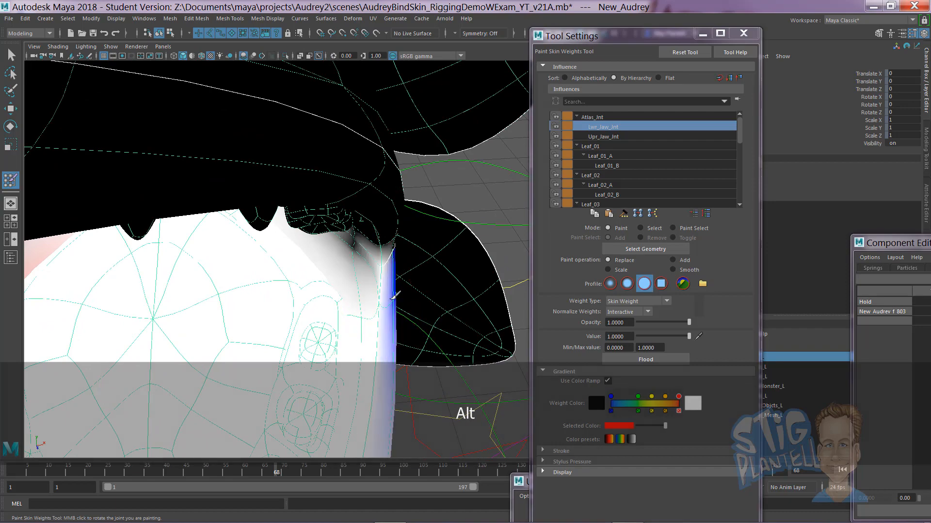
alt+drag(339, 295, 202, 263)
alt+middle_drag(202, 264, 225, 268)
alt+right_drag(224, 268, 290, 309)
alt+drag(290, 309, 321, 313)
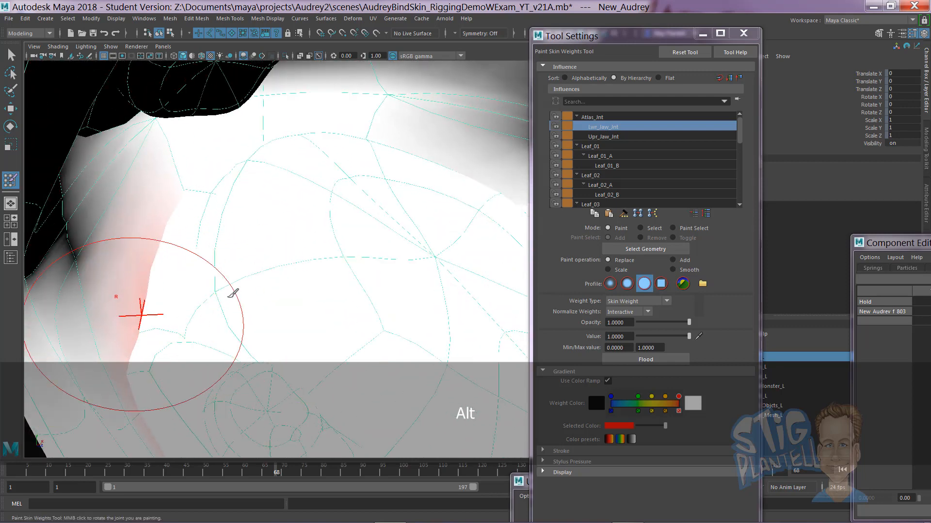
Dab Lwr_Jaw_Jnt weight at value 1 onto the partly weighted surface beside the mouth corner.
alt+drag(233, 293, 199, 348)
alt+right_drag(200, 348, 384, 350)
alt+drag(395, 310, 228, 282)
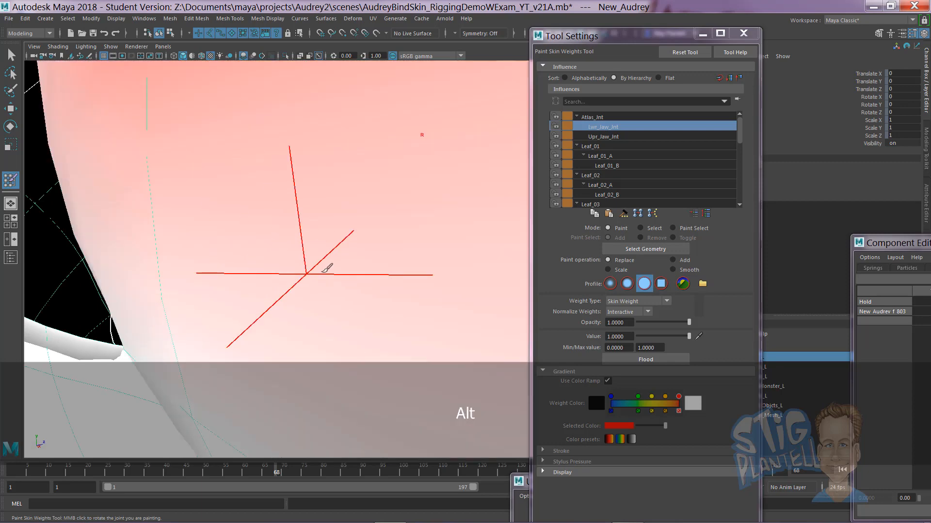
alt+middle_drag(311, 296, 303, 339)
mouse_move(304, 339)
alt+mouse_down()
mouse_move(268, 322)
mouse_move(320, 328)
mouse_move(309, 322)
alt+mouse_up()
click(282, 181)
Examine the Lwr_Jaw_Jnt influence across the open mouth and both corners, then over the whole plant.
alt+right_drag(422, 342, 170, 276)
alt+right_drag(339, 299, 237, 291)
alt+drag(329, 310, 213, 329)
alt+right_drag(348, 341, 243, 315)
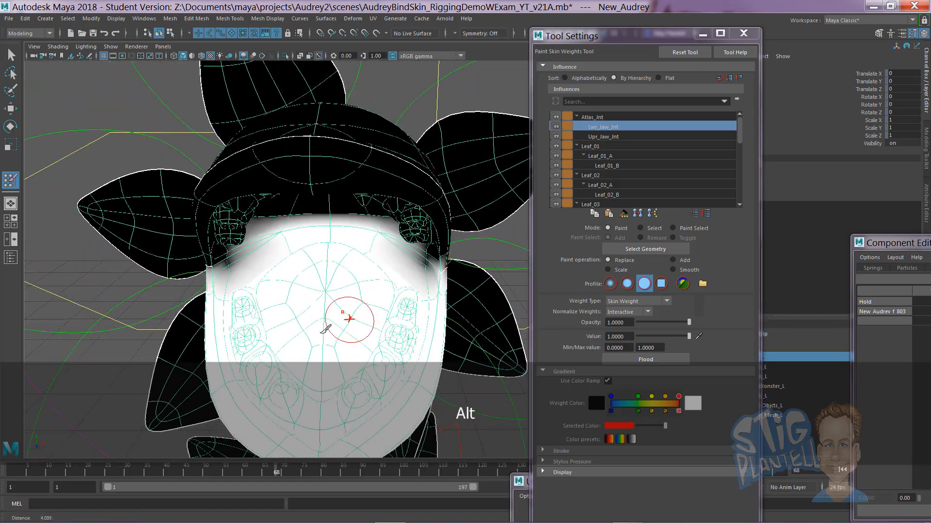
alt+right_drag(326, 328, 243, 291)
alt+drag(412, 293, 303, 298)
alt+right_drag(380, 301, 296, 295)
alt+drag(329, 295, 431, 293)
alt+right_drag(423, 291, 247, 287)
alt+middle_drag(318, 287, 211, 286)
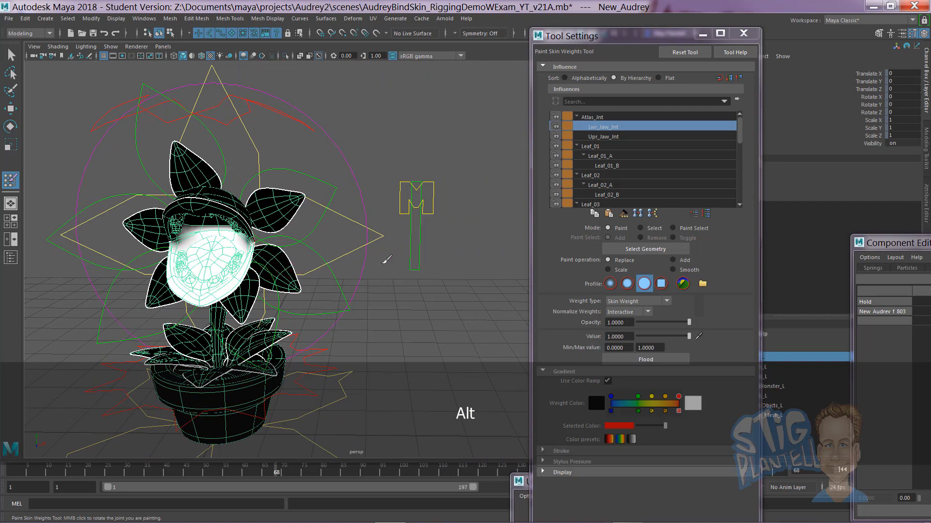
Move the Mth_Hndl mouth control down to Translate Y -0.223 to nearly close the mouth.
key(w)
click(416, 198)
mouse_move(416, 198)
alt+mouse_down()
mouse_move(427, 158)
mouse_move(415, 203)
alt+mouse_up()
alt+middle_drag(213, 235, 310, 249)
alt+right_drag(314, 249, 349, 257)
alt+drag(349, 256, 166, 86)
Save the scene as AudreyBindSkin_RiggingDemoWExam_YT_v21B.mb, replacing the existing file and accepting the student version notice.
click(4, 18)
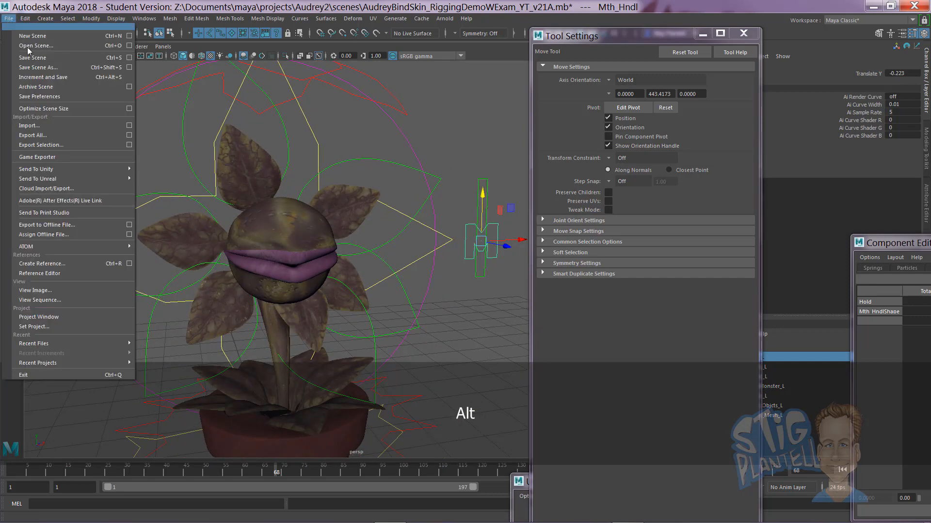
click(42, 69)
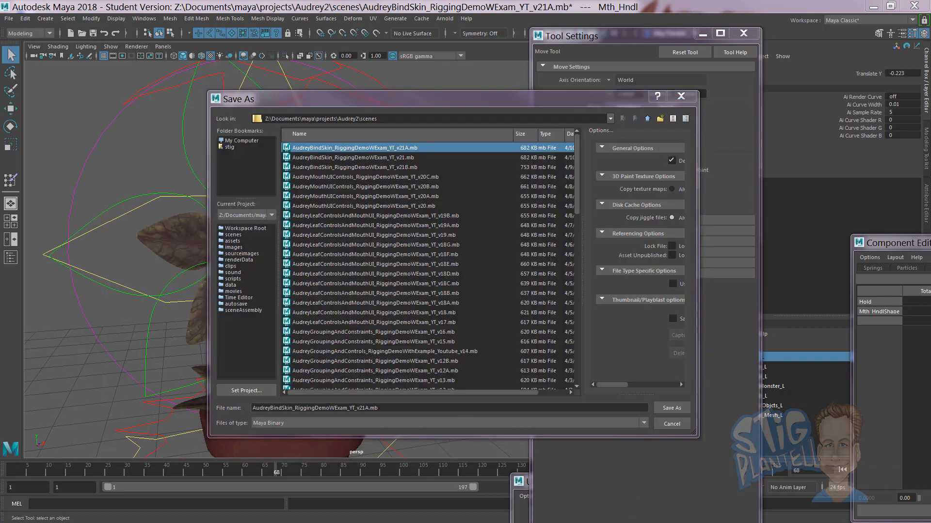
click(364, 408)
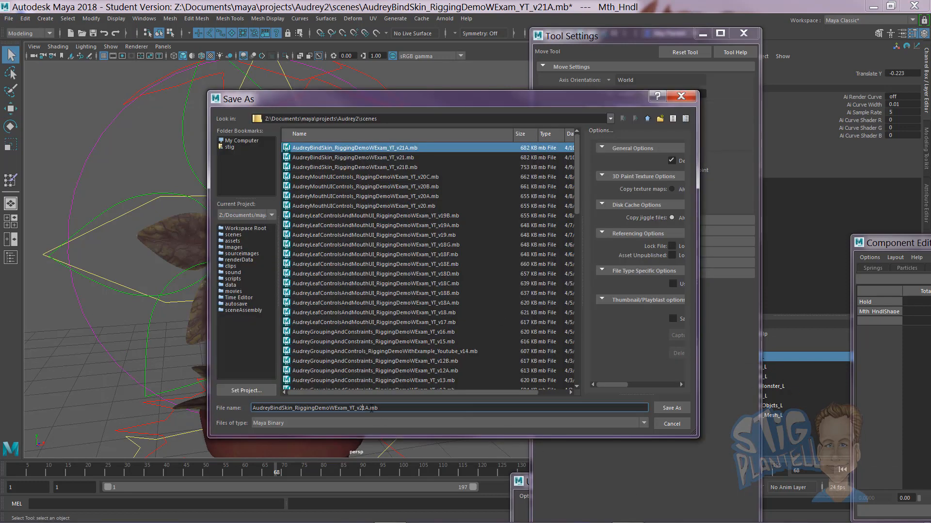
key(BackSpace)
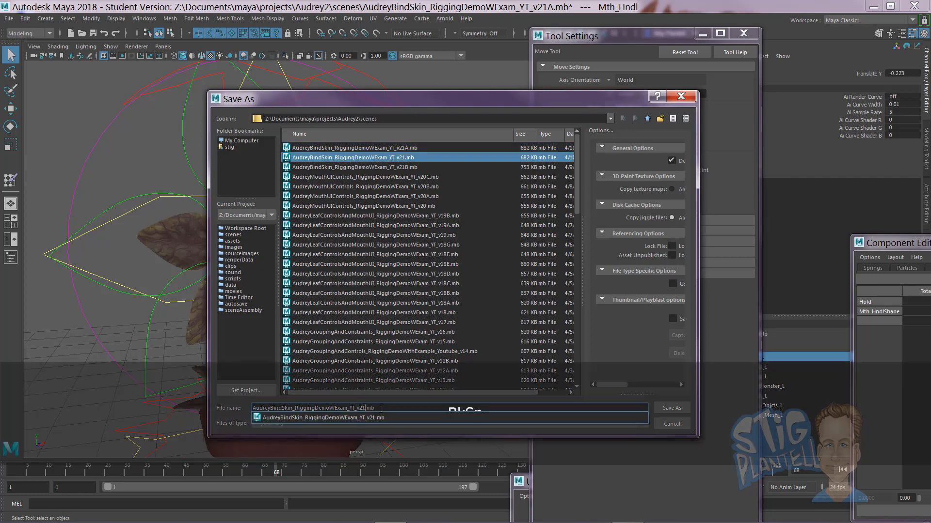
text(B)
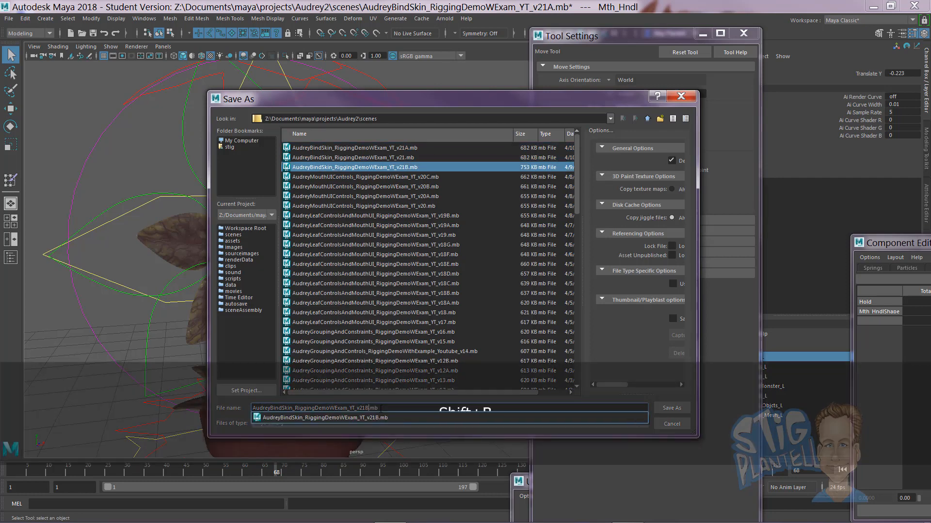
key(Return)
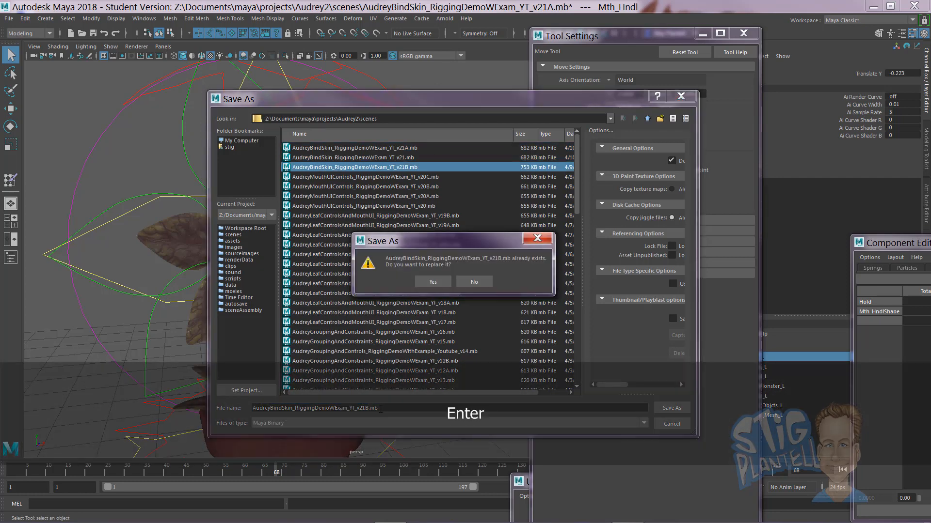
click(431, 281)
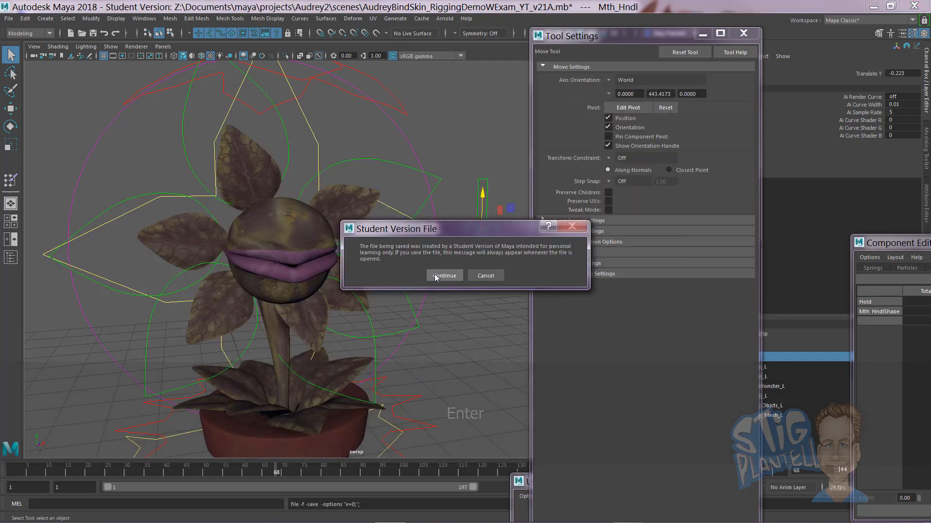
click(453, 274)
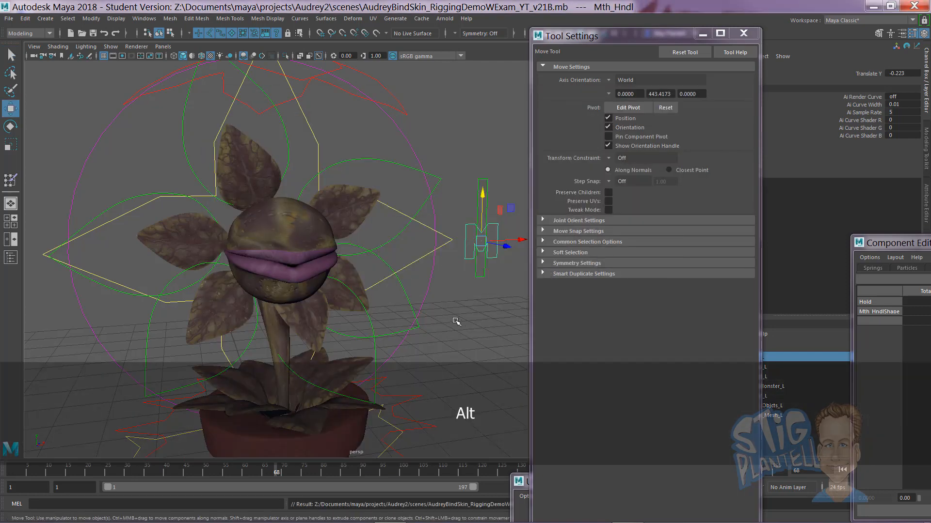
Move the Tool Settings window clear of the plant and open the mouth slightly with Mth_Hndl at Translate Y -0.041.
alt+right_drag(456, 322, 354, 306)
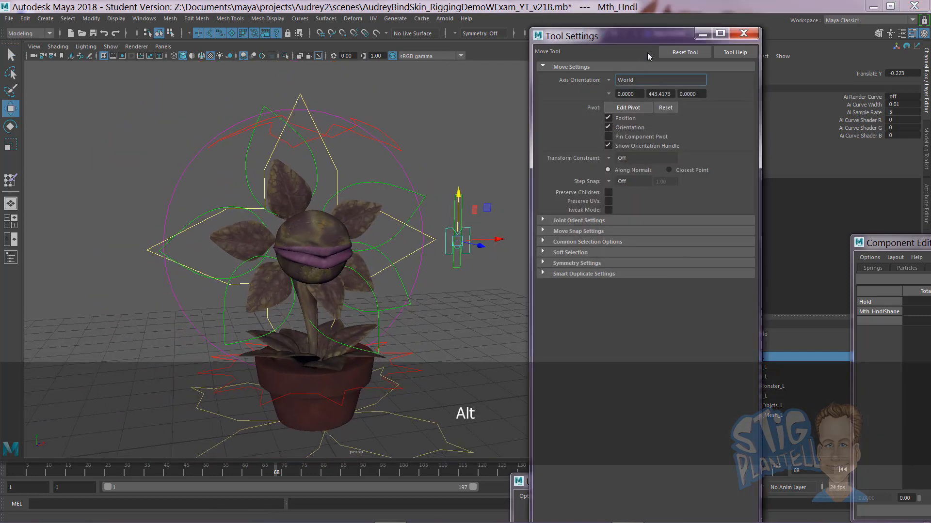
drag(628, 39, 760, 298)
alt+middle_drag(435, 281, 493, 268)
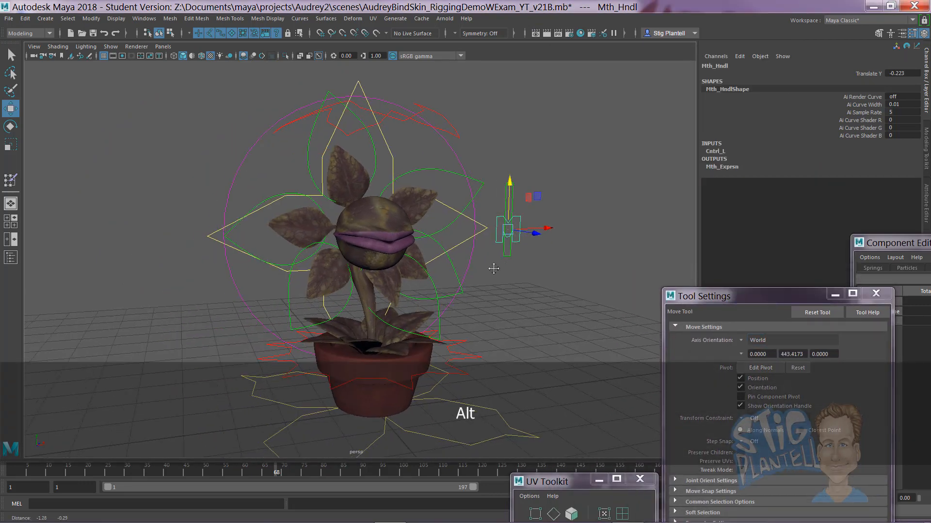
click(529, 214)
click(500, 222)
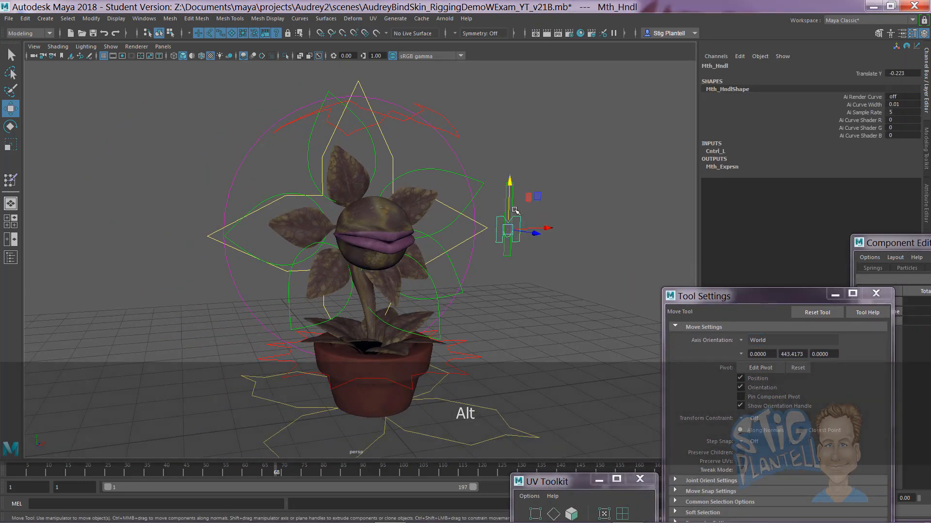
mouse_move(509, 209)
mouse_down()
mouse_move(516, 157)
mouse_move(519, 213)
mouse_up()
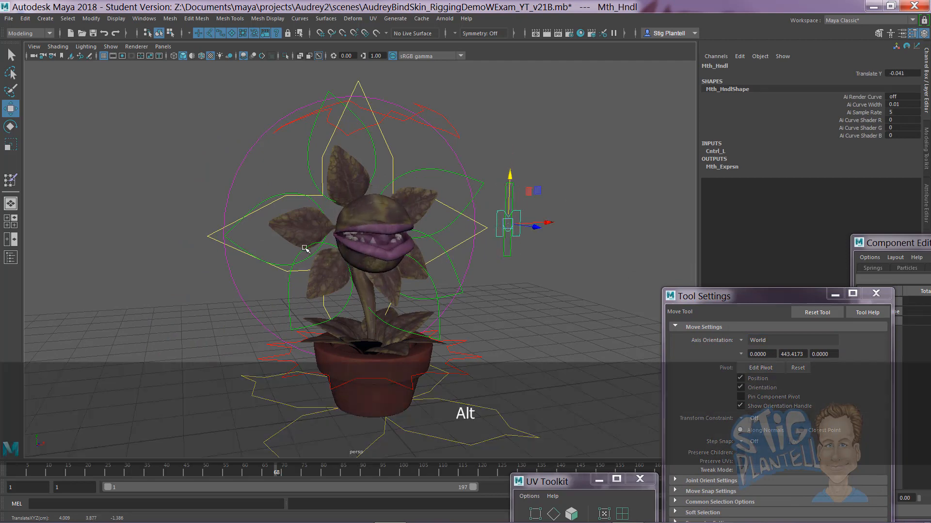
Rotate the leaf control Lf_Cntrl_Crv_02 to about -17.647 in Z, swinging the leaf beside the mouth corner.
alt+middle_drag(306, 247, 348, 268)
alt+right_drag(348, 268, 514, 286)
click(274, 199)
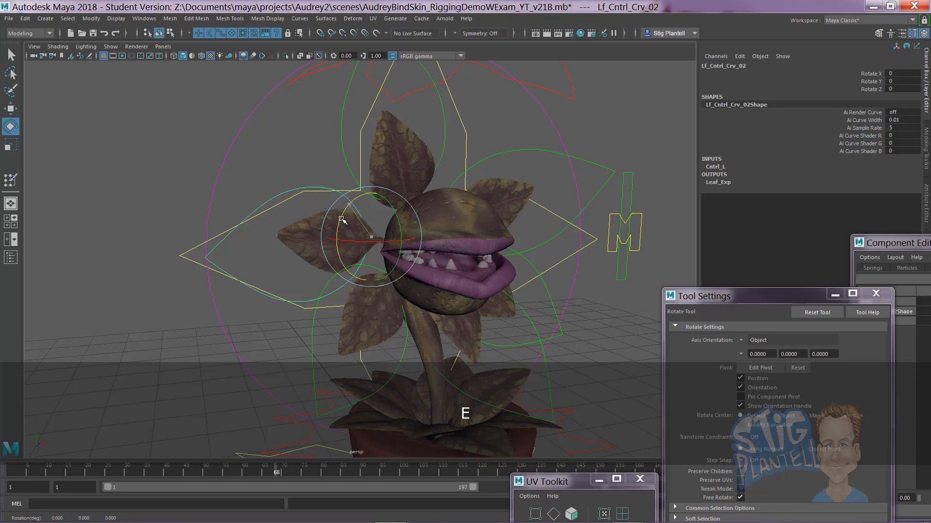
drag(342, 220, 358, 191)
alt+right_drag(349, 221, 410, 235)
alt+drag(405, 240, 428, 245)
mouse_move(356, 197)
mouse_down()
mouse_move(345, 195)
mouse_move(342, 210)
mouse_move(353, 186)
mouse_move(341, 203)
mouse_up()
Switch the New_Audrey mesh to vertex selection and pick a vertex near the red mouth corner.
alt+drag(400, 245, 339, 253)
alt+right_drag(301, 243, 356, 241)
alt+middle_drag(355, 241, 418, 268)
alt+right_drag(436, 268, 531, 264)
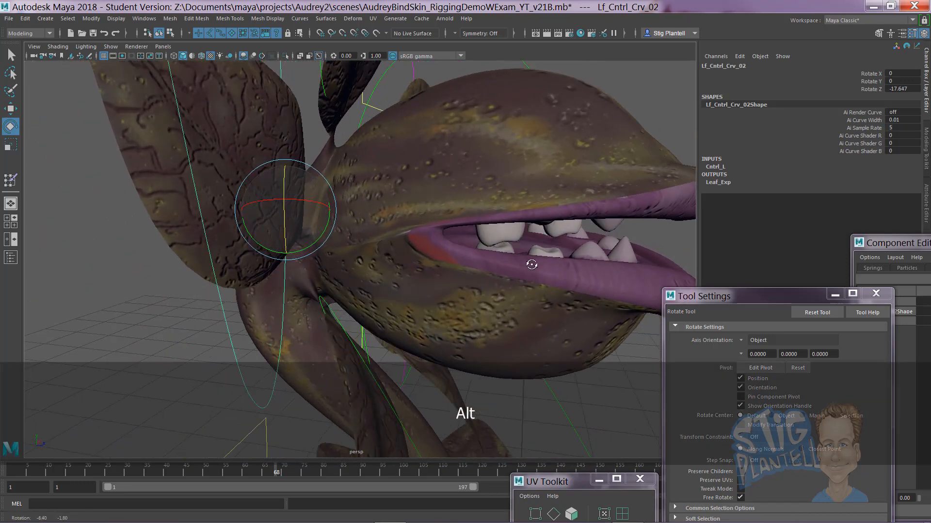
alt+drag(532, 263, 469, 234)
click(438, 227)
right_click(437, 227)
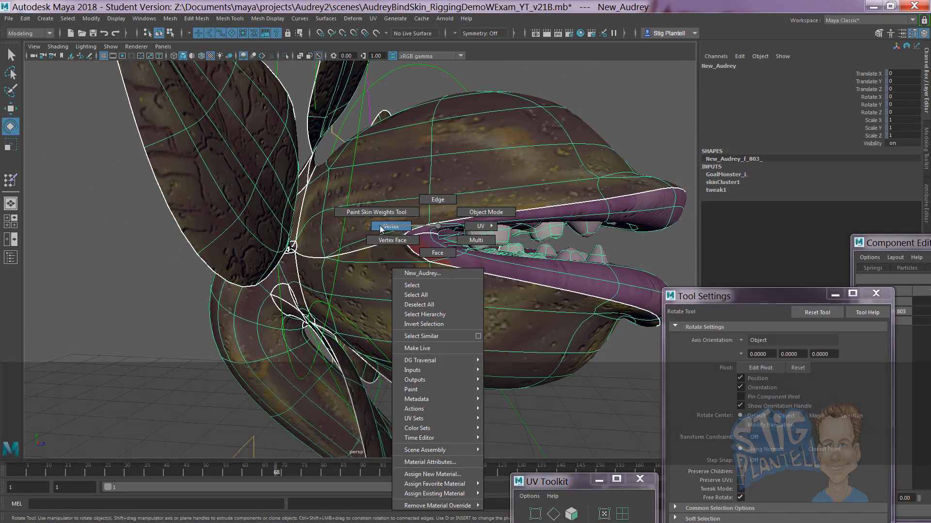
right_drag(380, 226, 379, 227)
alt+drag(394, 255, 334, 246)
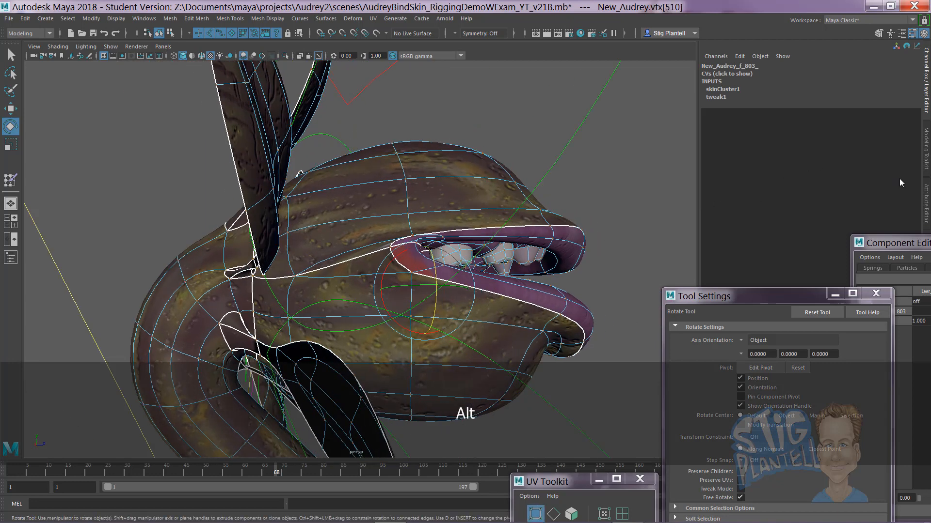
Move the Component Editor and Tool Settings windows out of view and show the Modeling Toolkit.
drag(893, 247, 930, 246)
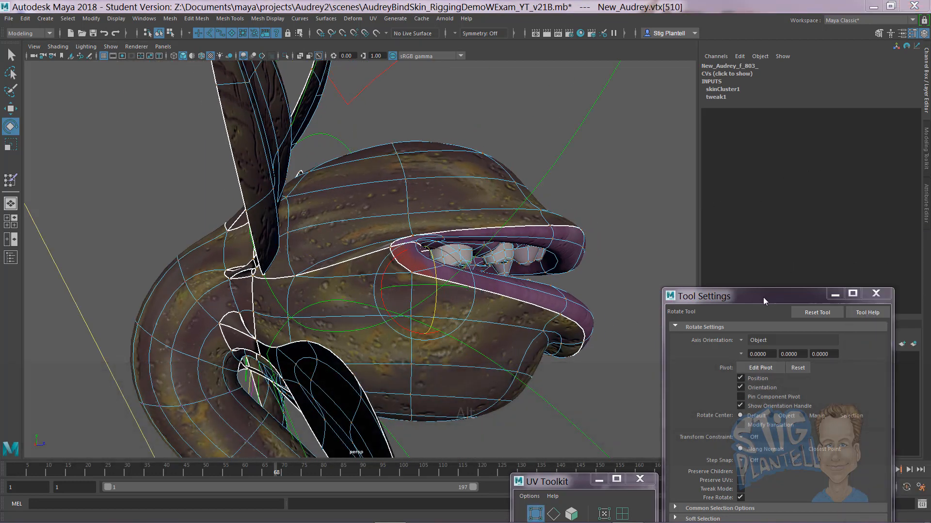
drag(762, 297, 930, 298)
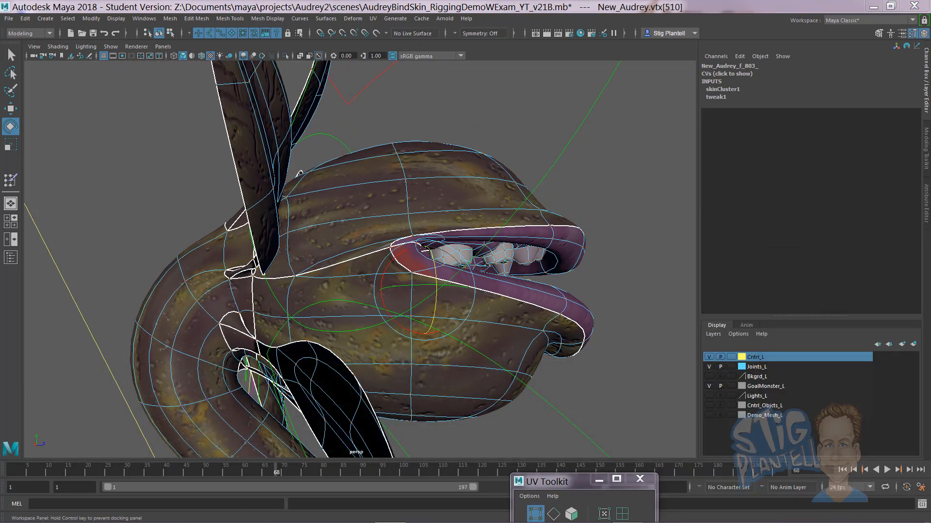
click(926, 141)
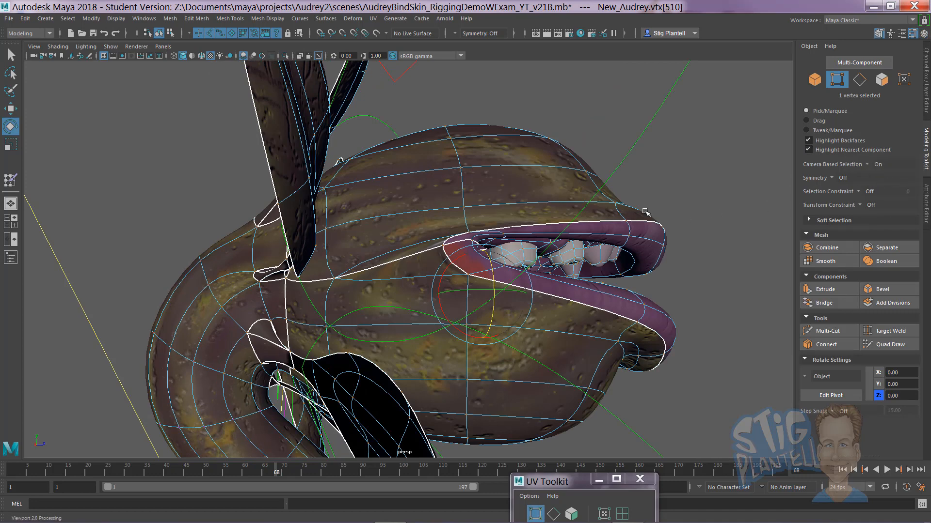
Select the vertices around the red mouth corner, including the inner lip and rear teeth, and move the UV Toolkit out of view.
drag(440, 223, 512, 284)
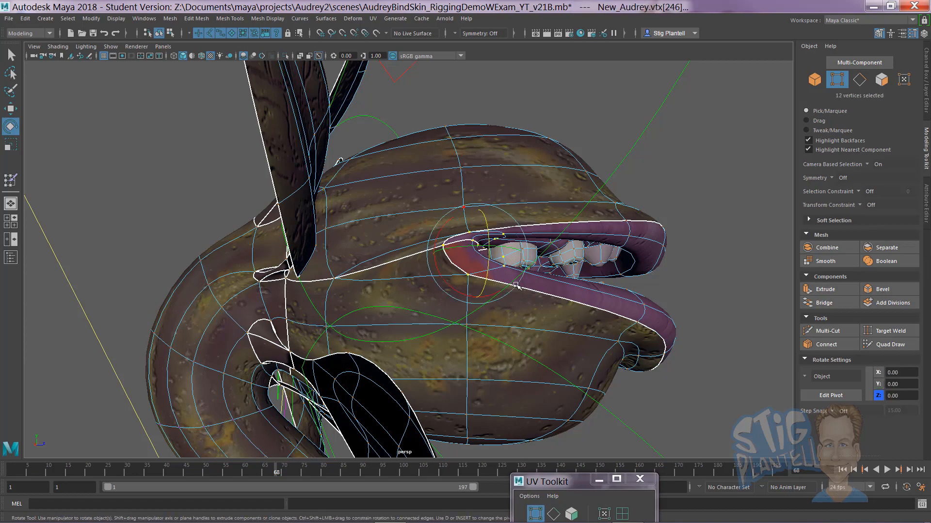
alt+drag(581, 287, 565, 278)
alt+middle_drag(565, 278, 512, 274)
alt+right_drag(513, 274, 475, 274)
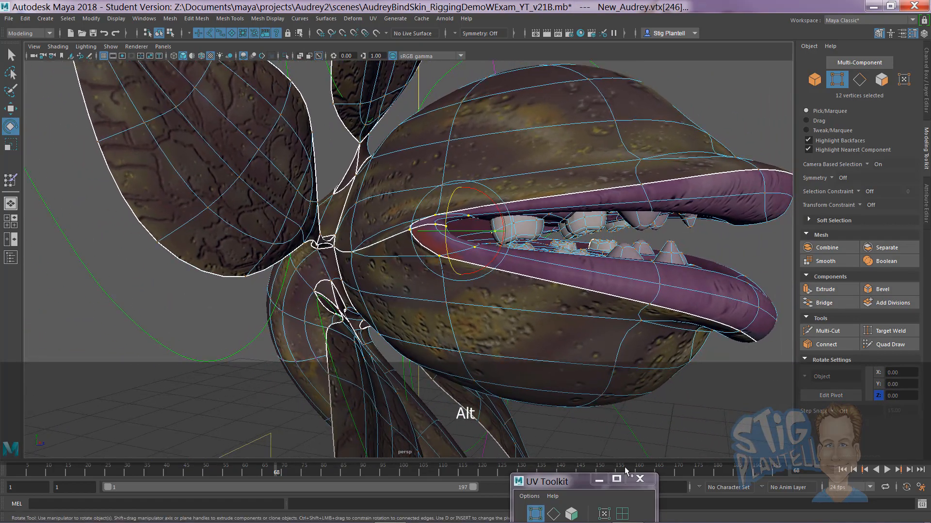
drag(573, 485, 573, 522)
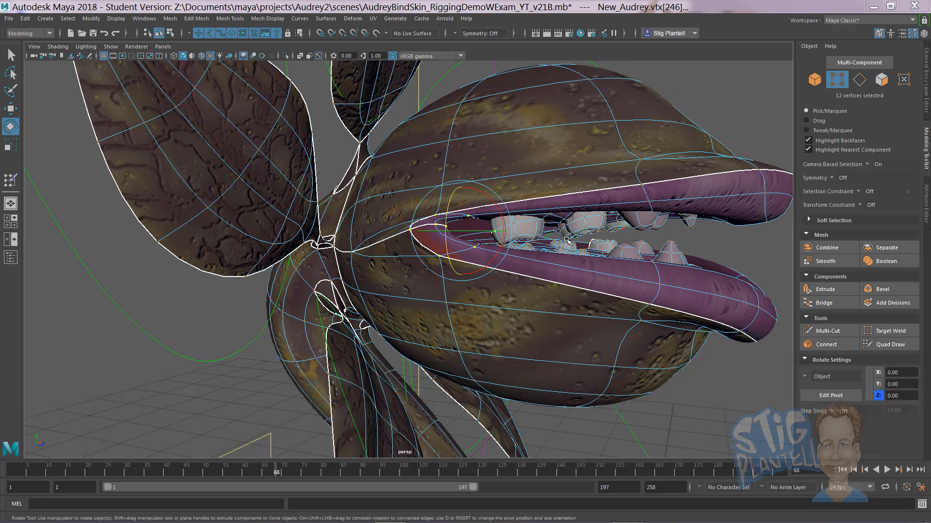
key(space)
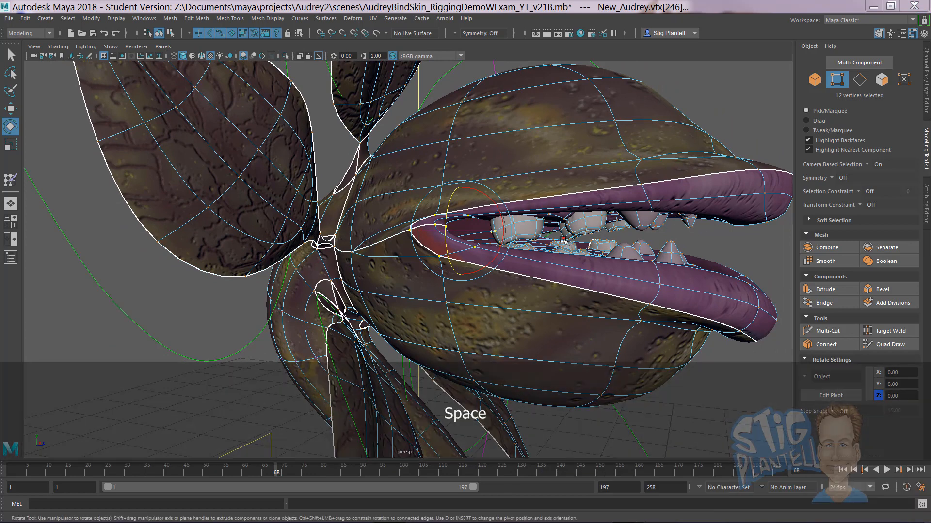
click(698, 110)
alt+drag(489, 243, 540, 230)
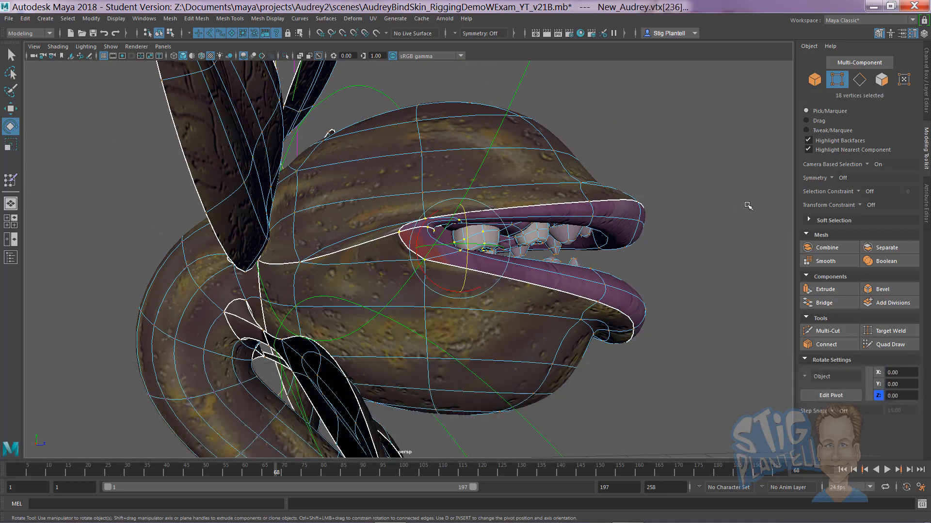
Hide the NURBS curves and the grid in the viewport.
click(111, 47)
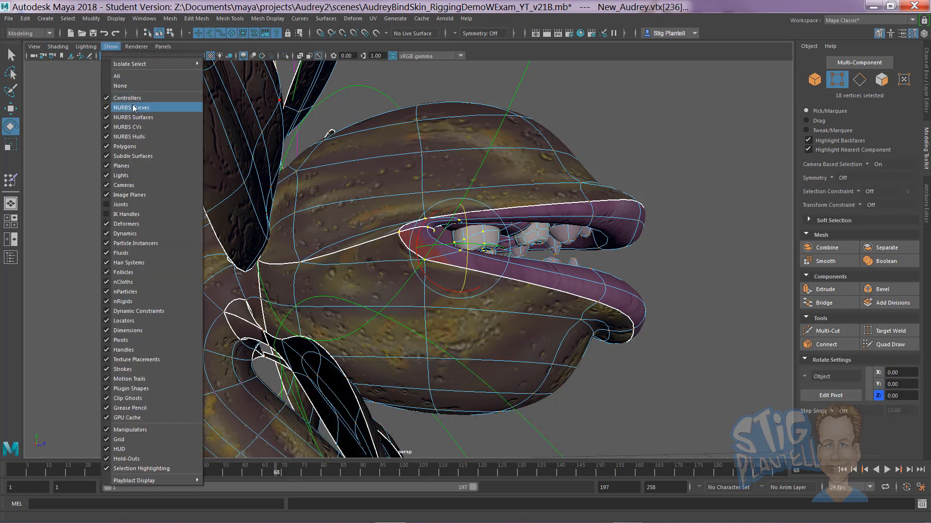
click(134, 107)
alt+right_drag(388, 232, 247, 252)
alt+drag(247, 252, 288, 215)
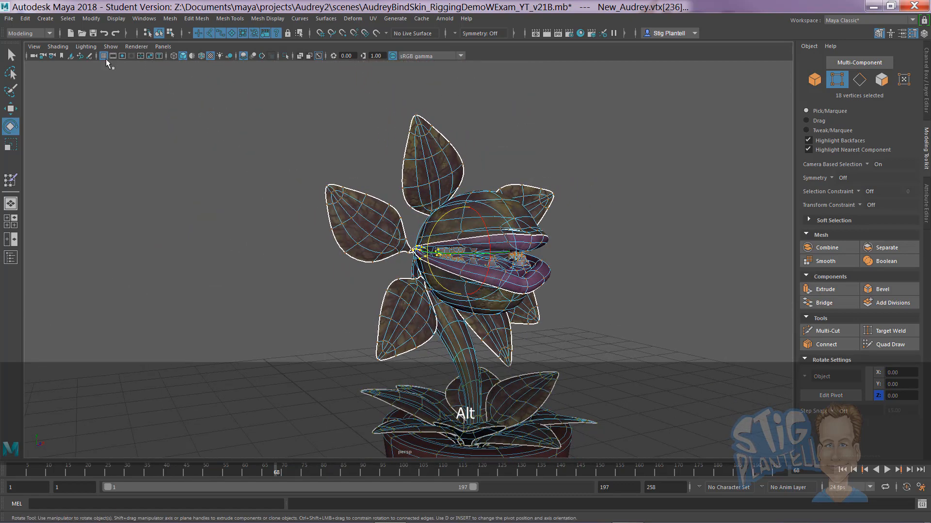
alt+right_drag(316, 262, 497, 277)
alt+drag(498, 278, 542, 215)
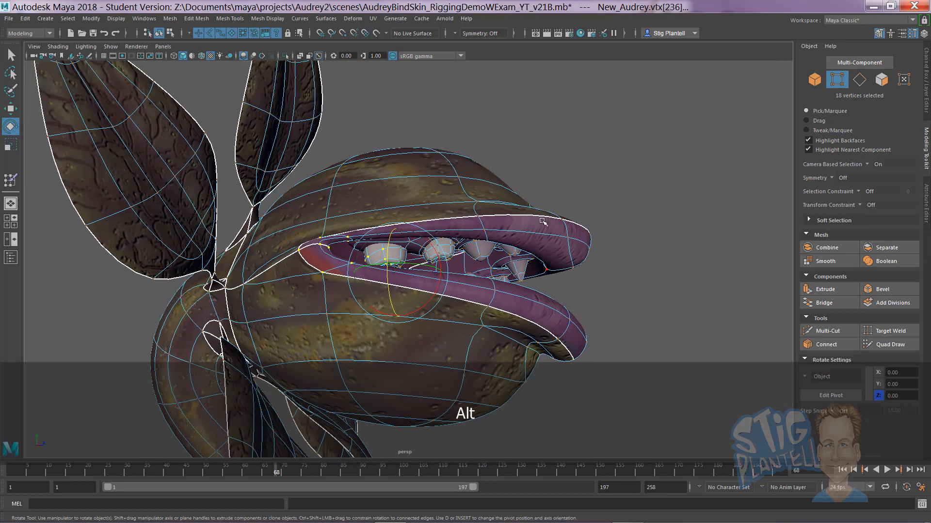
Detach the Skin commands into a floating window and apply Hammer Skin Weights to the selected mouth-corner vertices.
key(space)
click(511, 252)
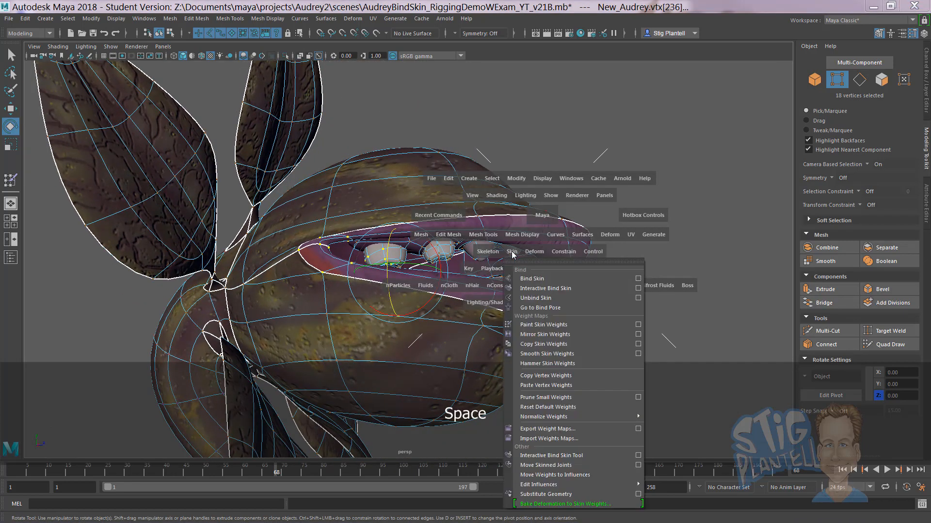
click(564, 262)
drag(601, 252, 717, 79)
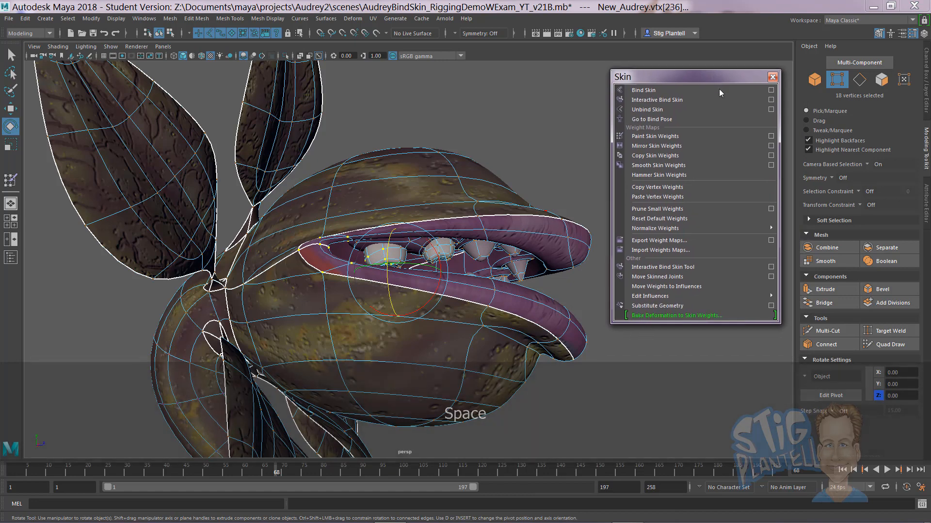
click(682, 176)
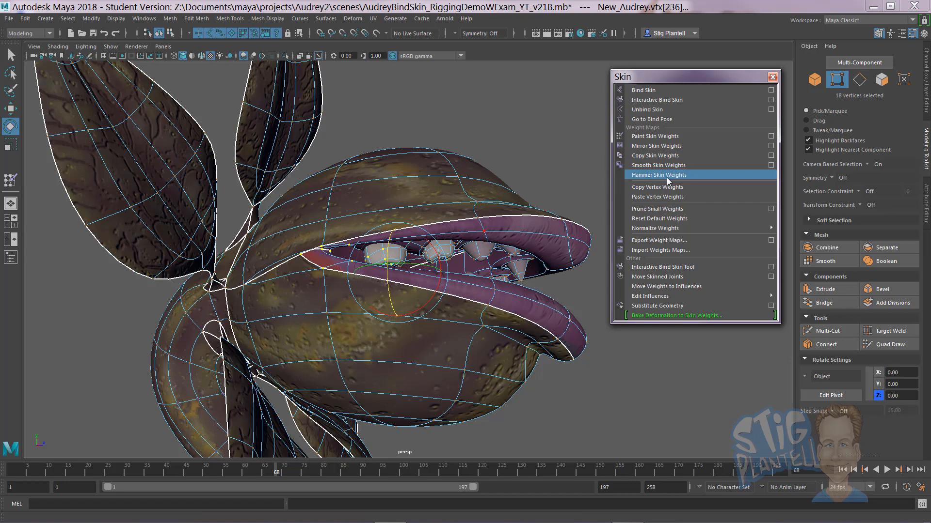
Show the NURBS control curves in the viewport again.
alt+drag(465, 290, 302, 224)
click(112, 48)
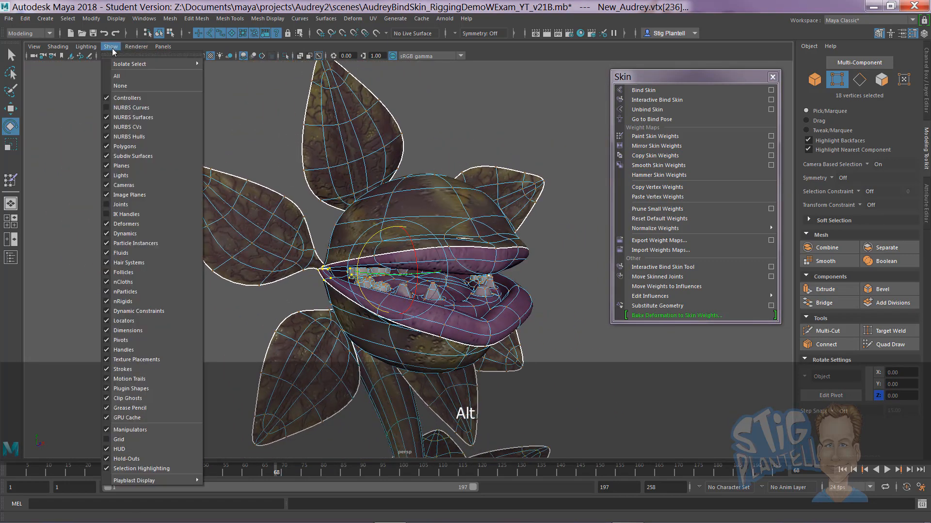
click(131, 108)
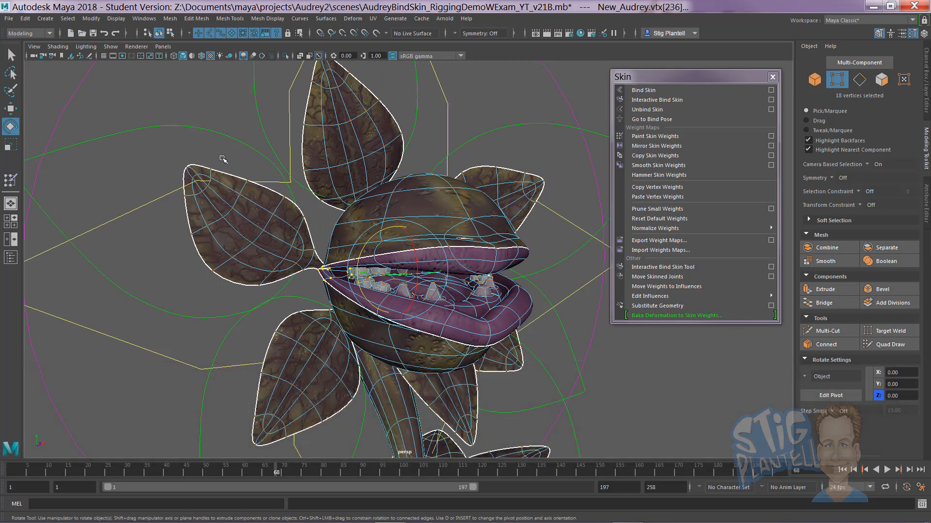
Rotate the leaf control curve Lf_Cntrl_Crv_02 to test how the leaf and the nearby mouth corner deform.
click(265, 153)
alt+drag(265, 153, 242, 171)
drag(302, 210, 469, 269)
alt+right_drag(401, 282, 461, 287)
alt+drag(347, 285, 329, 242)
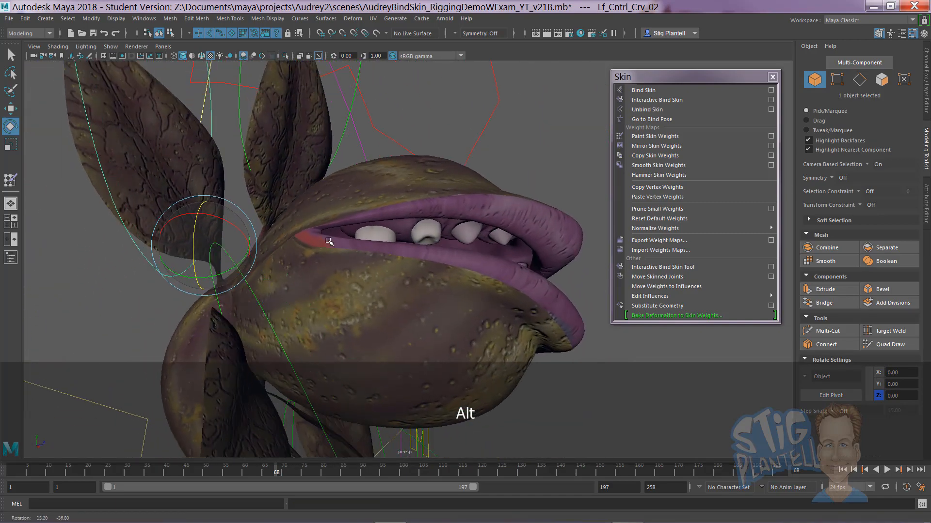
Select the vertices at the red mouth corner of the New_Audrey mesh in vertex mode.
alt+middle_drag(332, 245, 451, 289)
alt+right_drag(451, 289, 538, 306)
alt+drag(471, 311, 439, 285)
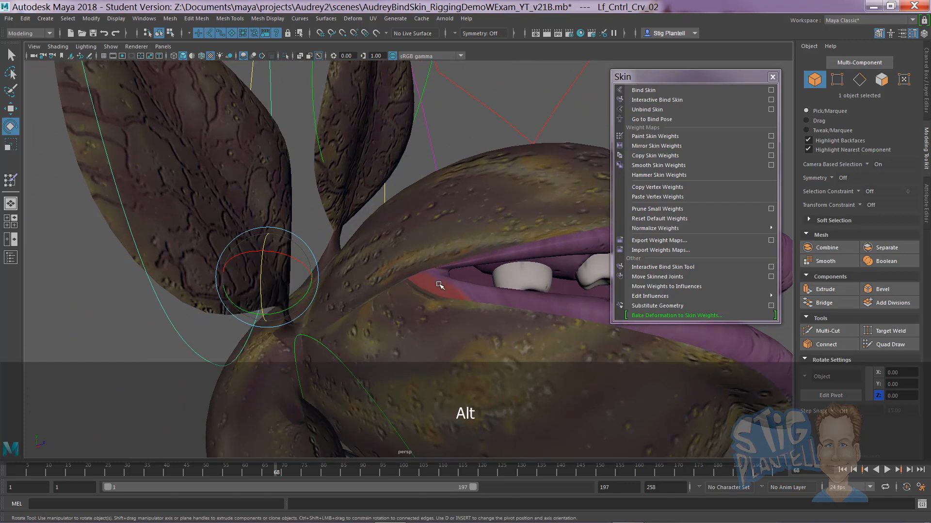
click(440, 285)
right_drag(438, 234, 417, 271)
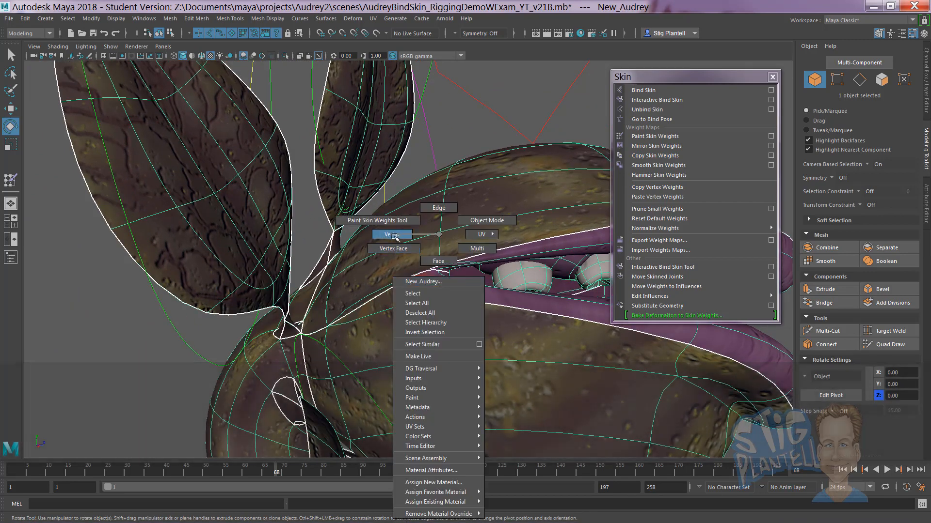
right_drag(394, 236, 394, 237)
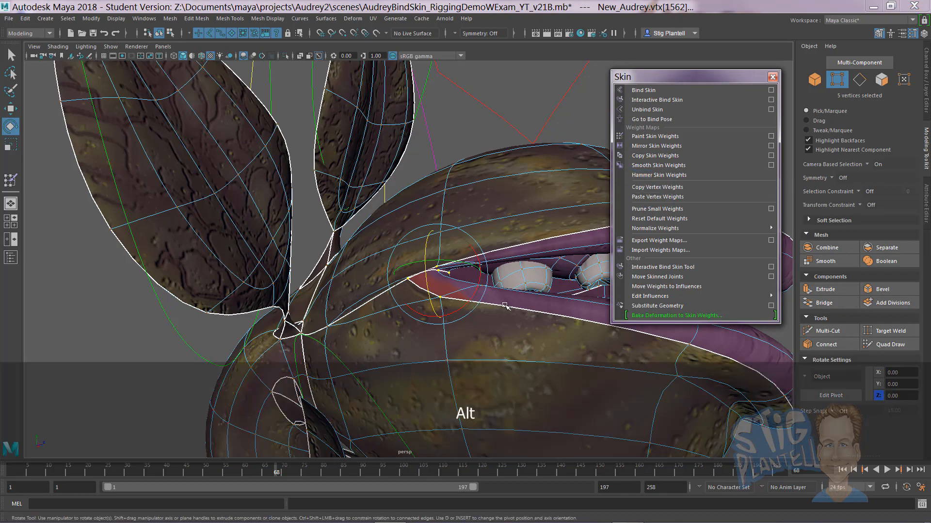
Select the leaf control curve Lf_Cntrl_Crv_03 and rotate it to test the lower side leaf's deformation.
alt+right_drag(431, 286, 300, 295)
alt+drag(299, 295, 434, 335)
alt+right_drag(434, 335, 469, 329)
alt+drag(469, 329, 338, 342)
alt+right_drag(338, 342, 283, 342)
alt+drag(282, 342, 312, 315)
click(311, 295)
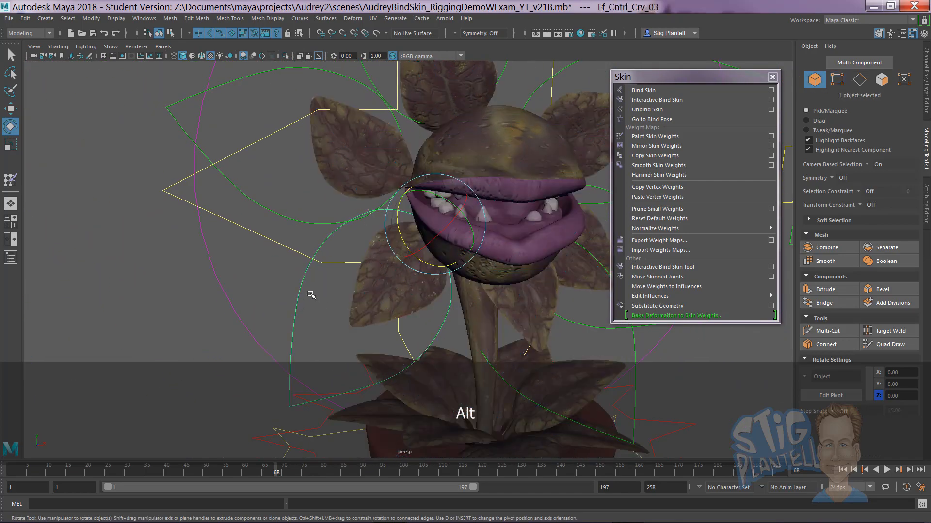
drag(401, 205, 391, 183)
Select the two badly deformed vertices on the lower side leaf's edge near the stem and apply Hammer Skin Weights.
alt+middle_drag(398, 251, 399, 237)
alt+right_drag(399, 237, 593, 276)
click(472, 272)
mouse_move(471, 272)
right_down()
mouse_move(470, 249)
mouse_move(468, 266)
right_up()
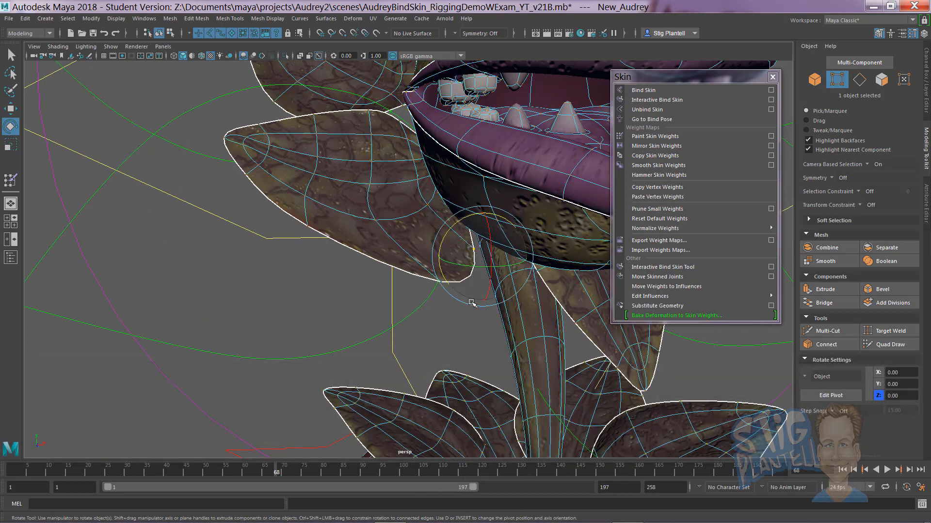
shift+click(453, 318)
key(w)
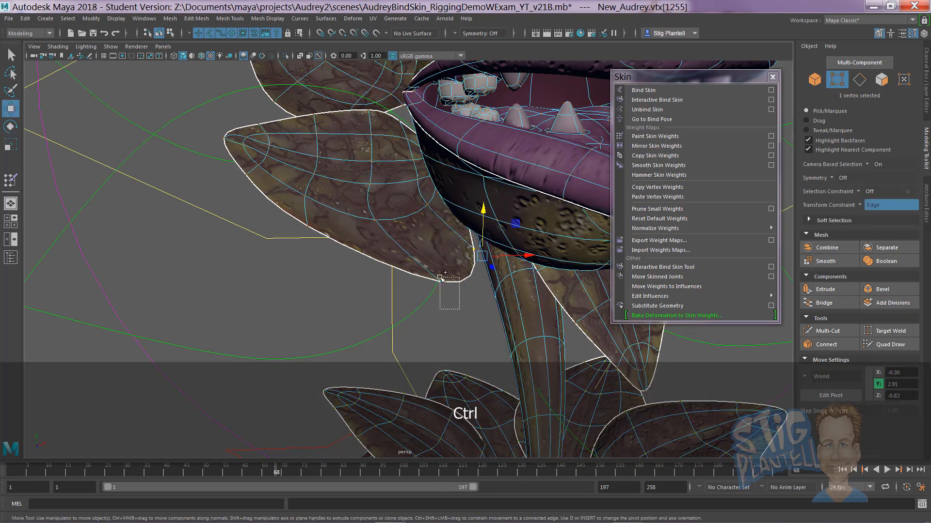
alt+drag(427, 298, 407, 257)
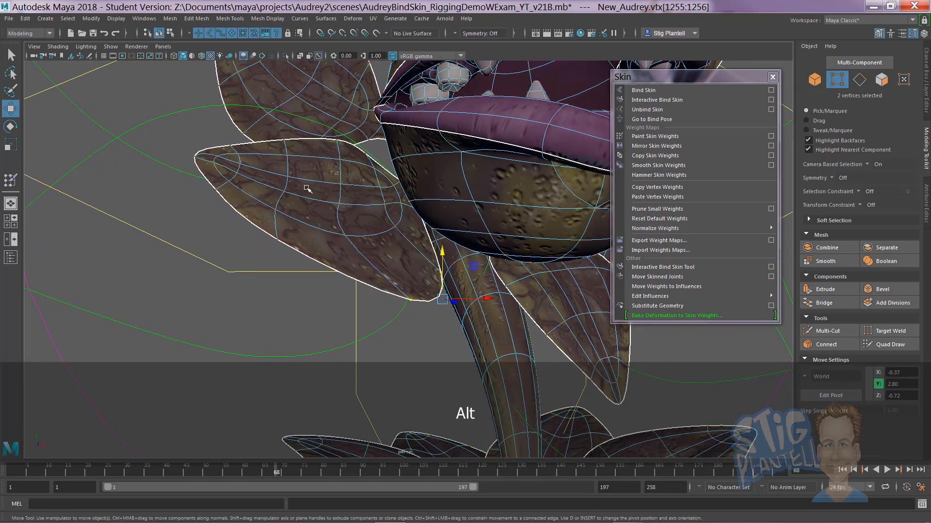
alt+drag(455, 291, 426, 267)
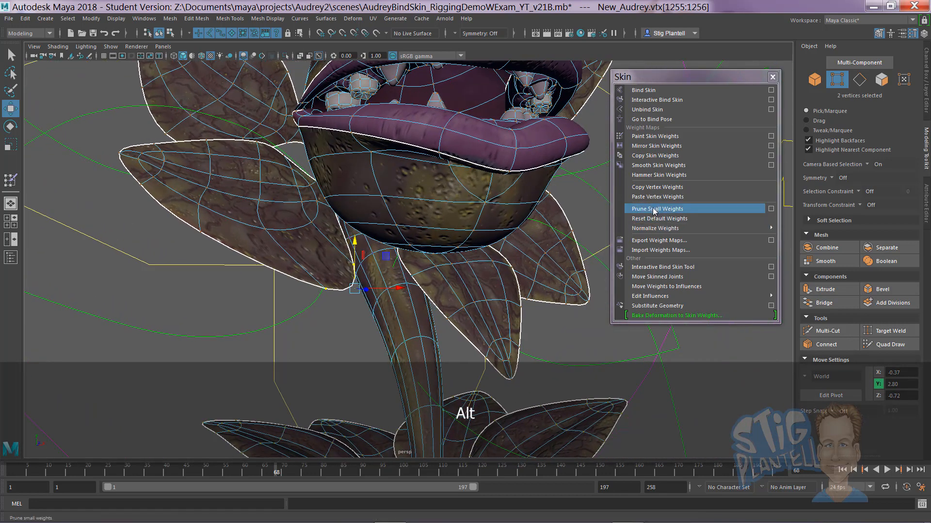
click(658, 175)
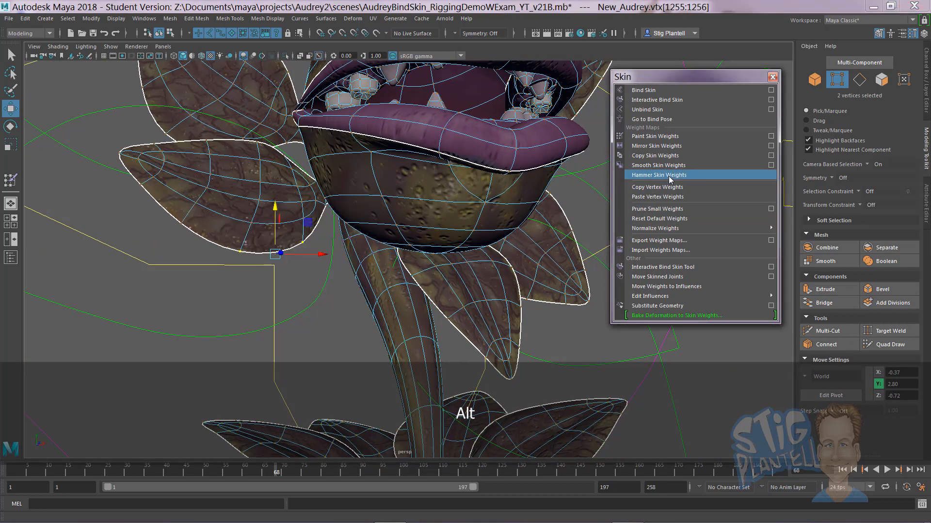
Select Lf_Cntrl_Crv_03, rotate it to test the repaired leaf edge, and undo the test rotation.
alt+right_drag(344, 306, 114, 277)
alt+drag(228, 293, 232, 281)
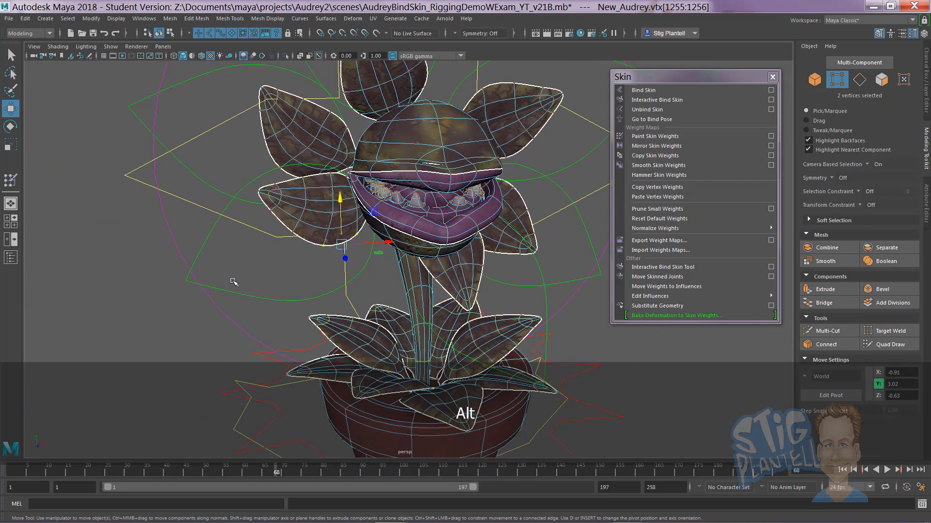
click(276, 296)
alt+right_drag(276, 296, 270, 311)
key(e)
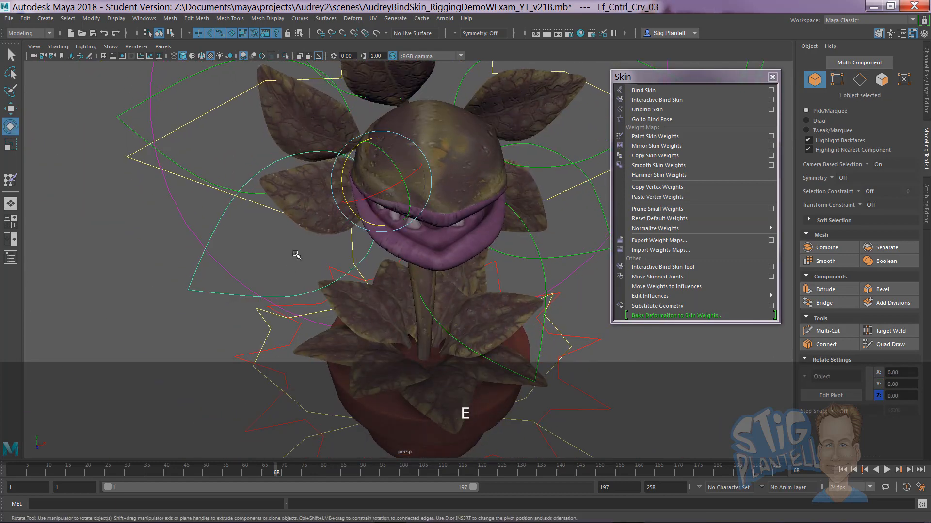
drag(361, 201, 367, 174)
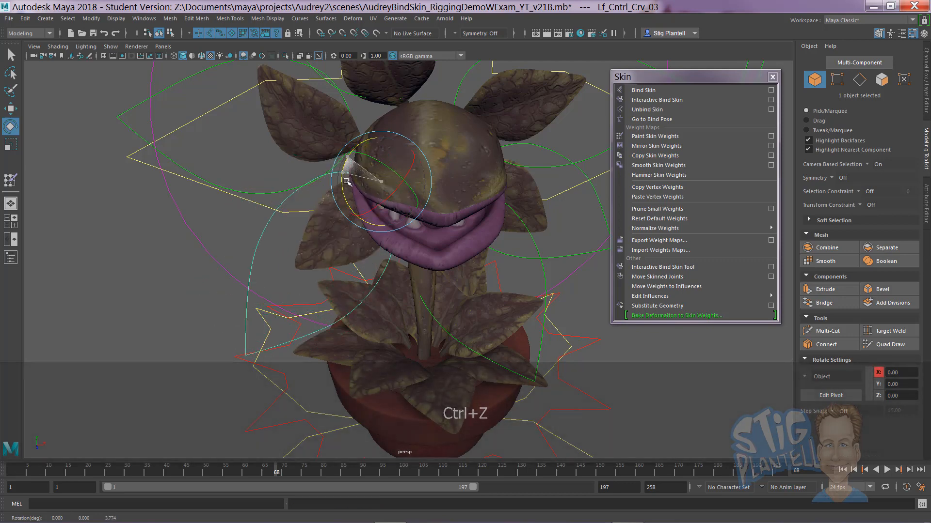
key(ctrl+z)
Set the Rotate Z value of Lf_Cntrl_Crv_03 to 0.
alt+drag(402, 217, 406, 205)
click(927, 72)
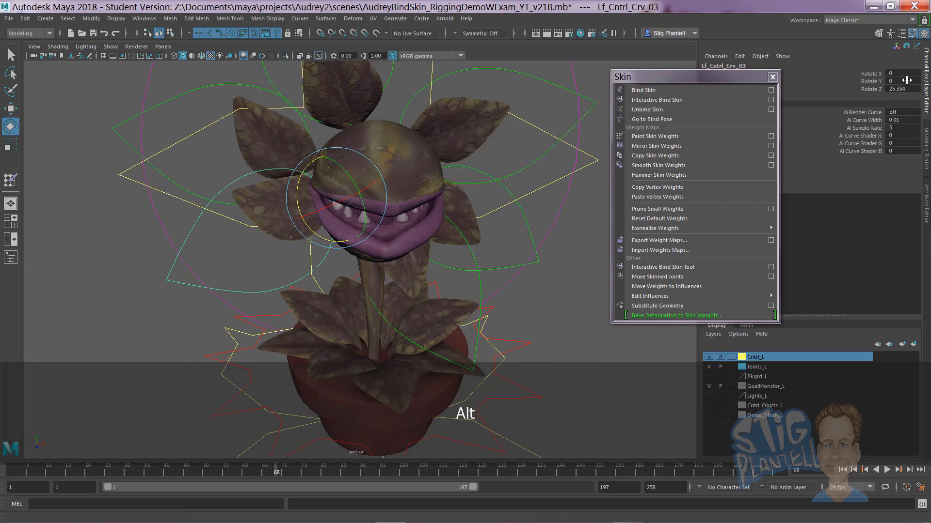
click(904, 89)
text(0)
key(Return)
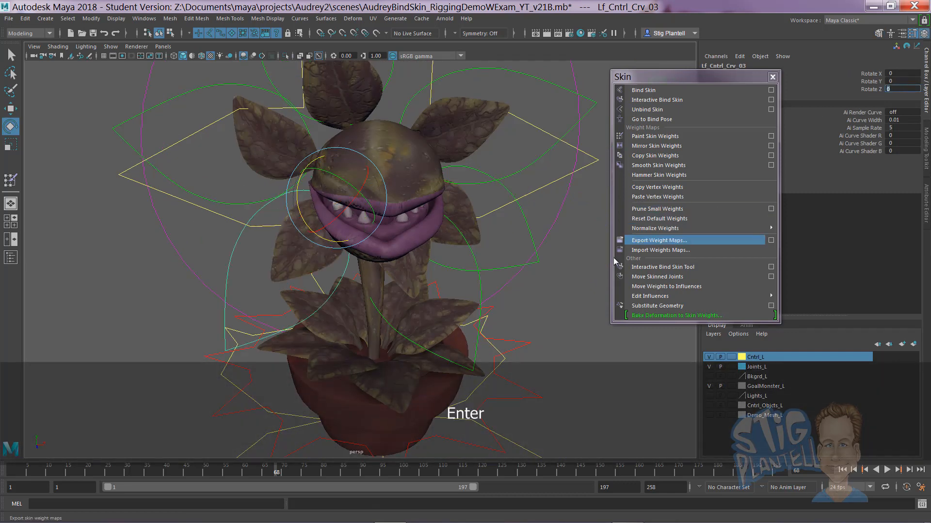
Rotate the leaf control Lf_Cntrl_Crv_05 about Z to about -10.9 degrees to test its deformation.
alt+drag(554, 278, 437, 270)
alt+right_drag(436, 270, 517, 275)
alt+drag(517, 274, 462, 265)
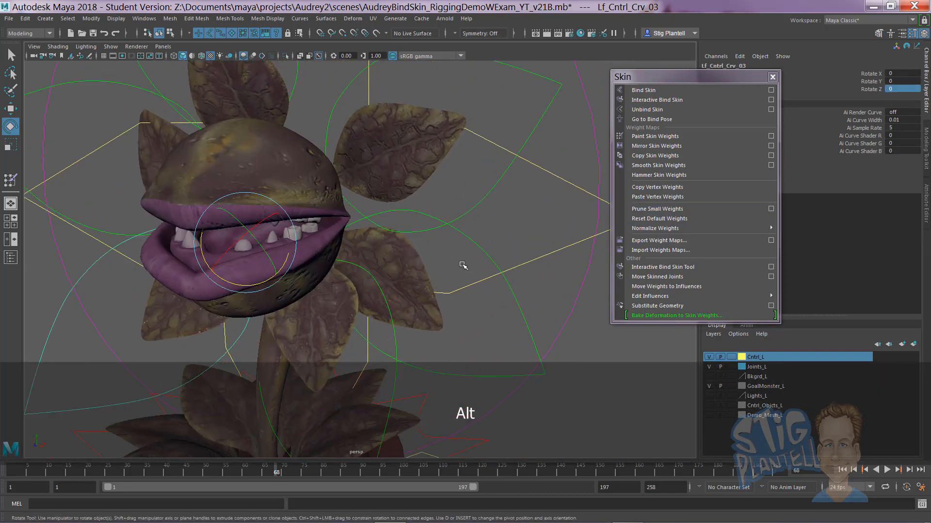
alt+middle_drag(452, 325, 422, 293)
alt+right_drag(422, 293, 459, 293)
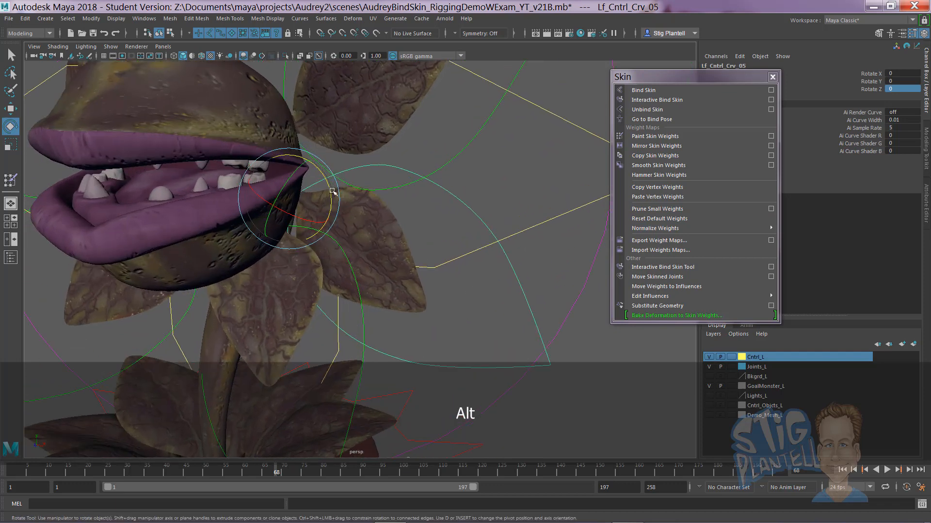
drag(328, 188, 355, 195)
Hammer the skin weights of New_Audrey vertices 1189 and 1190 on the leaf edge where the two lower leaves overlap.
click(590, 357)
alt+middle_drag(307, 262, 329, 266)
alt+right_drag(417, 291, 574, 318)
alt+drag(281, 277, 325, 247)
click(326, 247)
right_click(325, 248)
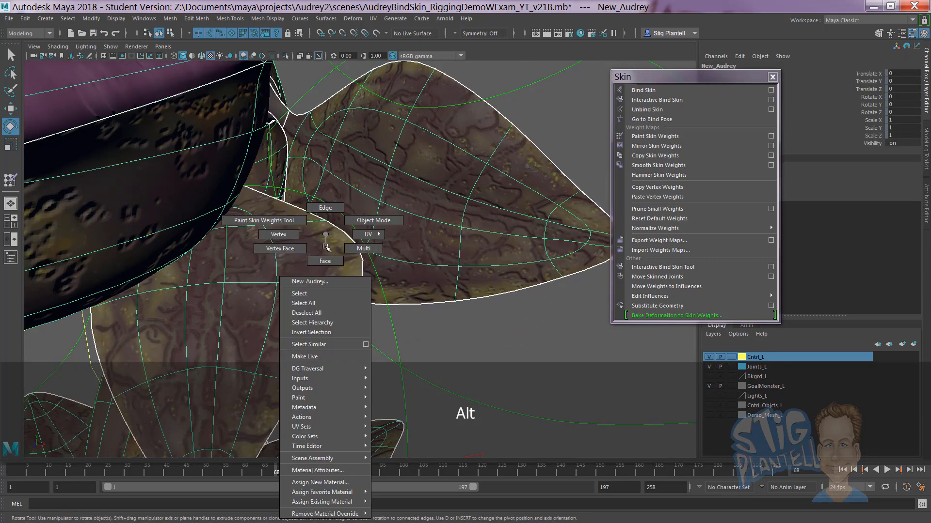
click(297, 237)
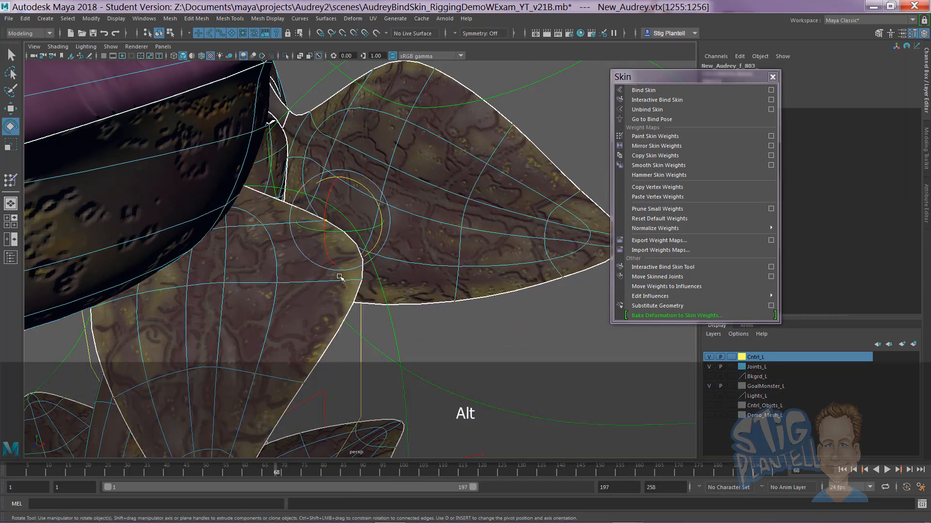
click(340, 277)
key(w)
alt+right_drag(311, 268, 383, 316)
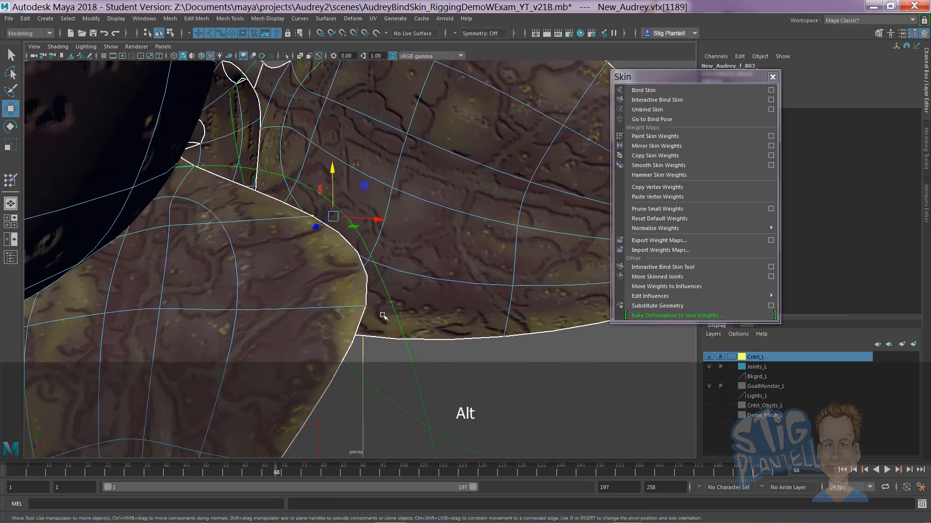
click(675, 177)
alt+right_drag(474, 312, 257, 277)
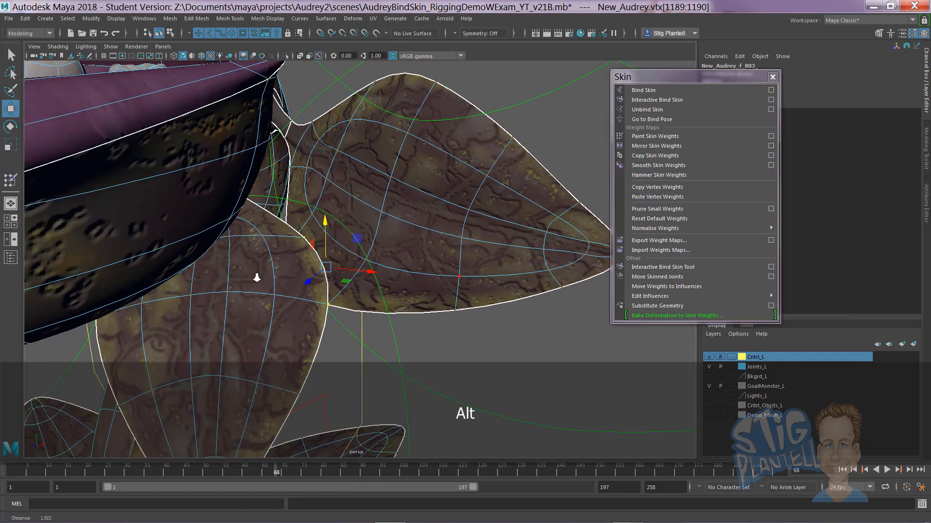
Rotate the leaf control Lf_Cntrl_Crv_04 about X to about -18.7 degrees.
alt+right_drag(428, 300, 247, 279)
alt+middle_drag(390, 254, 439, 208)
alt+right_drag(439, 208, 349, 218)
alt+drag(369, 252, 465, 285)
key(e)
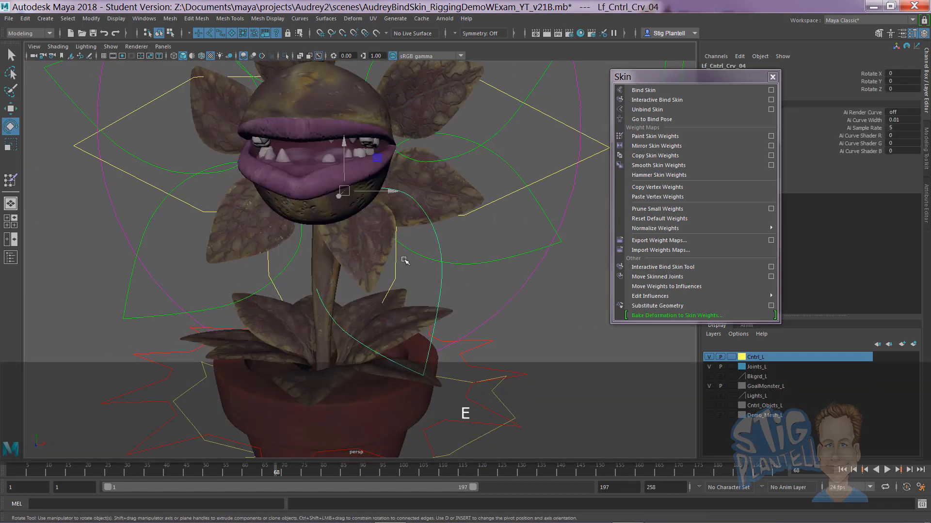
drag(353, 219, 343, 197)
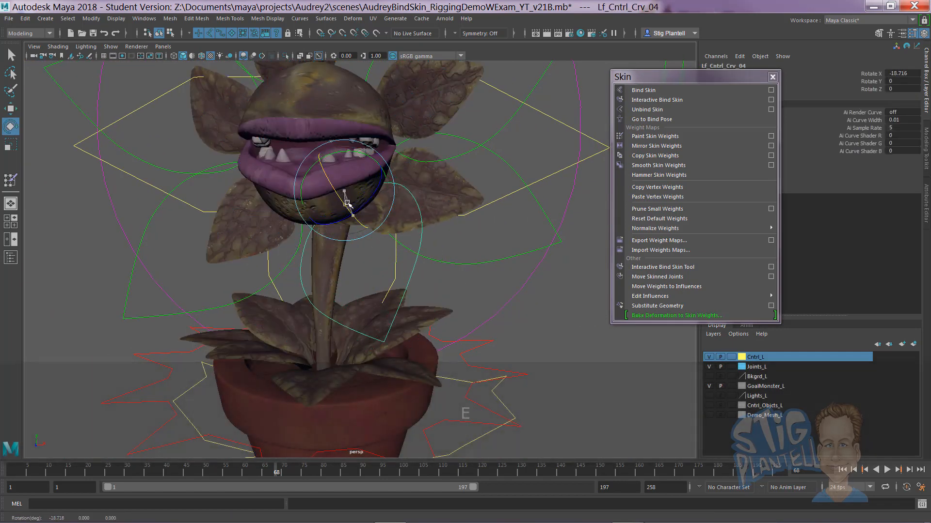
Hammer the skin weights of mesh vertices 1218 and 1219 on the lower edge of the leaf beside the rotated one.
click(453, 191)
alt+drag(492, 221, 475, 237)
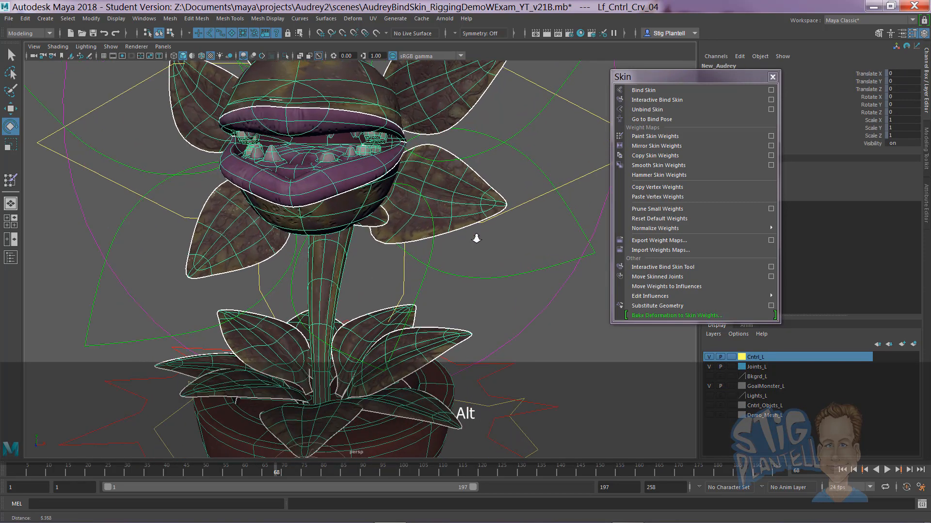
alt+right_drag(475, 237, 523, 242)
alt+drag(427, 252, 373, 236)
alt+middle_drag(372, 236, 374, 238)
alt+right_drag(375, 238, 417, 260)
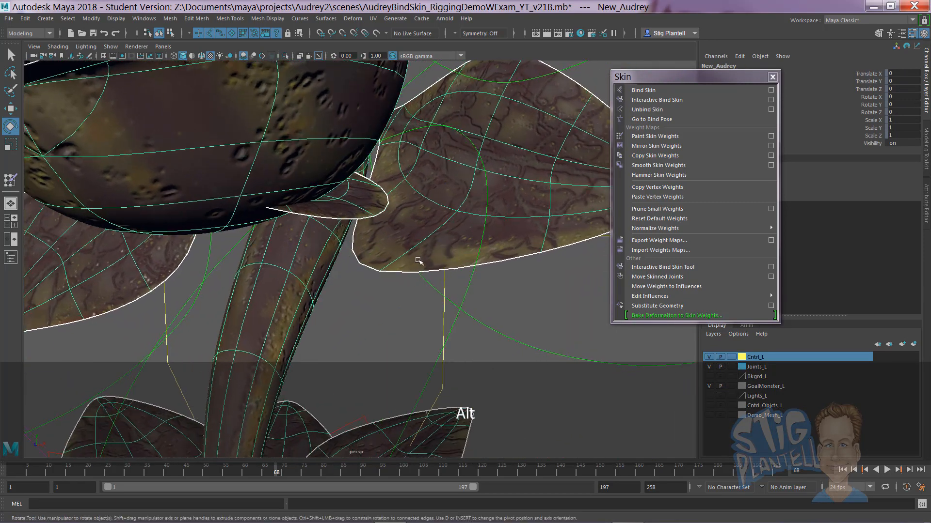
right_drag(386, 235, 342, 234)
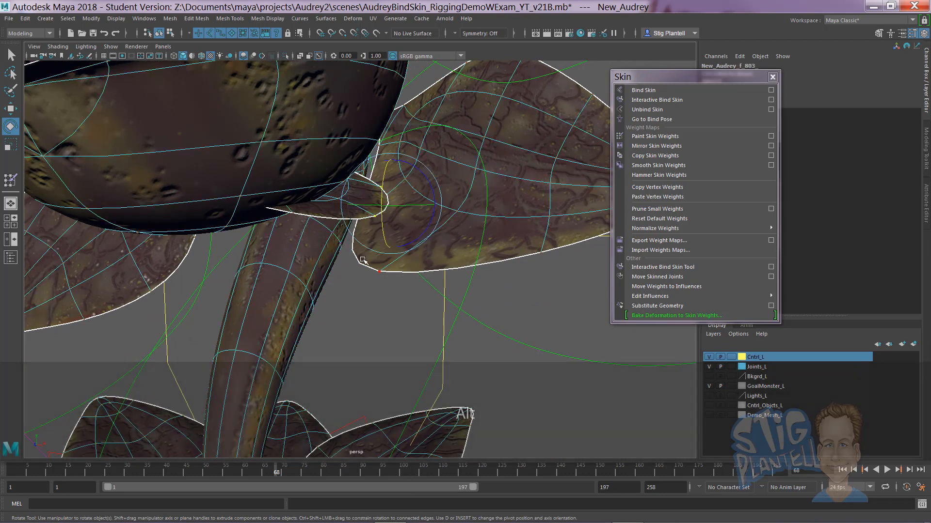
drag(387, 278, 389, 281)
mouse_move(389, 280)
alt+mouse_down()
mouse_move(369, 272)
mouse_move(376, 273)
alt+mouse_up()
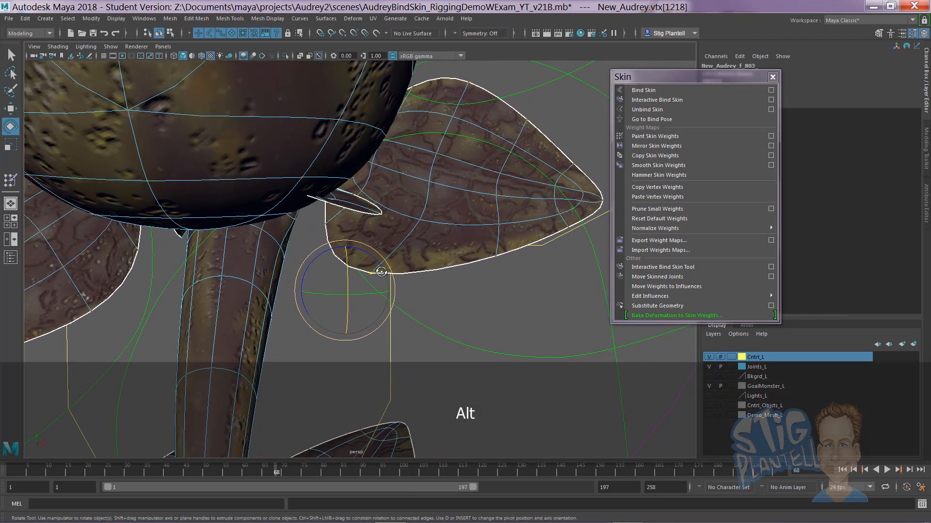
key(w)
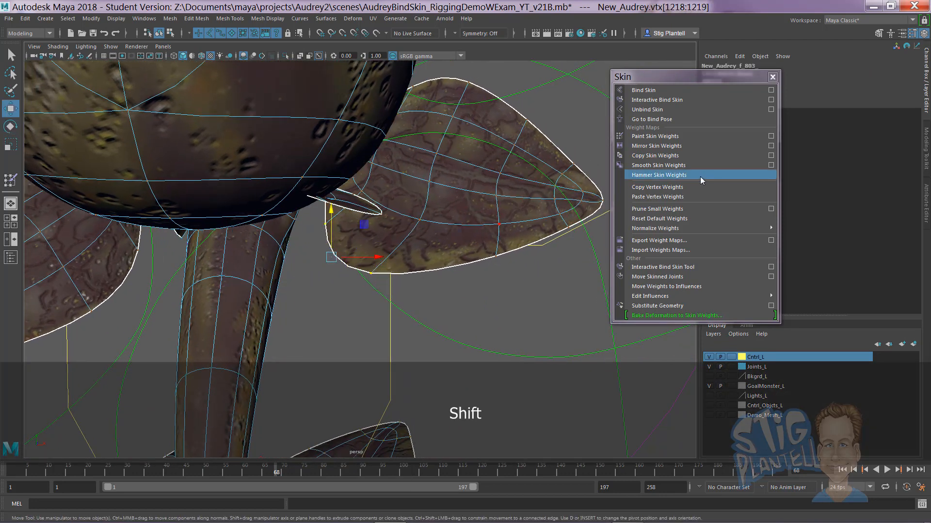
click(668, 177)
Test-rotate the leaf control Lf_Cntrl_Crv_05 about X to about -26.7 degrees and undo that rotation.
alt+right_drag(485, 302, 362, 286)
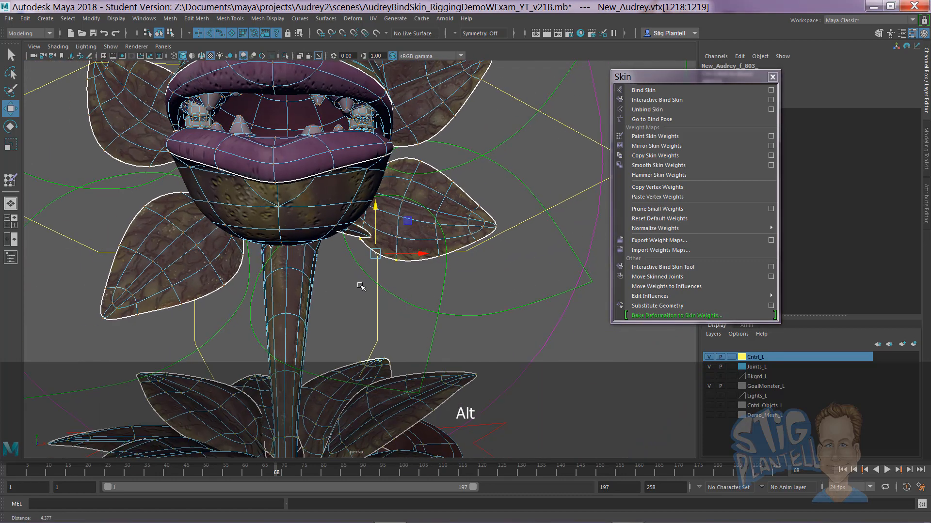
alt+drag(450, 291, 389, 301)
alt+right_drag(389, 301, 282, 276)
alt+drag(402, 269, 443, 273)
click(450, 294)
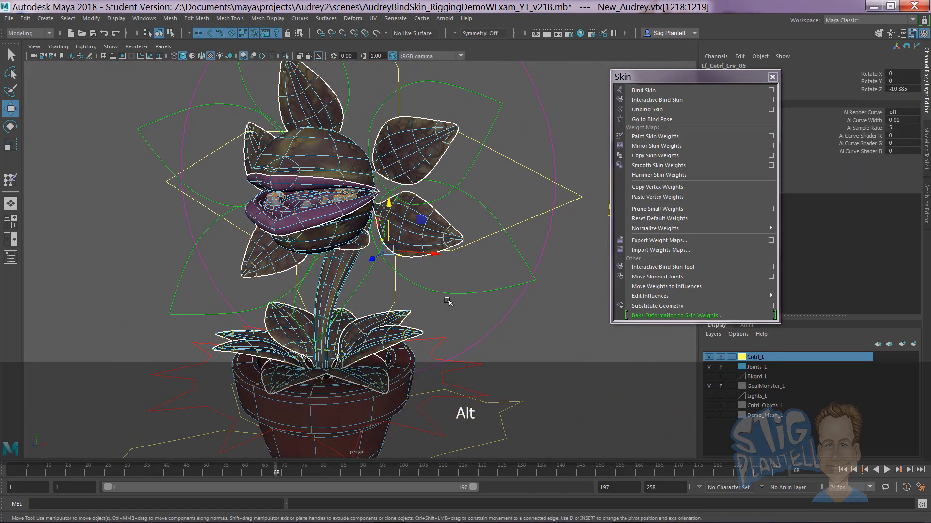
key(e)
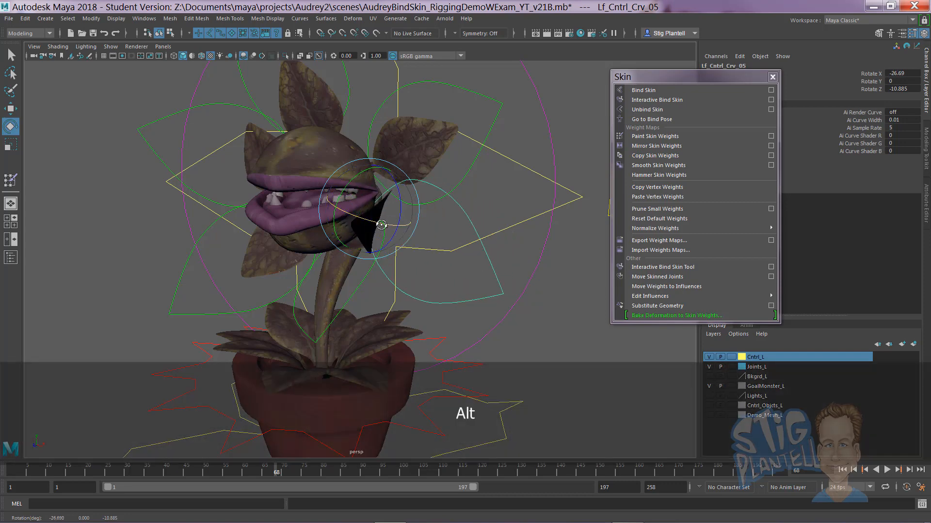
alt+drag(373, 224, 429, 243)
key(ctrl+z)
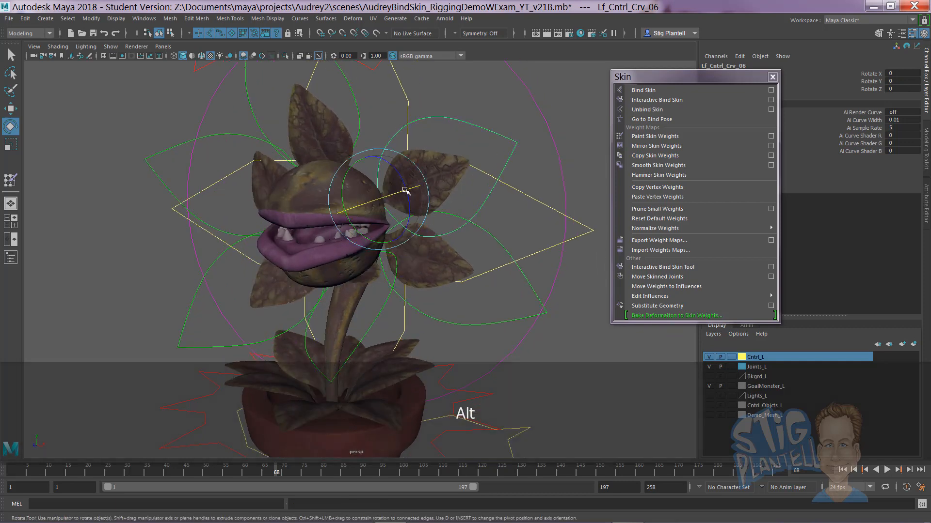
Rotate Lf_Cntrl_Crv_06 about X to about -6.9 degrees and hammer the skin weights of the vertices around the mouth corner.
drag(380, 197, 350, 214)
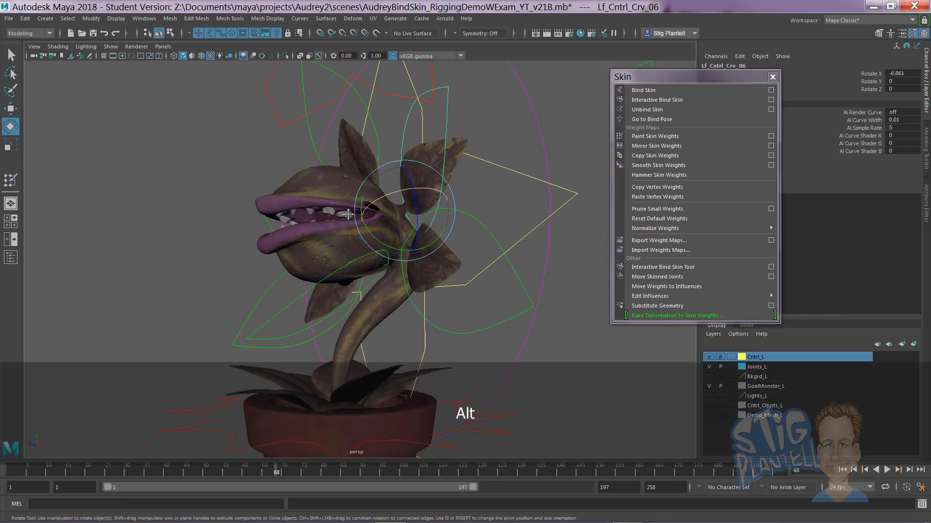
alt+right_drag(350, 214, 440, 255)
click(371, 236)
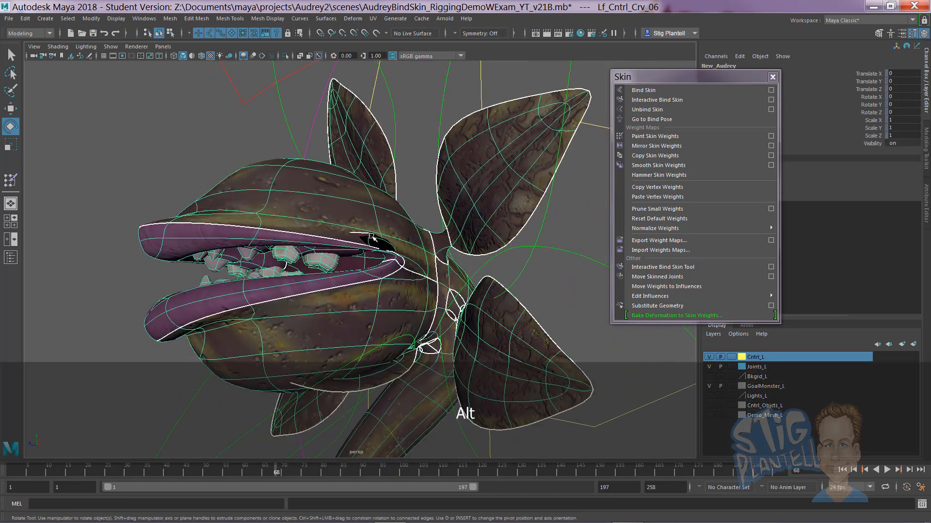
right_click(372, 236)
right_drag(372, 235, 333, 236)
alt+drag(431, 248, 333, 237)
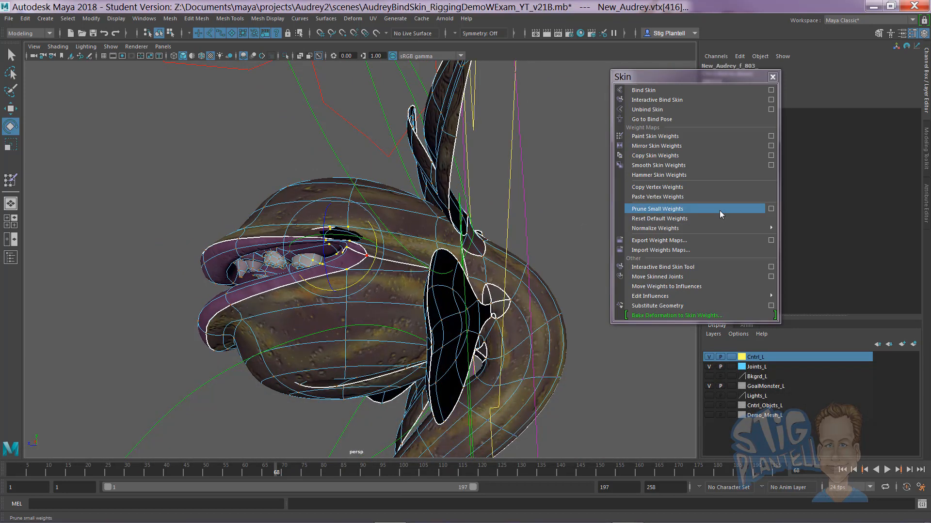
click(684, 174)
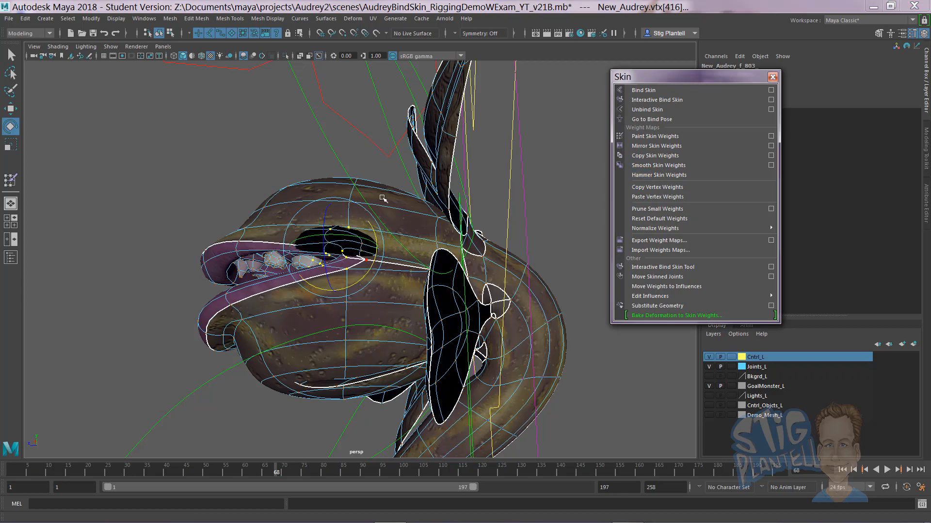
Select the vertices inside the black patch above the mouth corner and hammer their skin weights.
alt+drag(214, 213, 183, 214)
click(184, 186)
alt+right_drag(329, 239, 434, 248)
alt+drag(435, 248, 319, 220)
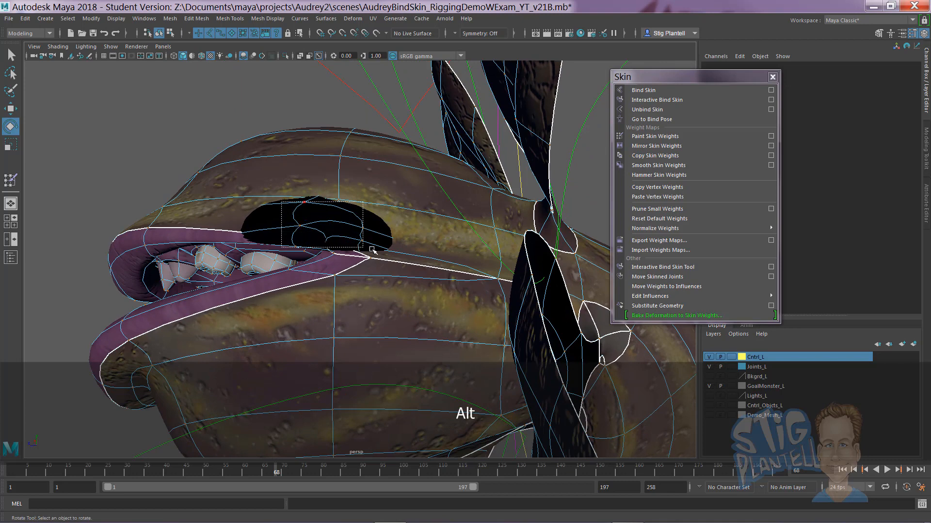
click(659, 175)
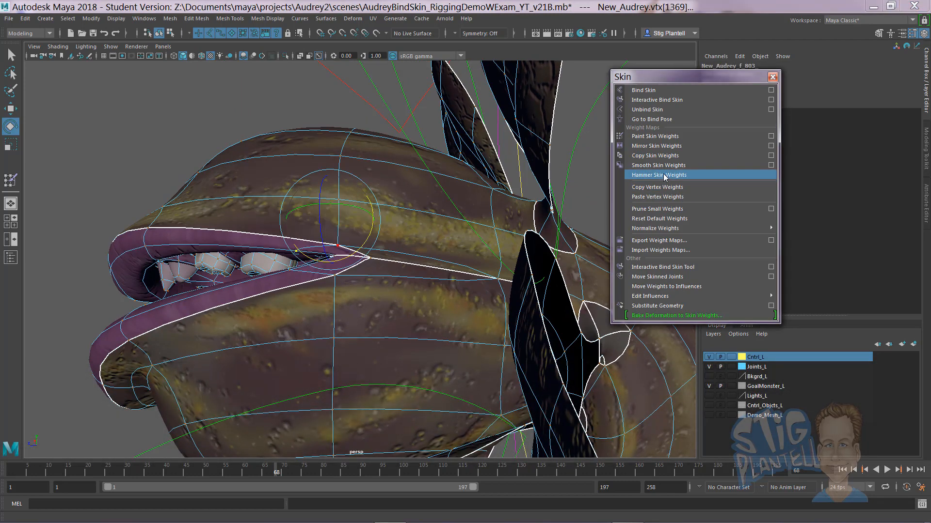
Try another rotation of the leaf control Lf_Cntrl_Crv_06 and undo it.
alt+drag(349, 220, 526, 276)
alt+right_drag(485, 272, 179, 225)
click(484, 152)
click(430, 220)
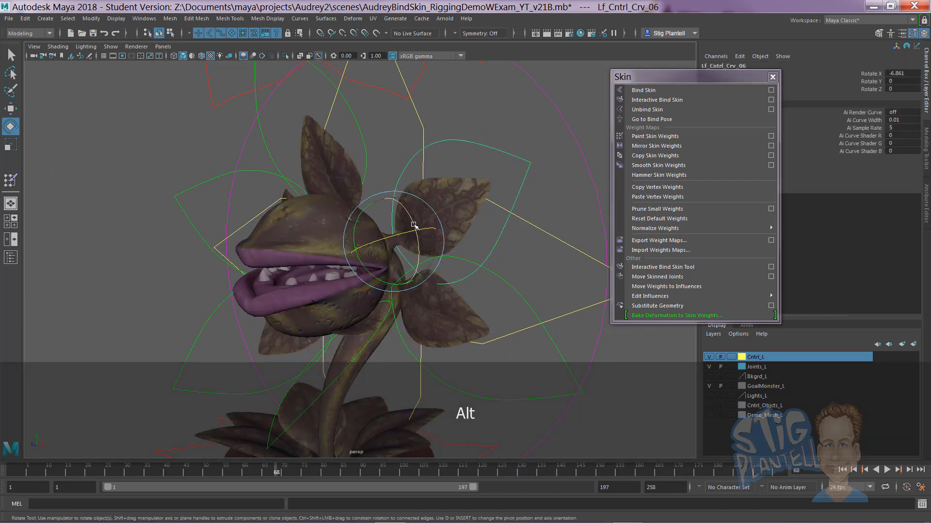
drag(413, 225, 336, 246)
key(ctrl+z)
key(ctrl+z)
alt+right_drag(337, 245, 558, 271)
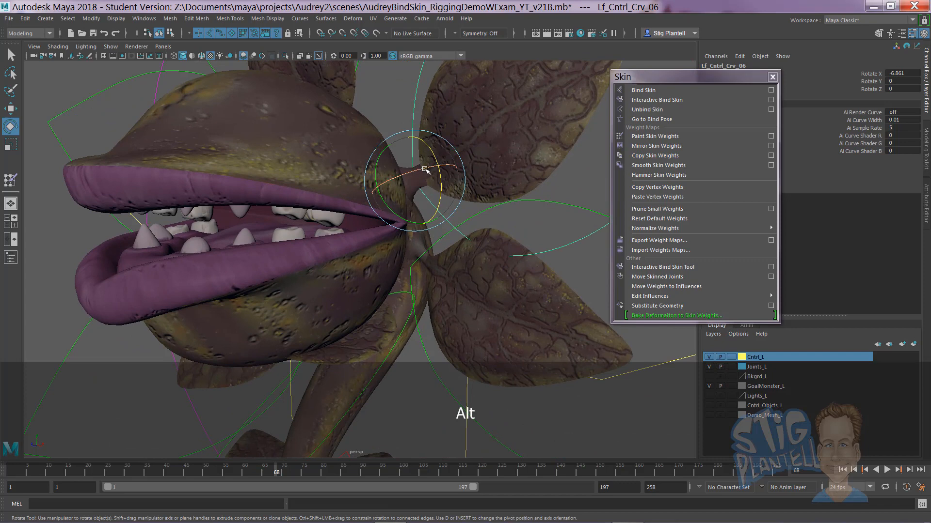
Set the Leaf_06 smooth skin weight of vertices 1373 and 1446 to 0 in the Component Editor.
click(393, 129)
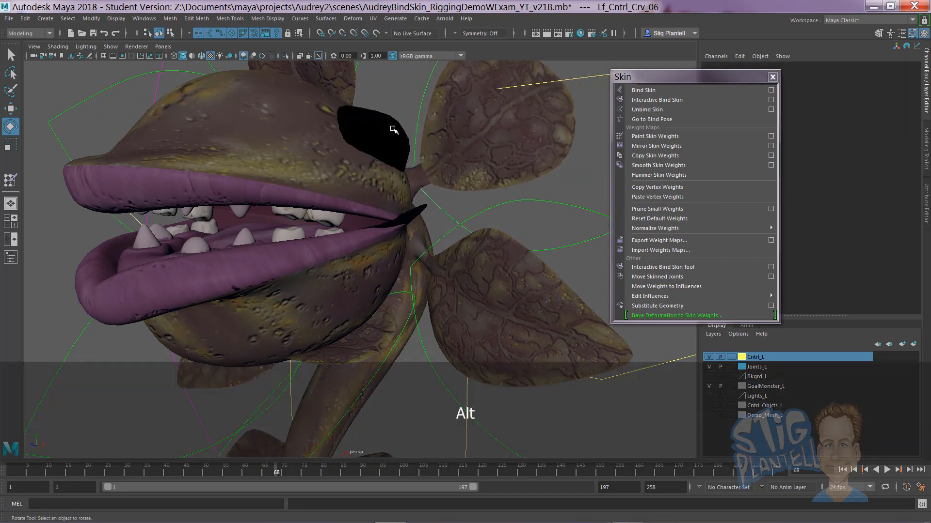
mouse_move(394, 130)
alt+mouse_down()
mouse_move(409, 133)
mouse_move(387, 122)
alt+mouse_up()
click(388, 123)
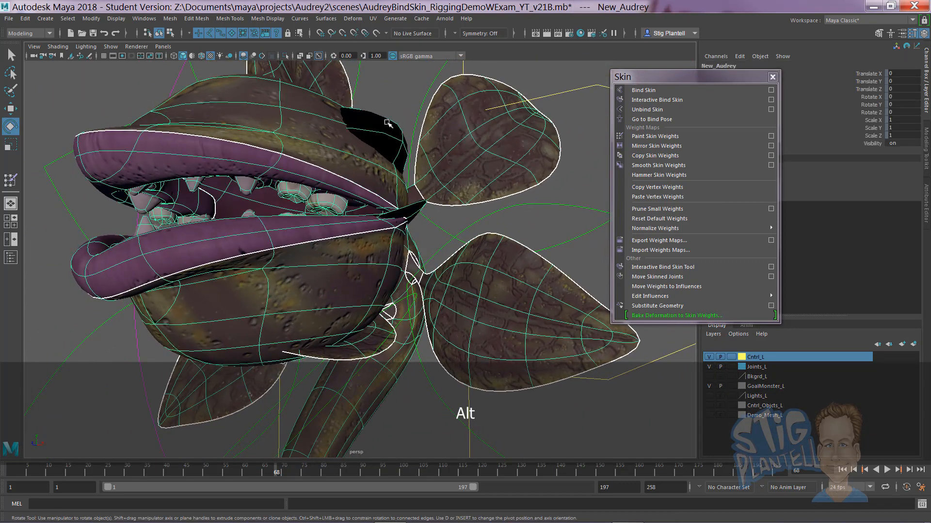
right_drag(387, 123, 359, 122)
alt+drag(359, 121, 422, 193)
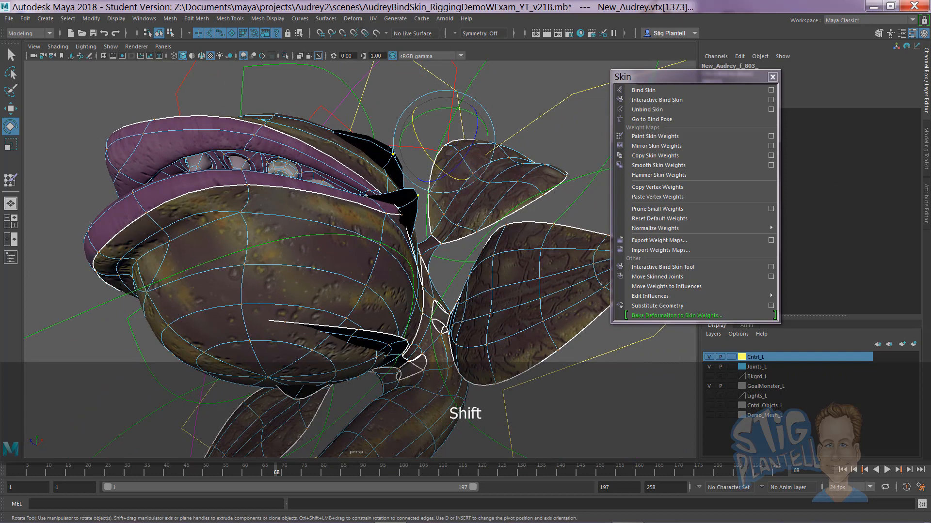
drag(930, 189, 896, 152)
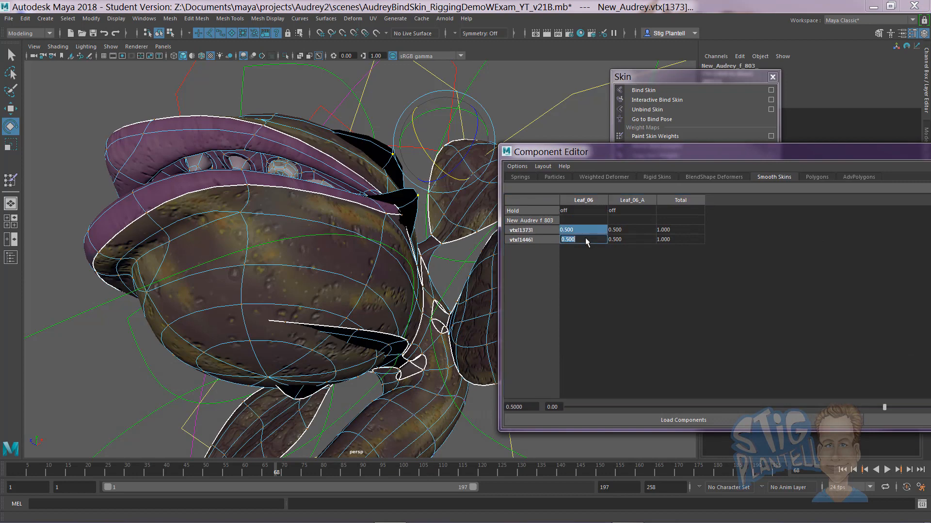
text(0)
key(Return)
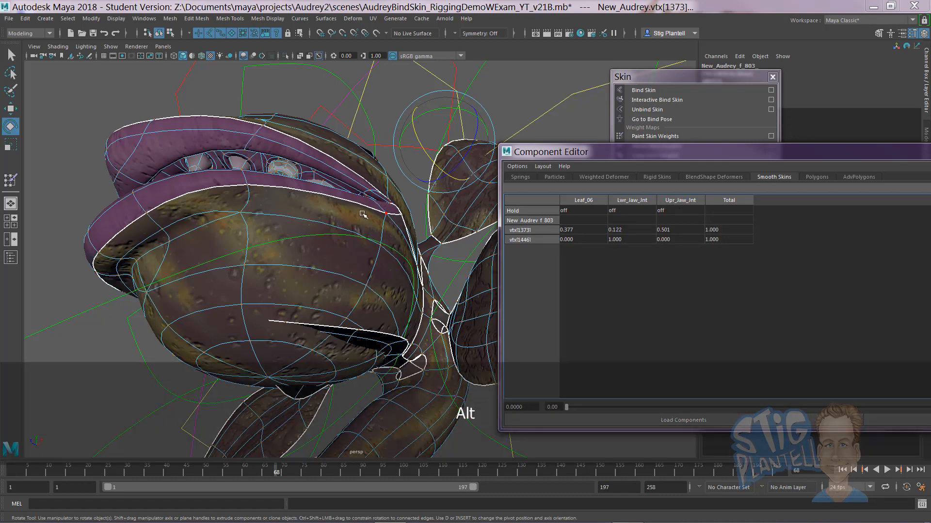
Set the Upr_Jaw_Jnt smooth skin weight of vertices 1377 and 1418 on the back of the head to 1.
alt+drag(310, 243, 364, 235)
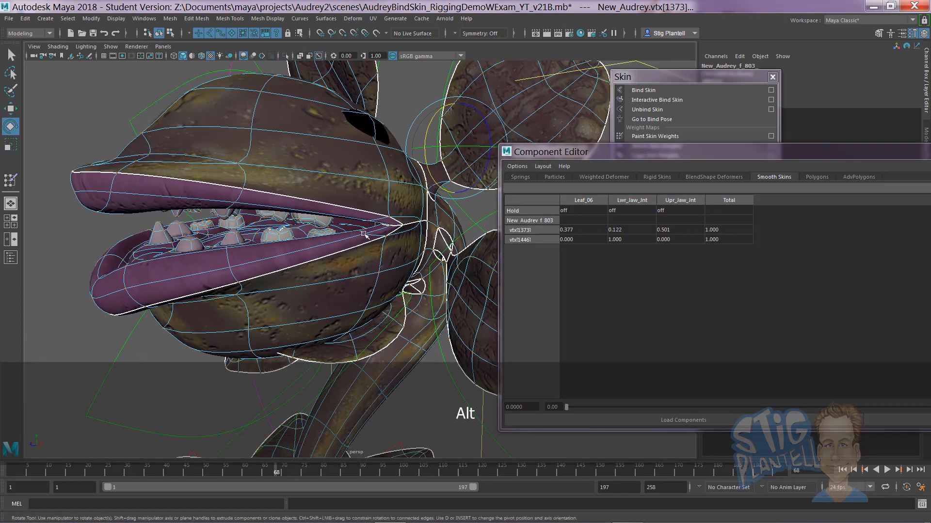
alt+drag(375, 123, 377, 110)
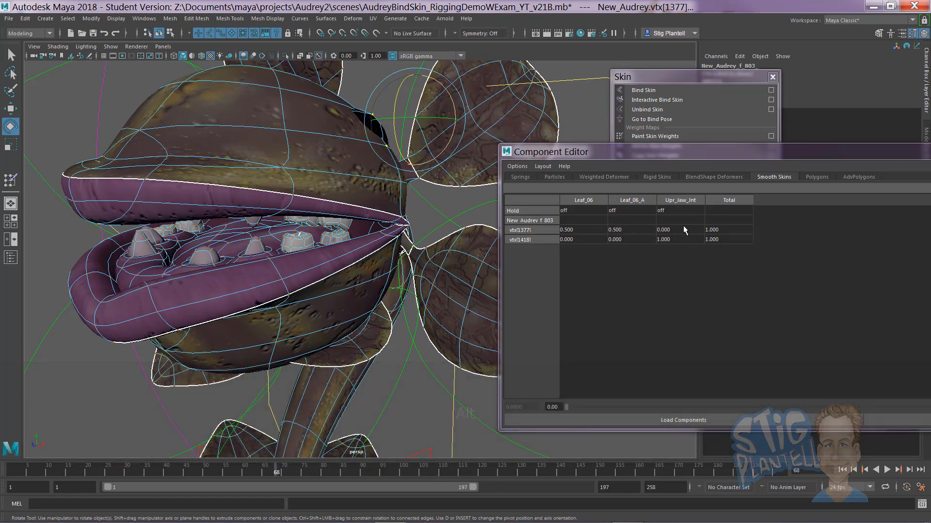
drag(683, 226, 682, 239)
text(1)
key(Return)
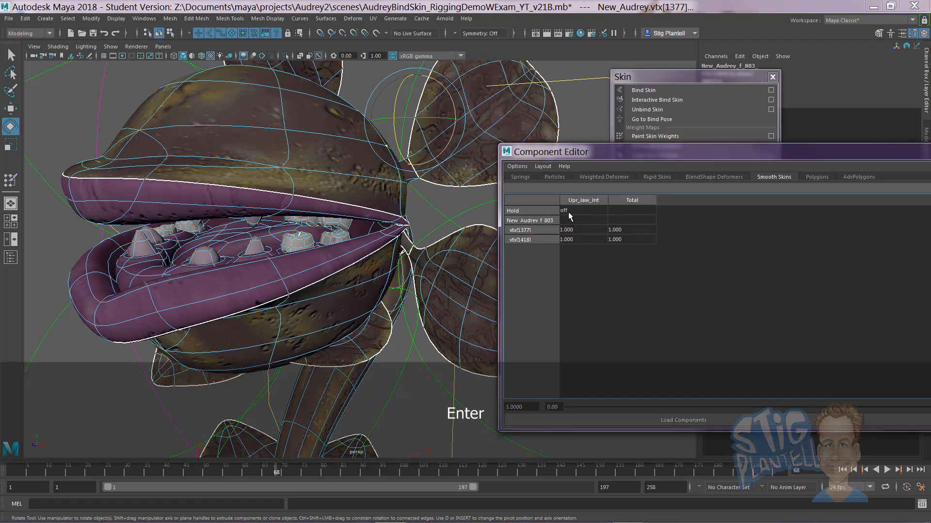
Rotate the leaf control Lf_Cntrl_Crv_06 about X to about -41.3 degrees to test the corrected weights.
click(100, 72)
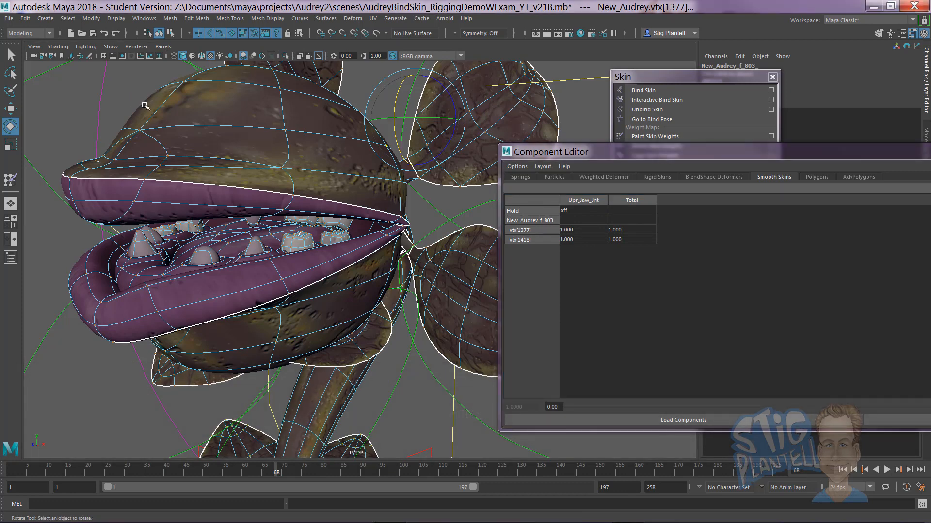
alt+scroll(391, 162, down, 5)
mouse_move(390, 163)
alt+mouse_down()
mouse_move(366, 154)
mouse_move(389, 165)
alt+mouse_up()
click(373, 165)
drag(308, 210, 354, 177)
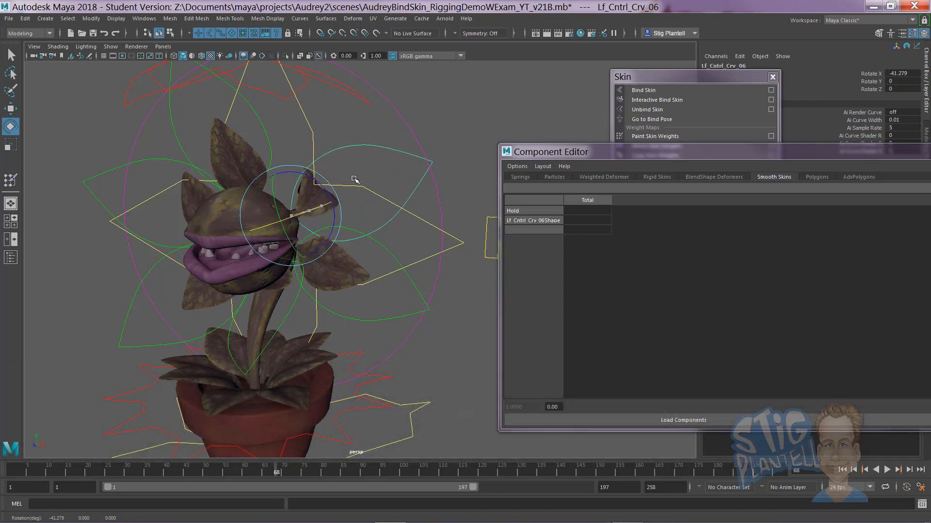
Switch the New_Audrey mesh to vertex selection and select vertices 1452 and 1456 on the side of the head.
alt+drag(329, 206, 280, 191)
alt+middle_drag(280, 191, 390, 208)
alt+right_drag(390, 209, 478, 237)
alt+drag(369, 204, 324, 196)
alt+middle_drag(430, 196, 355, 220)
alt+right_drag(355, 220, 444, 240)
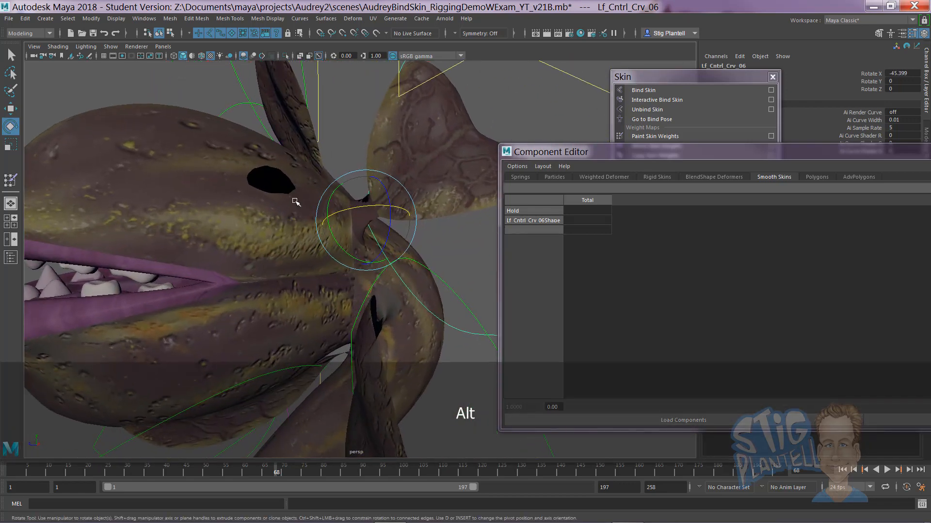
click(287, 221)
right_click(287, 221)
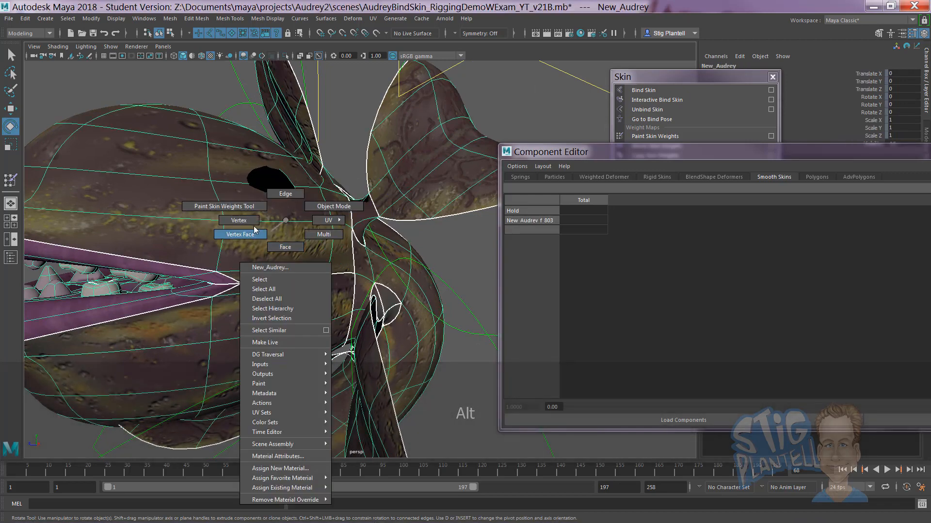
right_drag(256, 230, 242, 223)
alt+drag(352, 223, 338, 225)
click(338, 225)
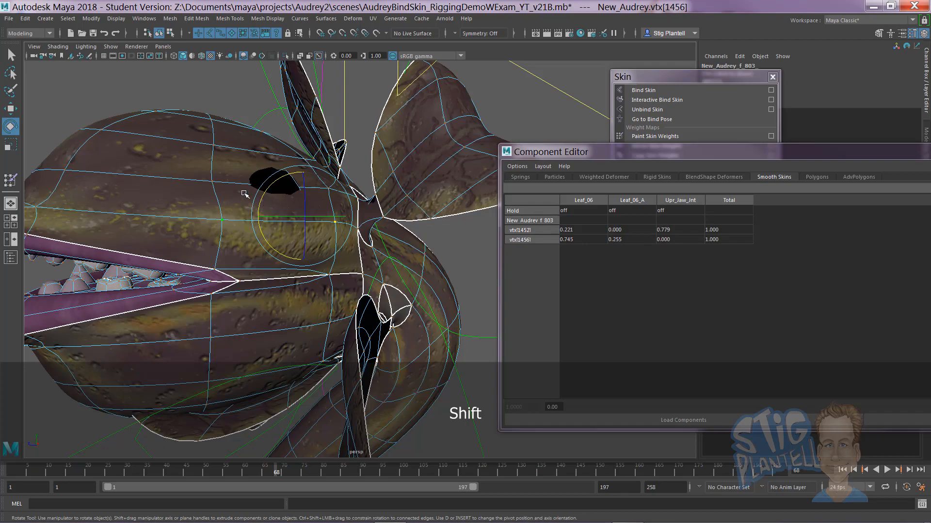
Display the model in wireframe, move the Component Editor out of the way and turn off Camera Based Selection.
mouse_move(241, 186)
alt+mouse_down()
mouse_move(299, 182)
mouse_move(241, 203)
alt+mouse_up()
alt+right_drag(240, 203, 248, 174)
alt+middle_drag(249, 174, 302, 215)
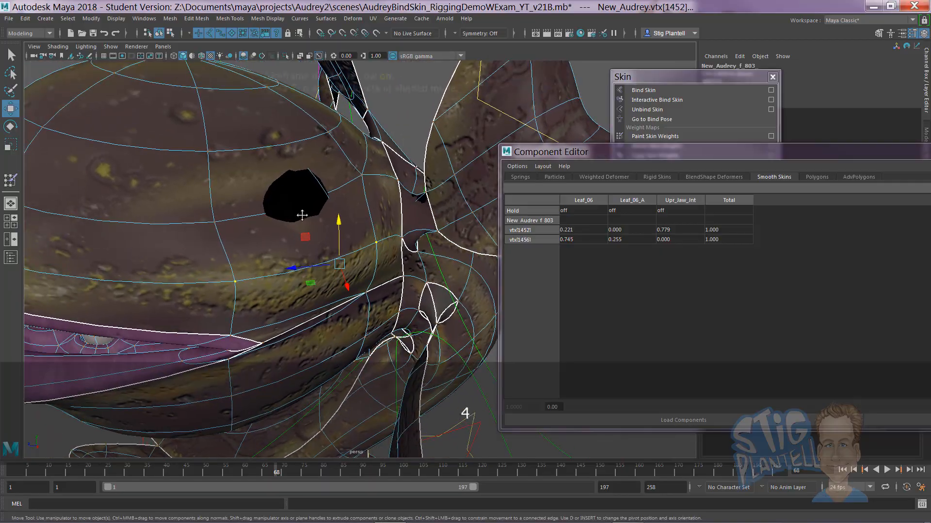
key(4)
alt+drag(302, 216, 300, 194)
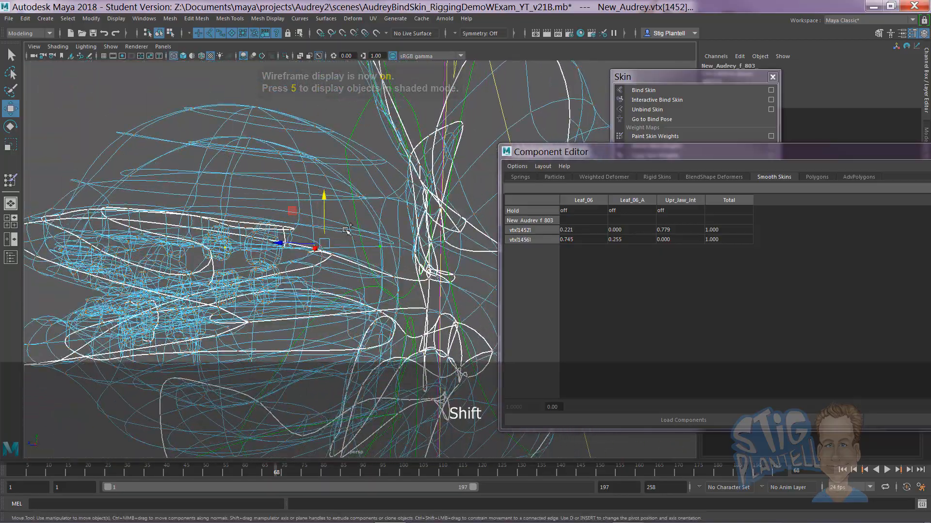
drag(868, 152, 848, 347)
click(927, 148)
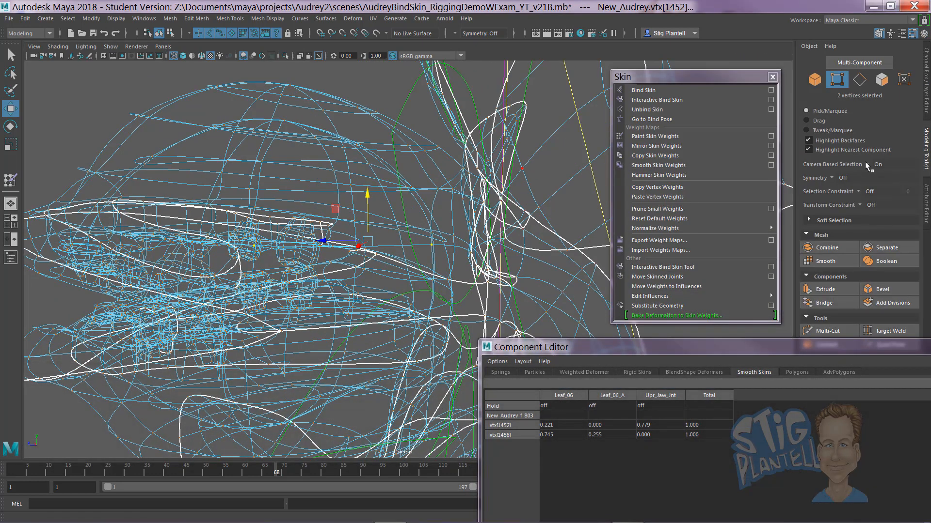
Add vertex 1376 to the selection and try Hammer Skin Weights on the three stray vertices in shaded display.
alt+drag(368, 189, 378, 172)
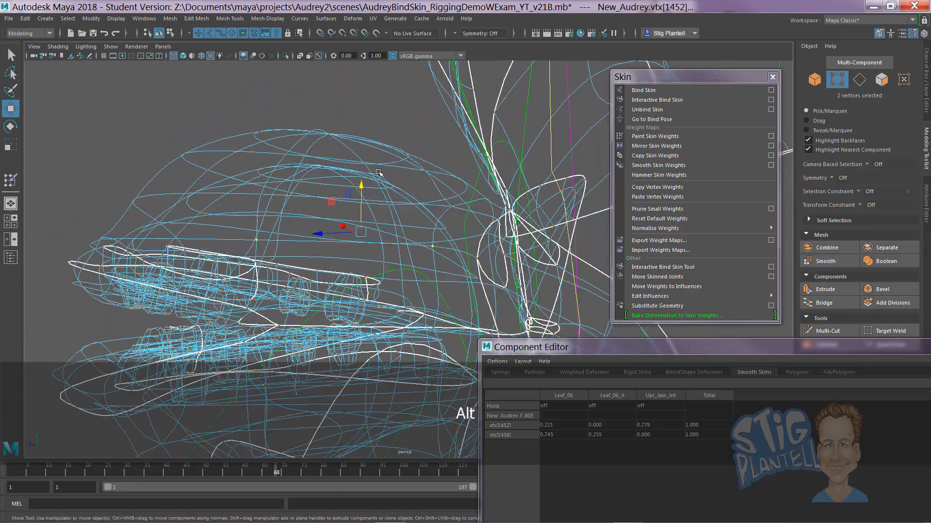
mouse_move(370, 210)
alt+mouse_down()
mouse_move(415, 198)
mouse_move(314, 170)
alt+mouse_up()
key(5)
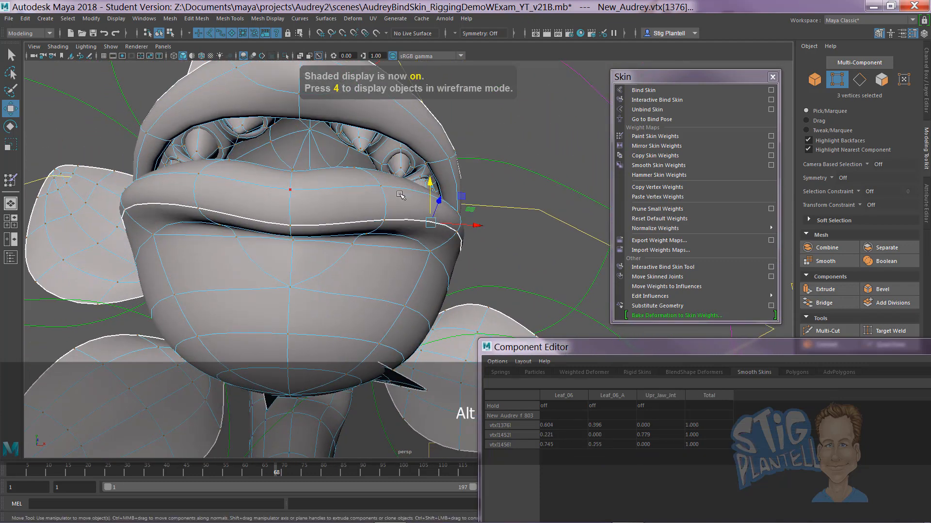
mouse_move(401, 195)
alt+mouse_down()
mouse_move(404, 208)
mouse_move(443, 204)
alt+mouse_up()
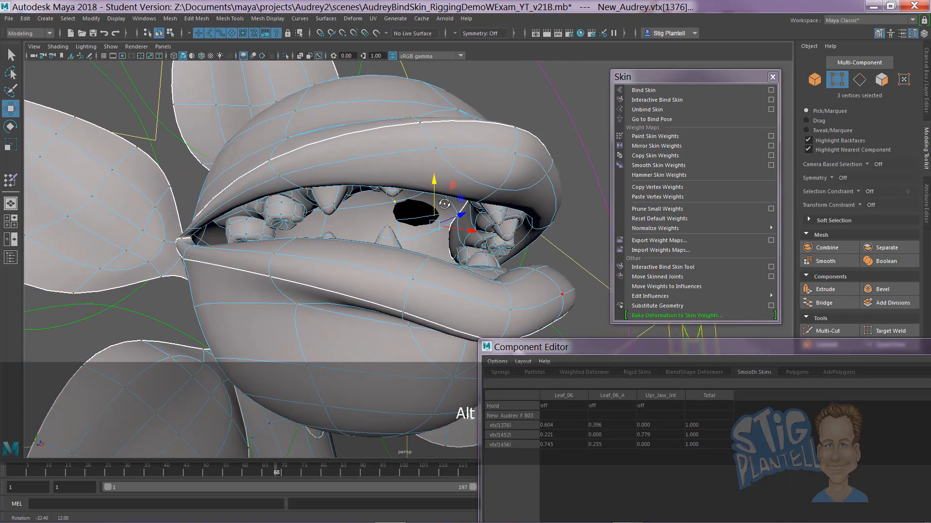
click(683, 178)
alt+drag(443, 221, 323, 235)
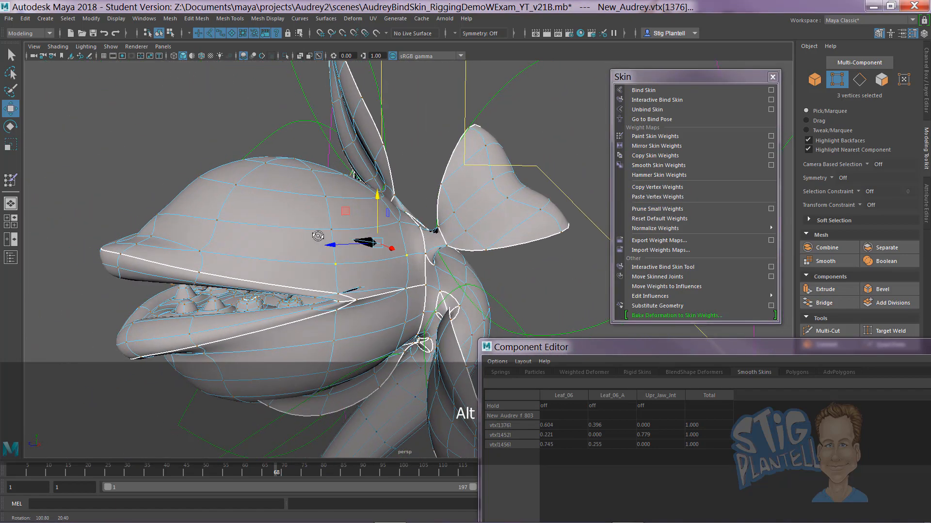
Clear the selection in wireframe and pick vertex 1383 on the head to check its skin weights.
key(4)
alt+drag(317, 236, 336, 198)
click(429, 195)
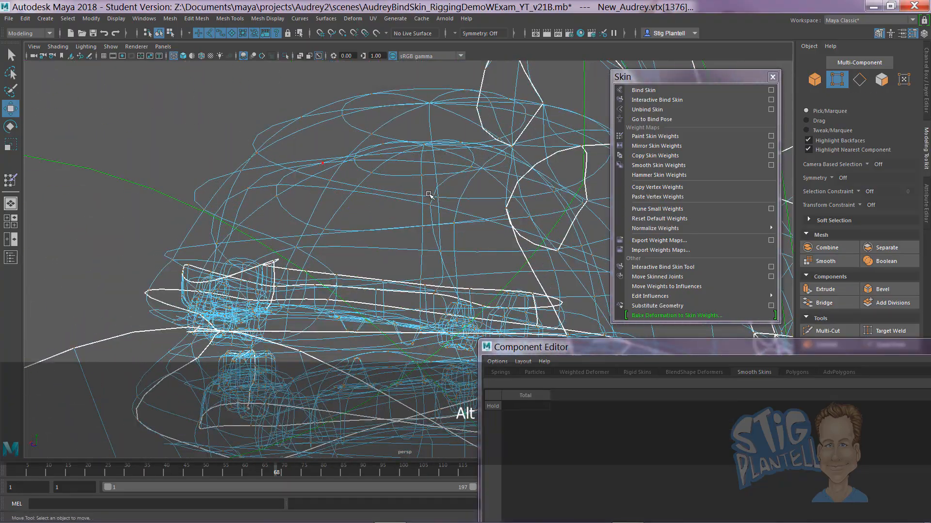
click(357, 186)
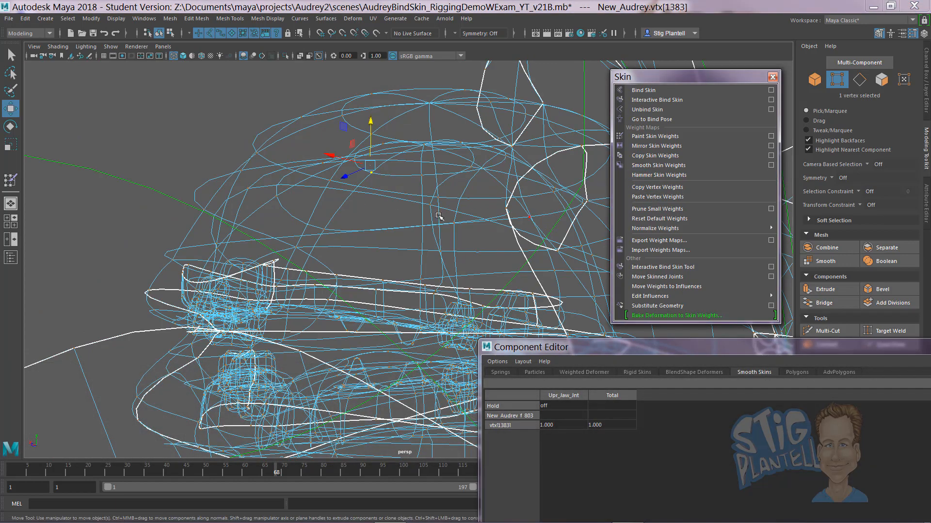
Activate the Paint Skin Weights Tool on the mesh, display its settings and choose the Upr_Jaw_Jnt influence.
key(5)
mouse_move(409, 222)
alt+right_down()
mouse_move(391, 246)
mouse_move(387, 228)
alt+right_up()
alt+drag(388, 228, 345, 206)
right_click(316, 192)
click(285, 179)
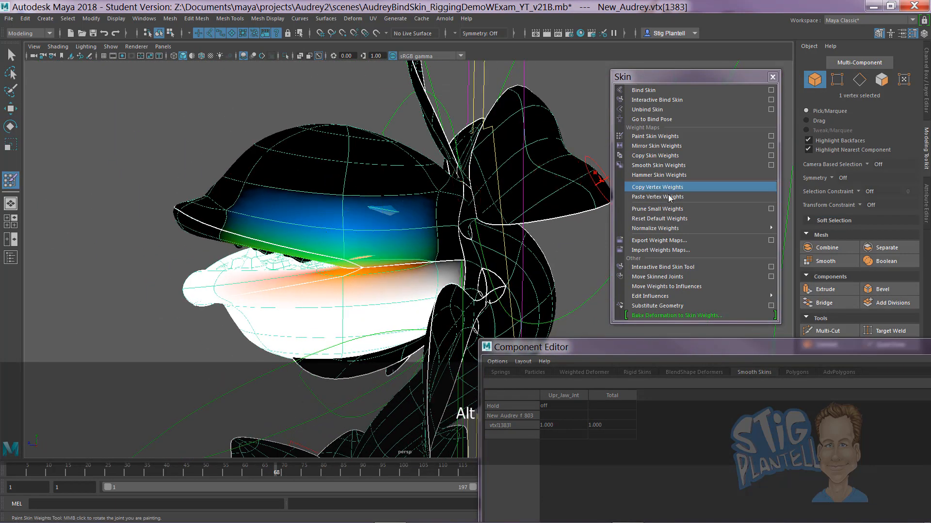
drag(646, 349, 930, 322)
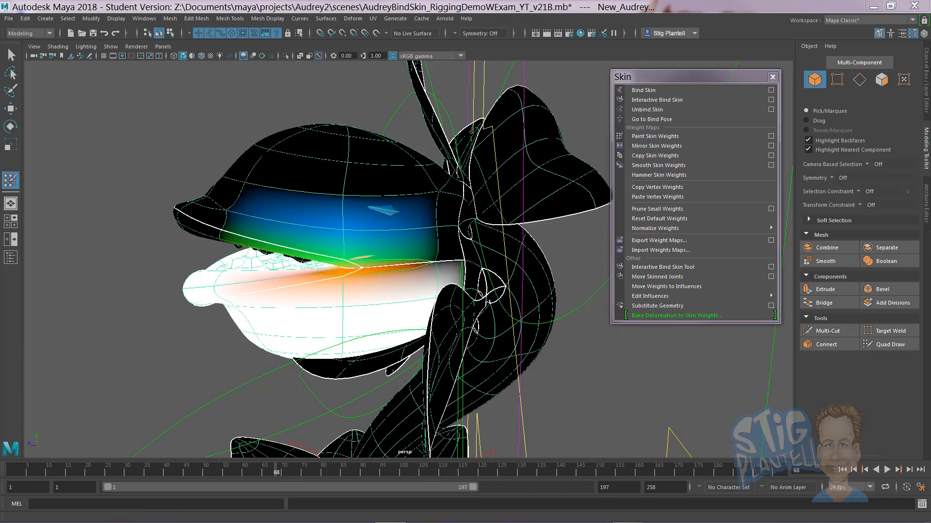
click(770, 137)
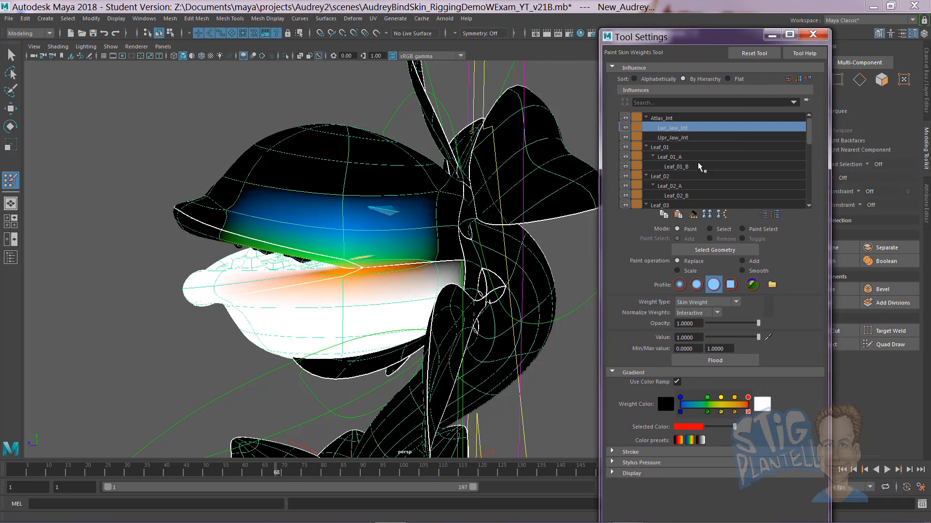
click(669, 140)
alt+drag(378, 242, 381, 209)
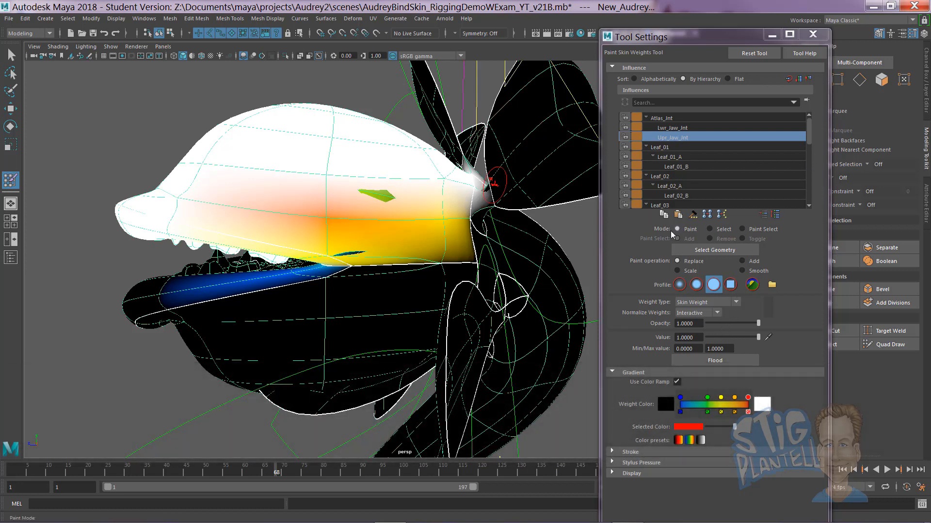
Enlarge the paint brush and reactivate the Paint Skin Weights Tool on the New_Audrey mesh.
key(b)
drag(339, 206, 332, 204)
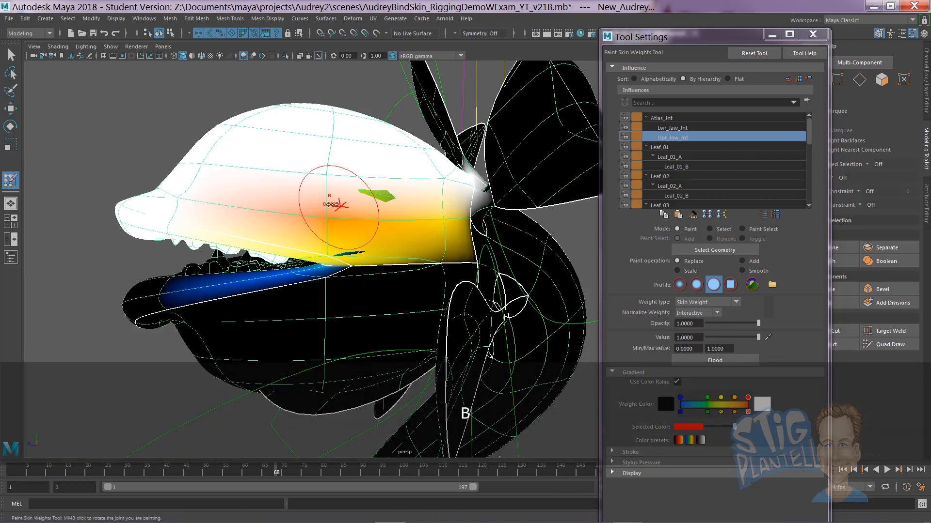
right_drag(306, 206, 331, 207)
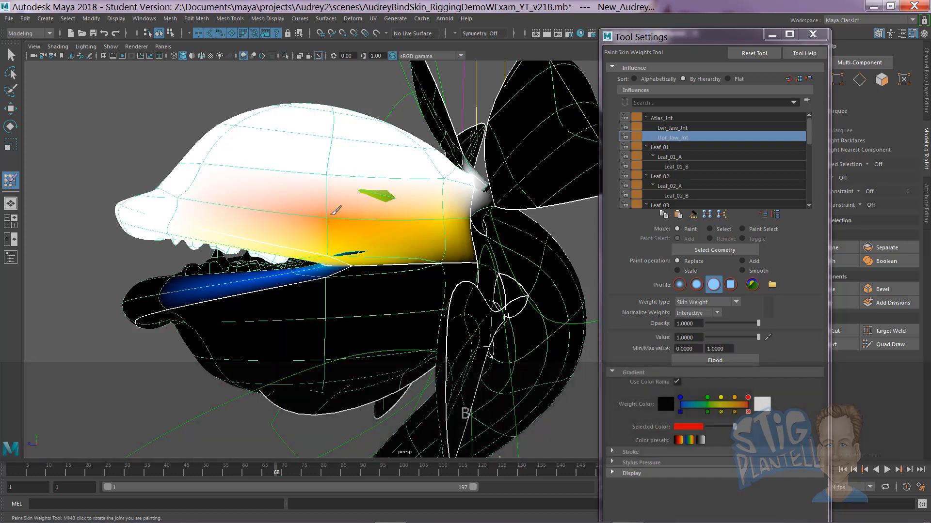
key(w)
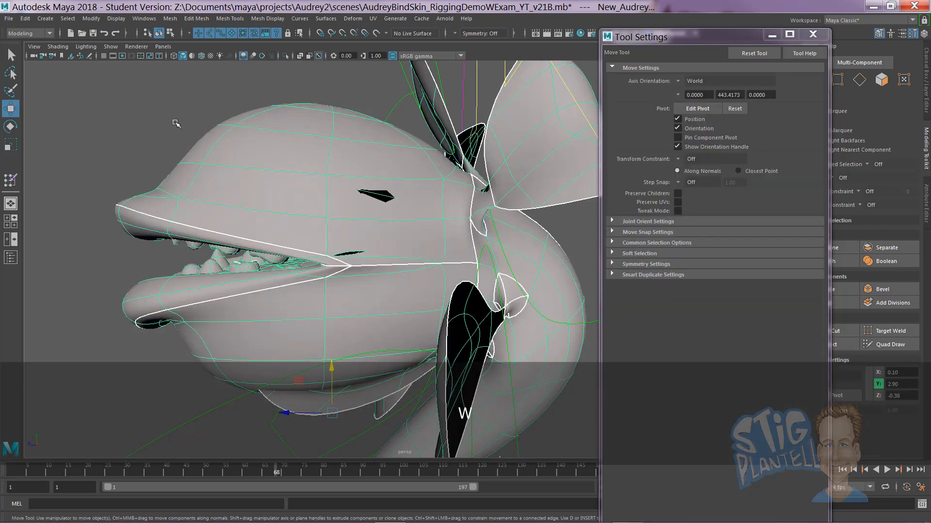
right_drag(235, 158, 204, 145)
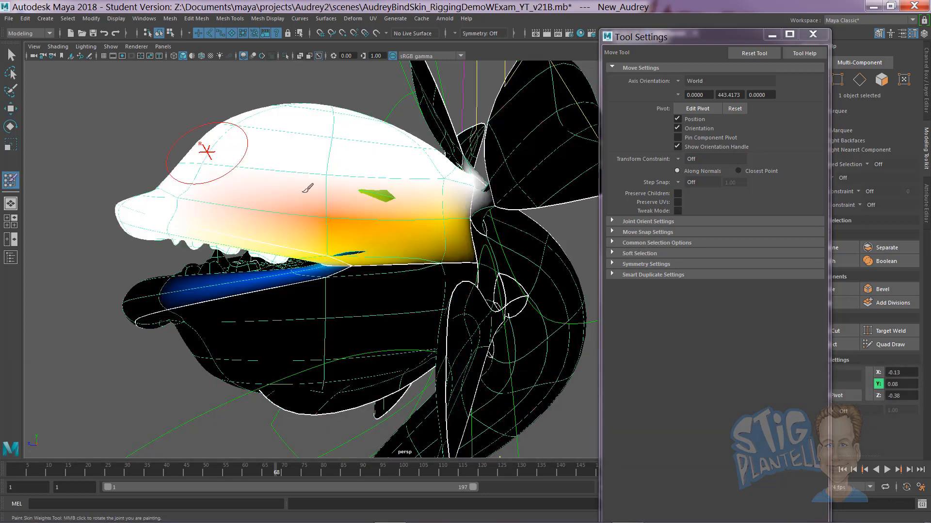
Try painting Upr_Jaw_Jnt weight with value 1 along the side of the upper jaw and undo the strokes.
drag(417, 206, 435, 203)
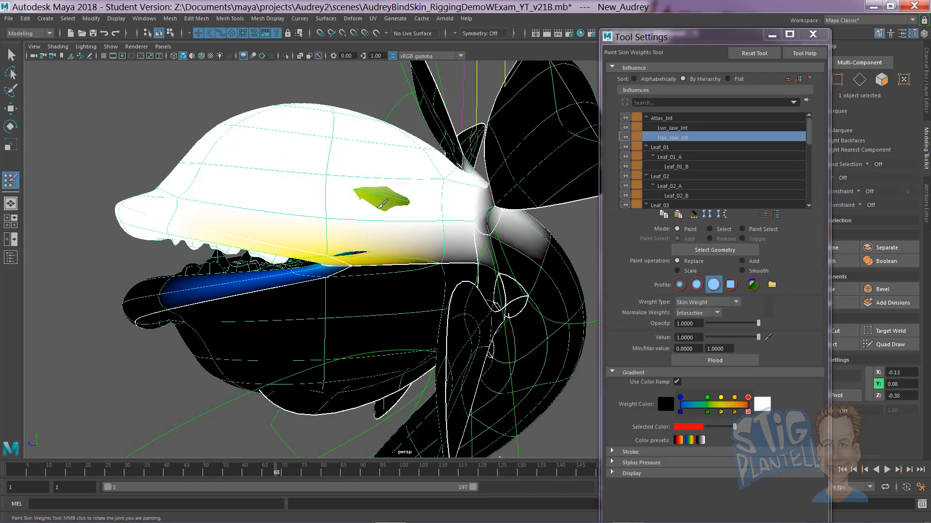
key(ctrl+z)
drag(327, 208, 430, 208)
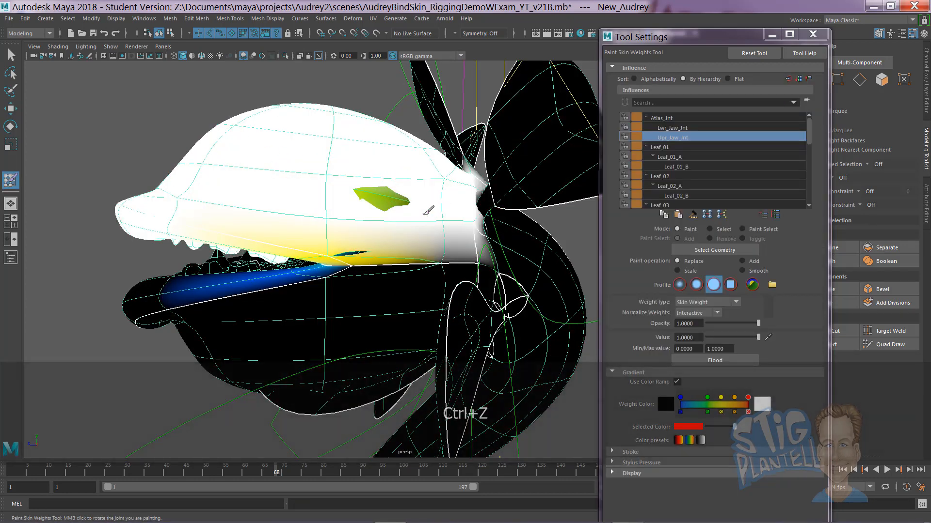
key(ctrl+z)
drag(367, 209, 389, 207)
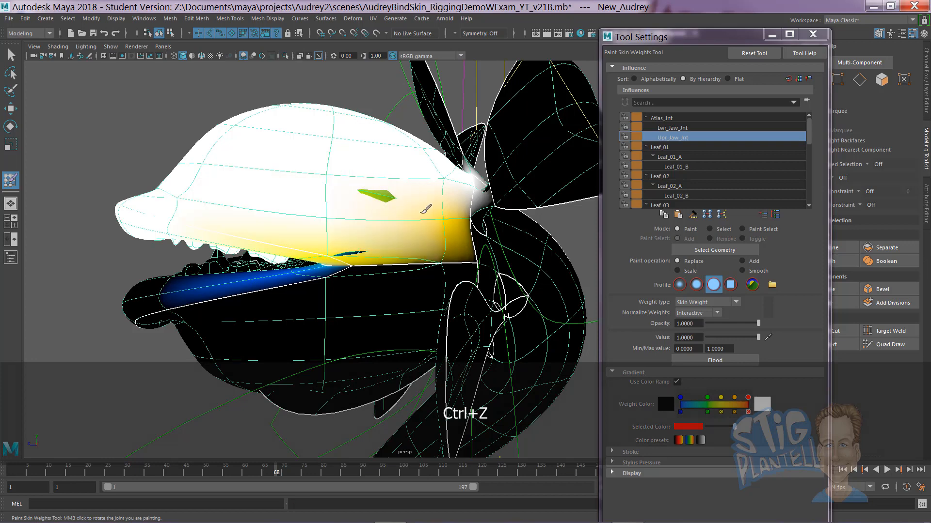
key(ctrl+z)
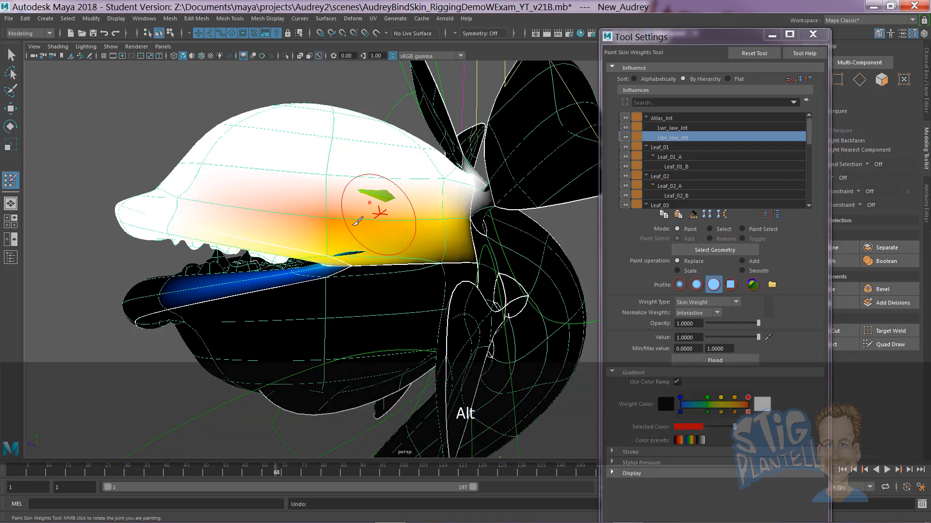
Paint Upr_Jaw_Jnt weight with value 1 over the side of the upper jaw and undo the last excess stroke.
alt+middle_drag(369, 218, 339, 229)
alt+right_drag(339, 228, 490, 234)
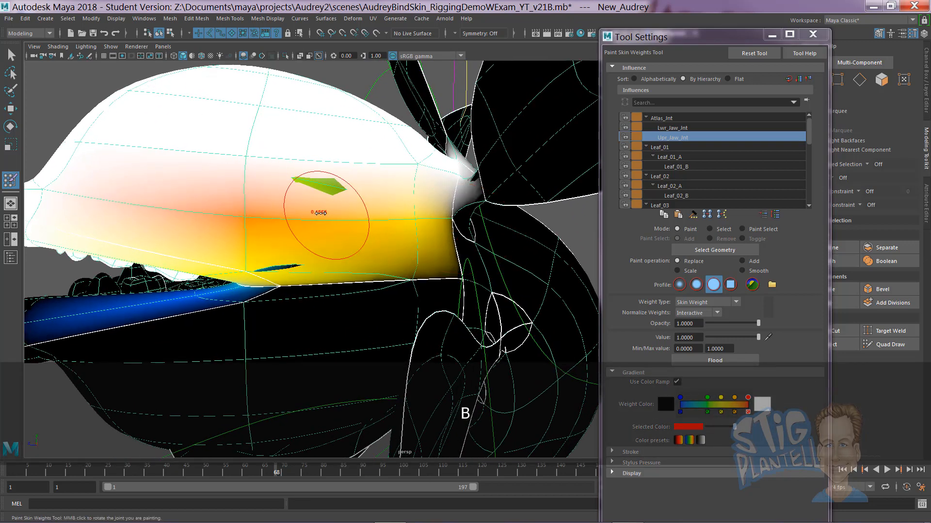
mouse_move(412, 212)
mouse_down()
mouse_move(415, 202)
mouse_move(245, 210)
mouse_move(353, 203)
mouse_move(301, 218)
mouse_move(286, 236)
mouse_move(317, 236)
mouse_up()
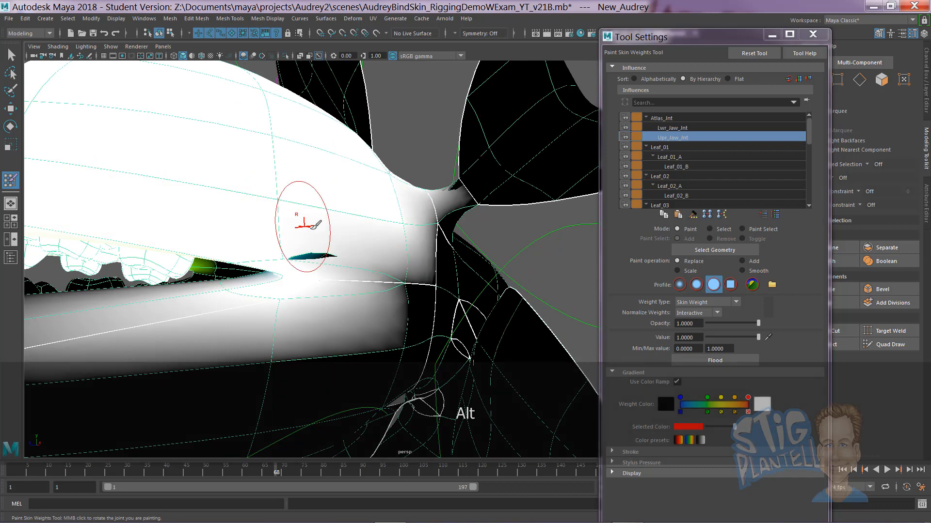
key(ctrl+z)
alt+drag(261, 251, 514, 179)
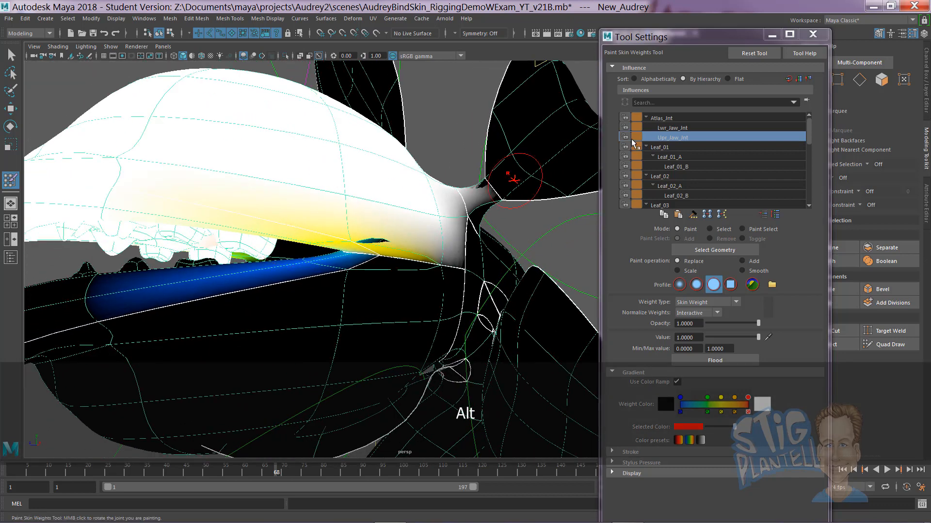
Check the painted weights of the Atlas_Jnt influence on the jaws and return to Upr_Jaw_Jnt.
click(674, 128)
alt+drag(300, 271, 320, 291)
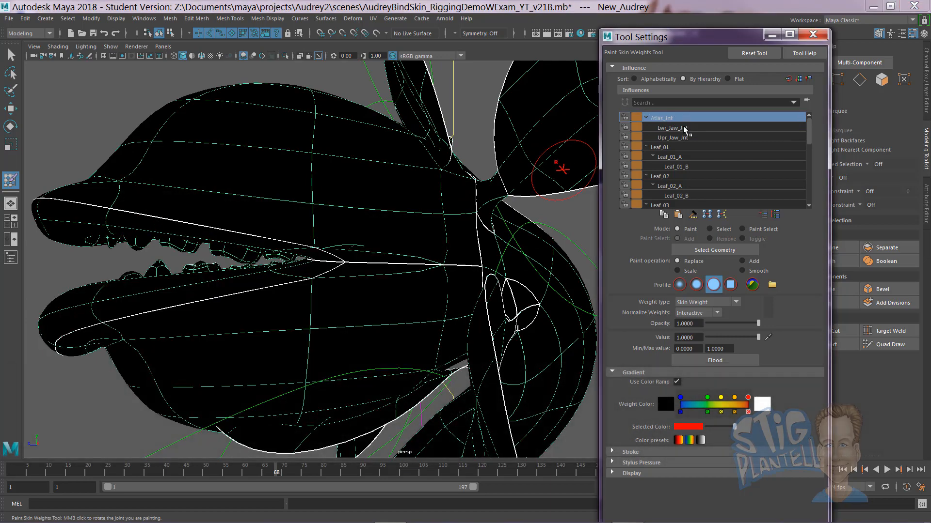
click(674, 137)
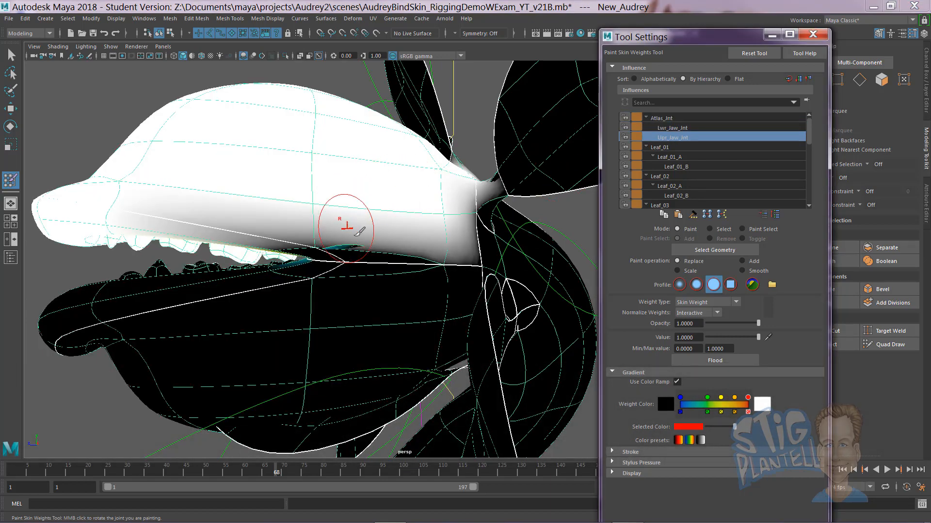
Paint Upr_Jaw_Jnt weight with value 1 over the inner surface of the upper jaw beside the teeth.
mouse_move(367, 235)
alt+mouse_down()
mouse_move(424, 301)
mouse_move(476, 238)
mouse_move(492, 236)
mouse_move(354, 239)
alt+mouse_up()
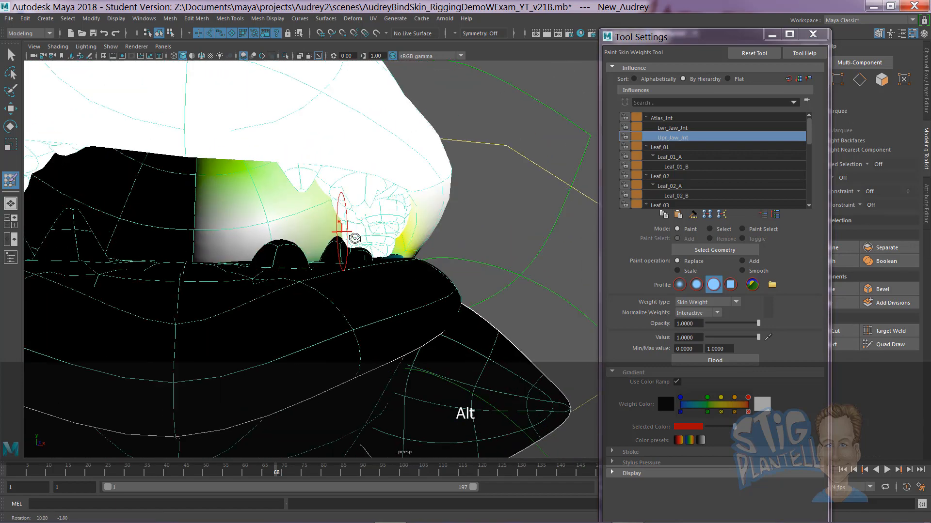
alt+right_drag(353, 239, 416, 236)
mouse_move(416, 236)
alt+mouse_down()
mouse_move(498, 235)
mouse_move(493, 219)
alt+mouse_up()
alt+right_drag(436, 206, 453, 218)
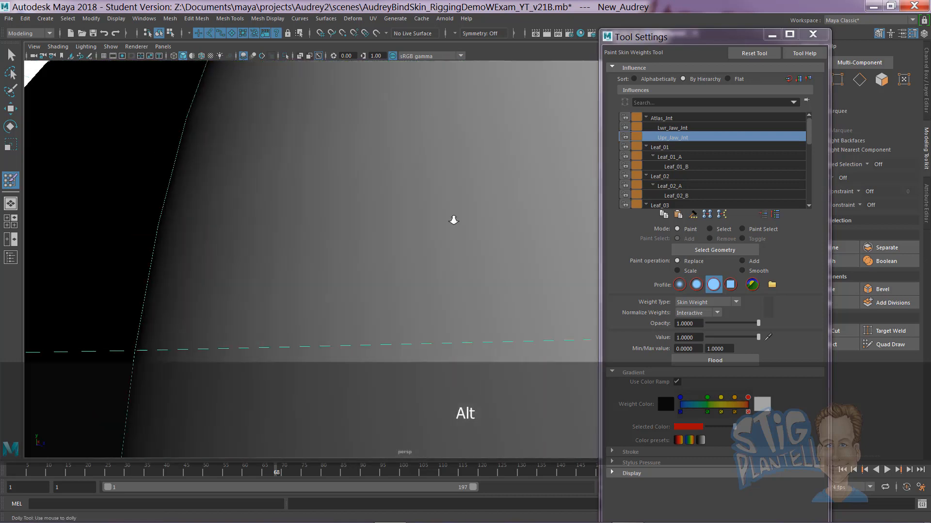
alt+middle_drag(453, 219, 372, 210)
mouse_move(372, 210)
alt+right_down()
mouse_move(378, 226)
mouse_move(528, 238)
alt+right_up()
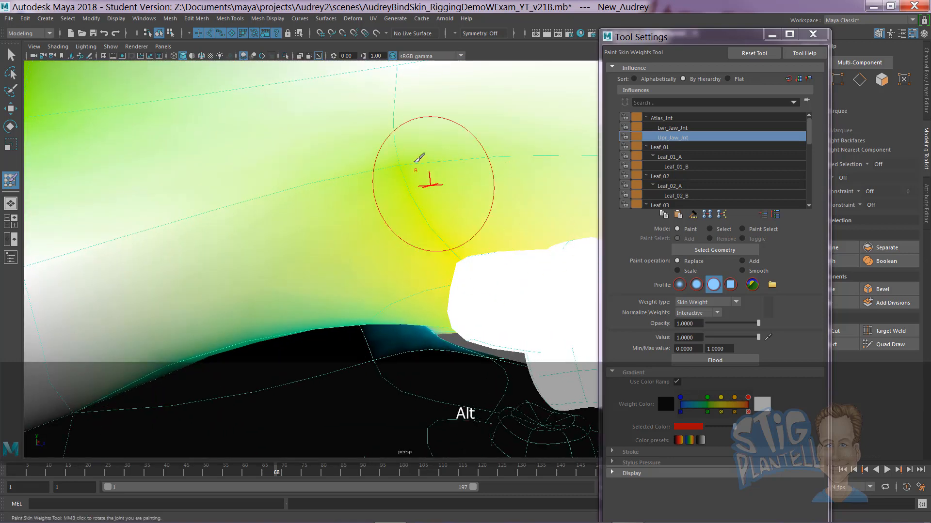
click(392, 143)
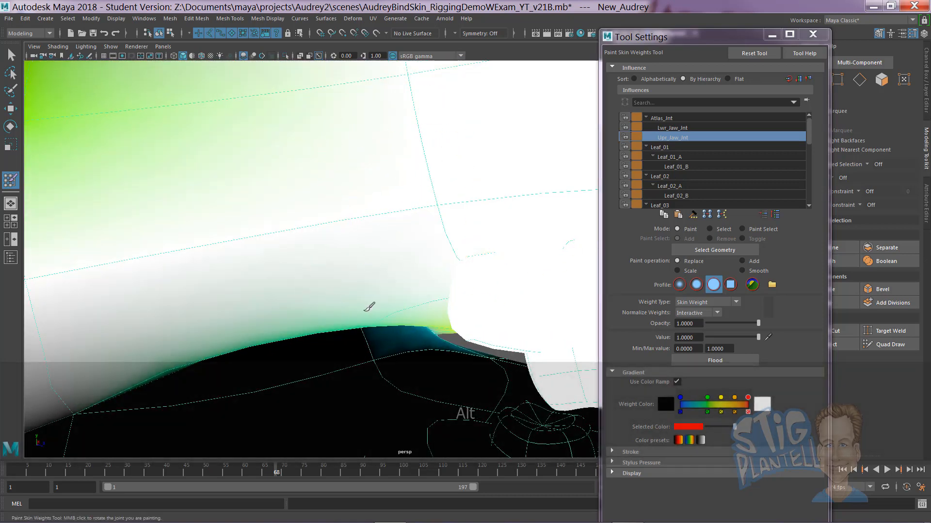
drag(370, 310, 439, 322)
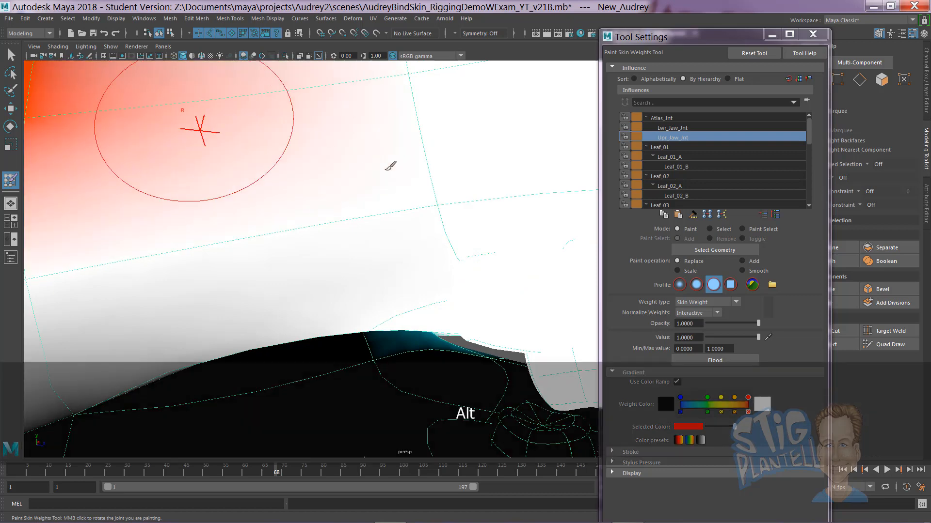
Extend the full Upr_Jaw_Jnt weight over the remaining partly weighted patch on the upper jaw's inner wall.
alt+drag(395, 182, 290, 168)
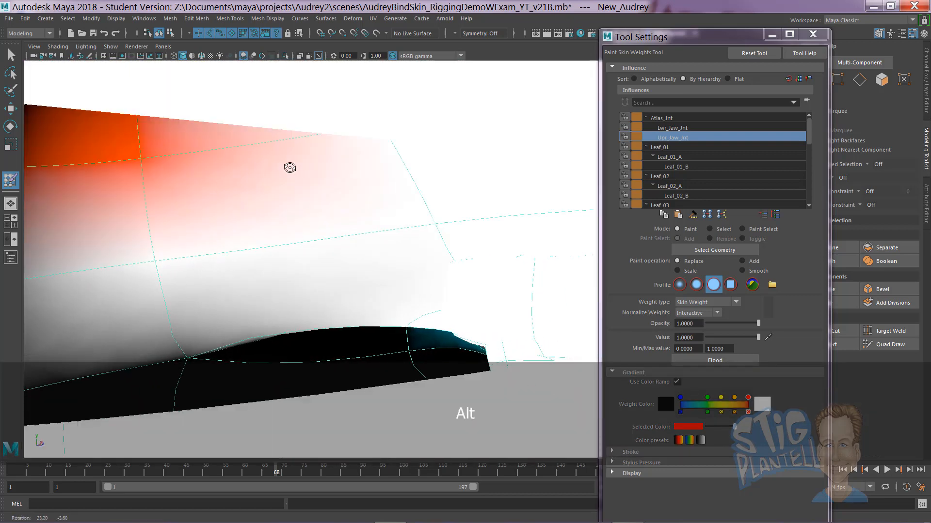
alt+drag(195, 147, 196, 147)
alt+right_drag(196, 147, 237, 150)
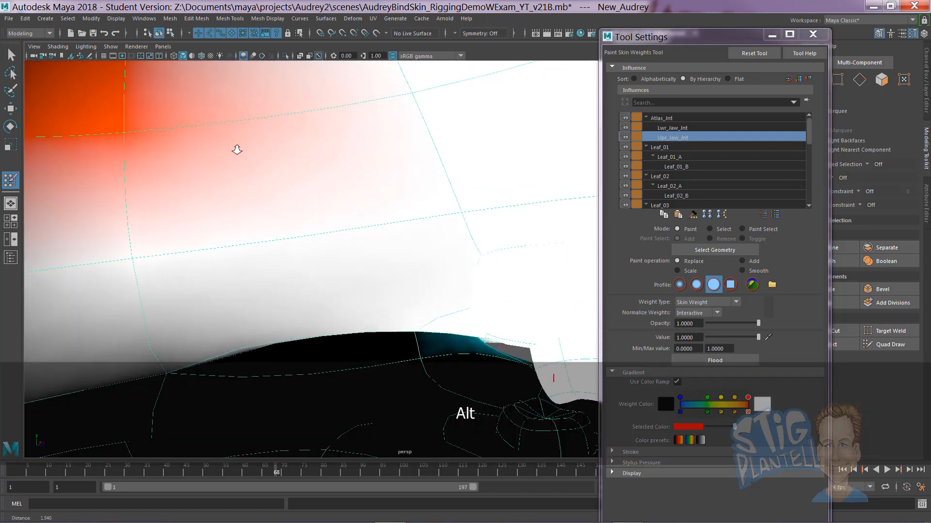
drag(141, 124, 108, 141)
Paint Upr_Jaw_Jnt weight with value 1 along the outer upper lip and mouth corner on the head's opposite side.
mouse_move(429, 165)
alt+right_down()
mouse_move(129, 160)
mouse_move(175, 185)
mouse_move(325, 193)
alt+right_up()
alt+drag(325, 192, 397, 199)
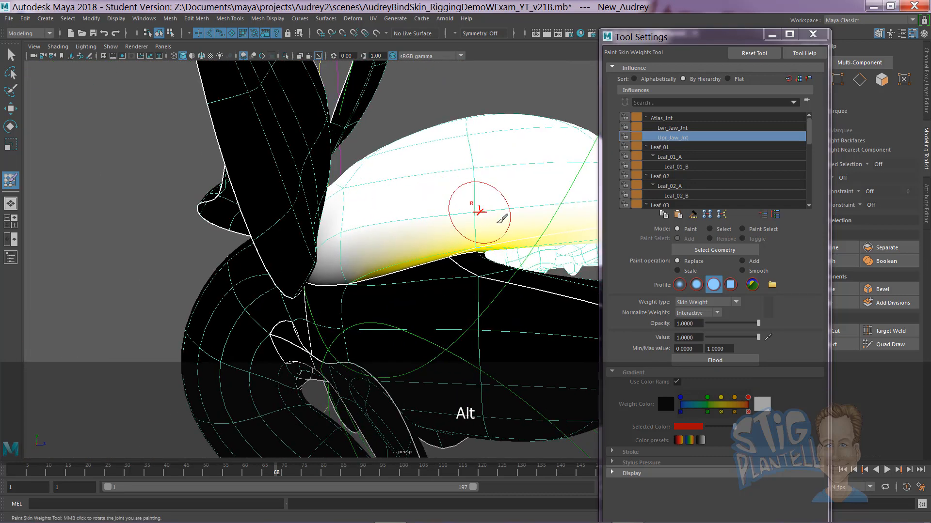
mouse_move(503, 259)
mouse_down()
mouse_move(453, 255)
mouse_move(490, 228)
mouse_move(297, 181)
mouse_move(440, 264)
mouse_move(436, 187)
mouse_up()
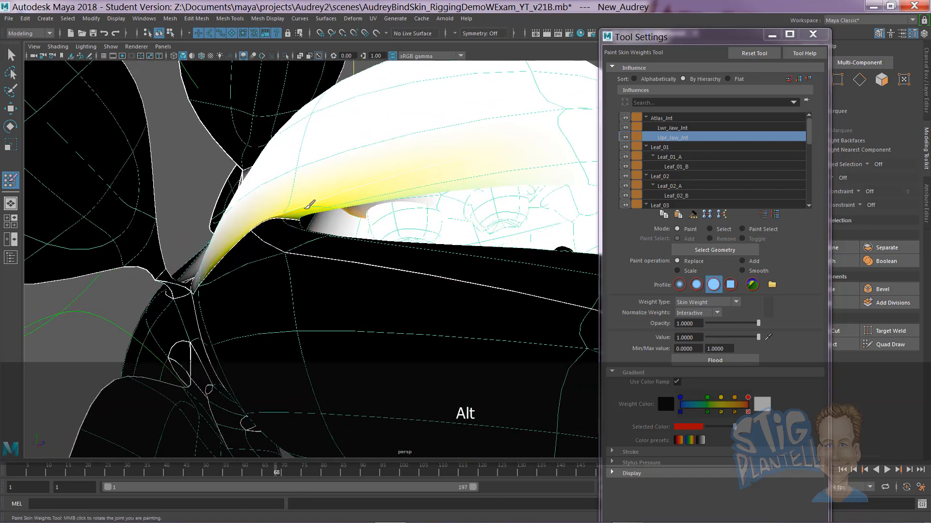
drag(292, 205, 312, 193)
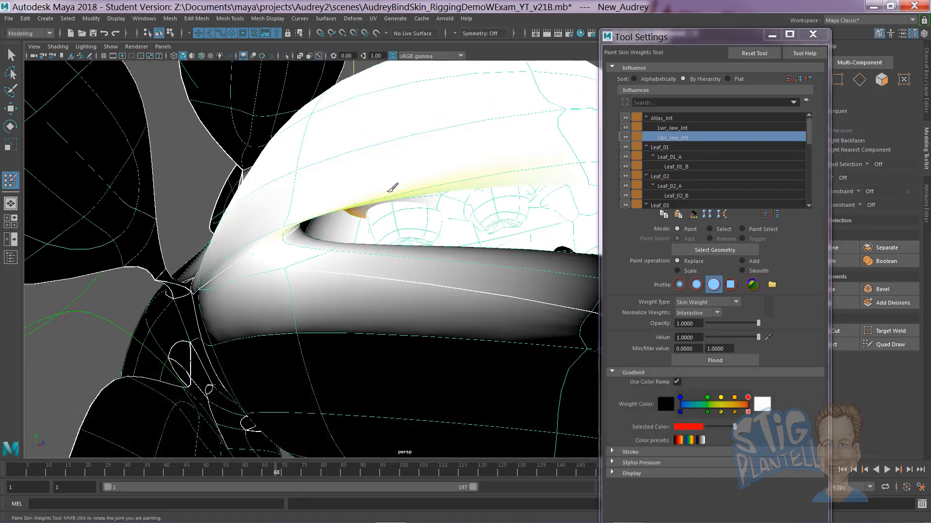
Paint Upr_Jaw_Jnt weight with value 1 across the dark, unweighted area on the roof of the mouth.
alt+drag(393, 187, 419, 182)
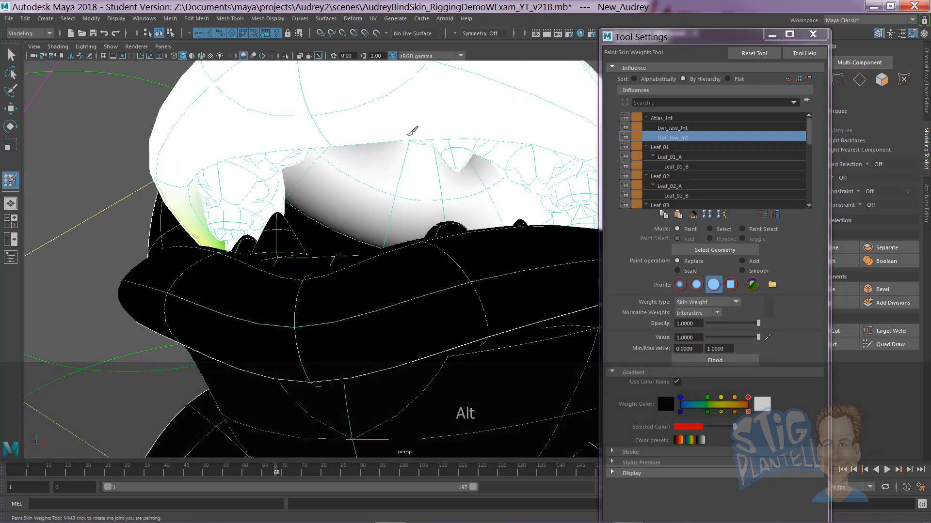
alt+drag(393, 195, 396, 183)
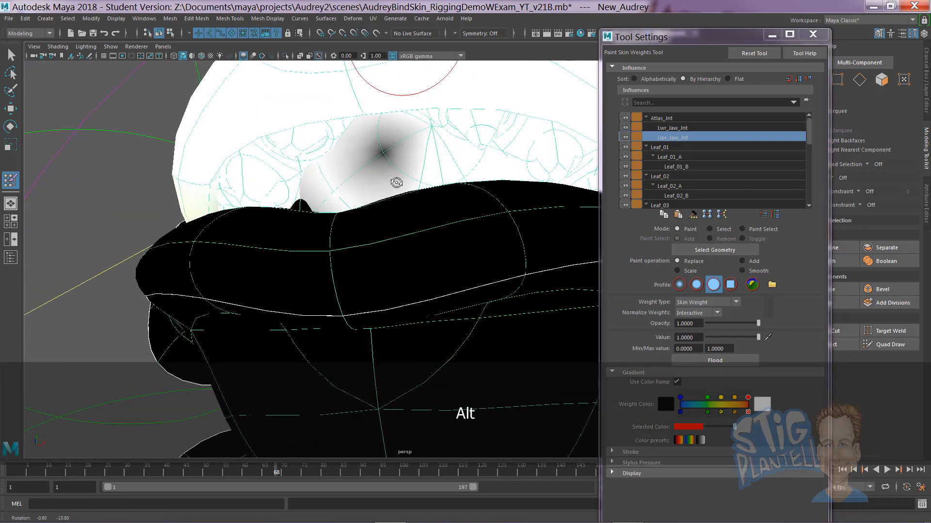
mouse_move(389, 147)
alt+mouse_down()
mouse_move(401, 207)
mouse_move(423, 170)
mouse_move(370, 178)
mouse_move(385, 199)
mouse_move(471, 230)
mouse_move(426, 208)
mouse_move(398, 232)
mouse_move(441, 214)
mouse_move(393, 218)
mouse_move(387, 230)
alt+mouse_up()
alt+right_drag(387, 231, 441, 242)
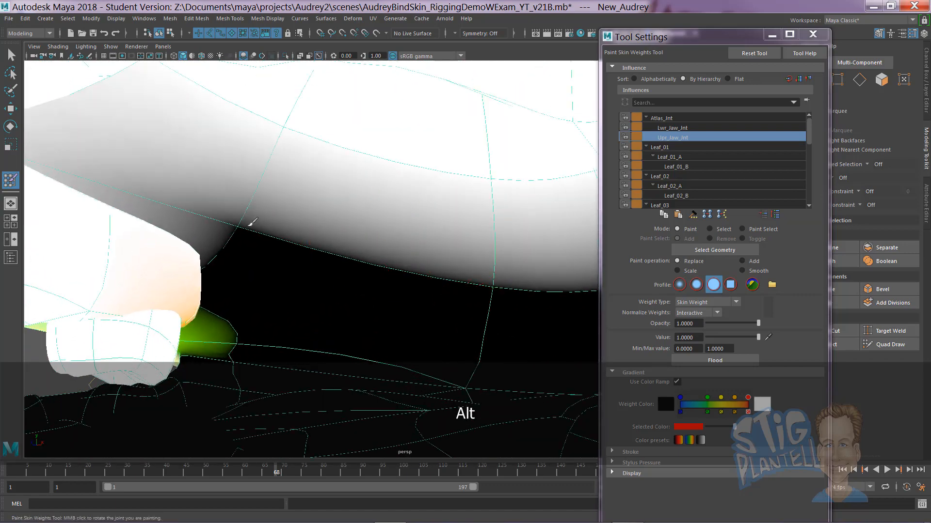
drag(253, 222, 469, 270)
drag(453, 204, 520, 306)
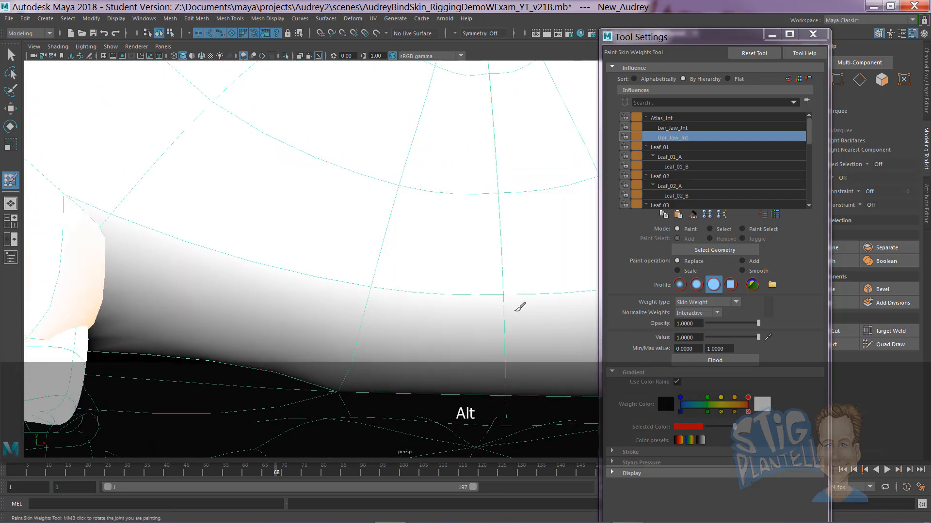
Continue the full Upr_Jaw_Jnt weight over the lower part of the mouth's inner back wall.
alt+drag(302, 257, 251, 259)
alt+right_drag(238, 251, 297, 235)
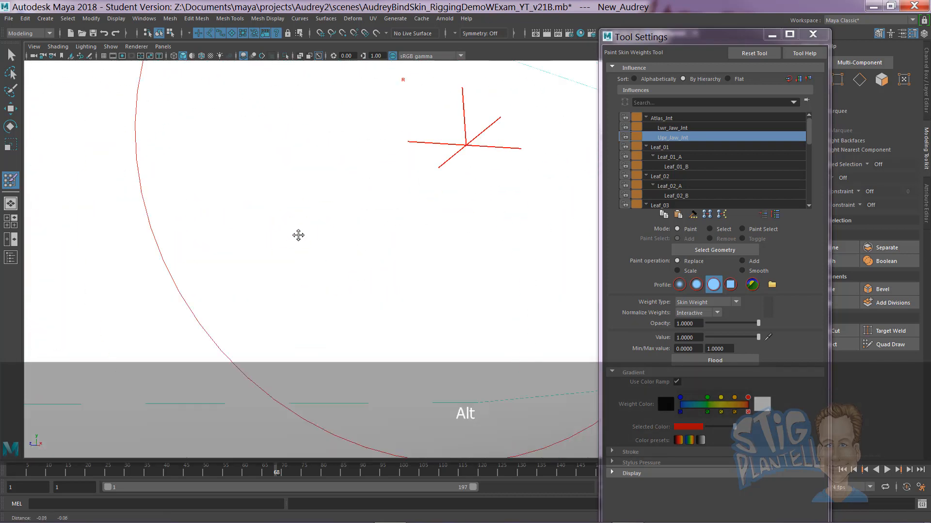
alt+middle_drag(297, 234, 403, 254)
alt+right_drag(403, 254, 374, 241)
mouse_move(113, 291)
mouse_down()
mouse_move(110, 307)
mouse_move(233, 318)
mouse_up()
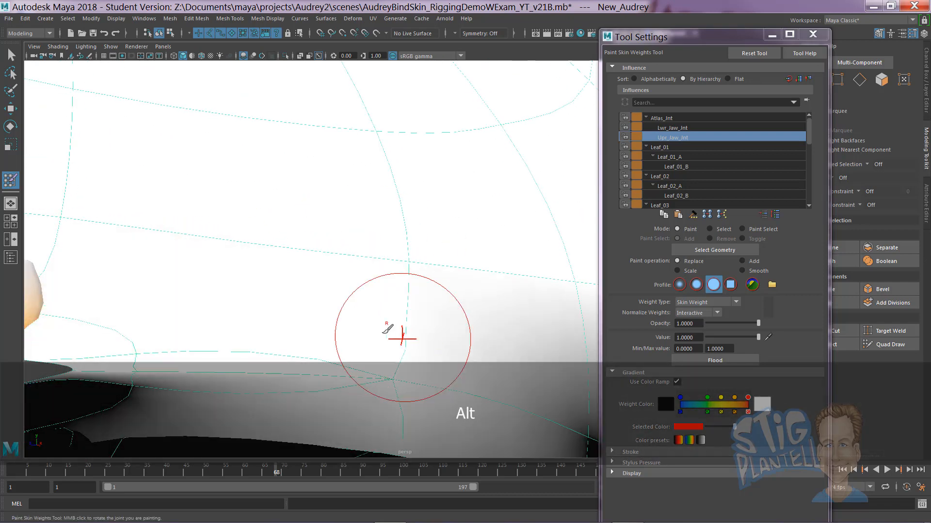
Make Lwr_Jaw_Jnt the painted influence and set the paint value to 0.5 for the mouth corner.
mouse_move(392, 331)
alt+mouse_down()
mouse_move(380, 312)
mouse_move(389, 316)
alt+mouse_up()
alt+right_drag(390, 316, 118, 303)
alt+right_drag(336, 293, 194, 295)
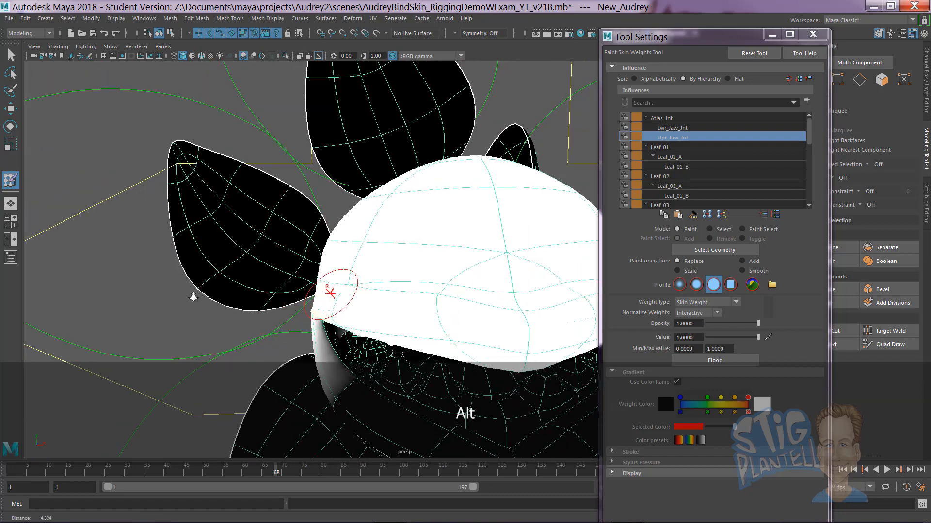
alt+drag(204, 294, 339, 292)
alt+middle_drag(339, 291, 315, 291)
alt+drag(315, 292, 329, 296)
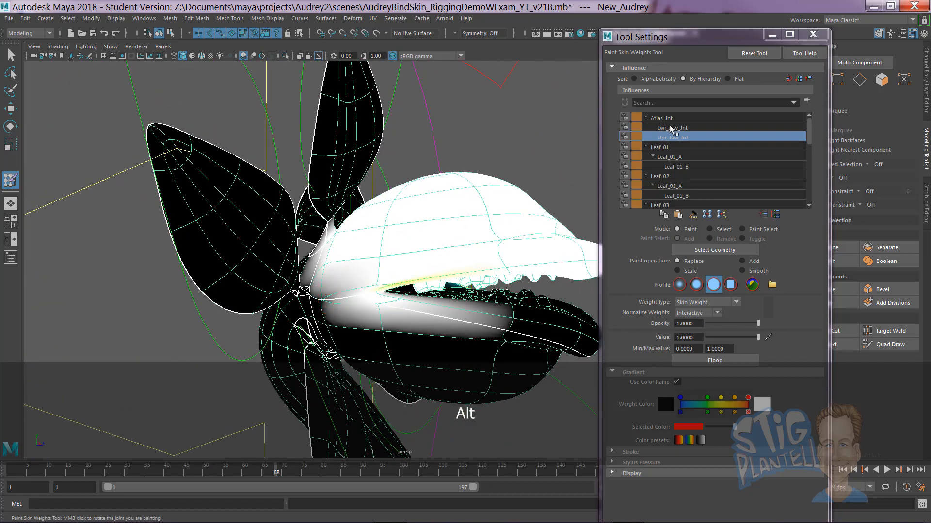
click(673, 130)
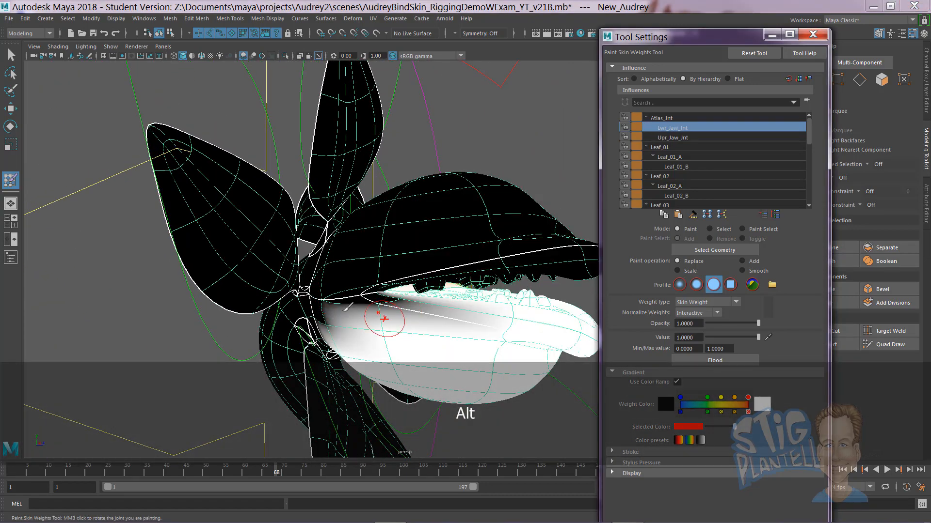
alt+middle_drag(384, 318, 343, 280)
alt+right_drag(343, 281, 485, 307)
alt+drag(352, 293, 396, 288)
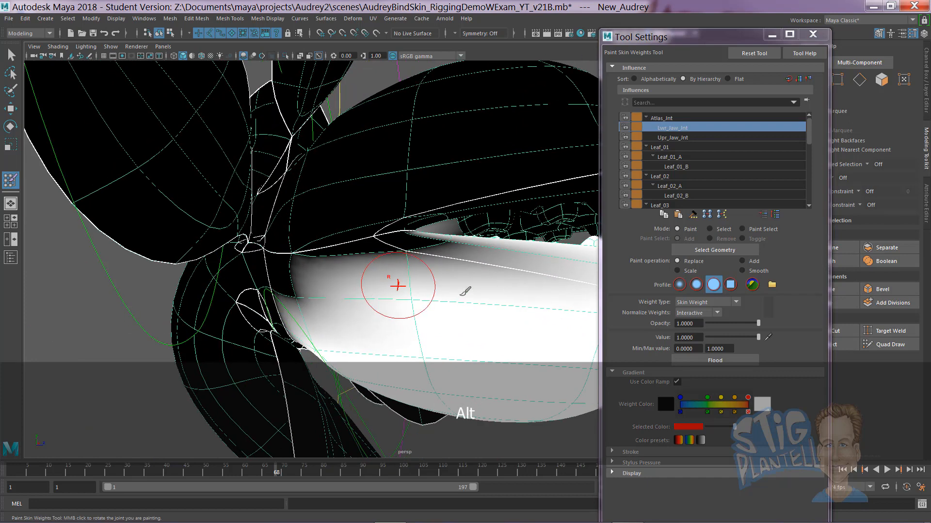
double_click(688, 337)
text(.5)
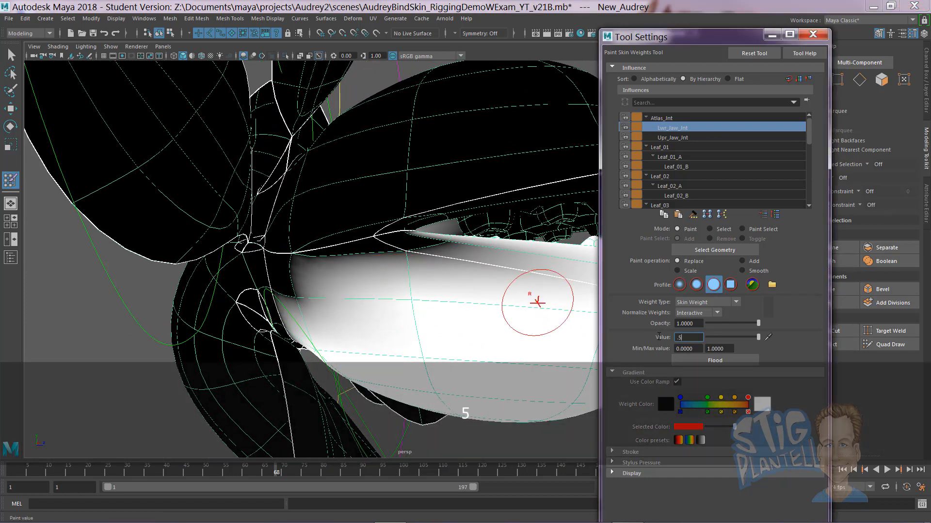
Resize the brush and paint 0.5 Lwr_Jaw_Jnt weight over the corner where the two lips meet.
alt+middle_drag(370, 237, 368, 235)
alt+right_drag(368, 235, 526, 253)
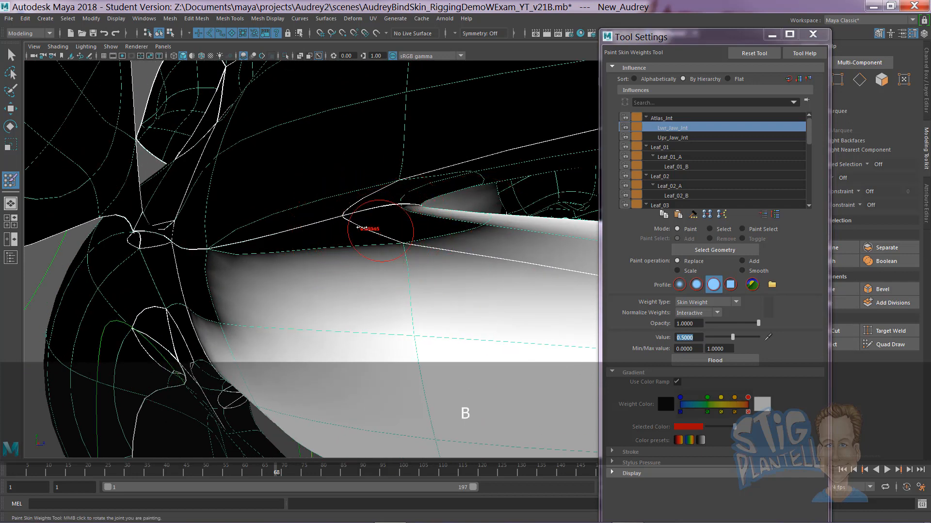
drag(361, 210, 410, 203)
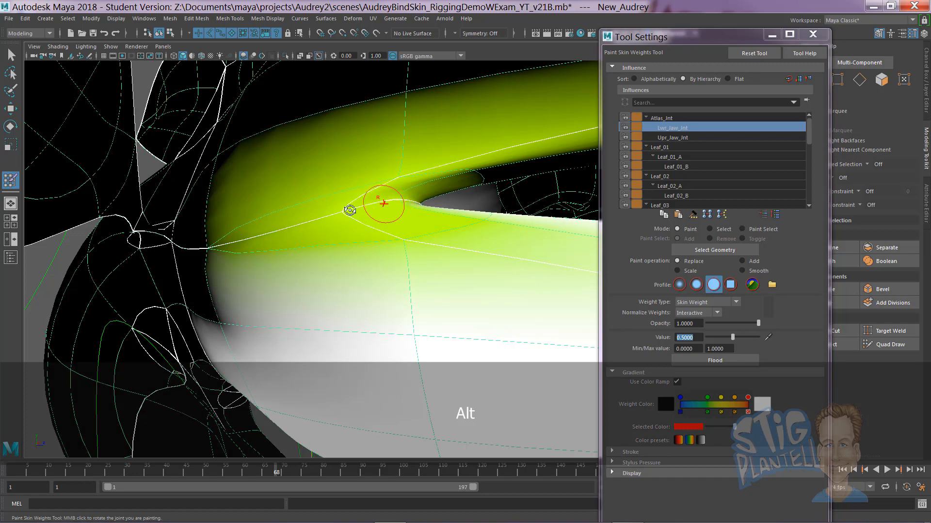
Select the stray vertex at the mouth corner and show its smooth skin weights in the Component Editor.
alt+drag(350, 210, 252, 165)
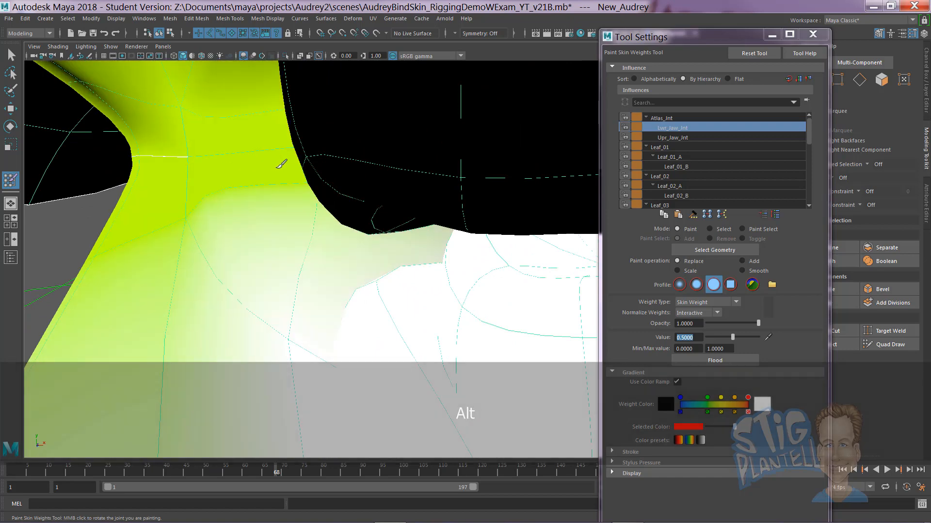
alt+drag(315, 179, 446, 177)
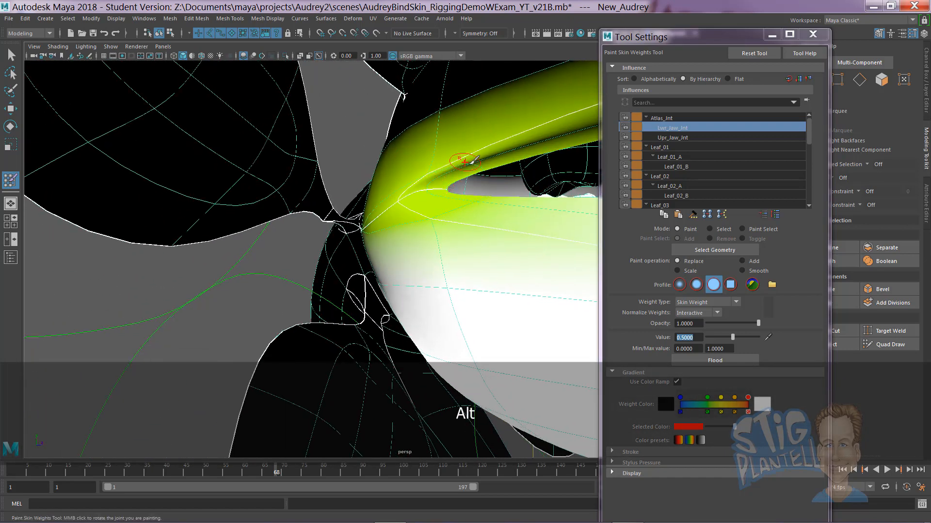
key(b)
alt+drag(435, 175, 334, 206)
alt+right_drag(334, 206, 523, 258)
alt+drag(413, 224, 390, 222)
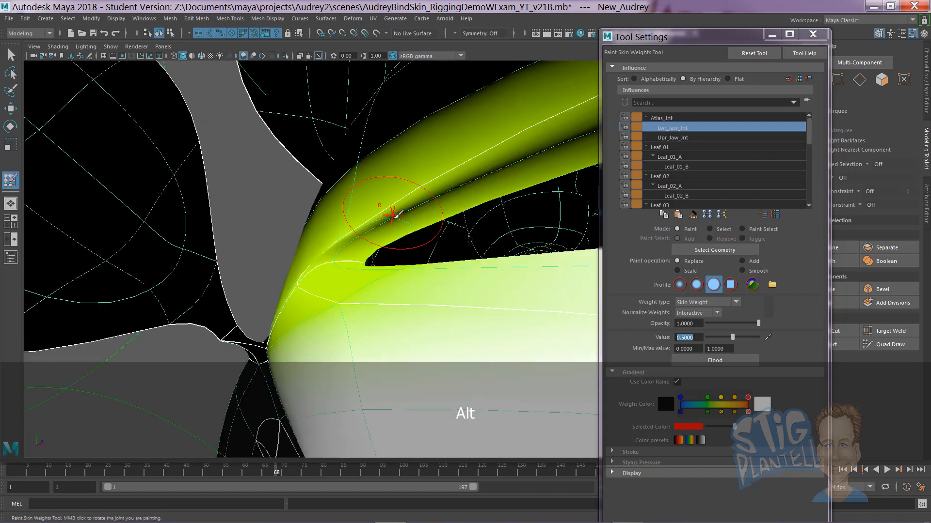
mouse_move(388, 220)
right_down()
mouse_move(347, 212)
mouse_move(350, 223)
mouse_move(390, 224)
mouse_move(363, 223)
right_up()
key(w)
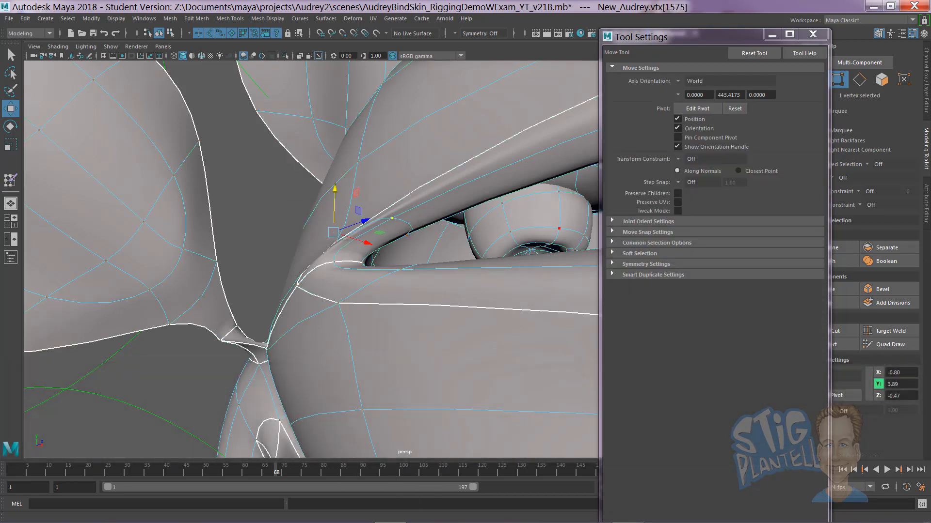
drag(930, 169, 688, 166)
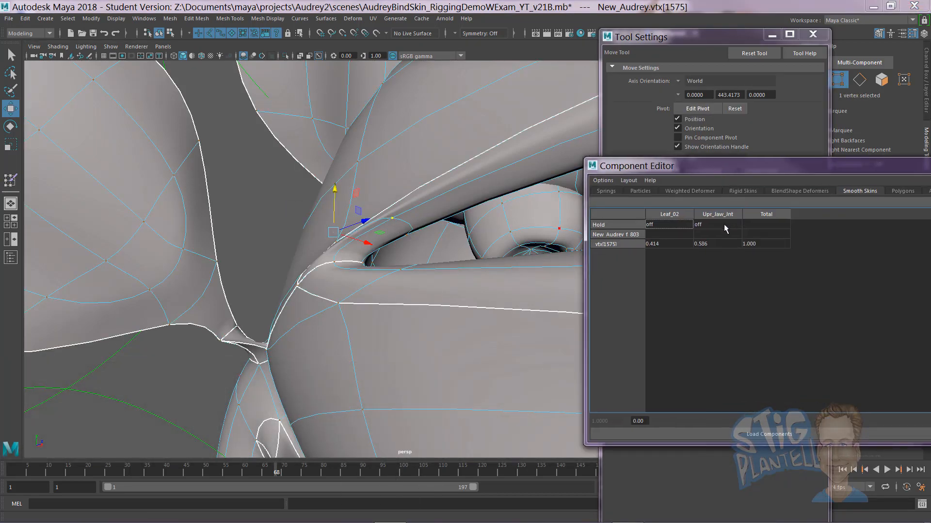
Set the selected mouth-corner vertex's Leaf_02 weight to 0 and its Upr_Jaw_Jnt weight to 0.5.
text(0)
key(Return)
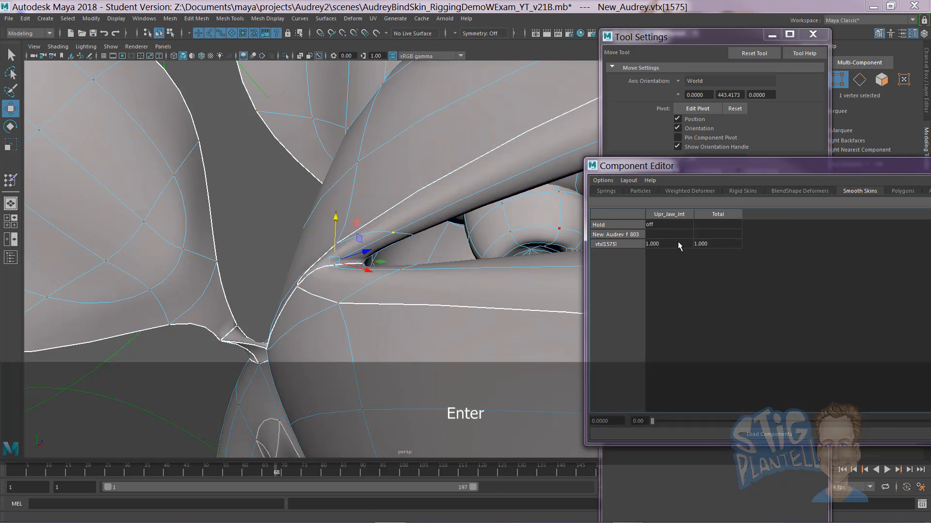
click(677, 243)
text(0.5)
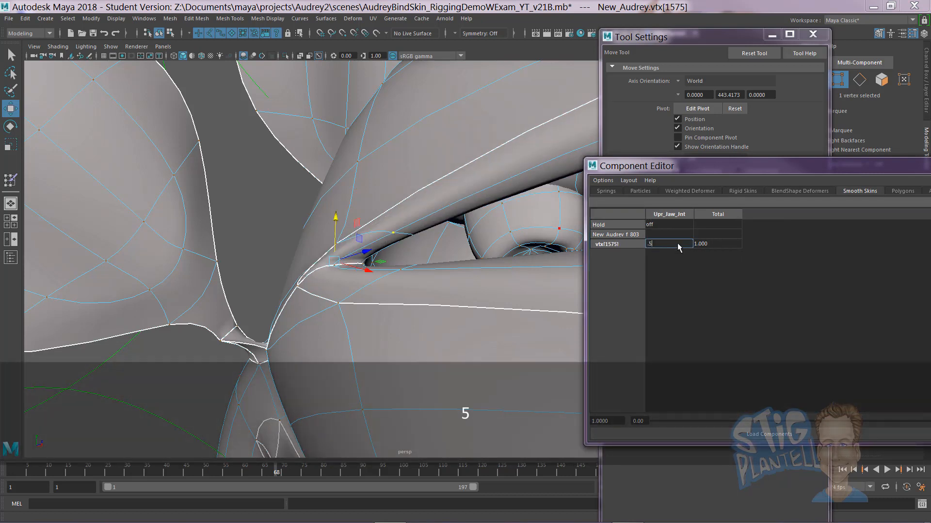
key(Return)
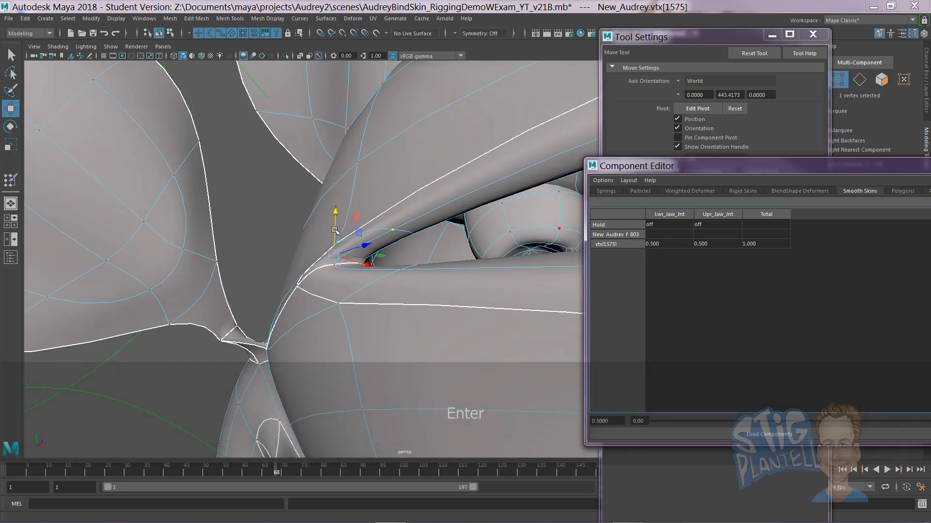
Deselect the vertex and reactivate the Paint Skin Weights Tool on the New_Audrey mesh for the mouth interior.
click(312, 214)
alt+drag(291, 235, 429, 244)
alt+right_drag(429, 245, 388, 248)
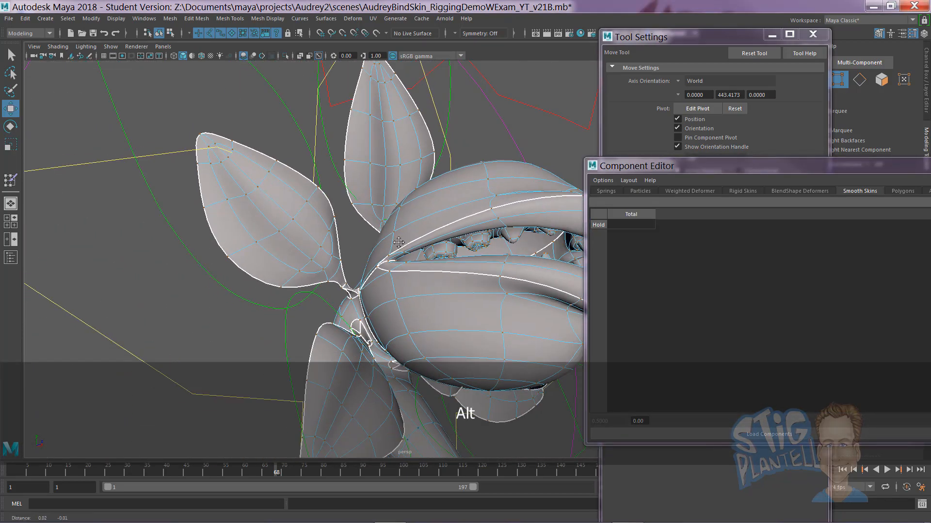
alt+drag(548, 247, 354, 260)
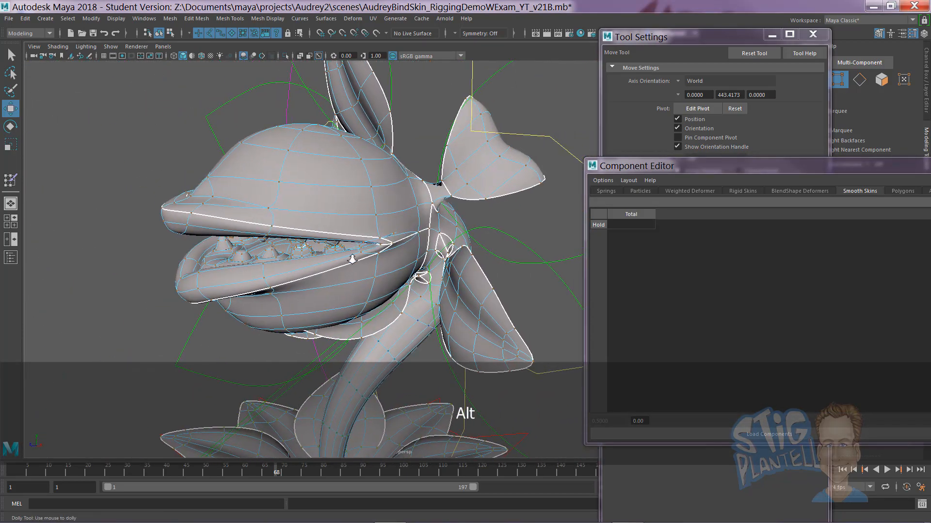
alt+right_drag(353, 260, 395, 236)
alt+drag(395, 235, 388, 222)
right_click(388, 221)
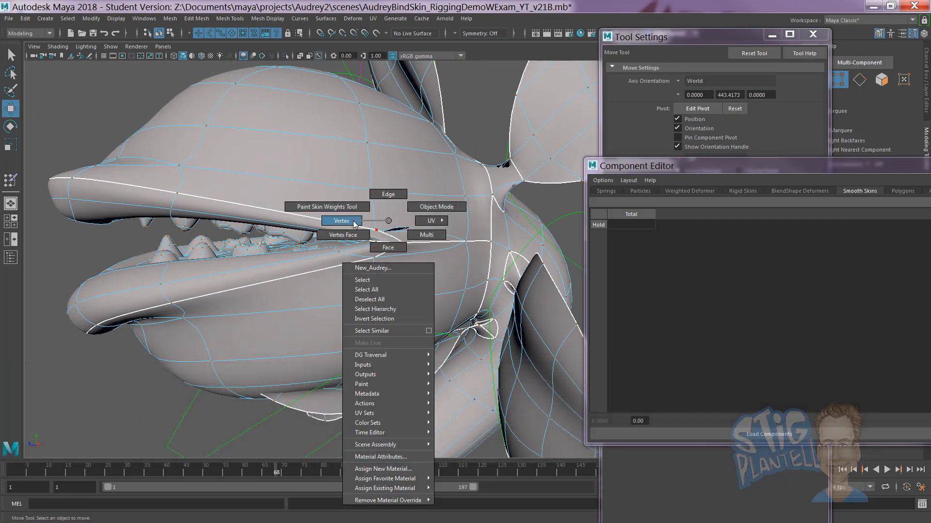
mouse_move(355, 224)
right_down()
mouse_move(357, 208)
mouse_move(507, 237)
right_up()
mouse_move(486, 240)
alt+mouse_down()
mouse_move(393, 224)
mouse_move(402, 225)
alt+mouse_up()
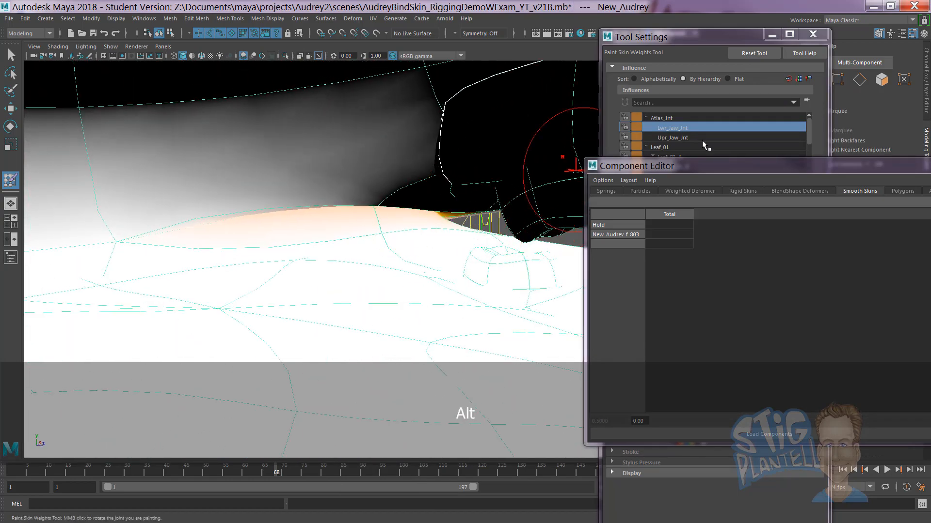
Paint 0.5 Lwr_Jaw_Jnt weight along the inner lip at the mouth corner, undoing the unwanted last stroke.
drag(684, 164, 930, 167)
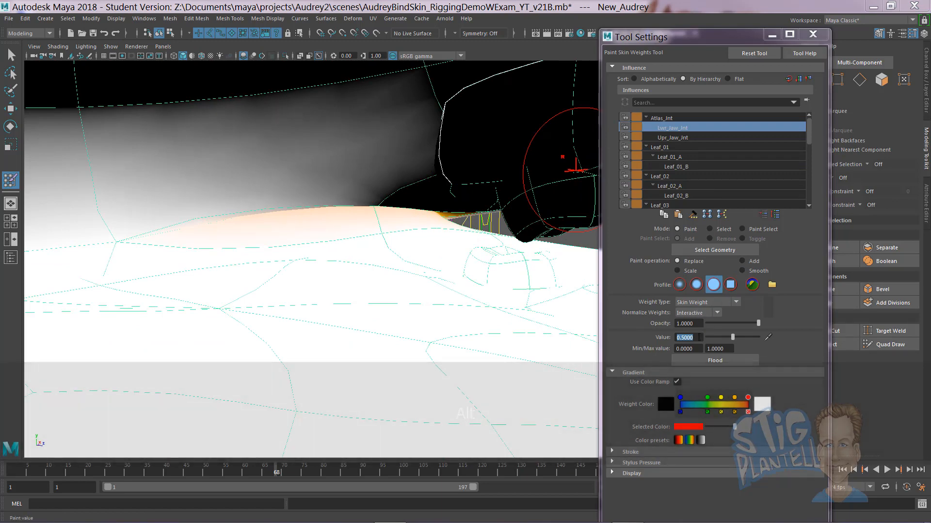
alt+drag(414, 203, 394, 203)
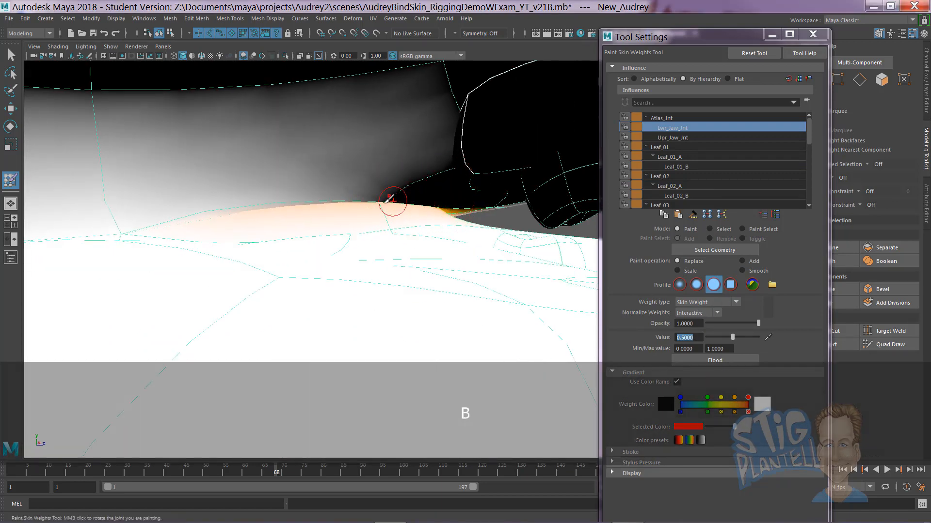
drag(350, 199, 459, 212)
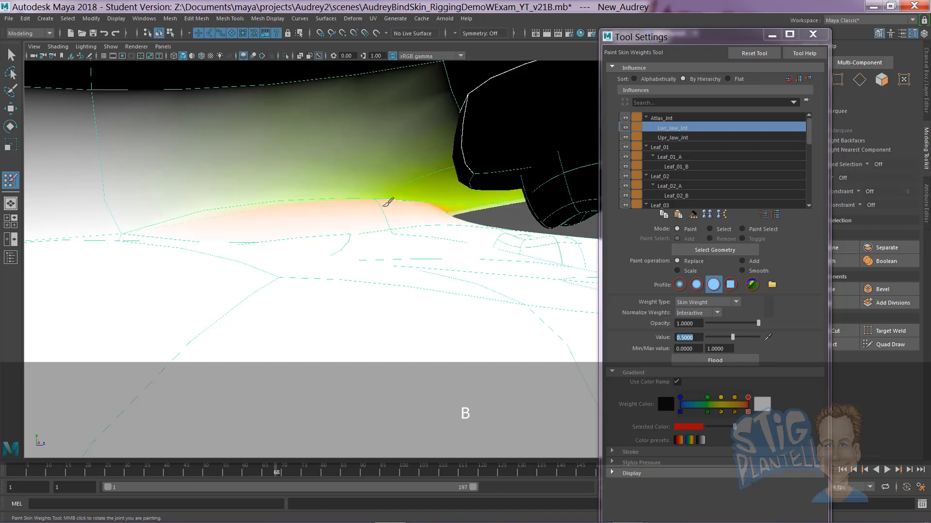
key(ctrl+z)
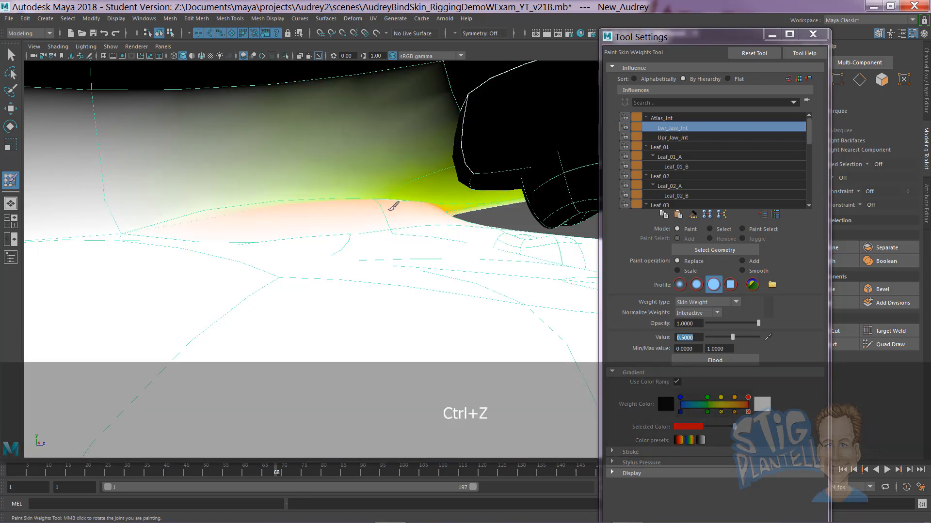
key(ctrl+z)
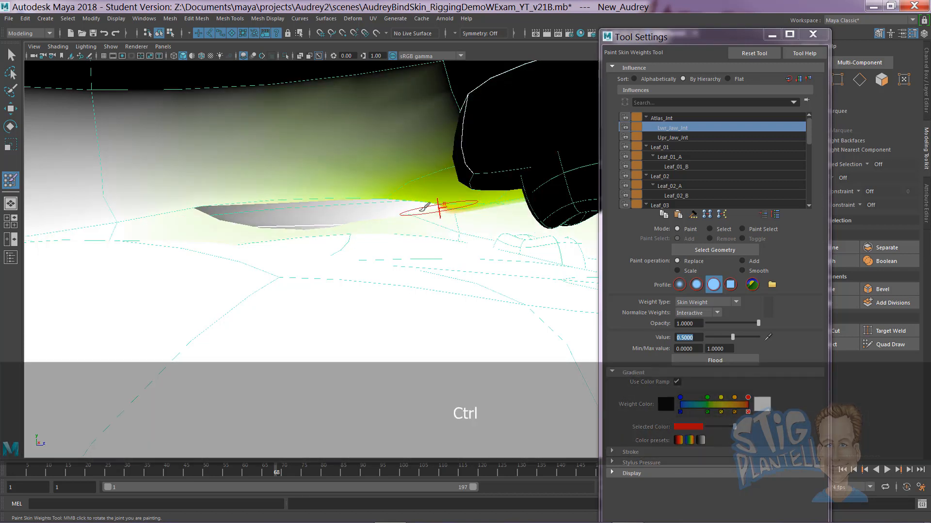
Select the stray vertex poking through the upper lip beside the mouth corner and show its smooth skin weights in the Component Editor.
alt+drag(426, 212, 401, 213)
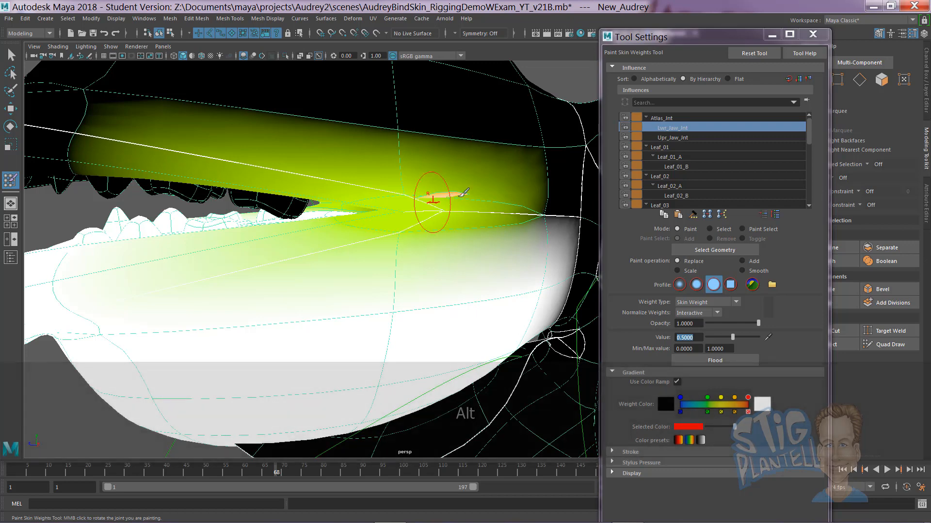
alt+drag(435, 199, 435, 207)
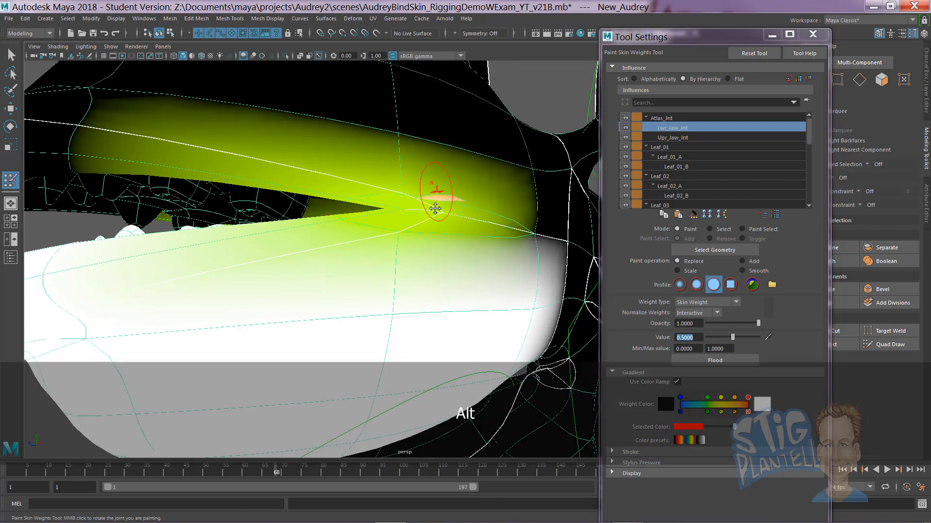
alt+right_drag(435, 207, 538, 221)
right_click(448, 213)
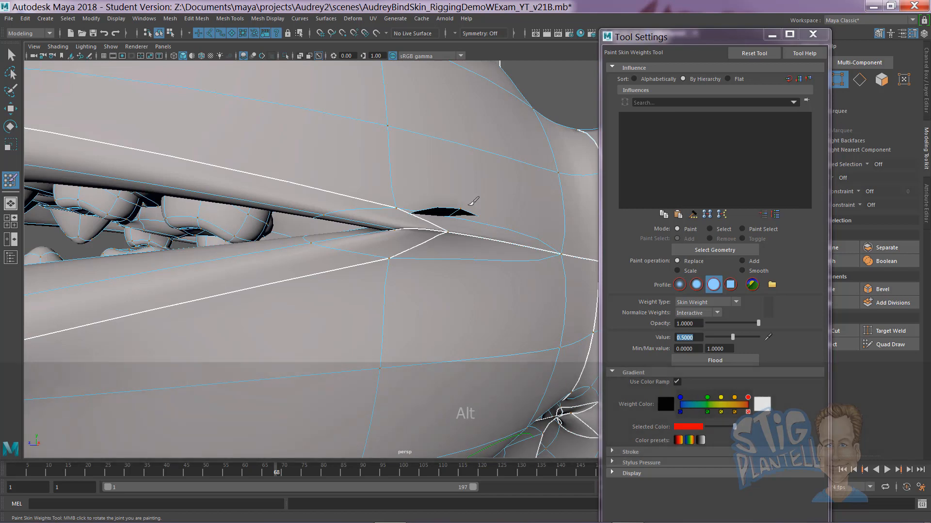
key(w)
click(461, 208)
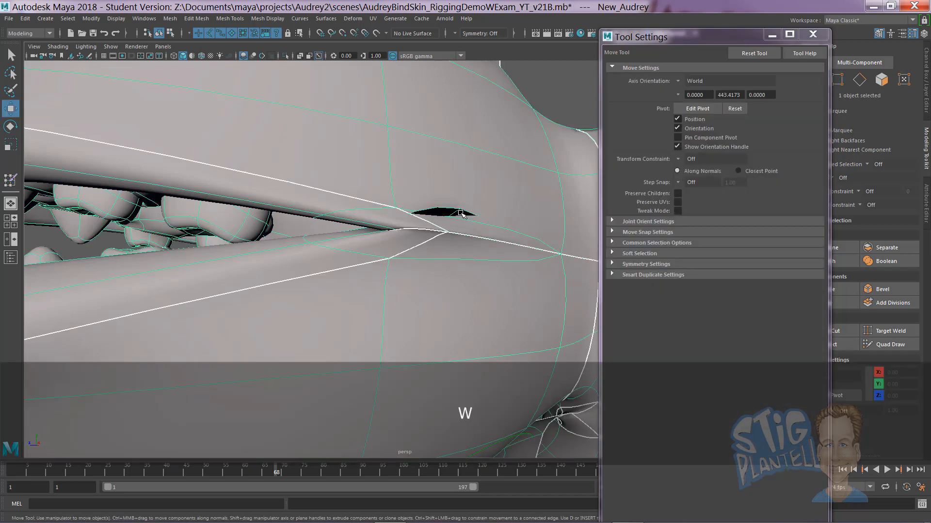
right_drag(461, 208, 420, 209)
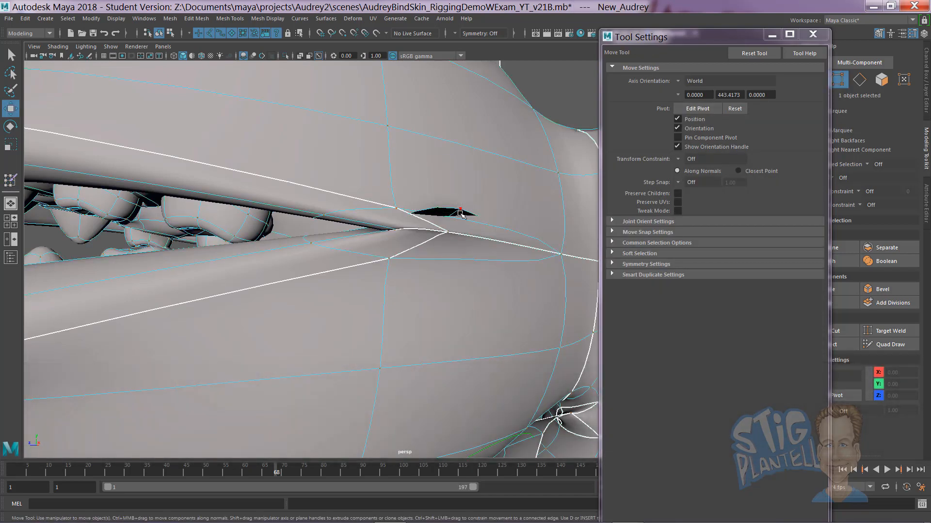
drag(930, 154, 756, 136)
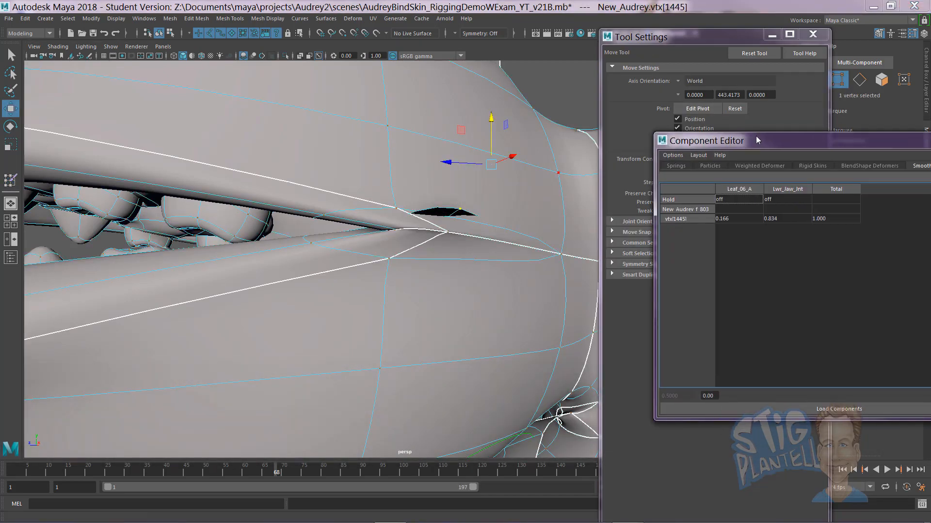
Set the selected lip vertex's Leaf_06_A weight to 0 and its Lwr_Jaw_Jnt weight to 0.5, and deselect it.
click(739, 218)
text(0)
key(Return)
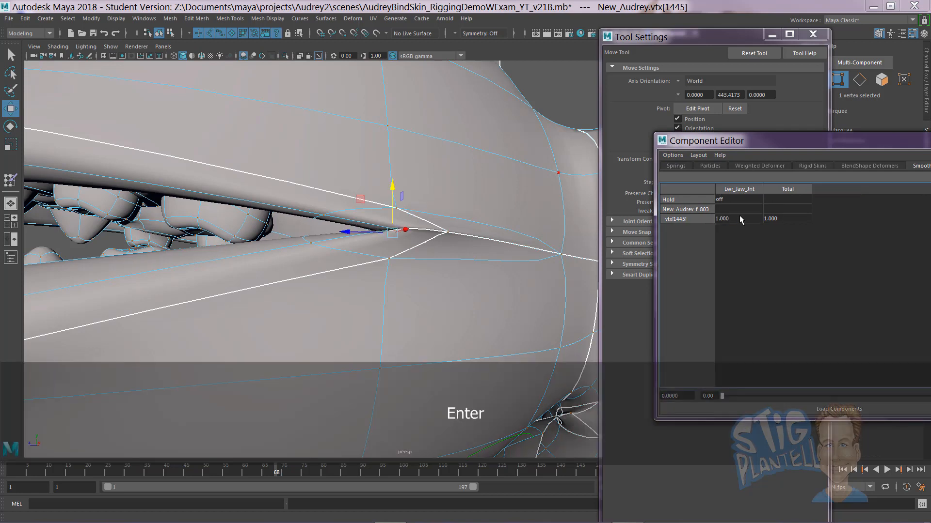
click(740, 218)
text(0.5)
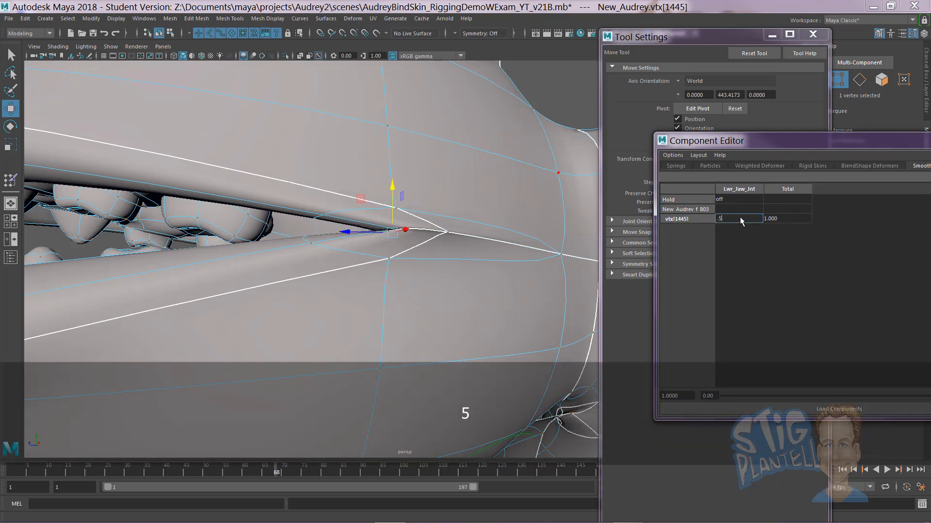
key(Return)
click(541, 106)
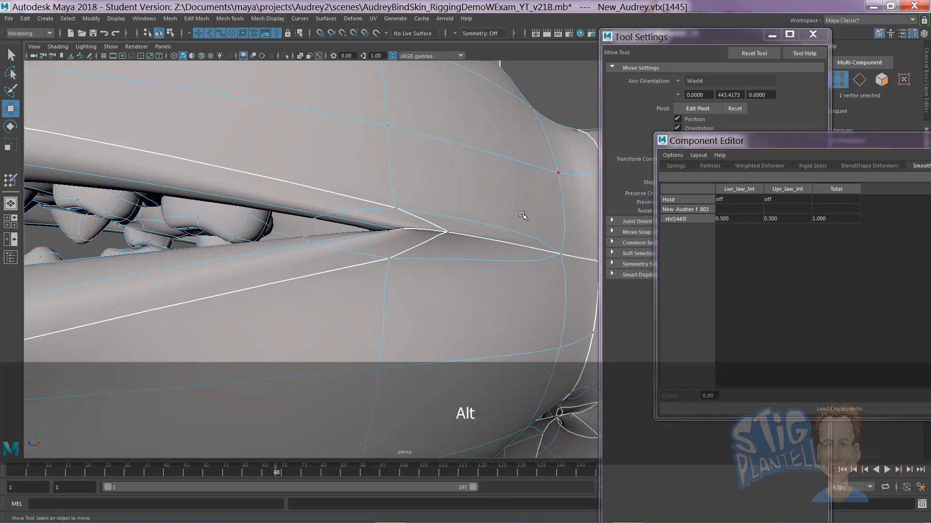
Rotate the leaf control Lf_Cntrl_Crv_06 back and forth to test how the leaf deforms against the head.
alt+drag(523, 216, 348, 234)
alt+right_drag(347, 233, 320, 235)
alt+drag(466, 262, 428, 230)
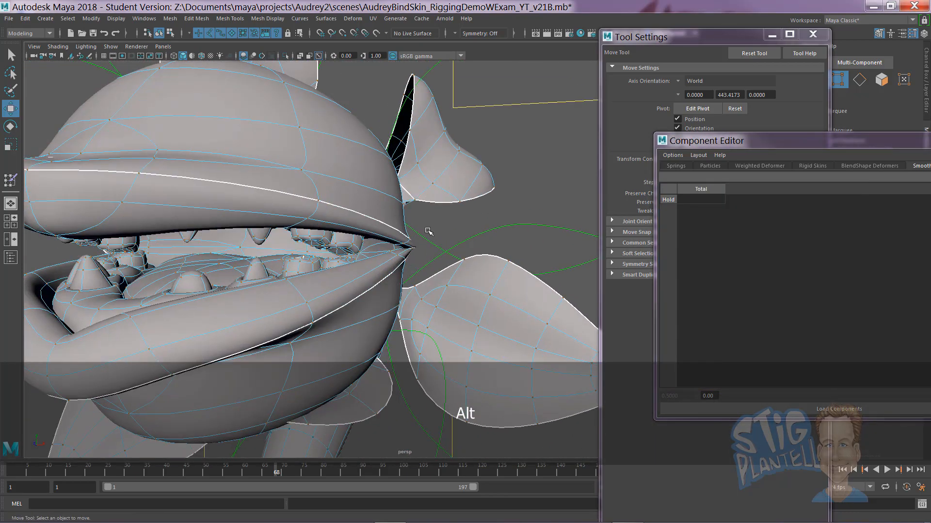
alt+right_drag(428, 231, 327, 216)
alt+drag(326, 216, 387, 184)
alt+right_drag(388, 183, 194, 184)
alt+middle_drag(329, 187, 240, 189)
drag(395, 148, 373, 171)
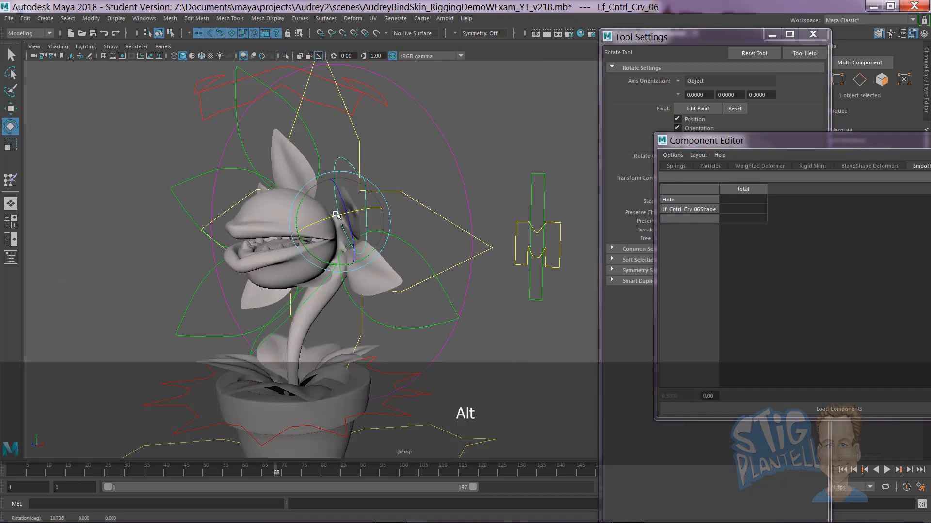
alt+drag(308, 220, 343, 203)
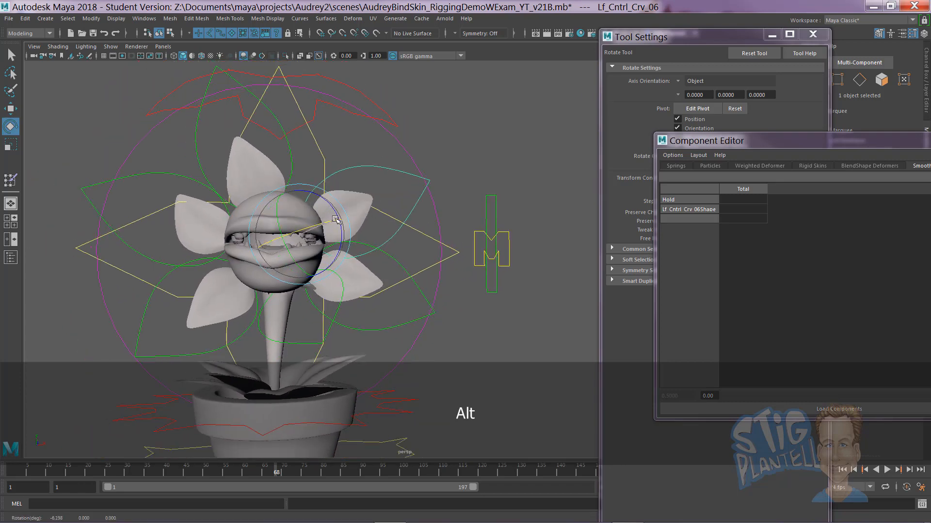
Select the leaf group control and examine the head and leaf bases from the front and side.
click(431, 195)
alt+middle_drag(376, 206, 439, 207)
alt+drag(439, 207, 359, 209)
alt+right_drag(359, 209, 669, 216)
alt+drag(386, 206, 430, 200)
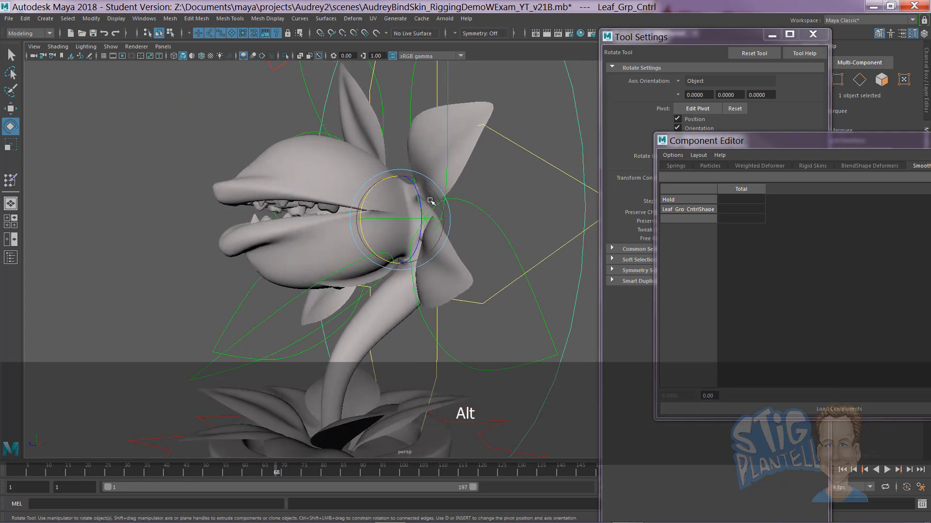
mouse_move(379, 227)
alt+mouse_down()
mouse_move(458, 228)
mouse_move(384, 224)
alt+mouse_up()
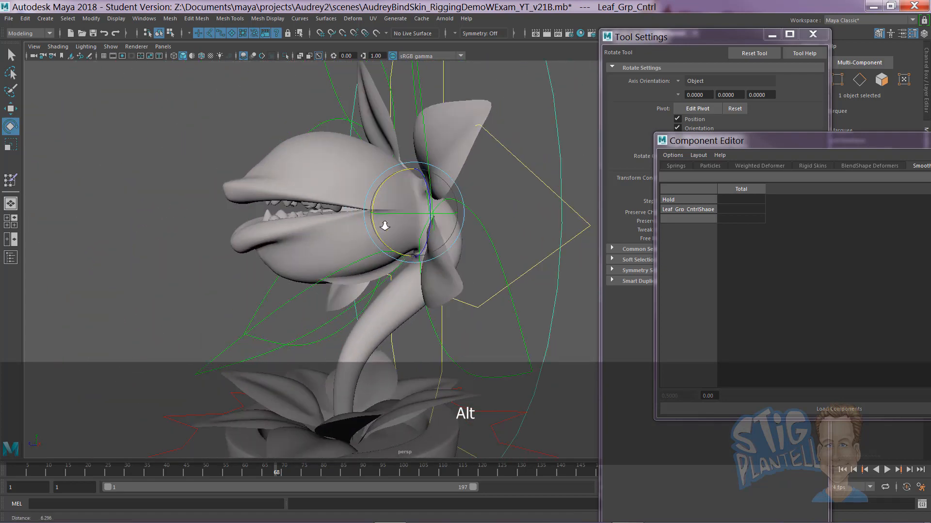
alt+right_drag(303, 213, 349, 206)
alt+drag(349, 206, 412, 206)
alt+right_drag(252, 202, 117, 198)
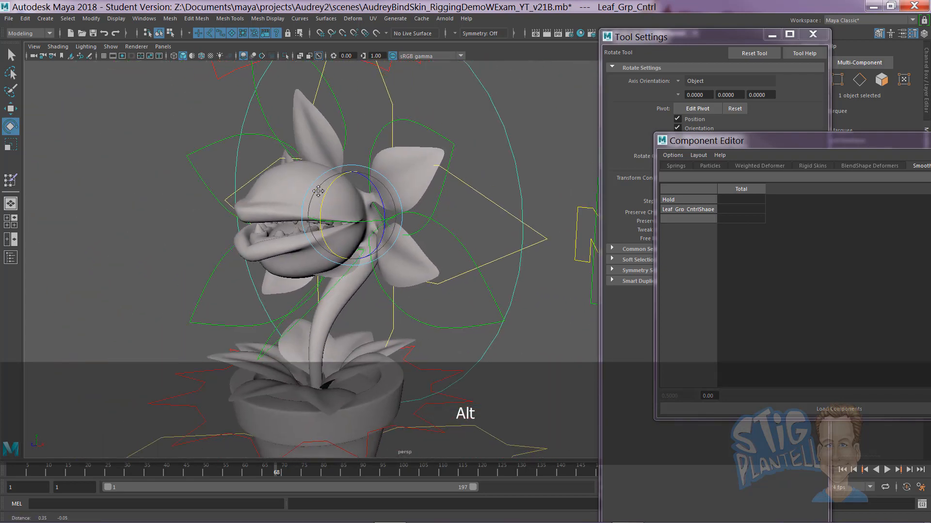
alt+middle_drag(316, 191, 239, 185)
Raise the Mth_Hndl mouth control to open the jaws wide and examine the mouth interior and corner.
click(475, 209)
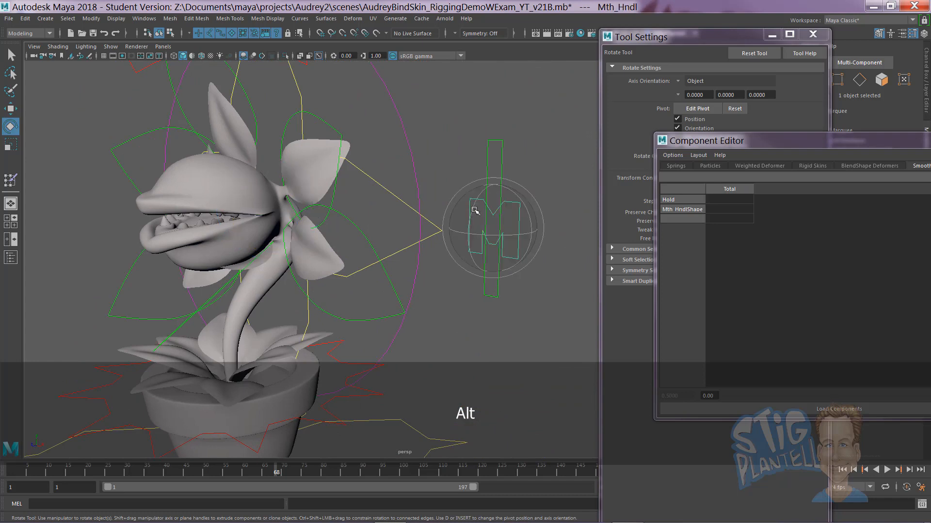
key(w)
drag(493, 196, 497, 130)
alt+drag(285, 218, 361, 226)
alt+middle_drag(361, 226, 369, 227)
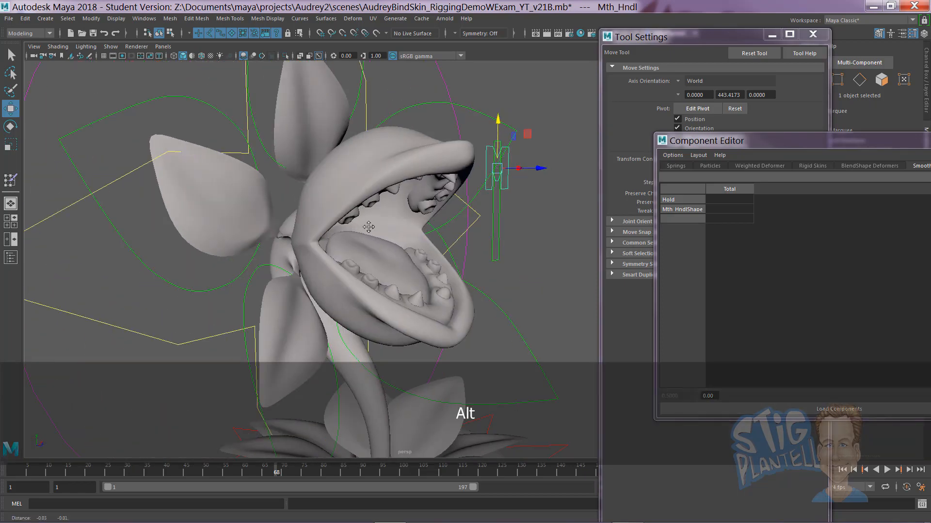
alt+drag(369, 227, 264, 226)
alt+middle_drag(325, 238, 409, 252)
alt+right_drag(409, 251, 483, 250)
alt+drag(352, 213, 397, 226)
alt+right_drag(465, 247, 531, 259)
alt+drag(440, 238, 387, 235)
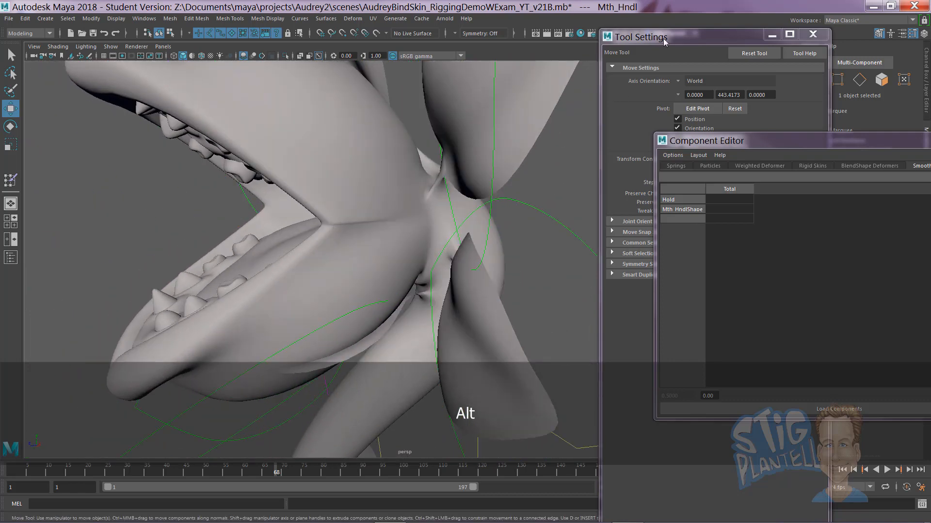
Switch the plant mesh to vertex mode and select the vertices around the open mouth corner.
click(348, 223)
right_drag(348, 223, 312, 225)
alt+right_drag(385, 227, 456, 230)
alt+middle_drag(367, 220, 305, 216)
alt+drag(262, 209, 348, 197)
Minimize the Tool Settings, close the floating Skin menu and clear the Component Editor from the viewport.
drag(827, 140, 671, 296)
click(772, 35)
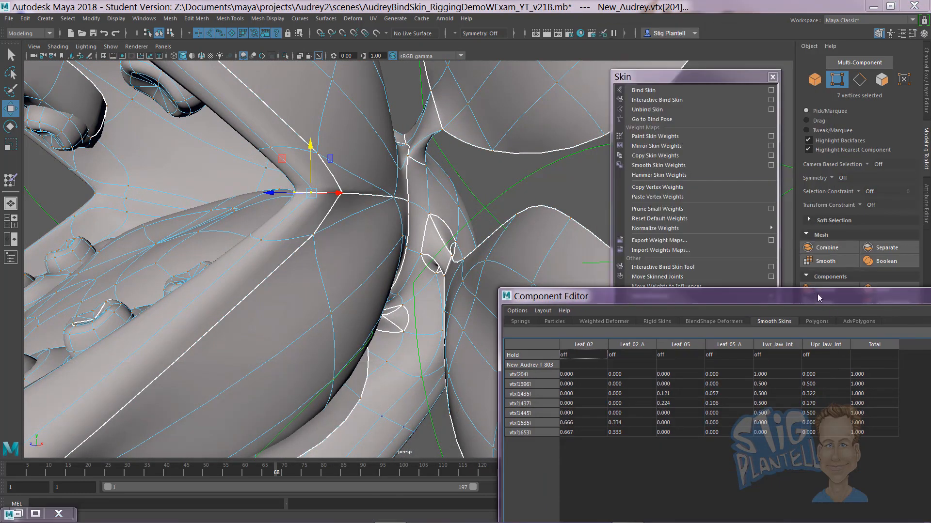
drag(818, 293, 930, 294)
click(772, 77)
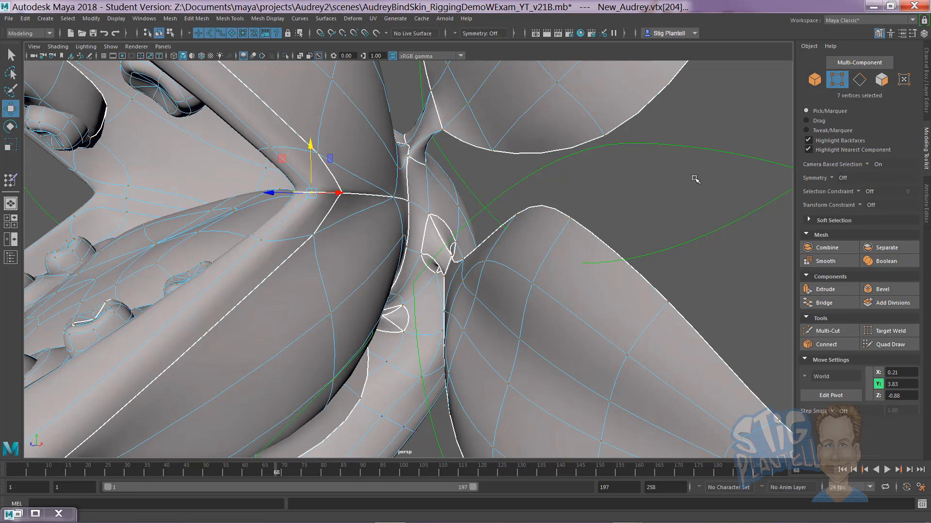
Narrow the selection to the three mouth-corner vertices and set their Leaf_05 and Leaf_05_A weights to 0.
drag(350, 199, 367, 207)
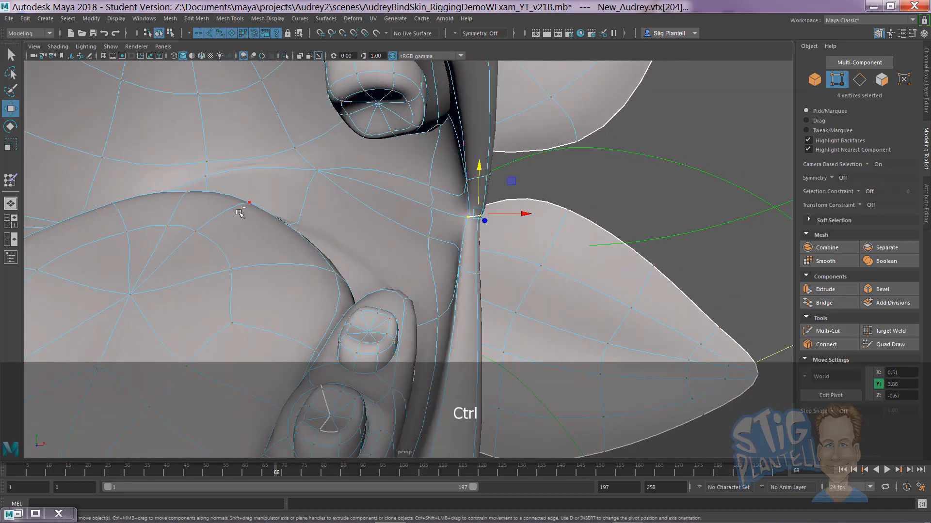
alt+drag(449, 233, 399, 235)
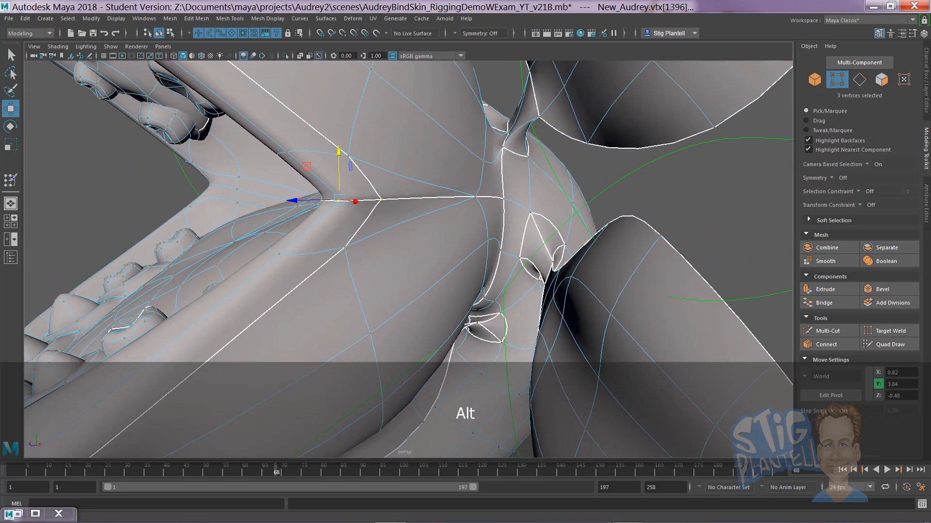
drag(637, 147, 574, 123)
text(0)
key(Return)
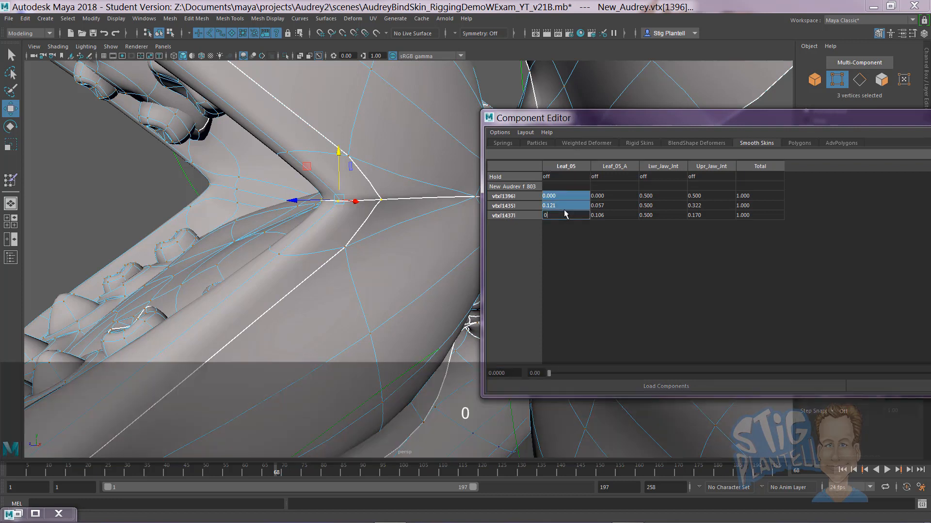
Set the three mouth-corner vertices' Lwr_Jaw_Jnt weights to 0.5, deselect them and move the Component Editor out of view.
drag(557, 201, 559, 216)
double_click(559, 214)
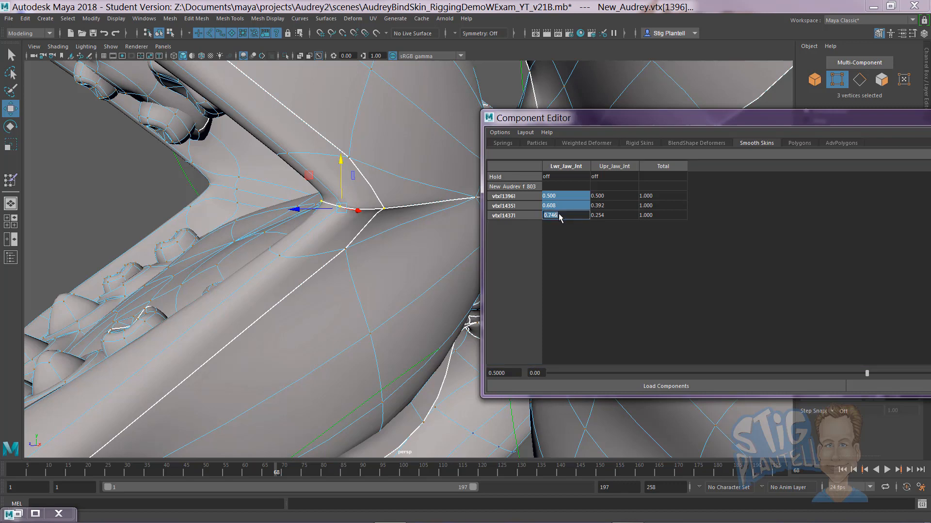
text(.5)
key(Return)
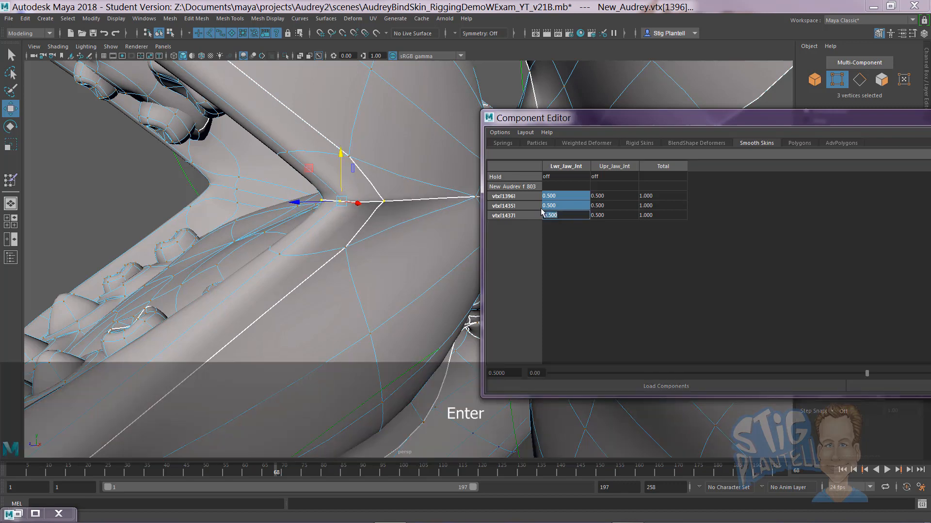
click(159, 185)
drag(577, 118, 930, 121)
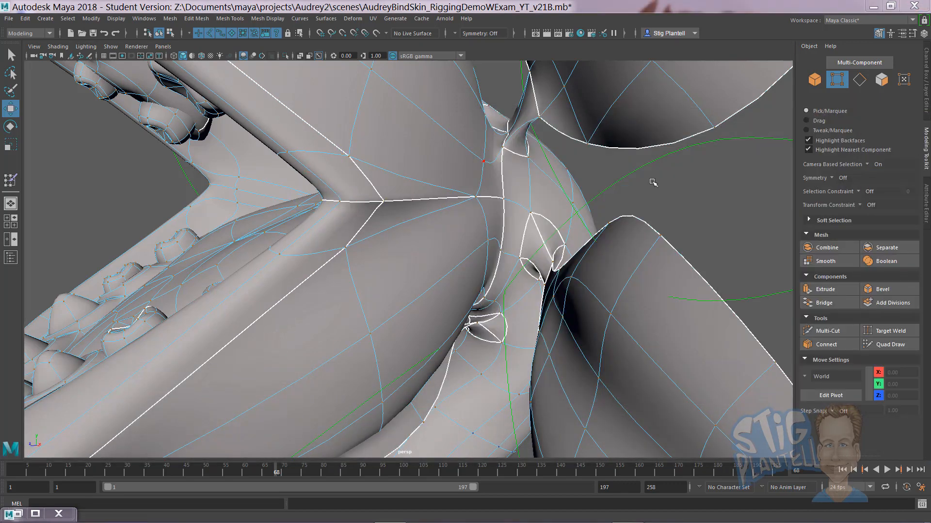
Show the whole open-mouthed plant with its textures displayed.
alt+right_drag(357, 204, 242, 206)
alt+drag(242, 206, 322, 220)
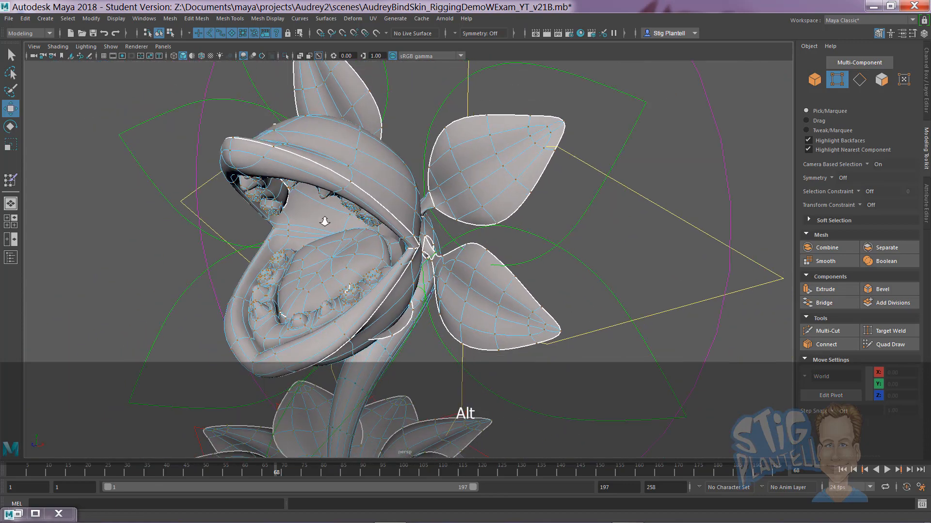
alt+right_drag(322, 220, 331, 222)
key(6)
alt+drag(375, 228, 450, 194)
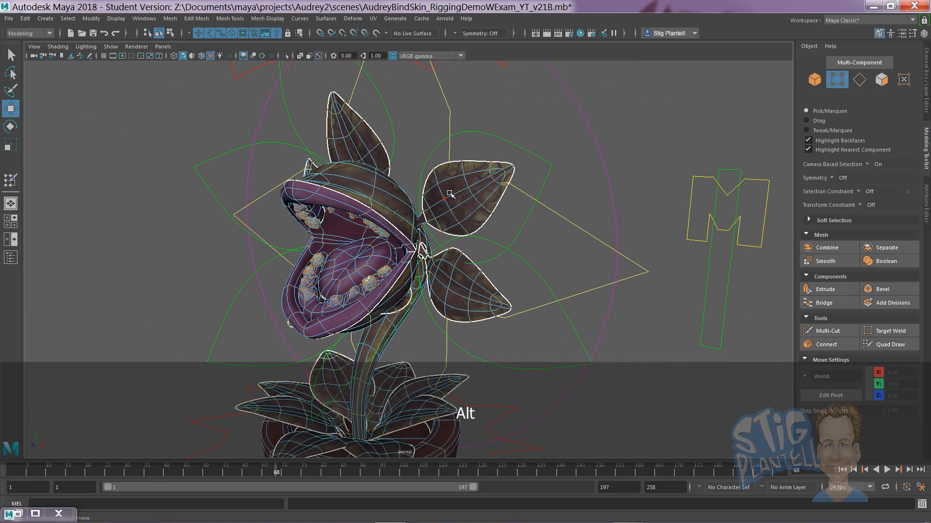
Return the plant mesh to object mode, deselect it and hide the NURBS curves in the viewport.
right_drag(496, 185, 527, 168)
click(534, 170)
alt+right_drag(443, 207, 272, 170)
click(111, 47)
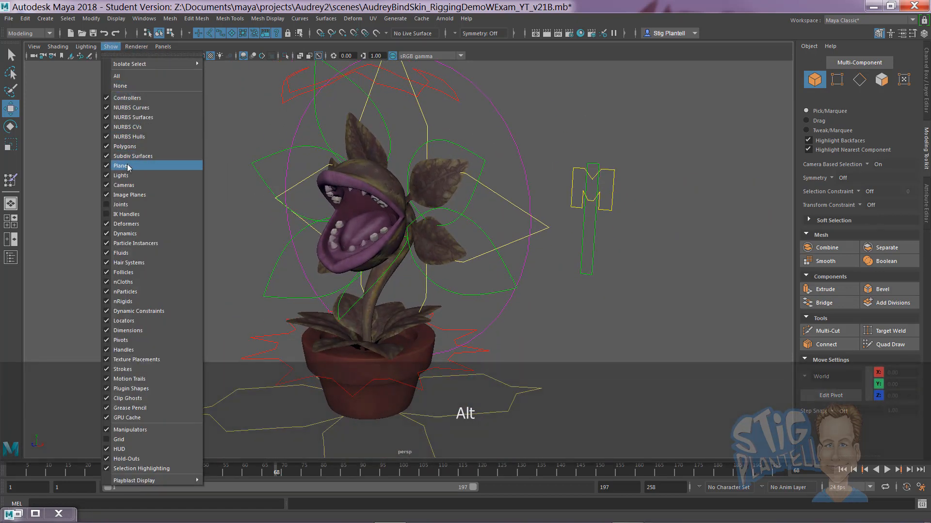
click(139, 108)
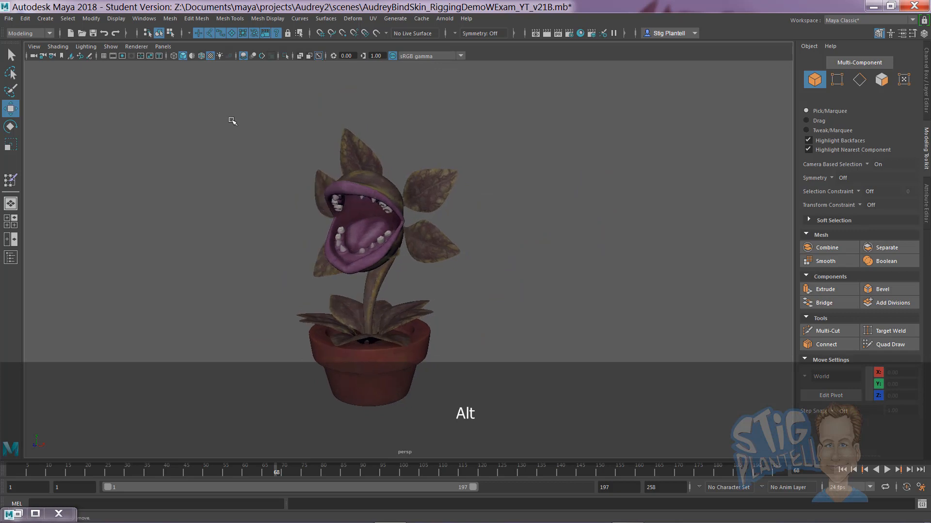
Show the NURBS curves in the viewport and test the jaws by moving the Mth_Hndl control vertically, undoing the trial moves.
click(110, 48)
click(139, 109)
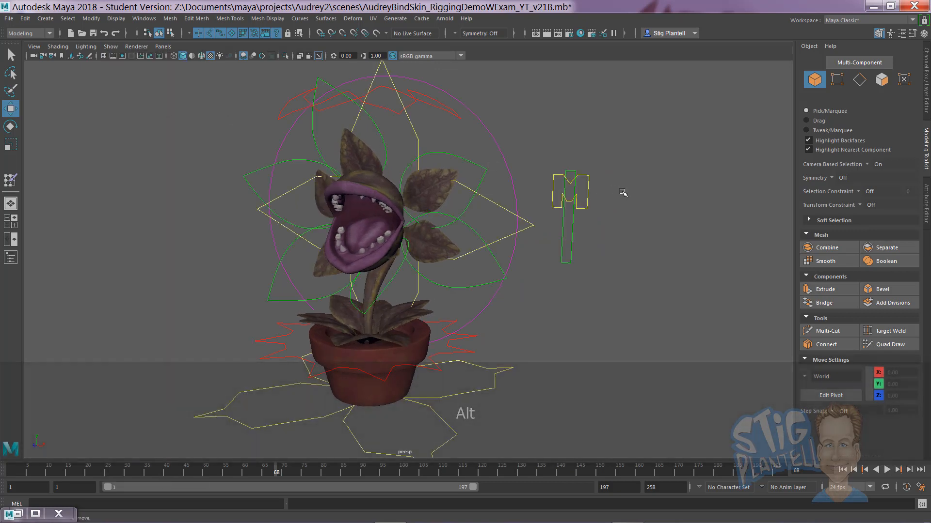
drag(569, 165, 476, 181)
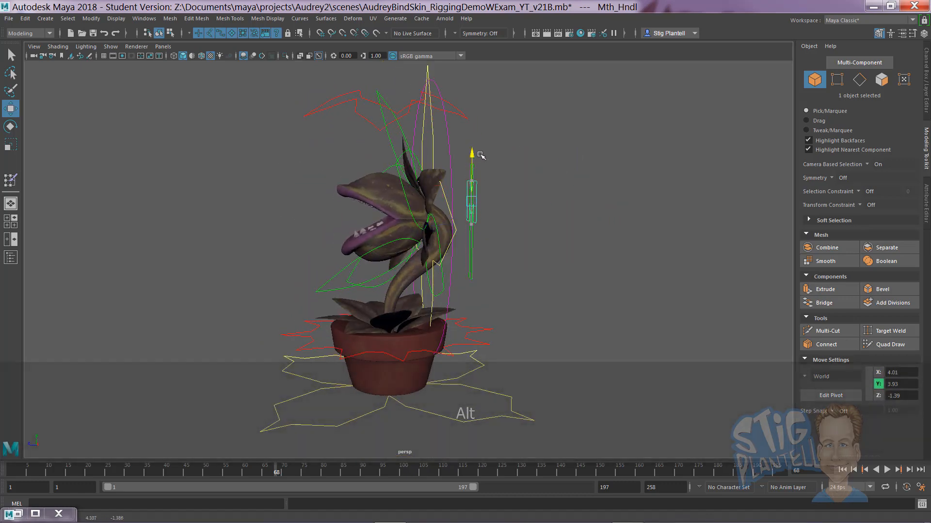
key(ctrl+z)
alt+drag(485, 148, 430, 163)
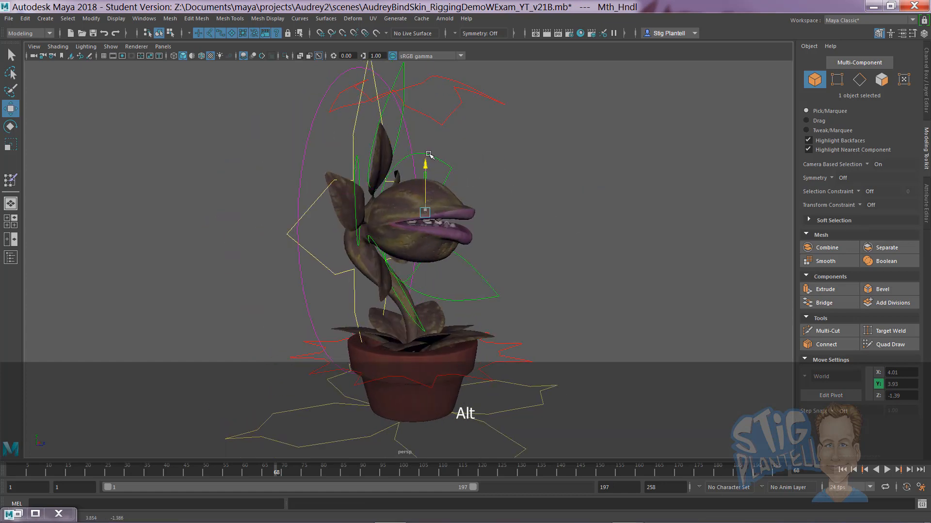
key(ctrl+z)
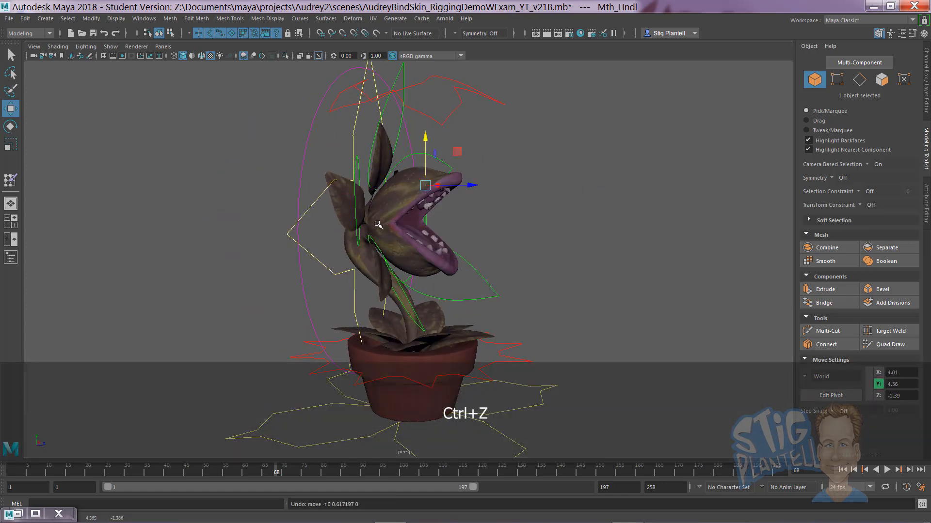
drag(429, 164, 427, 129)
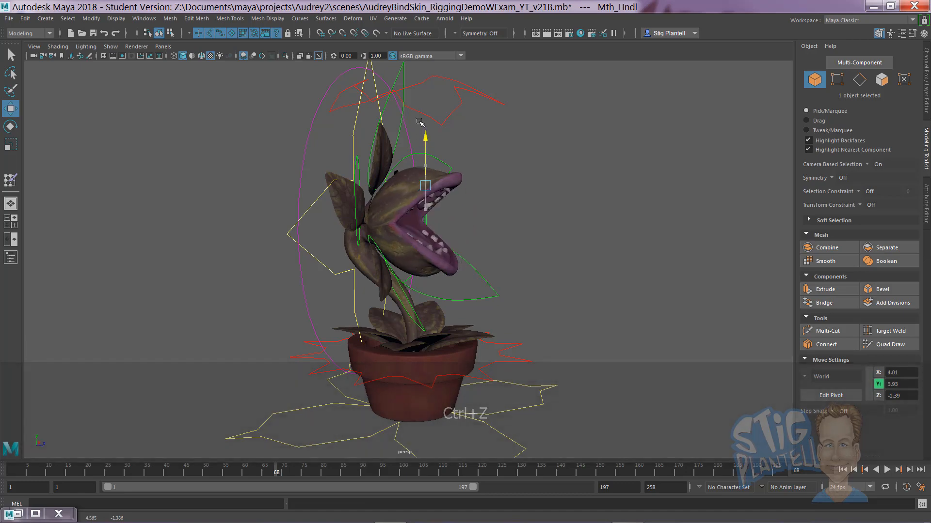
alt+drag(474, 216, 449, 203)
click(467, 217)
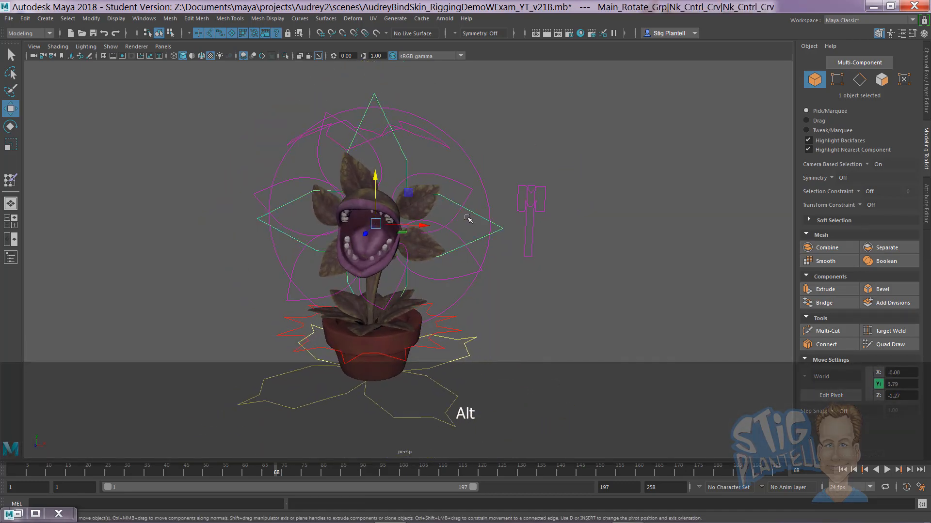
drag(375, 224, 379, 197)
key(ctrl+z)
Lower the Mth_Hndl mouth control, set its Translate Y to 0 and deselect it.
click(541, 195)
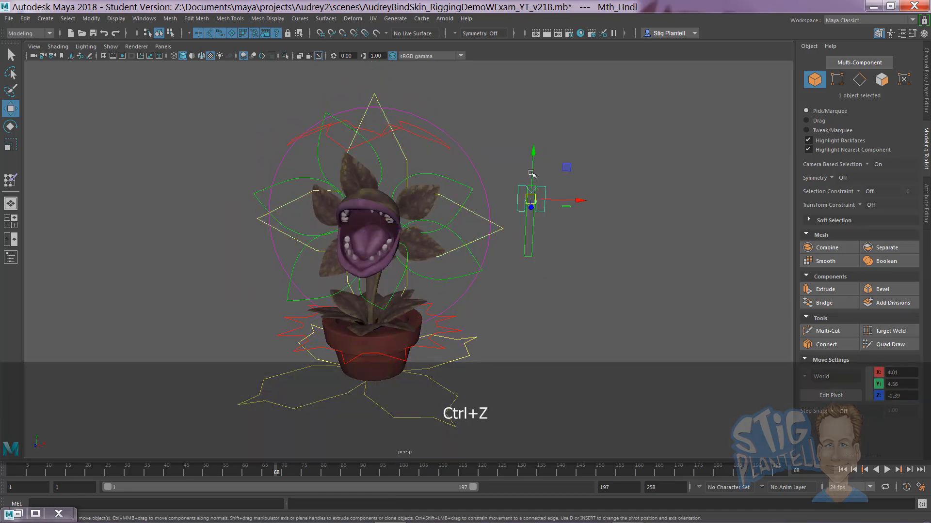
drag(532, 166, 530, 191)
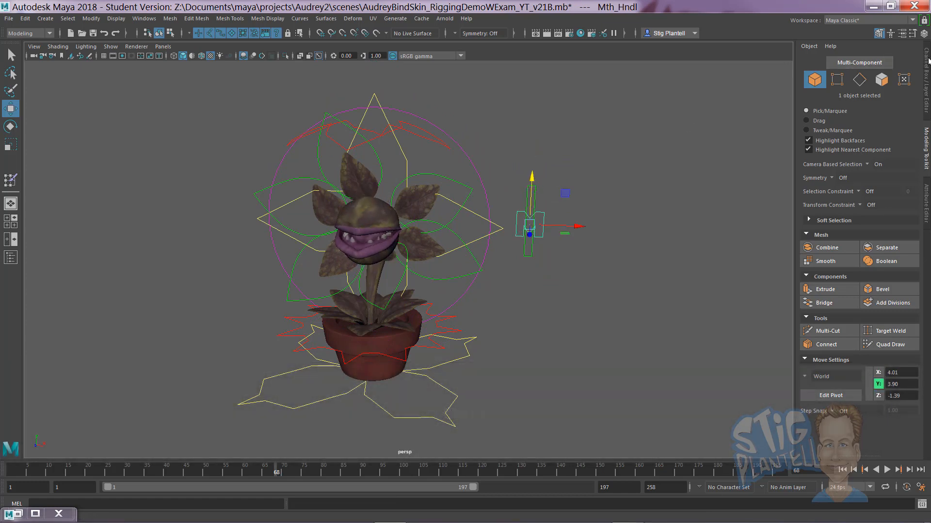
click(926, 60)
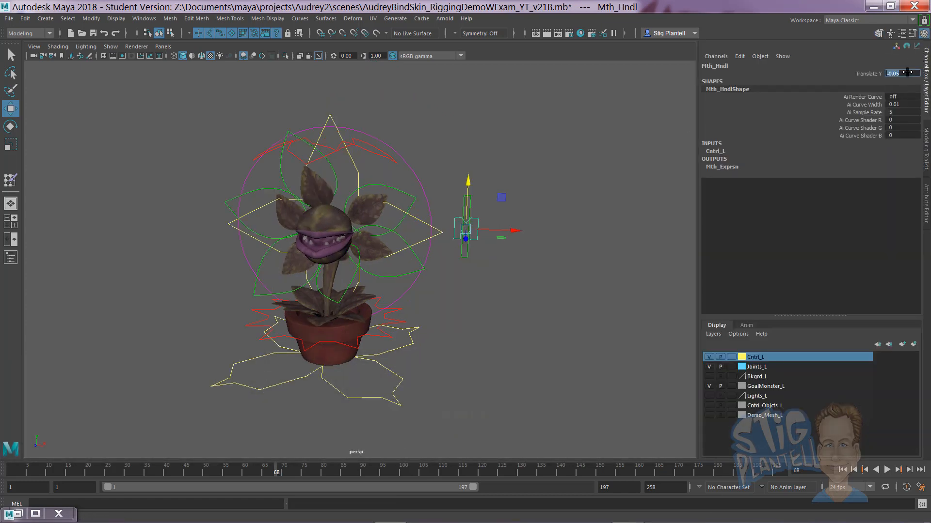
text(0)
key(Return)
click(535, 116)
Save the scene under its current name, accepting the student version notice.
alt+drag(408, 191, 318, 208)
alt+right_drag(317, 208, 679, 228)
alt+middle_drag(352, 203, 418, 237)
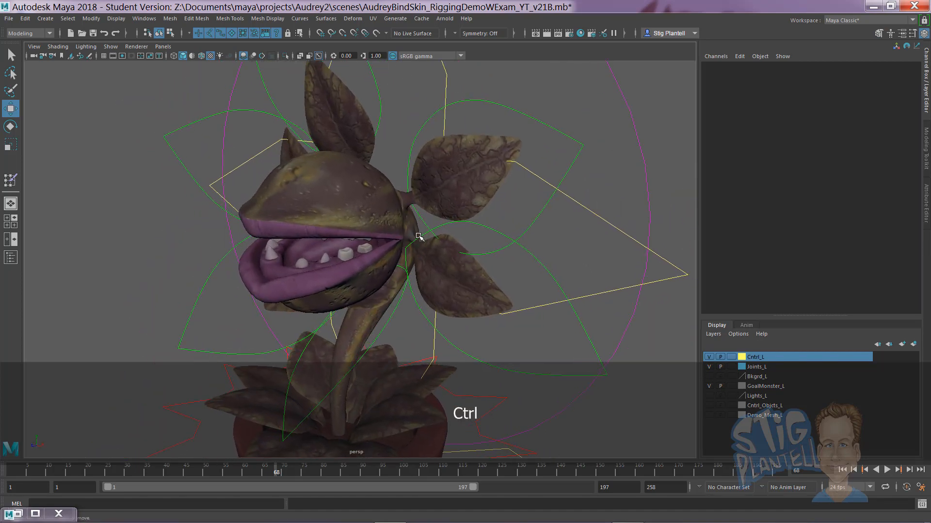
key(ctrl+s)
click(444, 276)
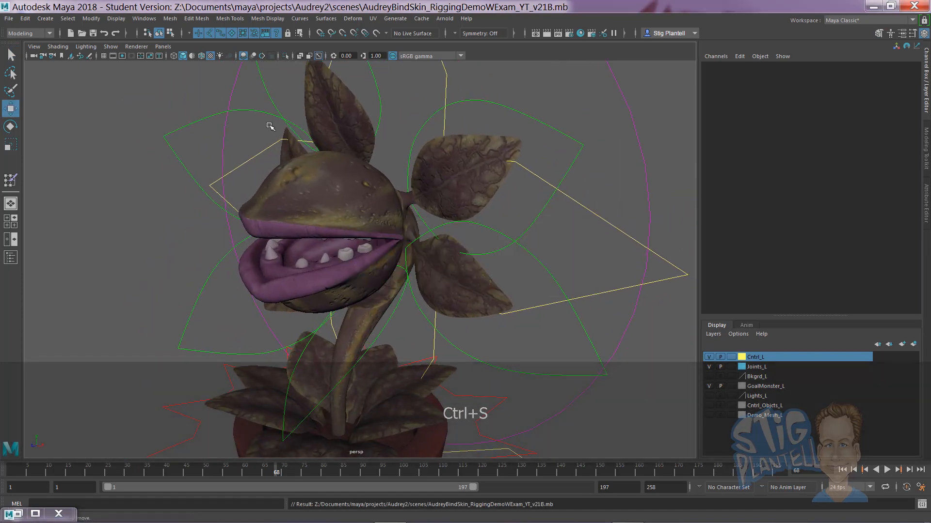
Save the scene as a new version named AudreyBindSkin_RiggingDemoWExam_YT_v21C.mb.
click(8, 18)
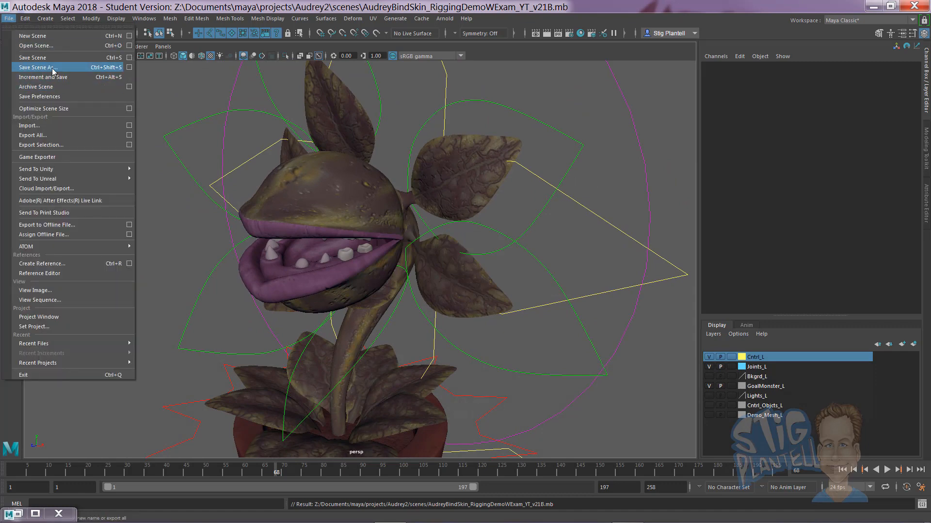
click(53, 68)
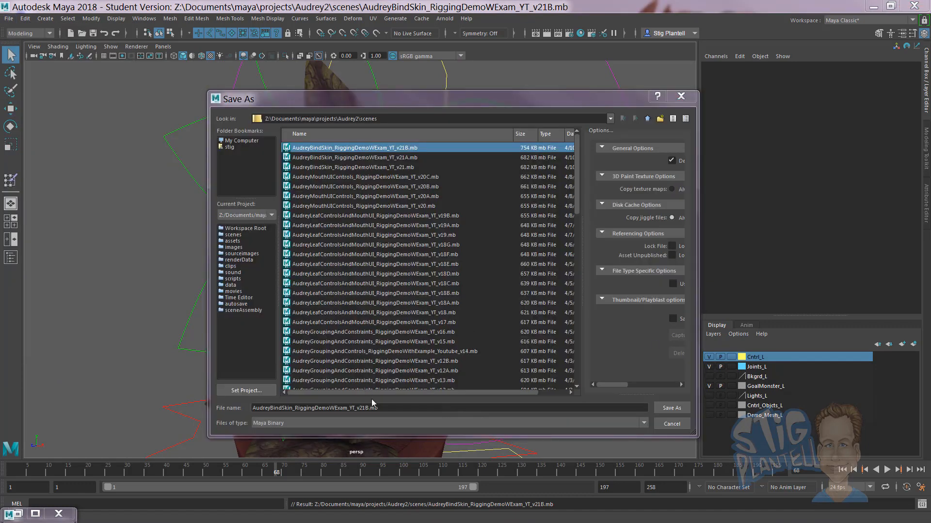
key(BackSpace)
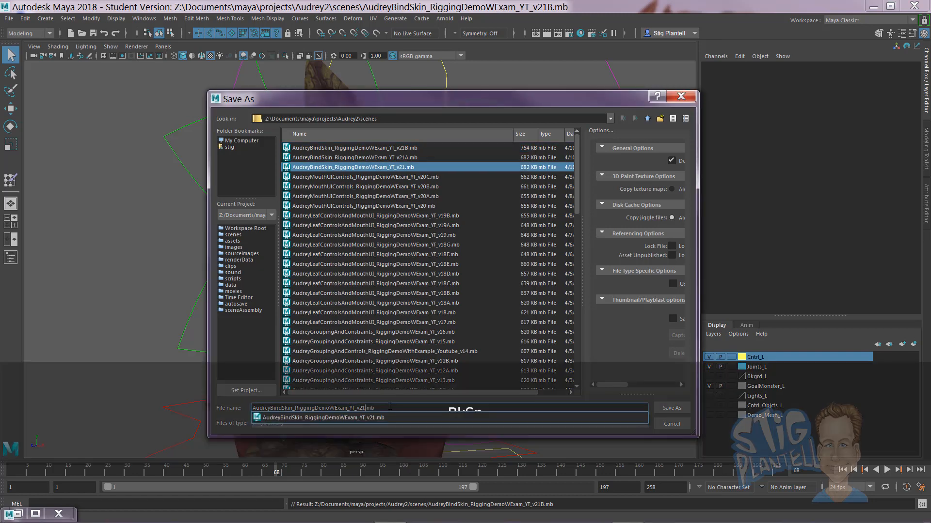
text(C)
key(Return)
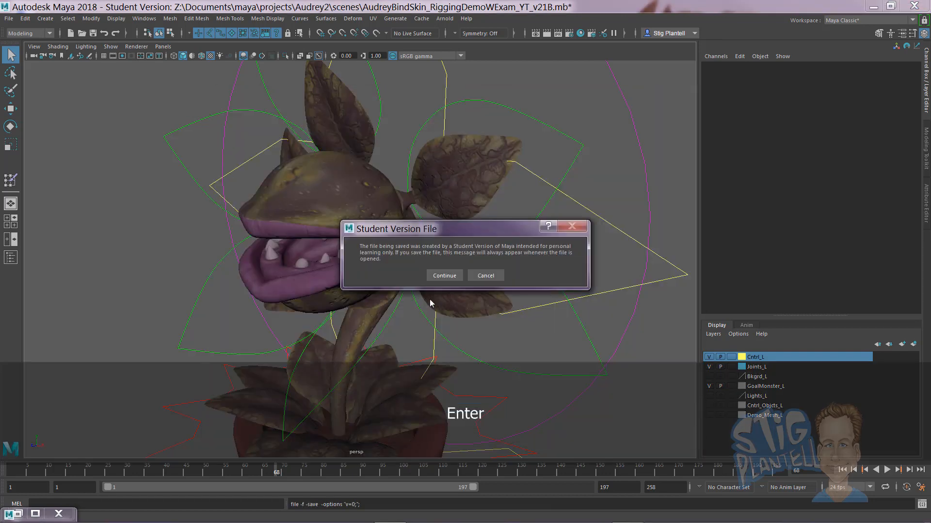
click(440, 275)
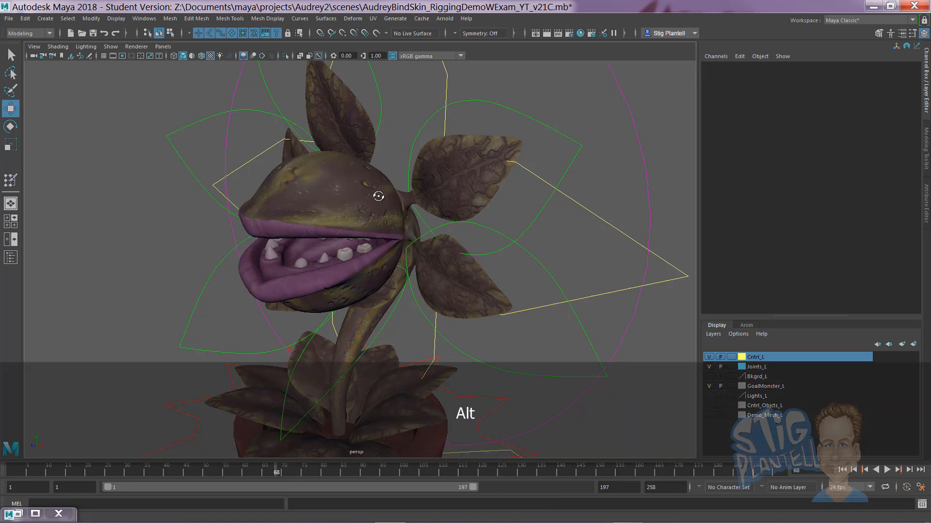
Select the New_Audrey plant mesh and start the Paint Skin Weights tool on it.
alt+drag(334, 228, 357, 203)
alt+middle_drag(358, 203, 359, 257)
alt+right_drag(359, 257, 606, 278)
alt+middle_drag(397, 236, 328, 236)
alt+drag(328, 236, 444, 136)
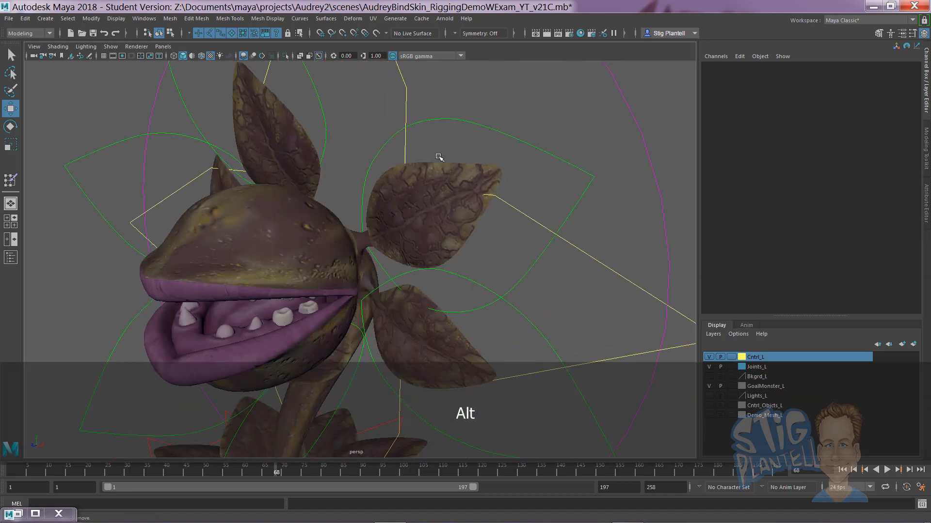
click(425, 168)
right_drag(425, 168, 354, 221)
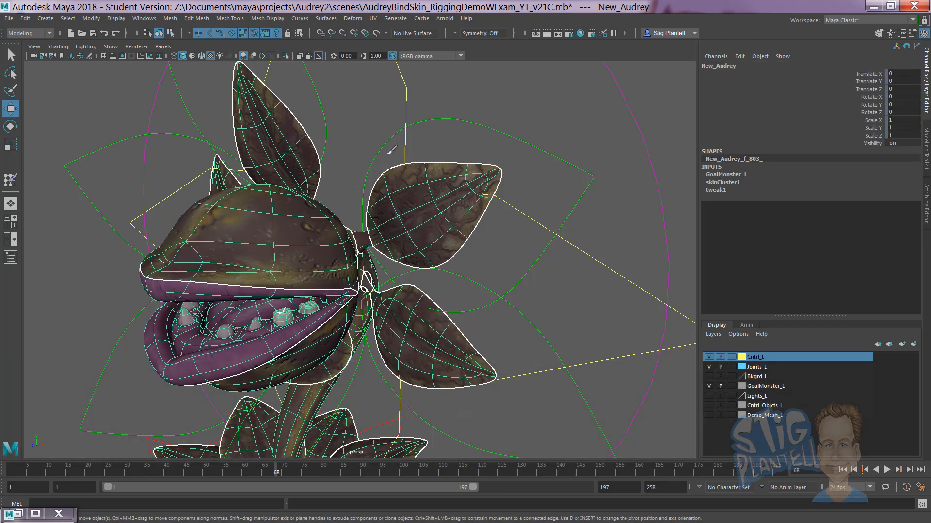
Examine the lower jaw's painted influence around the head and mouth corner from several angles.
alt+drag(355, 220, 413, 230)
alt+right_drag(414, 231, 449, 238)
alt+drag(386, 247, 362, 211)
alt+middle_drag(361, 211, 357, 212)
alt+drag(357, 211, 369, 215)
mouse_move(389, 216)
alt+mouse_down()
mouse_move(423, 211)
mouse_move(386, 231)
mouse_move(386, 249)
mouse_move(355, 221)
mouse_move(376, 203)
mouse_move(366, 229)
mouse_move(356, 226)
alt+mouse_up()
mouse_move(356, 225)
alt+right_down()
mouse_move(267, 274)
mouse_move(241, 270)
alt+right_up()
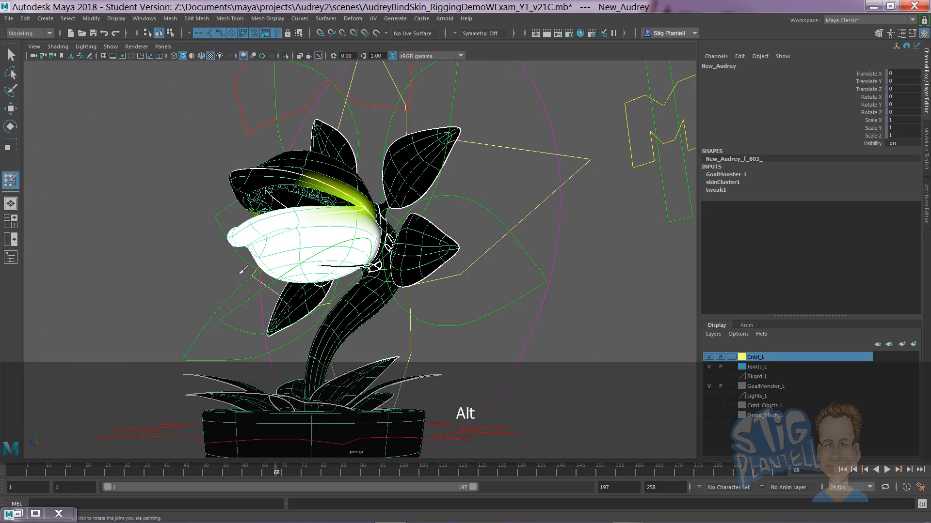
Leave weight painting, rotate the Lf_Cntrl_Crv_04 leaf control to about 16 degrees in X and deselect it.
key(w)
click(243, 313)
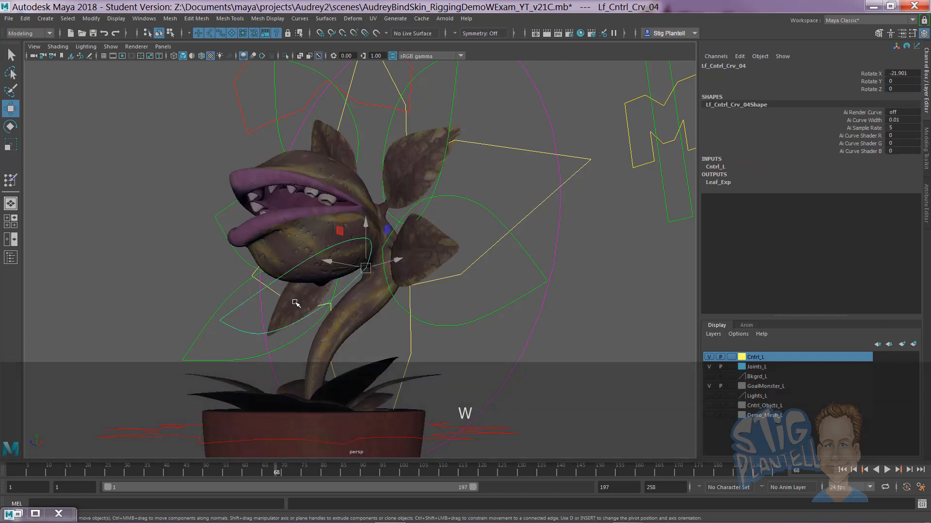
key(e)
drag(335, 279, 373, 300)
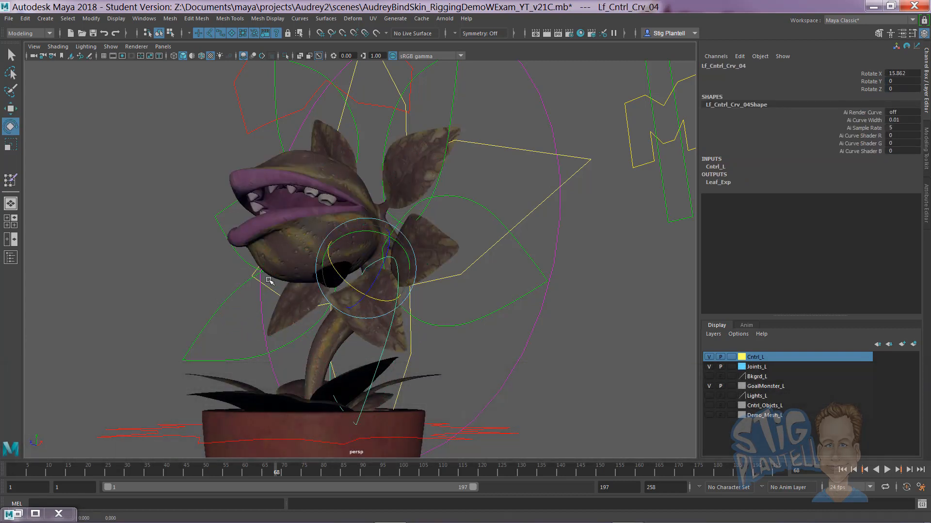
click(179, 260)
Switch the plant mesh to vertex mode and select the stray vertex at the dark patch under the lower jaw.
alt+right_drag(239, 293, 465, 296)
alt+drag(277, 256, 358, 249)
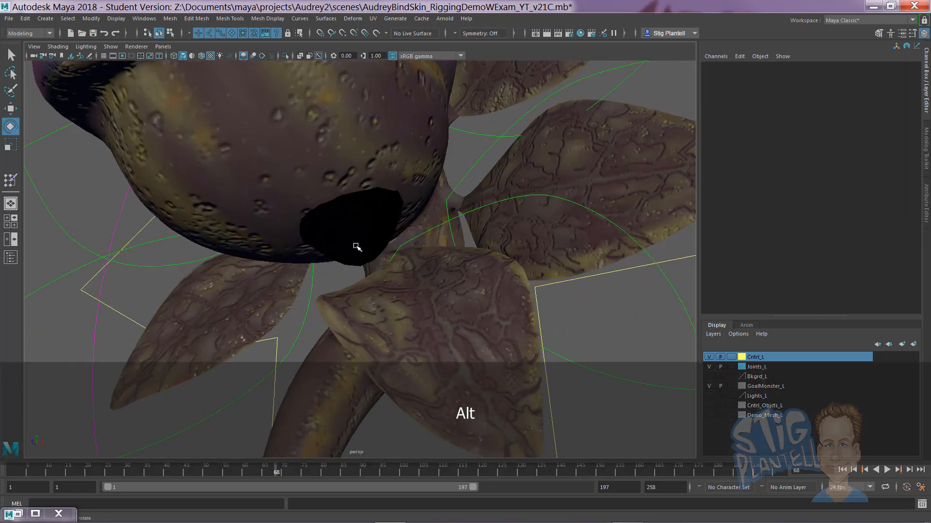
click(358, 246)
right_drag(356, 235, 313, 236)
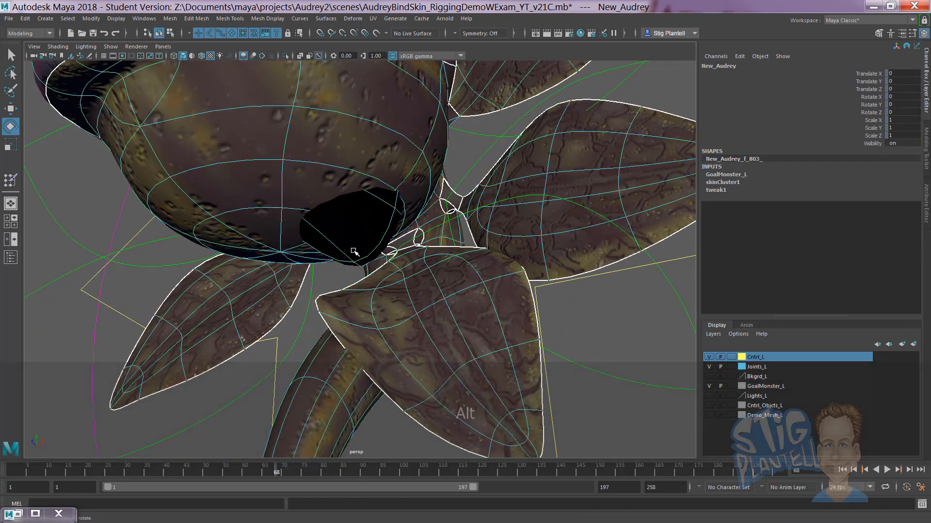
alt+drag(354, 251, 341, 244)
alt+right_drag(341, 244, 405, 245)
click(299, 221)
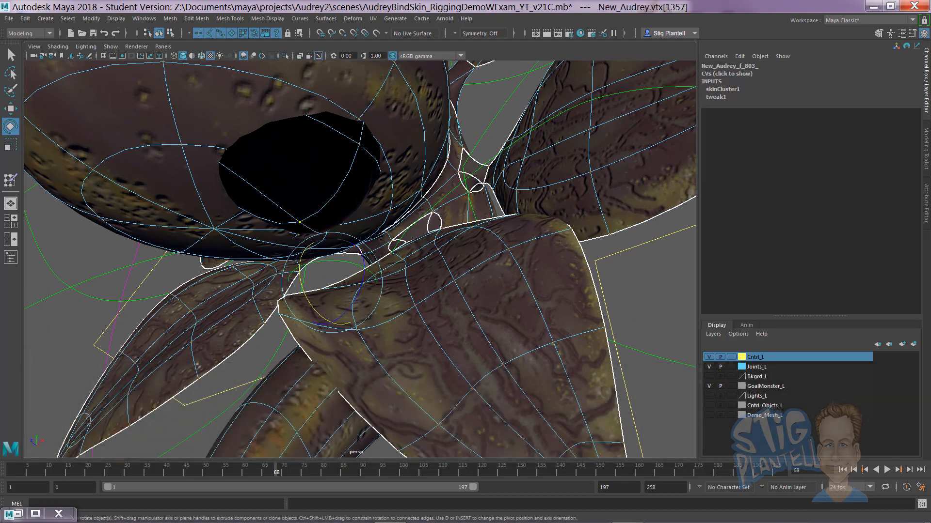
In the Component Editor, zero the stray vertex's Leaf_04 joint weights so that only Lwr_Jaw_Jnt influences it.
drag(930, 145, 691, 143)
click(659, 196)
text(0)
key(Return)
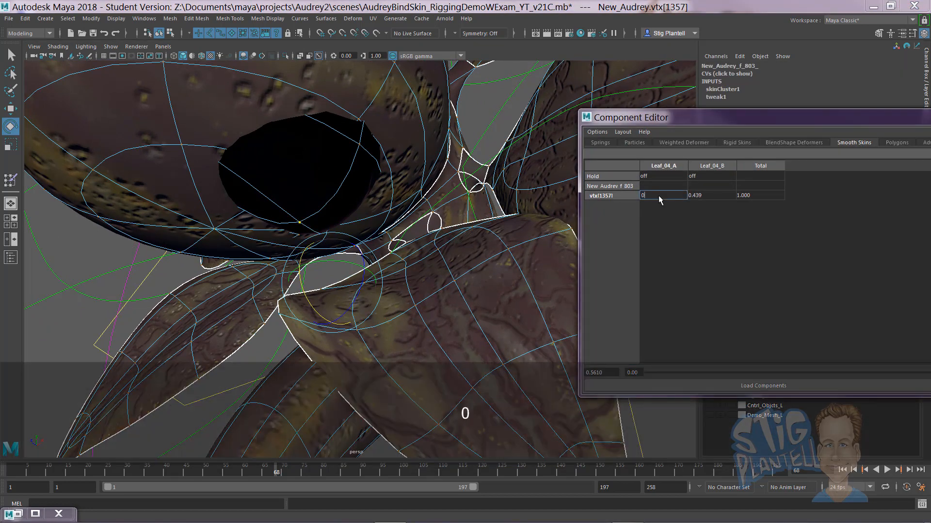
text(000)
key(Return)
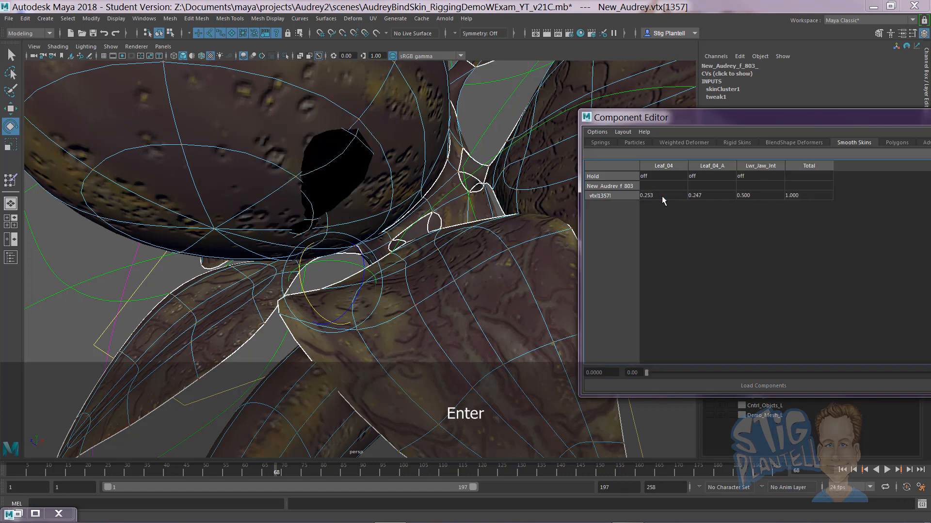
click(661, 196)
text(0)
key(Return)
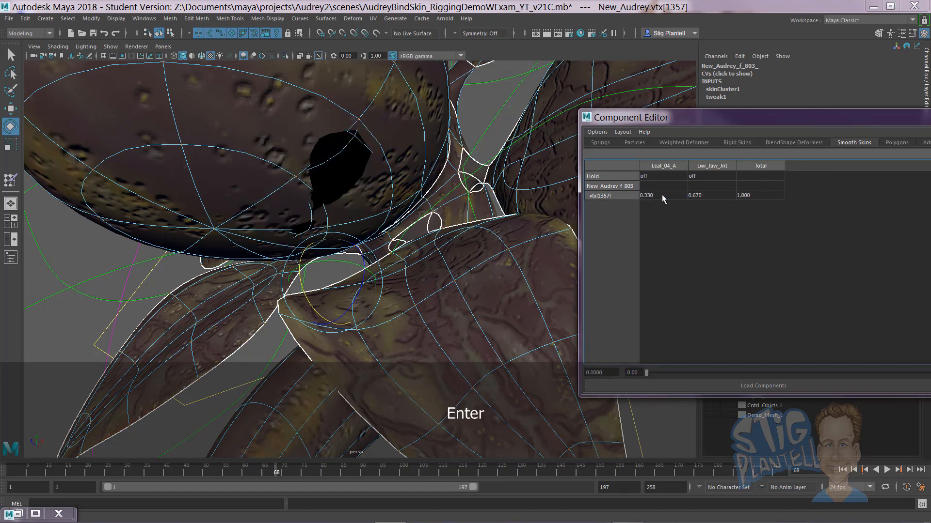
click(662, 194)
text(0)
key(Return)
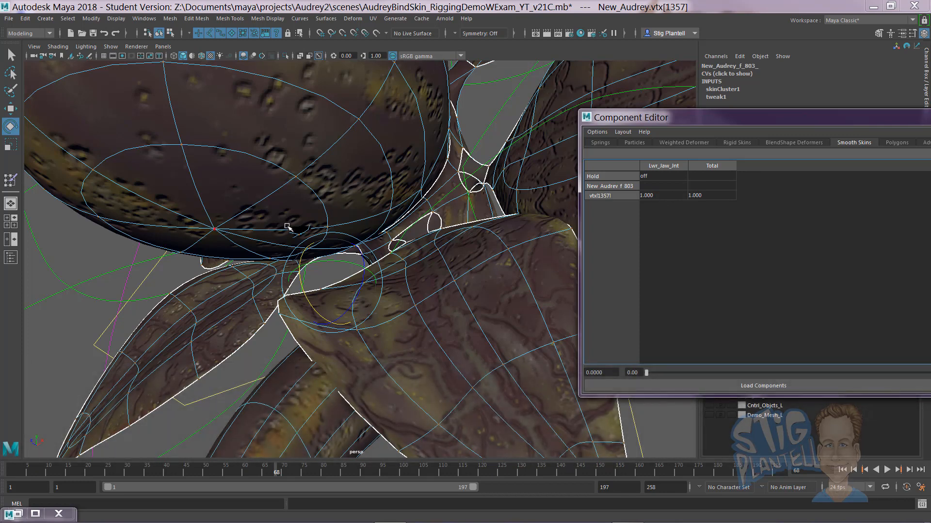
Select the neighbouring stray vertex under the jaw and set its Leaf_04 and Leaf_04_A weights to 0.
click(299, 234)
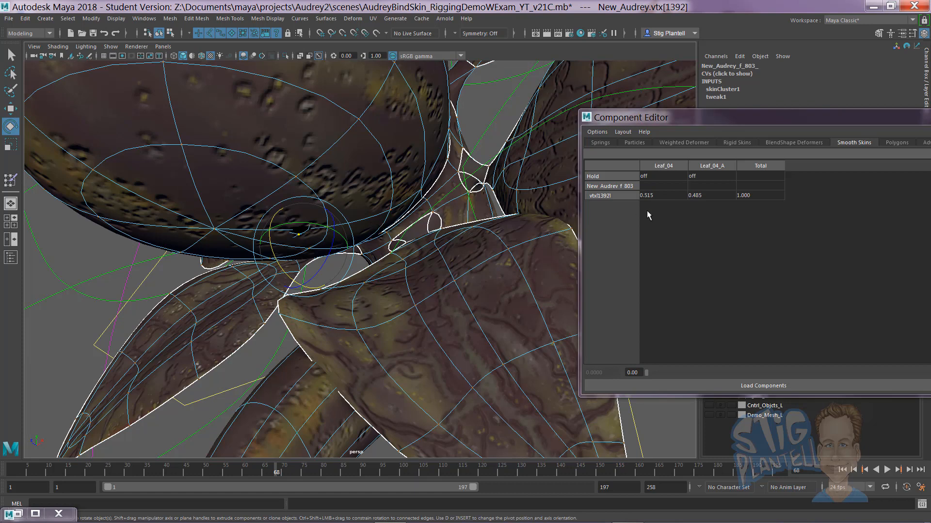
click(668, 197)
text(0)
key(Return)
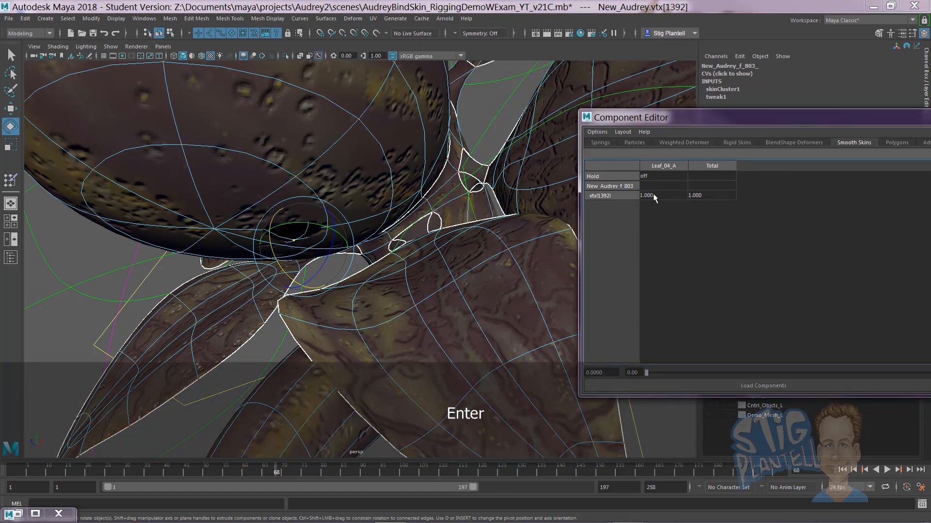
click(653, 195)
text(0)
key(Return)
click(662, 195)
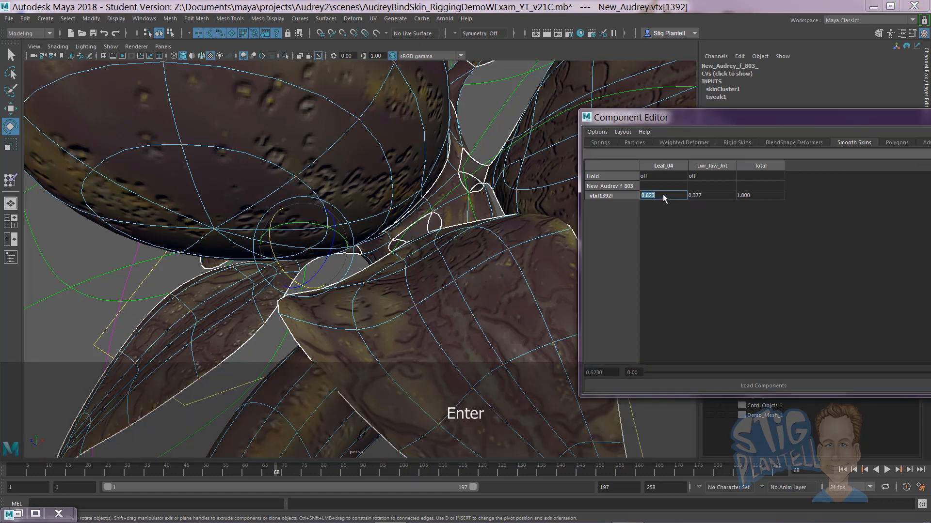
text(0)
key(Return)
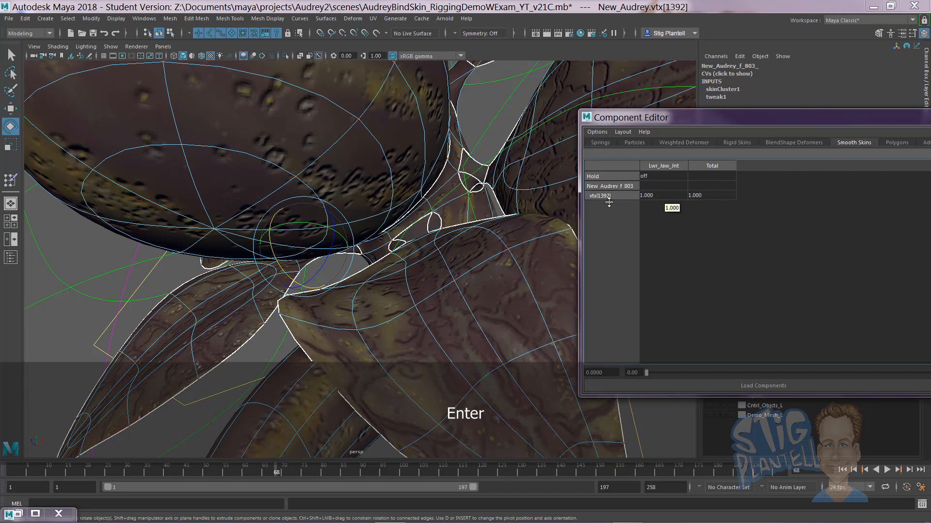
Select the two stray vertices on the leaf's protruding inner edge under the jaw and arrange the Component Editor to show their smooth skin weights.
alt+right_drag(405, 270, 138, 238)
click(145, 239)
alt+drag(399, 275, 284, 266)
alt+right_drag(284, 266, 412, 296)
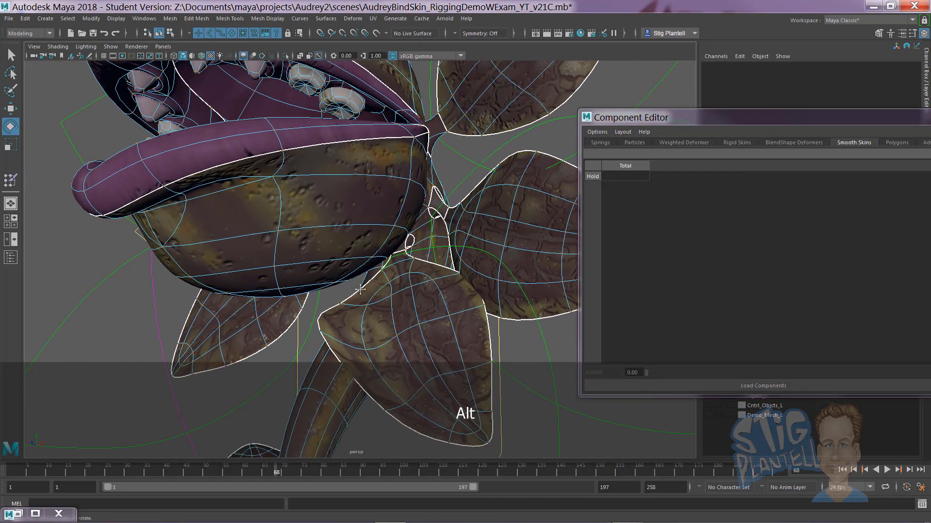
alt+middle_drag(431, 320, 443, 278)
alt+right_drag(446, 279, 495, 282)
click(349, 246)
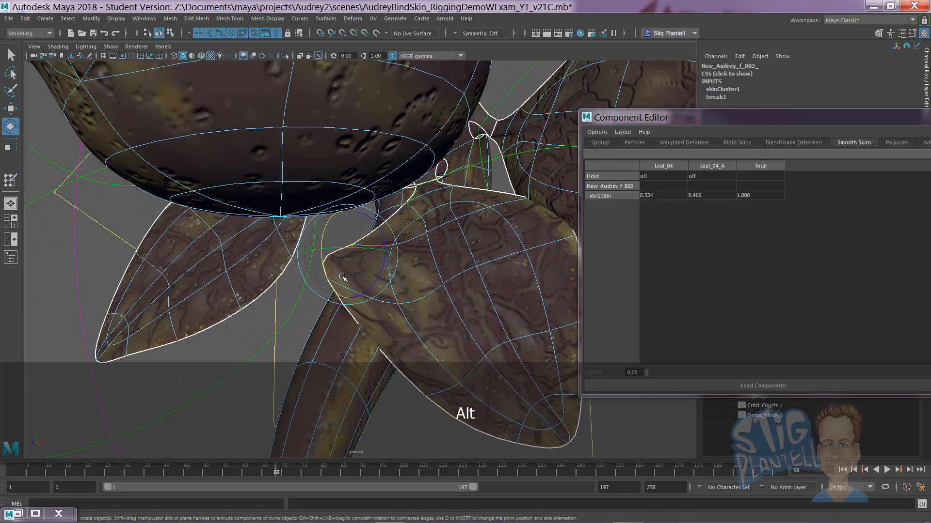
key(w)
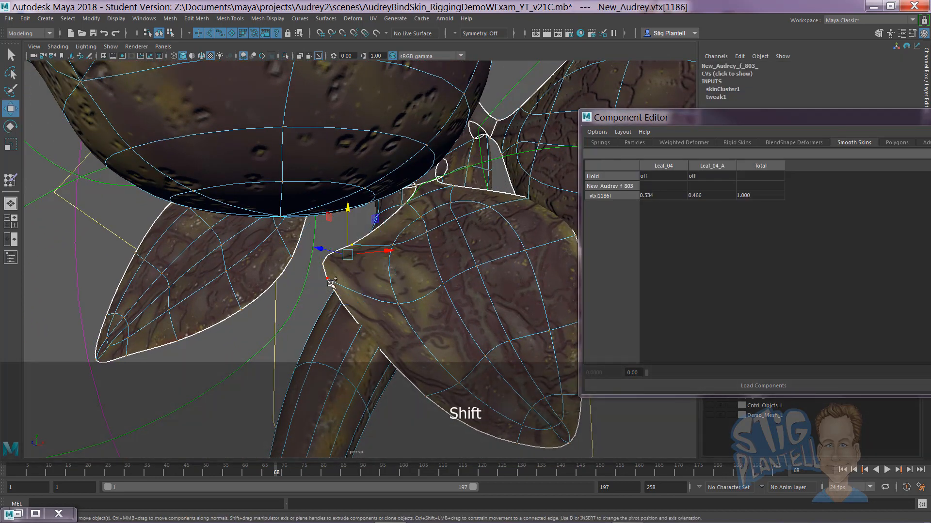
shift+click(330, 284)
drag(697, 117, 463, 193)
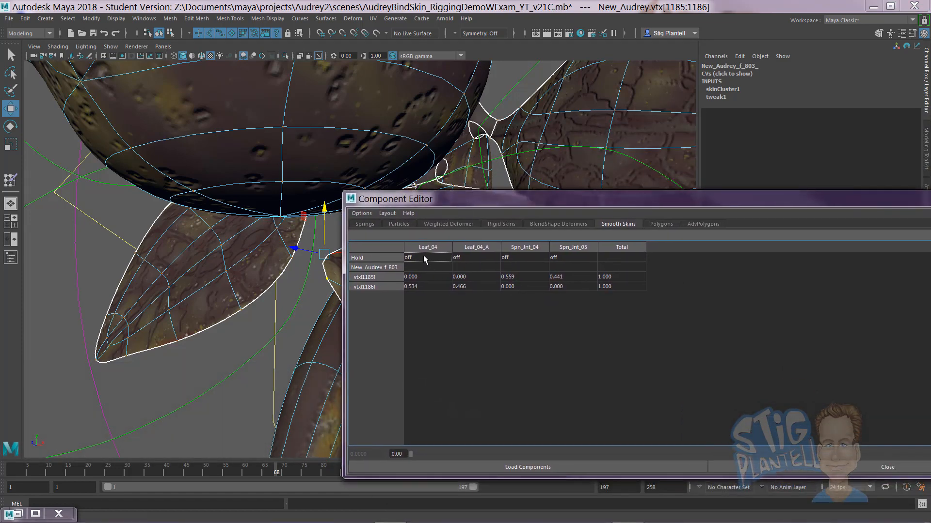
drag(520, 213, 439, 243)
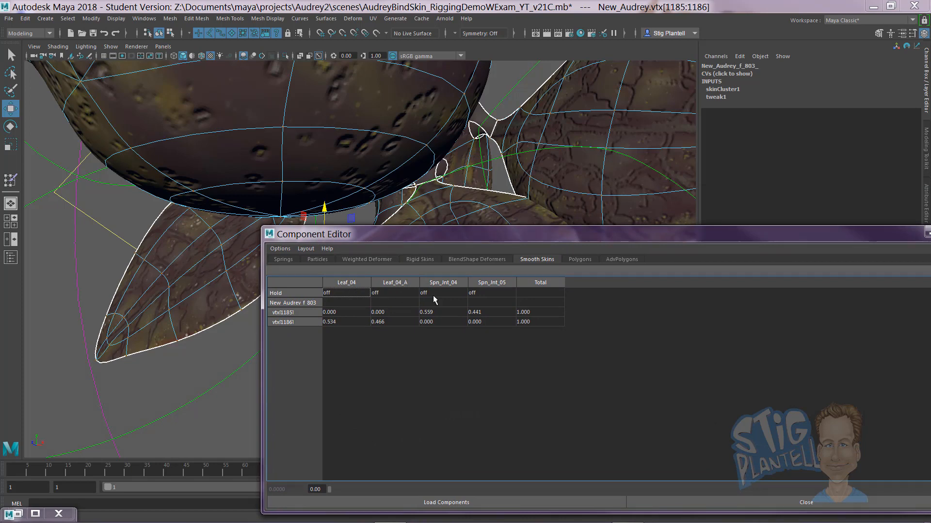
drag(480, 234, 483, 324)
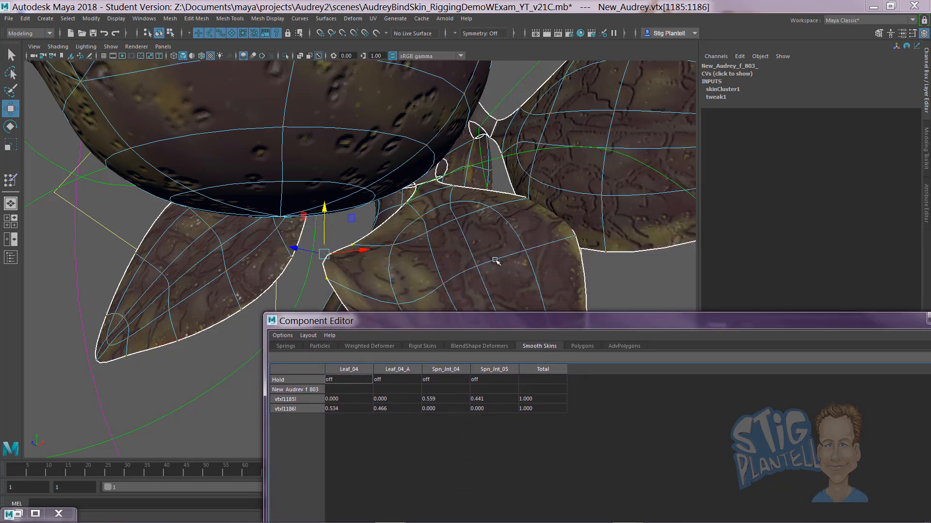
Reselect the two stray leaf-edge vertices and apply Hammer Skin Weights to them.
key(space)
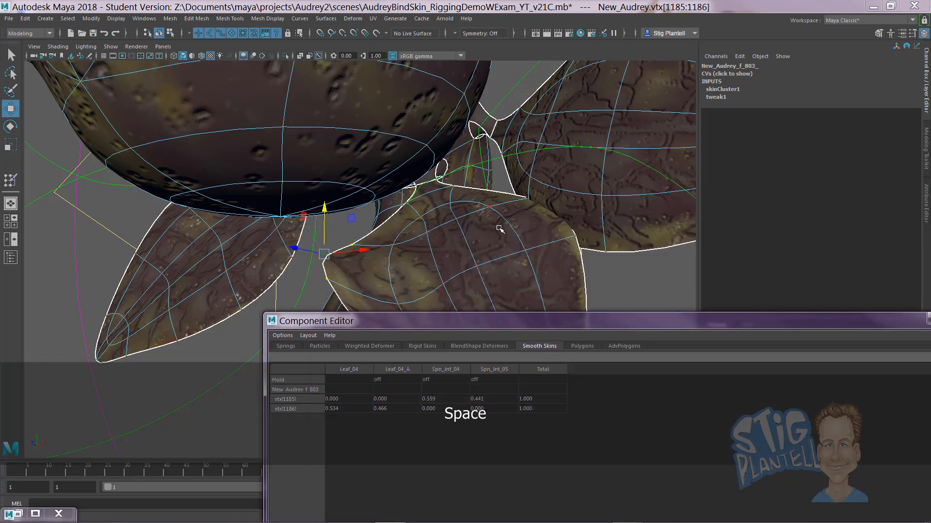
key(ctrl+z)
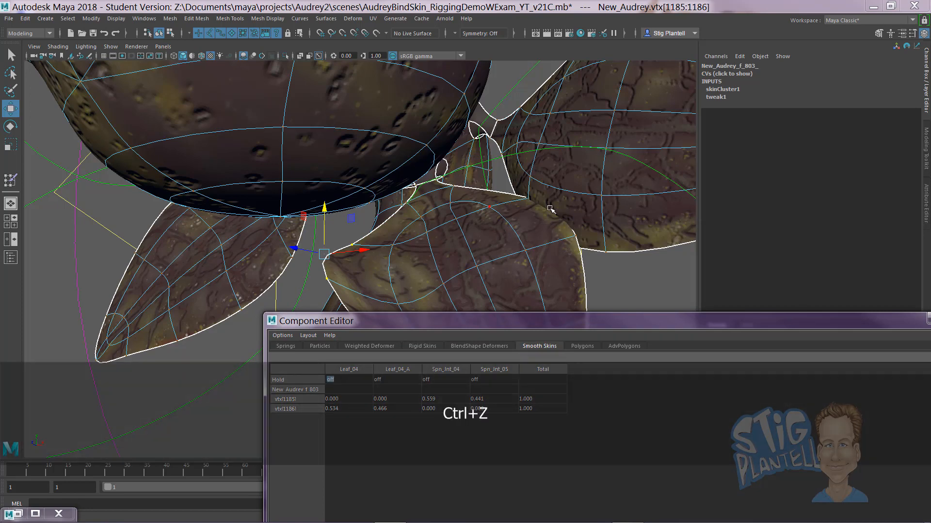
click(637, 275)
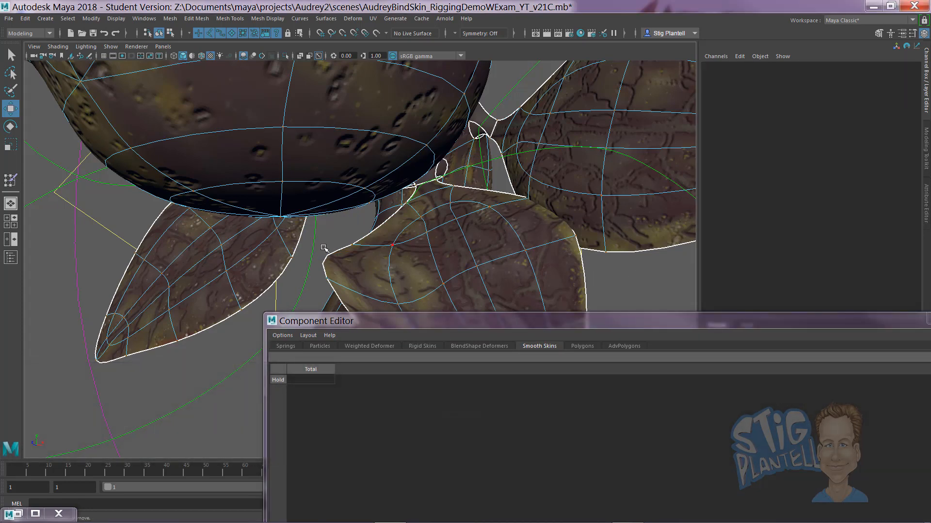
shift+click(354, 252)
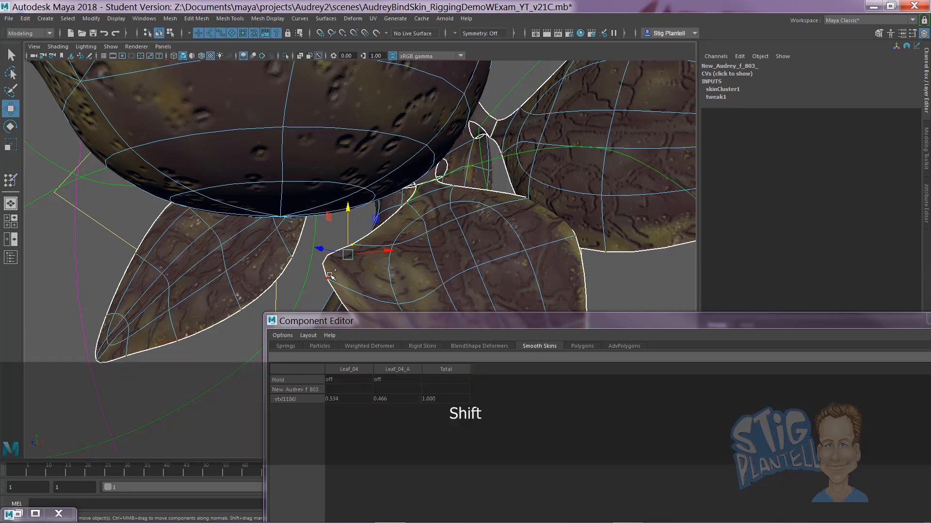
shift+click(327, 278)
key(space)
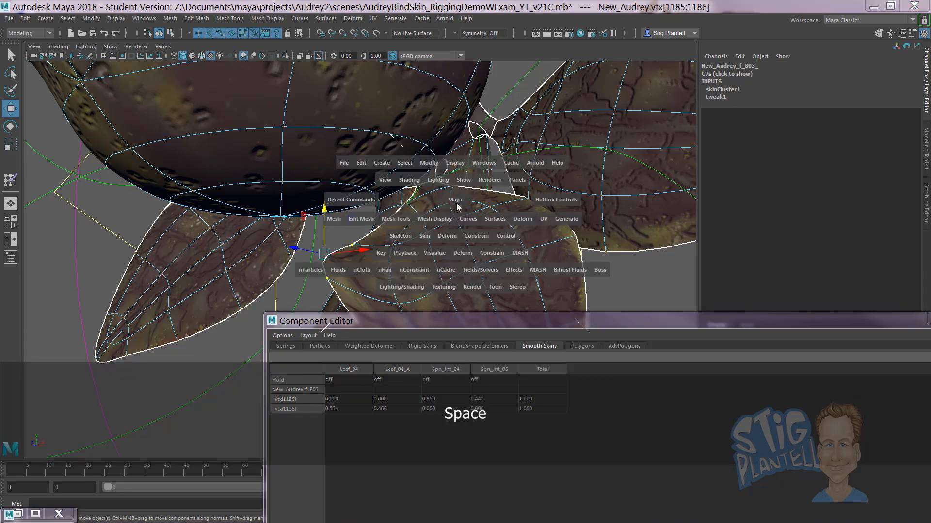
click(424, 237)
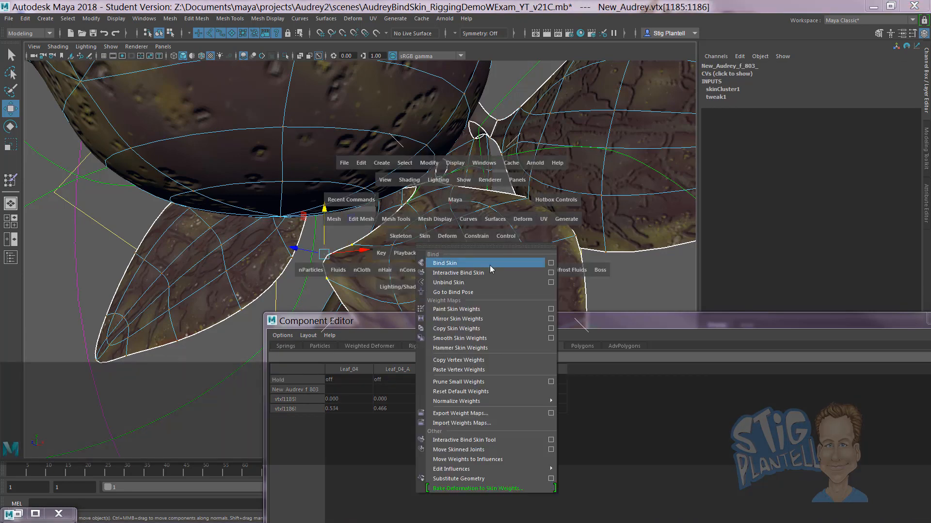
click(491, 347)
drag(478, 324, 651, 257)
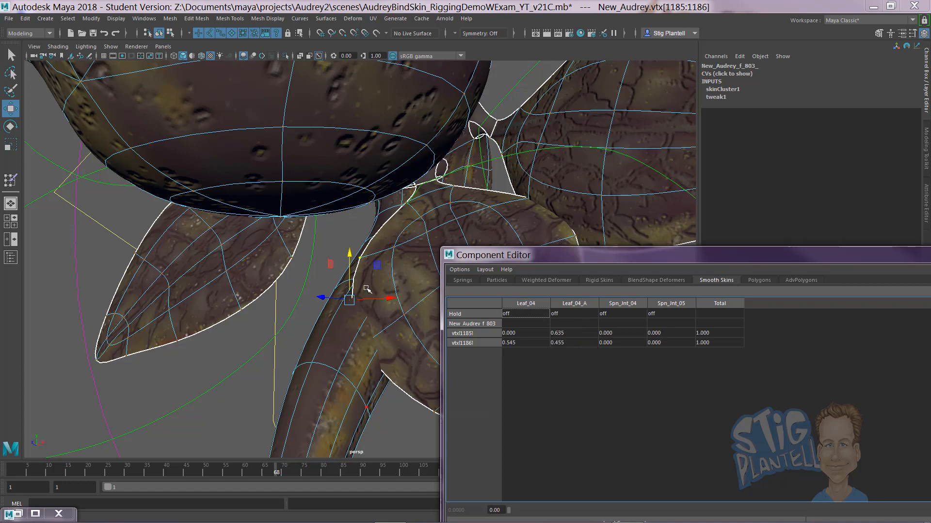
drag(508, 257, 639, 259)
Check the corrected leaf, then select the plant mesh at the upper stem and start the Paint Skin Weights Tool.
alt+right_drag(436, 289, 351, 287)
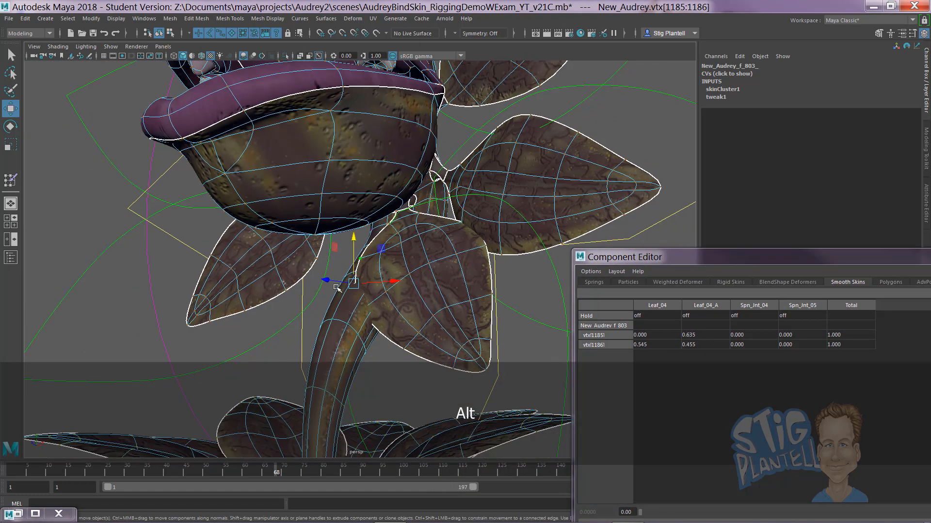
alt+middle_drag(351, 287, 279, 245)
alt+drag(279, 245, 325, 263)
drag(453, 259, 476, 260)
key(e)
mouse_move(301, 189)
mouse_down()
mouse_move(272, 170)
mouse_move(284, 189)
mouse_up()
alt+drag(284, 194, 301, 257)
alt+right_drag(320, 262, 514, 271)
alt+middle_drag(352, 229, 386, 248)
mouse_move(386, 249)
alt+right_down()
mouse_move(370, 249)
mouse_move(333, 220)
alt+right_up()
click(370, 246)
right_click(370, 234)
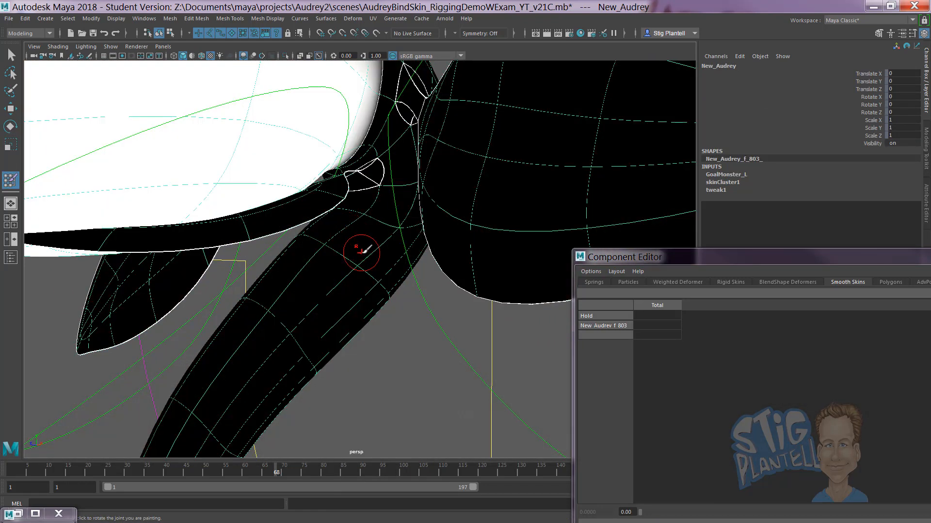
Move the Component Editor out of the way and bring up the Paint Skin Weights tool settings.
alt+drag(360, 245, 363, 257)
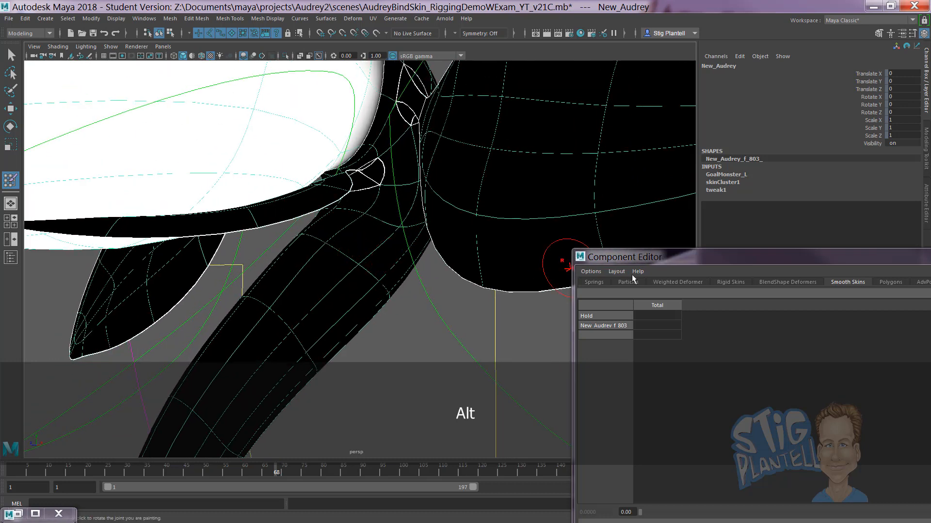
drag(690, 258, 930, 272)
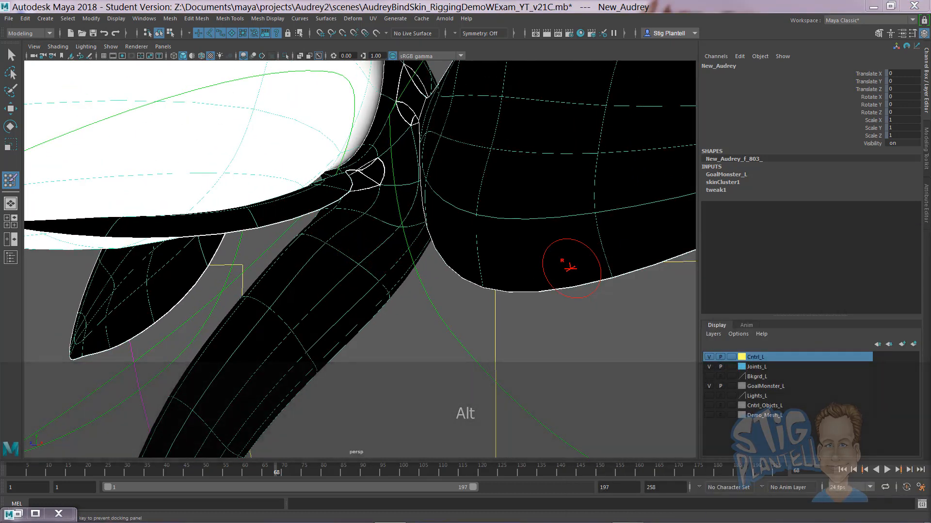
click(18, 514)
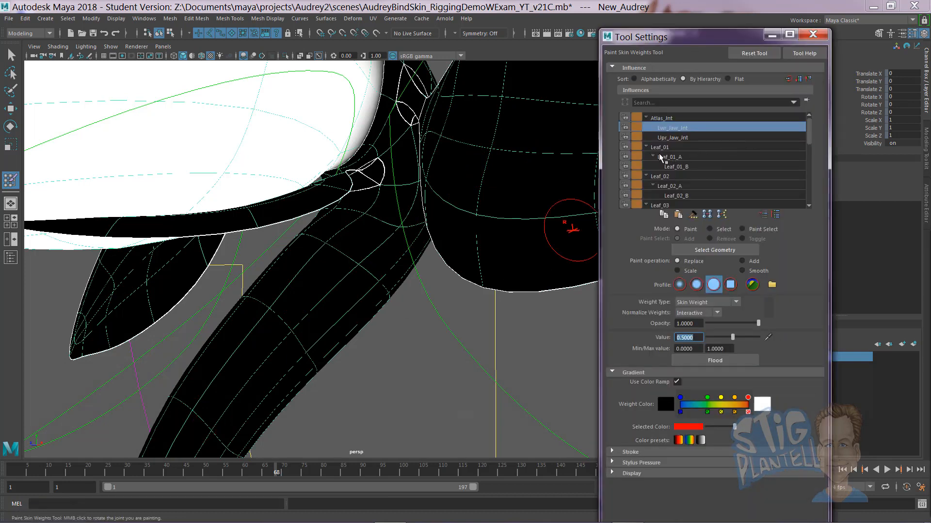
drag(808, 133, 808, 189)
double_click(684, 139)
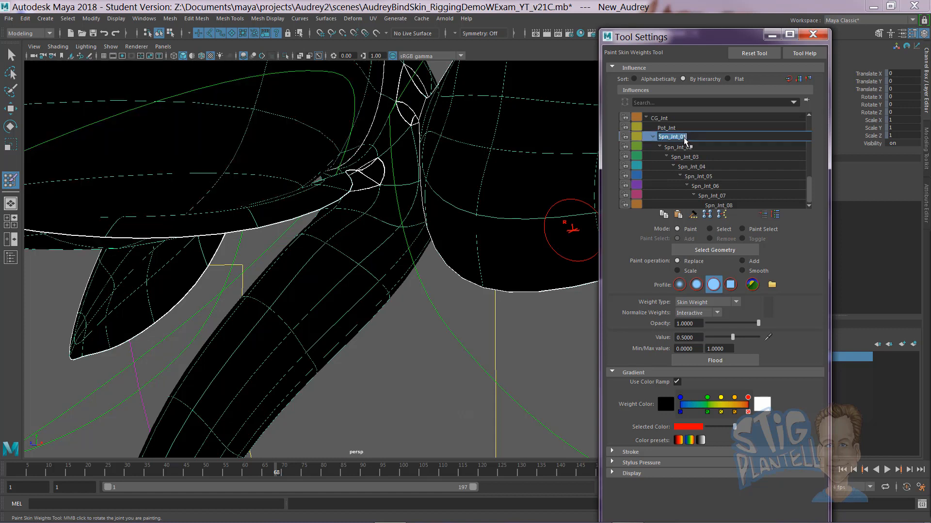
click(639, 136)
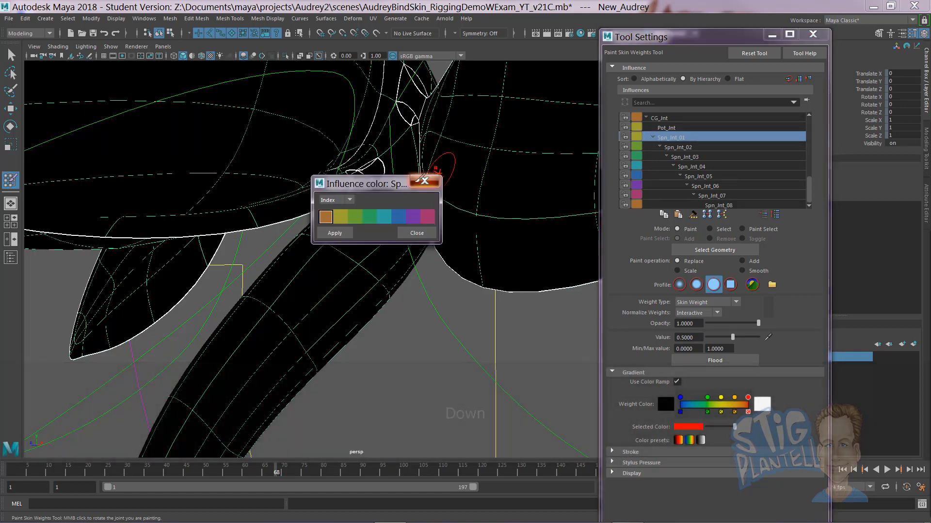
click(426, 181)
key(Down)
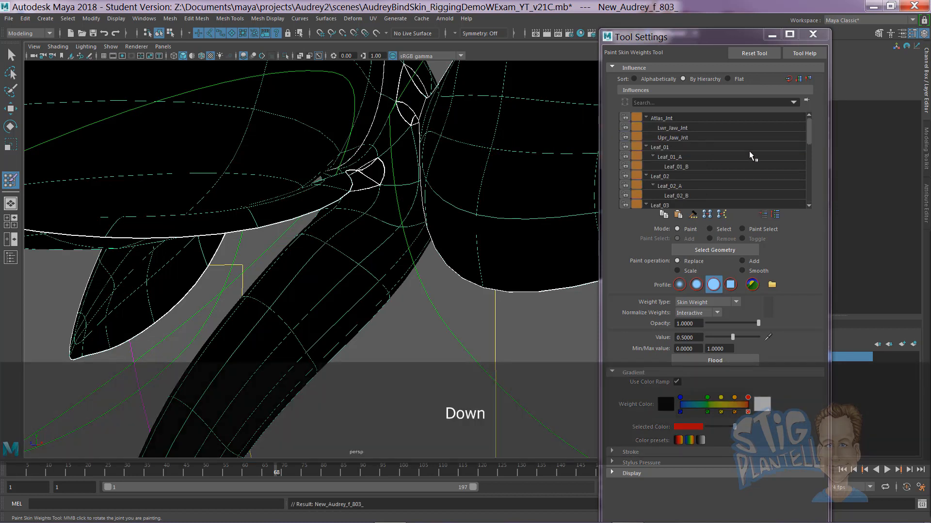
Step through the spine influences from Spn_Jnt_01 to Spn_Jnt_07 to examine each joint's weights on the stem.
drag(808, 131, 808, 209)
key(Down)
key(Down)
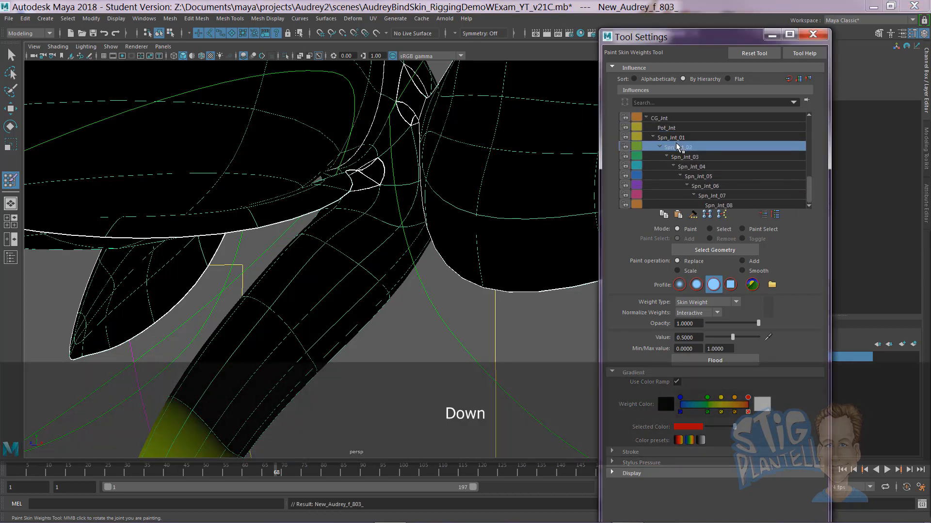
key(Down)
key(Down)
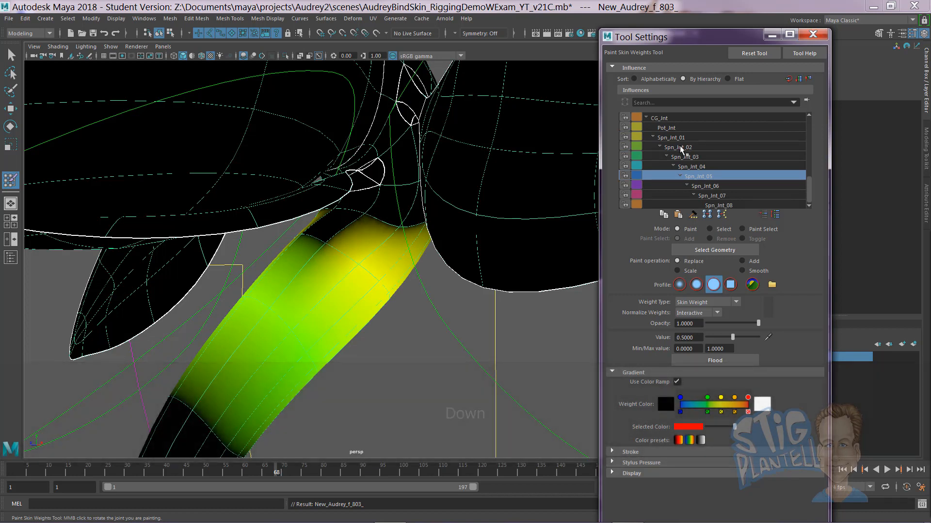
key(Down)
key(Down)
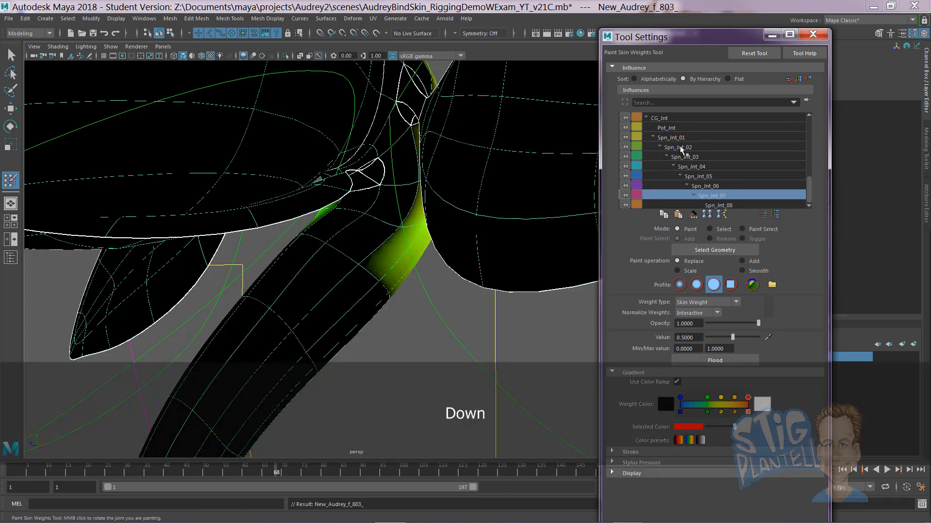
Alternate between the Spn_Jnt_05, Spn_Jnt_06 and Spn_Jnt_07 influences to compare their upper stem weights, ending on Spn_Jnt_06.
key(Up)
key(Up)
key(Down)
key(Down)
key(Up)
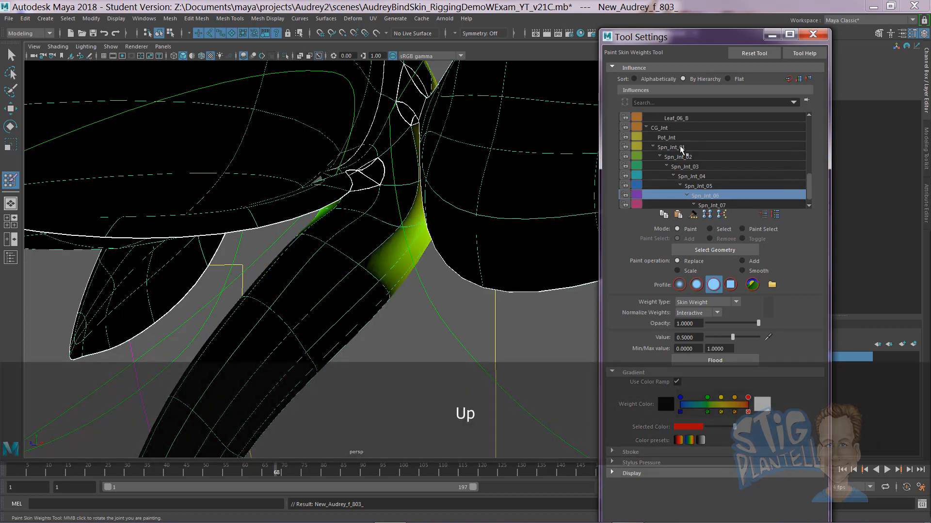
key(Down)
key(Up)
key(Up)
key(Down)
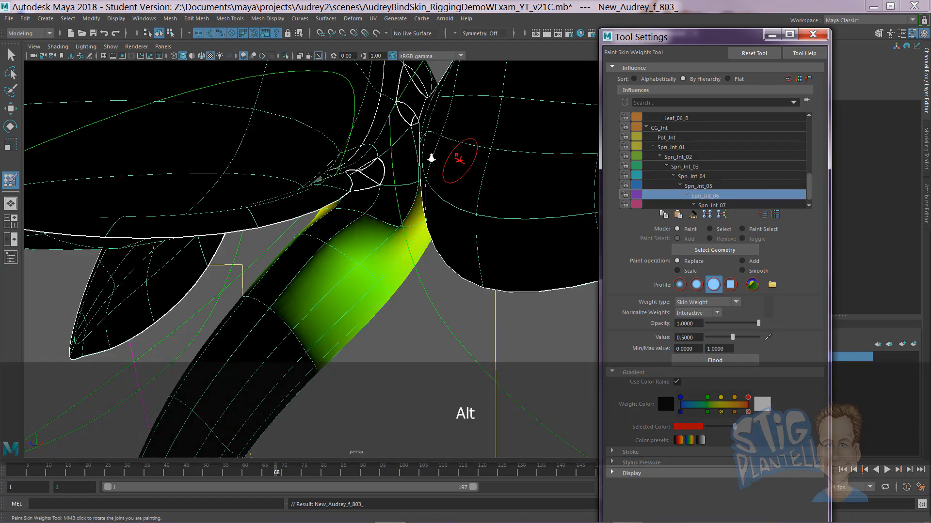
Examine the Spn_Jnt_06 weights around all sides of the upper stem and the leaf bases.
alt+drag(432, 158, 386, 204)
alt+right_drag(386, 204, 499, 207)
mouse_move(372, 194)
alt+mouse_down()
mouse_move(478, 200)
mouse_move(359, 196)
mouse_move(397, 223)
alt+mouse_up()
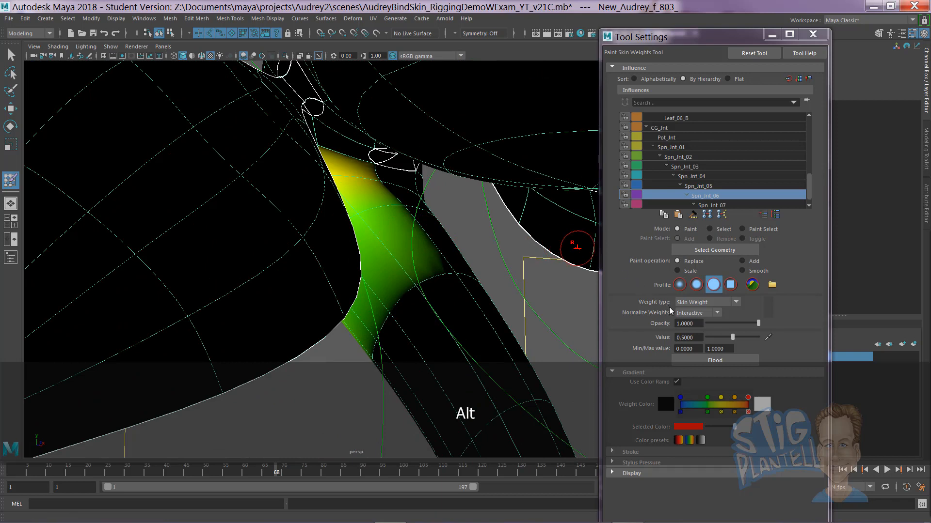
mouse_move(392, 179)
alt+mouse_down()
mouse_move(409, 197)
mouse_move(395, 207)
alt+mouse_up()
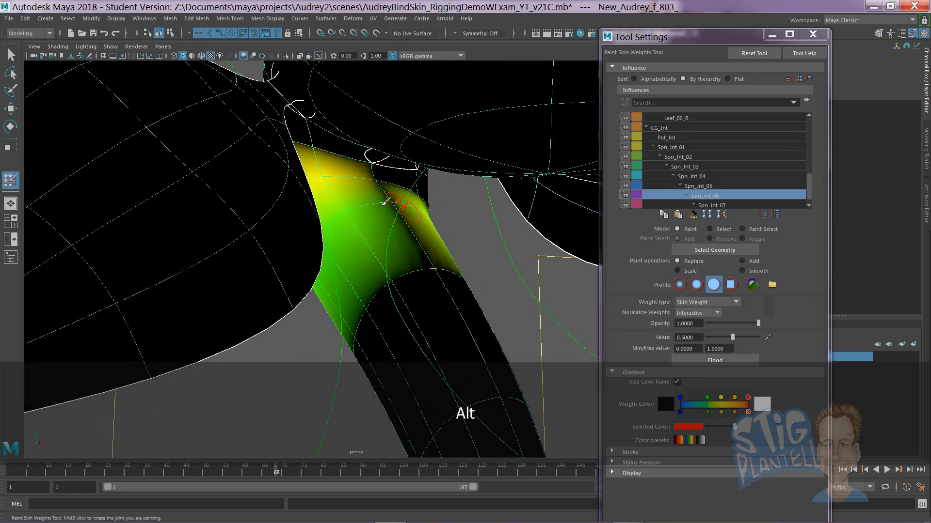
mouse_move(419, 203)
alt+mouse_down()
mouse_move(359, 199)
mouse_move(363, 182)
mouse_move(391, 202)
mouse_move(453, 208)
mouse_move(407, 177)
alt+mouse_up()
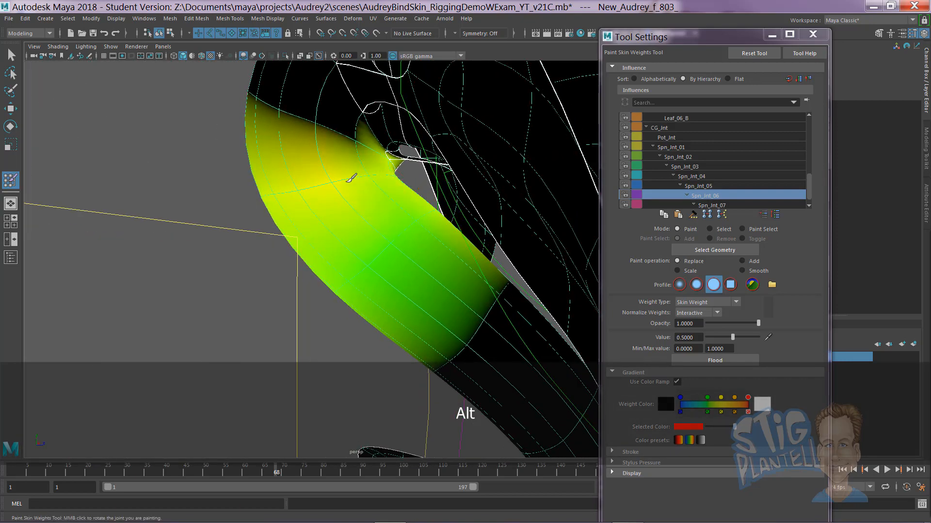
alt+drag(265, 200, 374, 168)
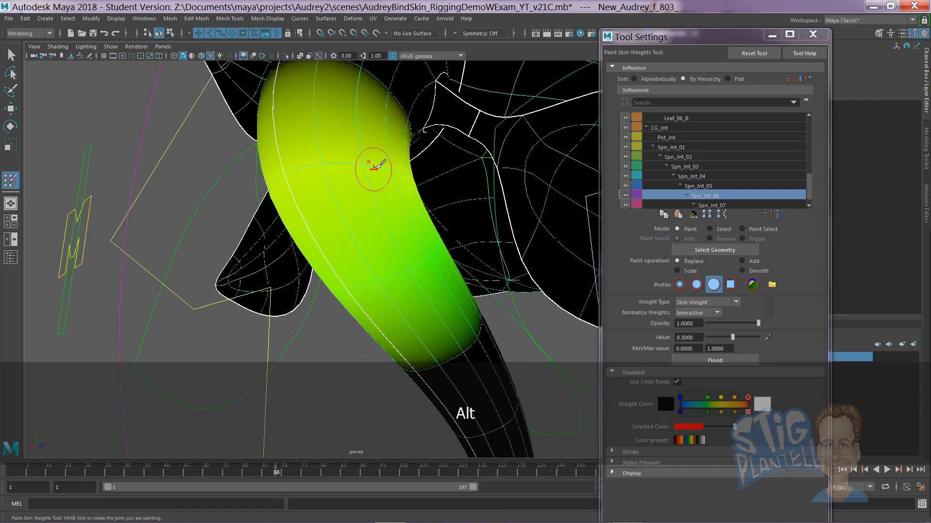
mouse_move(312, 174)
alt+mouse_down()
mouse_move(411, 187)
mouse_move(345, 204)
mouse_move(395, 202)
mouse_move(386, 191)
mouse_move(398, 193)
mouse_move(374, 191)
mouse_move(457, 239)
mouse_move(367, 212)
mouse_move(438, 185)
mouse_move(392, 194)
alt+mouse_up()
Select the Spn_Jnt_07 influence and show joints in the viewport to inspect its weights where the leaves meet the stem.
click(712, 206)
alt+middle_drag(391, 195, 440, 193)
mouse_move(463, 189)
alt+mouse_down()
mouse_move(415, 179)
mouse_move(401, 189)
mouse_move(456, 190)
alt+mouse_up()
mouse_move(417, 221)
alt+right_down()
mouse_move(281, 181)
mouse_move(177, 111)
alt+right_up()
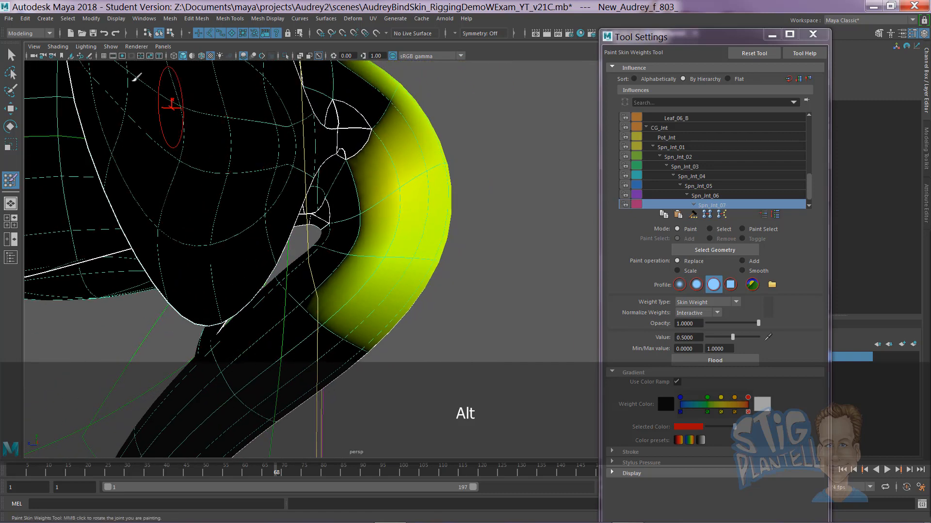
click(110, 47)
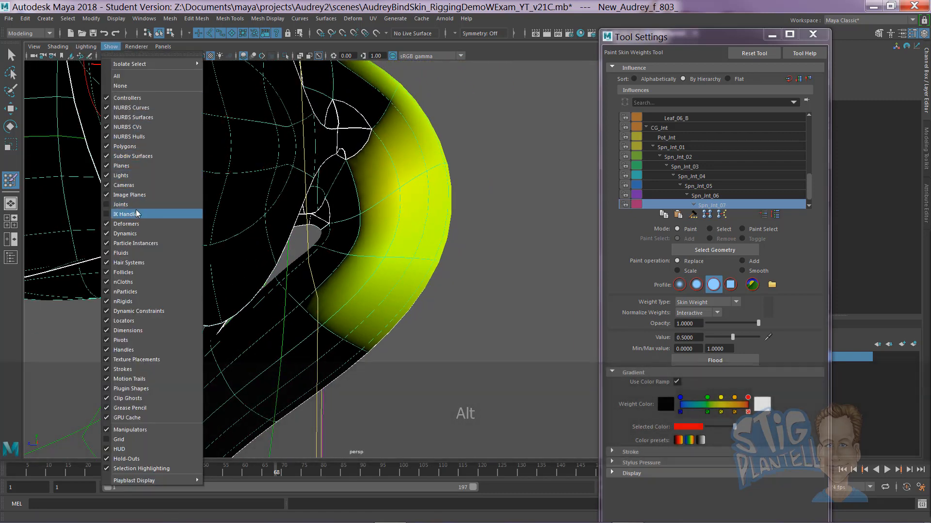
click(122, 204)
mouse_move(387, 208)
alt+mouse_down()
mouse_move(410, 210)
mouse_move(386, 209)
mouse_move(336, 141)
alt+mouse_up()
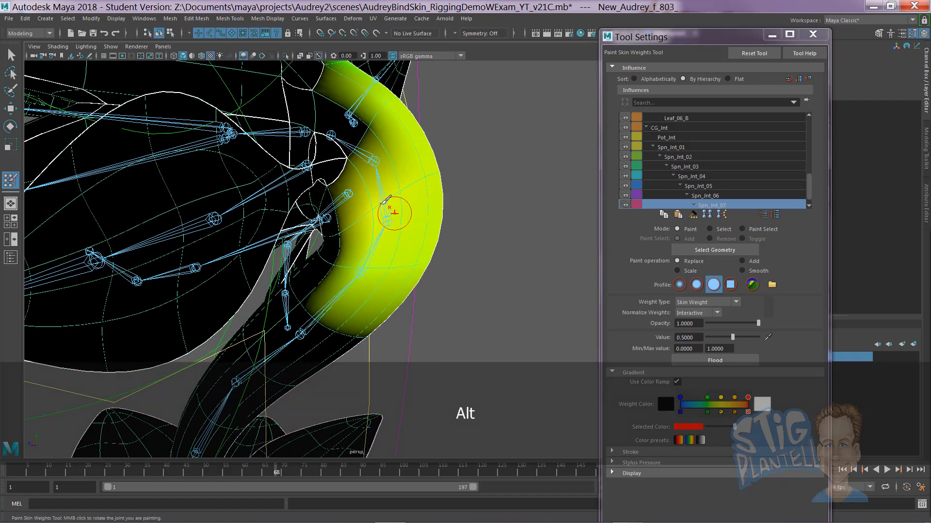
alt+right_drag(374, 214, 579, 217)
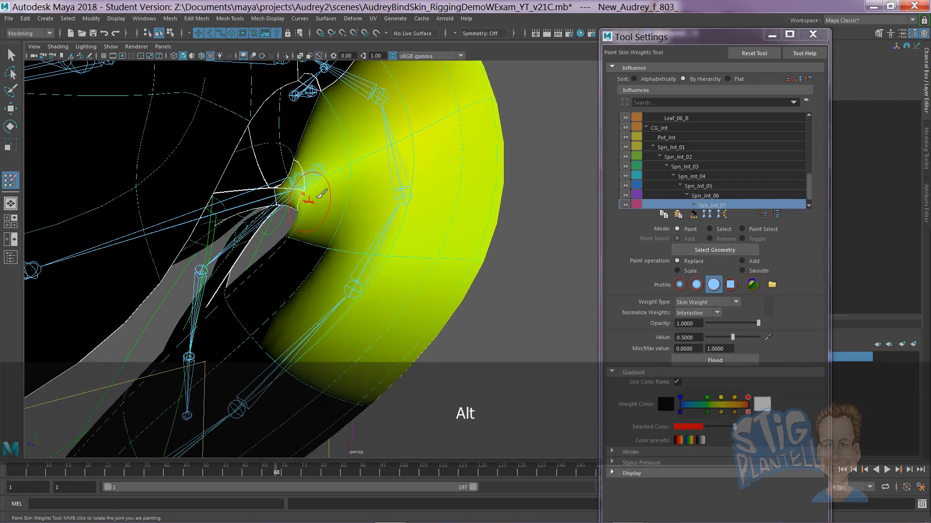
mouse_move(322, 194)
alt+mouse_down()
mouse_move(421, 205)
mouse_move(395, 170)
mouse_move(321, 150)
mouse_move(320, 125)
alt+mouse_up()
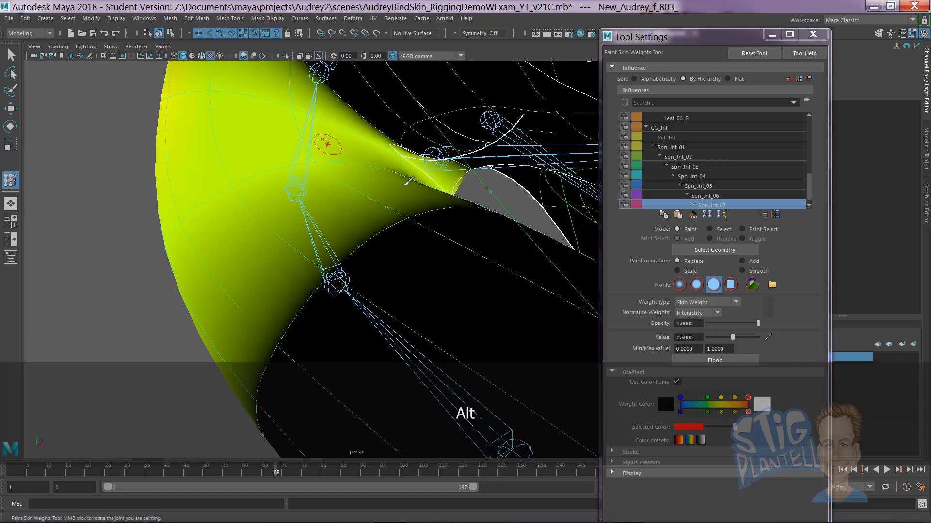
Paint Spn_Jnt_07 weight at a value of 0.5 over the upper stem and the leaf bases, resizing the brush as needed.
mouse_move(407, 182)
alt+mouse_down()
mouse_move(289, 158)
mouse_move(380, 201)
mouse_move(367, 204)
mouse_move(474, 197)
mouse_move(529, 213)
mouse_move(441, 191)
mouse_move(402, 118)
alt+mouse_up()
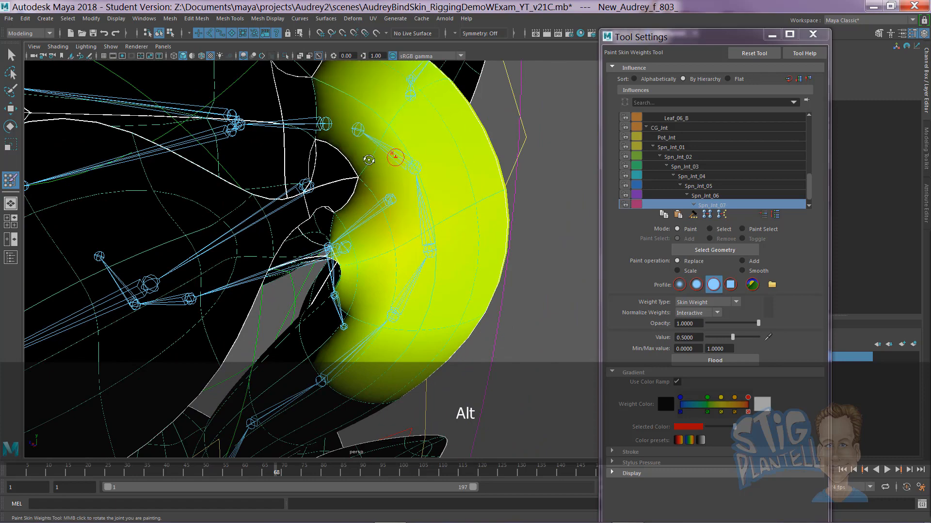
alt+drag(368, 160, 361, 156)
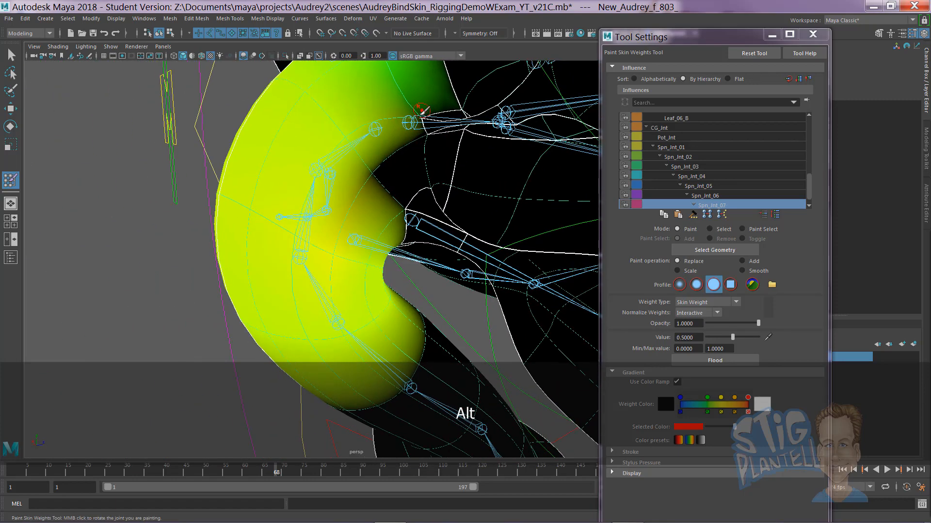
middle_drag(422, 111, 412, 145)
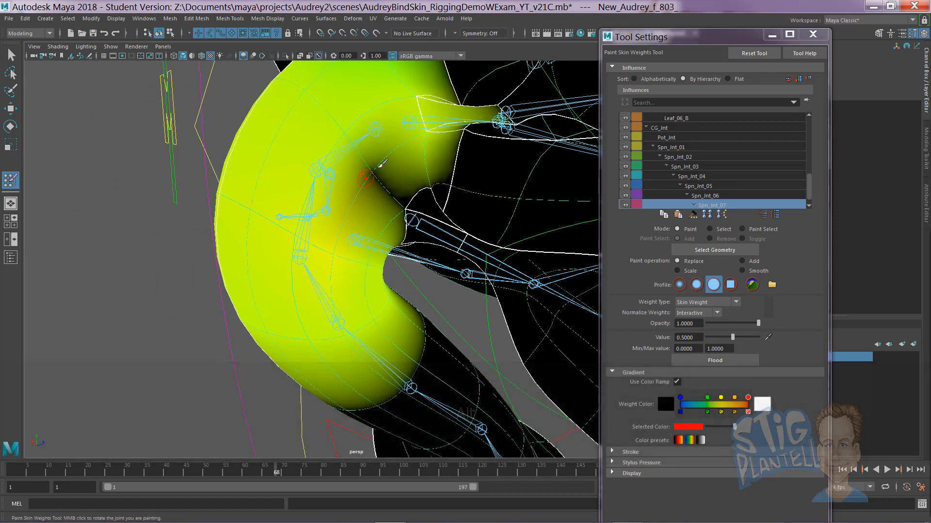
key(b)
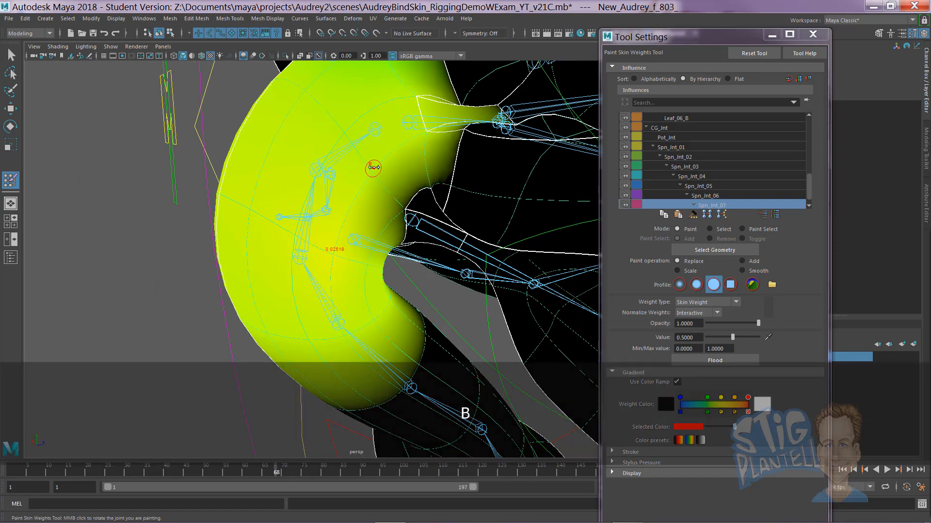
alt+drag(411, 154, 441, 183)
Select the Spn_Jnt_08 influence and paint its weight at 0.5 on one side of the stem's upper bend.
click(812, 182)
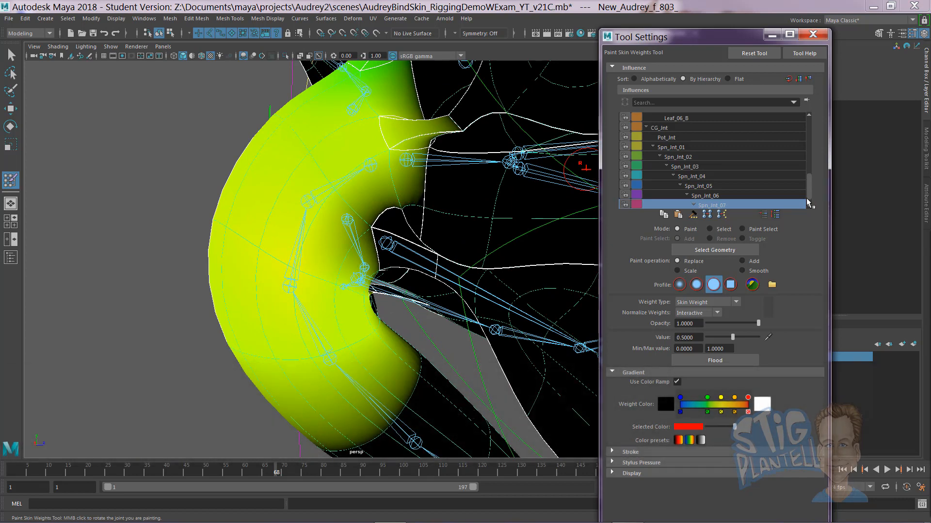
click(808, 205)
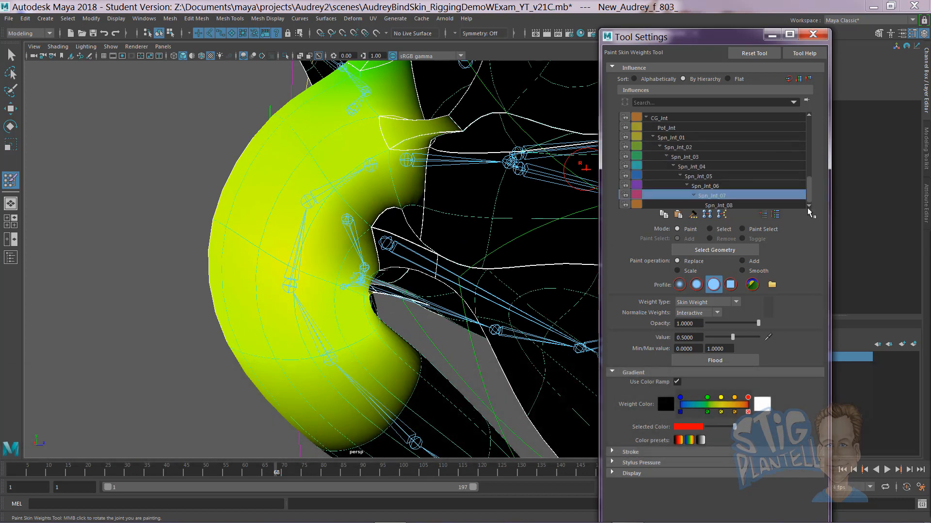
click(737, 208)
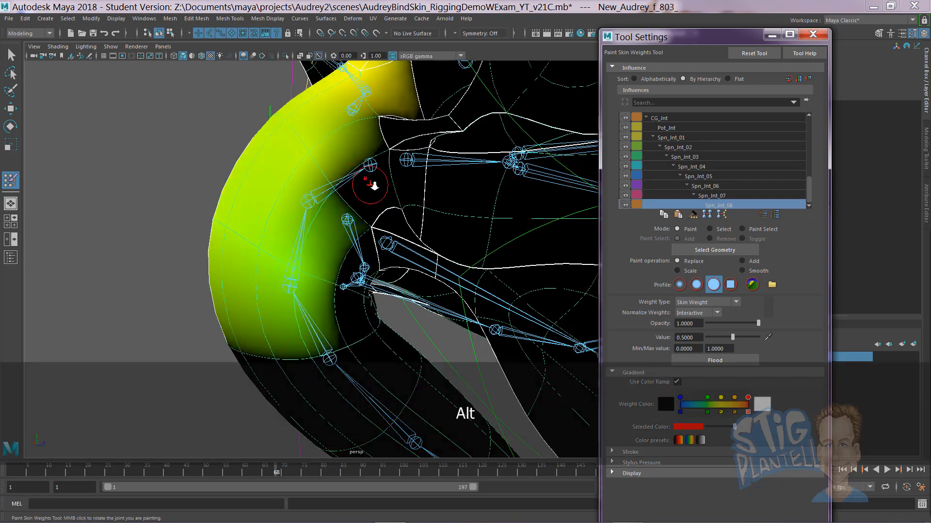
mouse_move(365, 183)
alt+mouse_down()
mouse_move(428, 194)
mouse_move(383, 189)
mouse_move(383, 199)
mouse_move(371, 187)
mouse_move(365, 196)
alt+mouse_up()
alt+right_drag(366, 195, 385, 164)
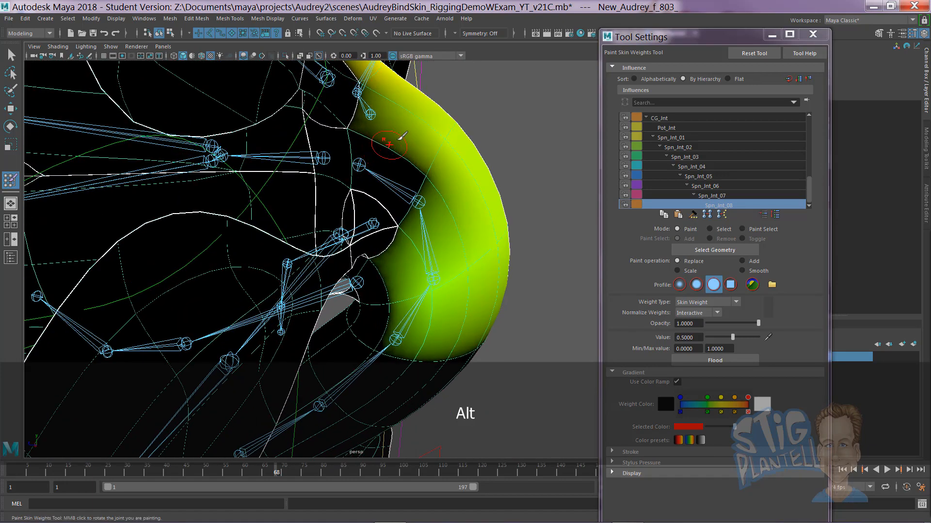
drag(399, 140, 353, 132)
mouse_move(357, 187)
mouse_down()
mouse_move(423, 181)
mouse_move(394, 224)
mouse_move(361, 209)
mouse_move(358, 196)
mouse_up()
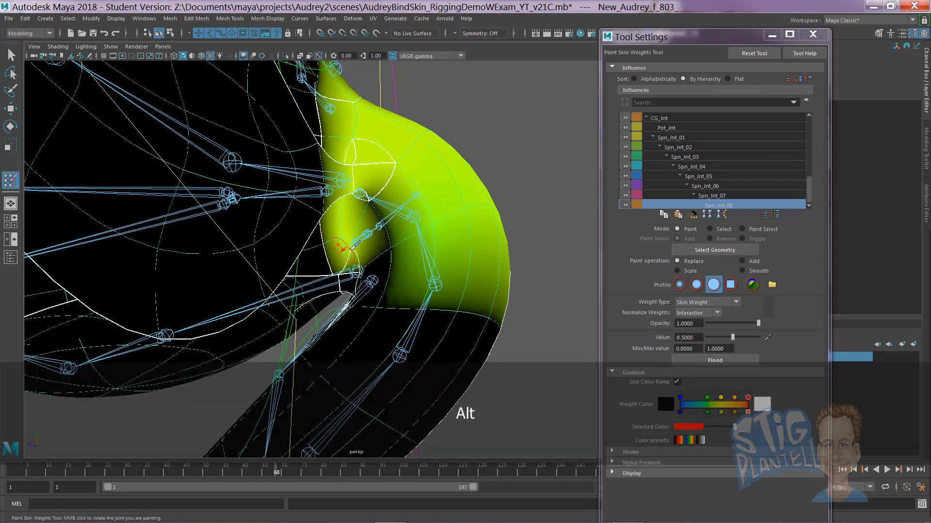
Fill in the Spn_Jnt_08 weight at 0.5 around the leaf bases on the opposite side of the upper stem.
mouse_move(340, 247)
alt+mouse_down()
mouse_move(382, 248)
mouse_move(377, 254)
mouse_move(364, 252)
mouse_move(429, 220)
alt+mouse_up()
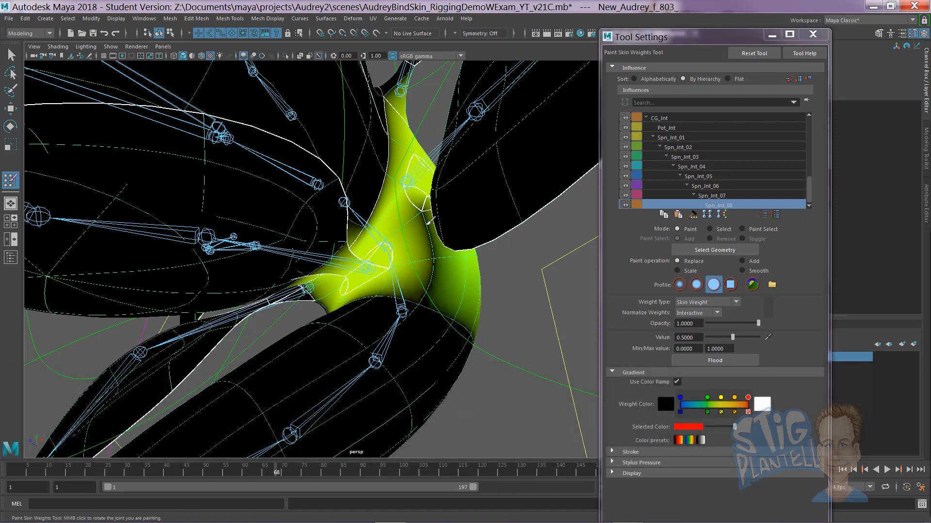
mouse_move(370, 260)
alt+mouse_down()
mouse_move(342, 260)
mouse_move(376, 263)
mouse_move(301, 200)
alt+mouse_up()
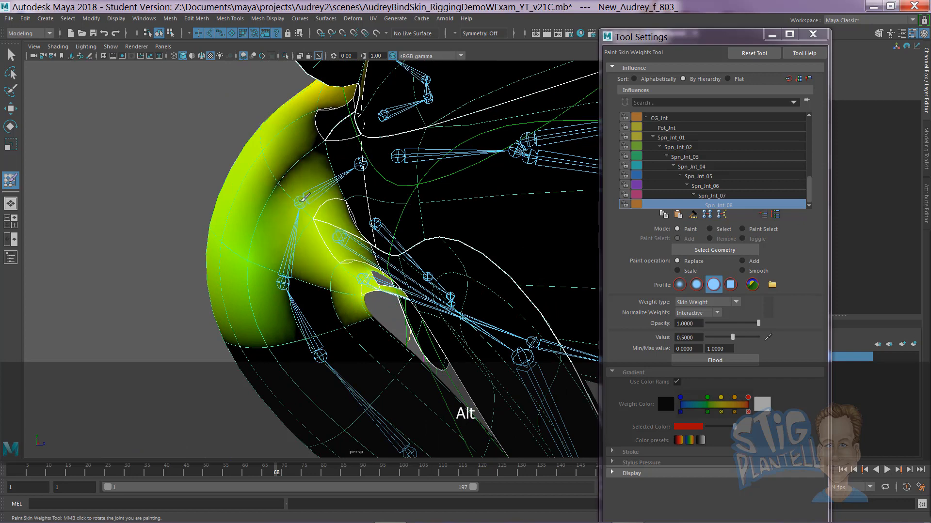
click(315, 152)
drag(314, 121, 286, 186)
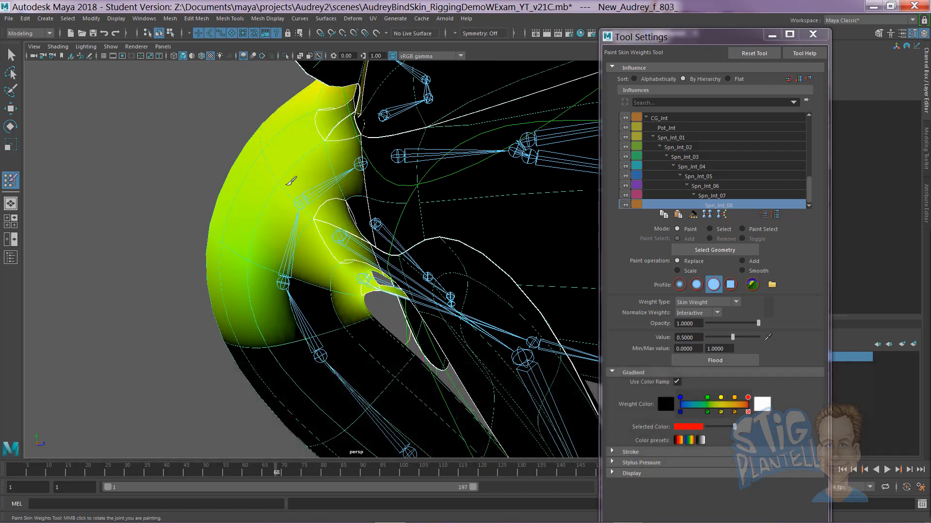
drag(342, 183, 373, 270)
mouse_move(294, 281)
mouse_down()
mouse_move(362, 265)
mouse_move(351, 272)
mouse_move(416, 225)
mouse_move(374, 248)
mouse_up()
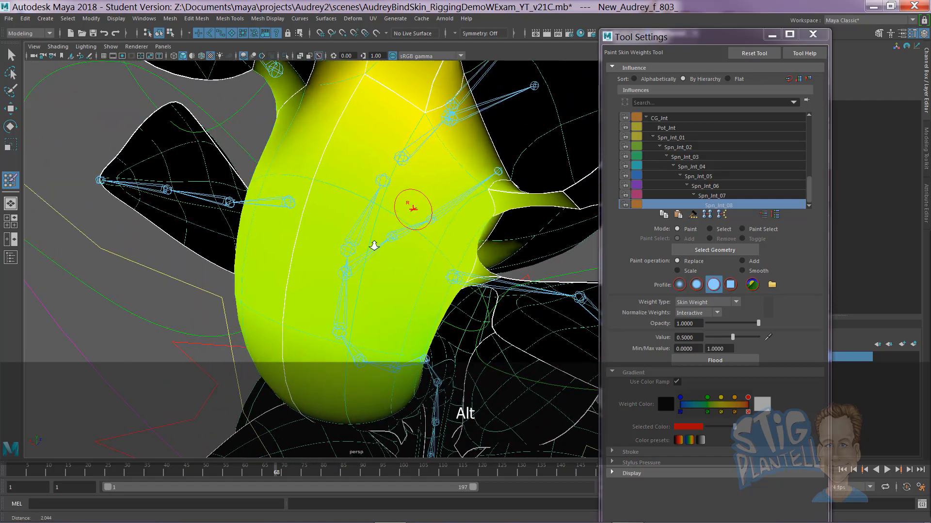
Examine the Spn_Jnt_08 weights around the back of the head, the leaf bases and the whole plant.
alt+right_drag(374, 248, 306, 240)
alt+middle_drag(307, 240, 305, 242)
mouse_move(305, 242)
alt+mouse_down()
mouse_move(357, 266)
mouse_move(343, 210)
mouse_move(333, 222)
mouse_move(342, 199)
mouse_move(405, 186)
alt+mouse_up()
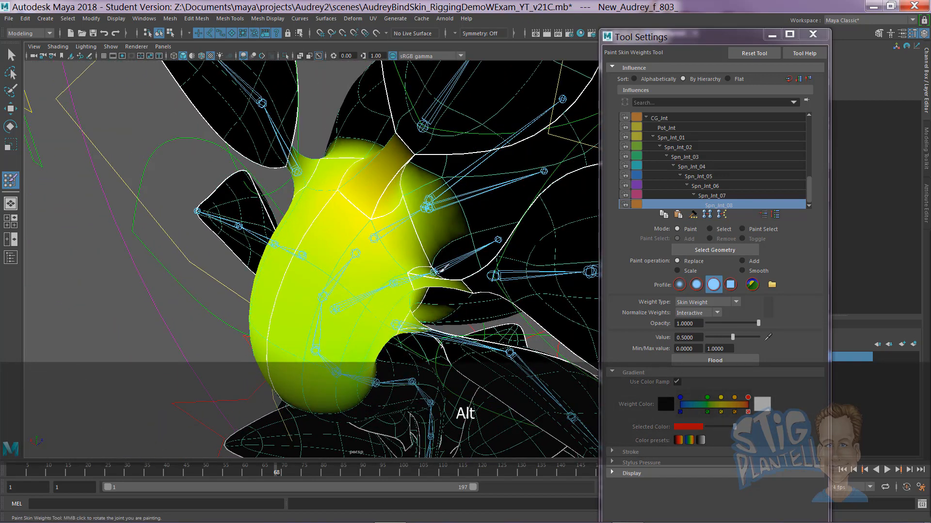
alt+drag(441, 270, 426, 237)
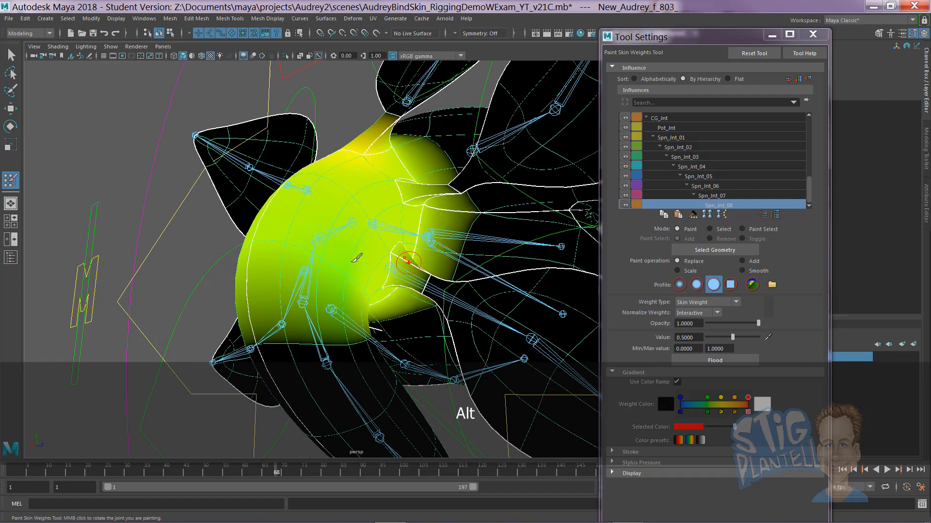
mouse_move(357, 258)
alt+mouse_down()
mouse_move(367, 269)
mouse_move(359, 284)
alt+mouse_up()
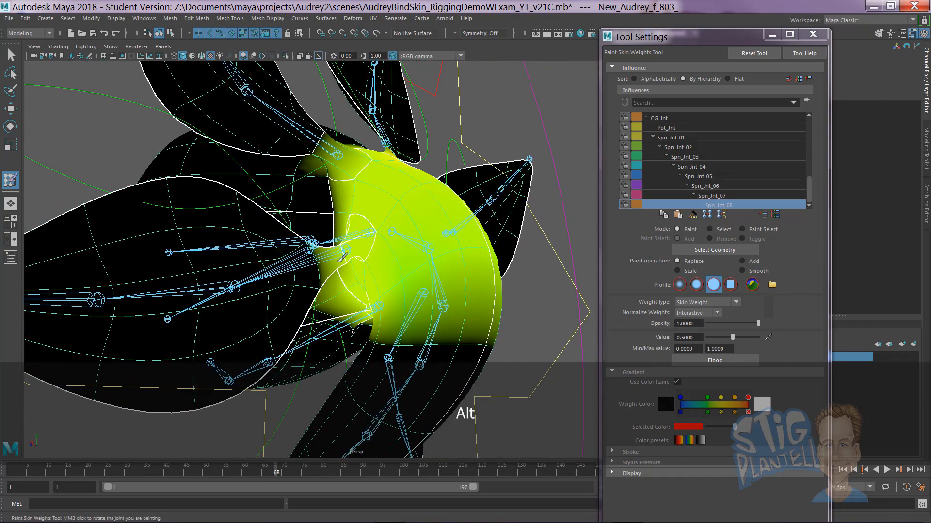
alt+drag(443, 242, 385, 264)
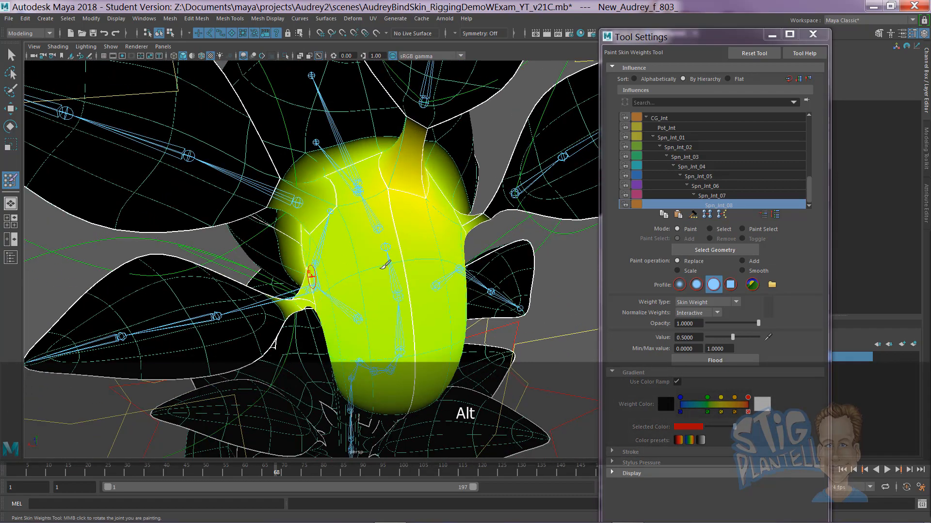
alt+right_drag(384, 264, 260, 219)
alt+drag(260, 218, 342, 198)
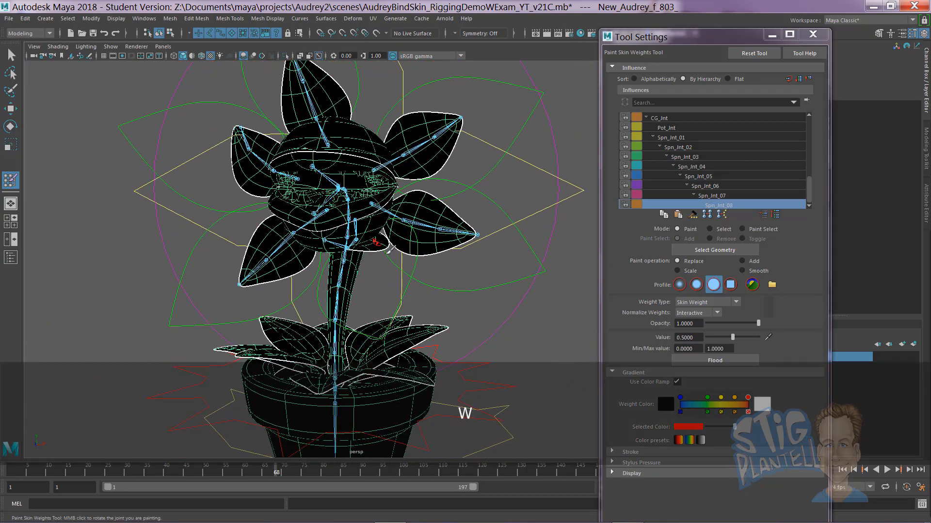
Leave weight painting and rotate the Lf_Cntrl_Crv_04 leaf control on X to test the lower leaf, then deselect it.
key(w)
click(436, 269)
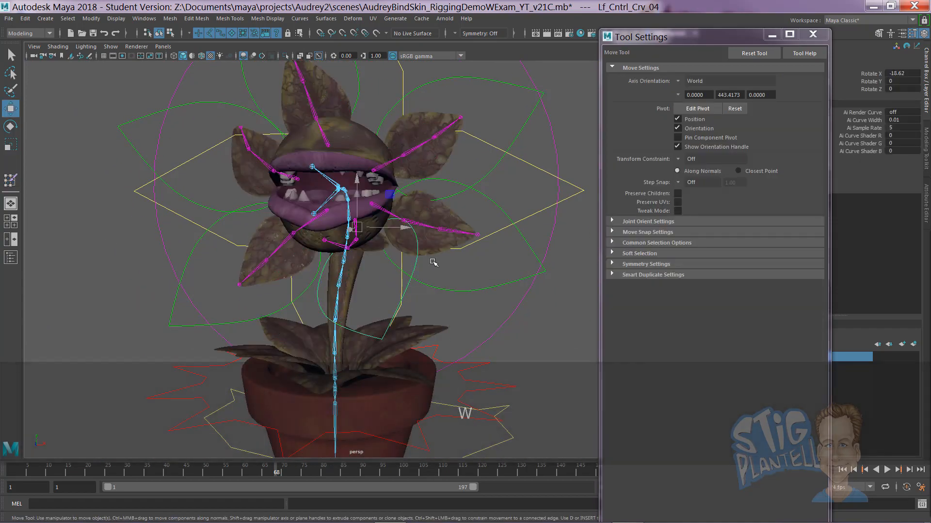
key(e)
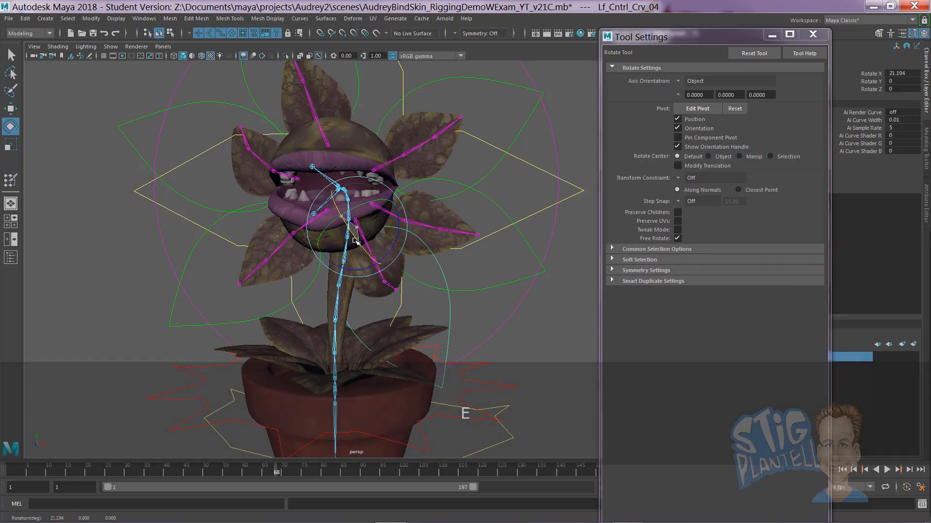
alt+drag(352, 235, 534, 341)
click(534, 341)
Try rotating the Hd_Cntrl head control on X to test the head's deformation, and undo the rotations.
alt+drag(411, 272, 318, 220)
alt+right_drag(318, 220, 325, 151)
alt+middle_drag(325, 151, 328, 165)
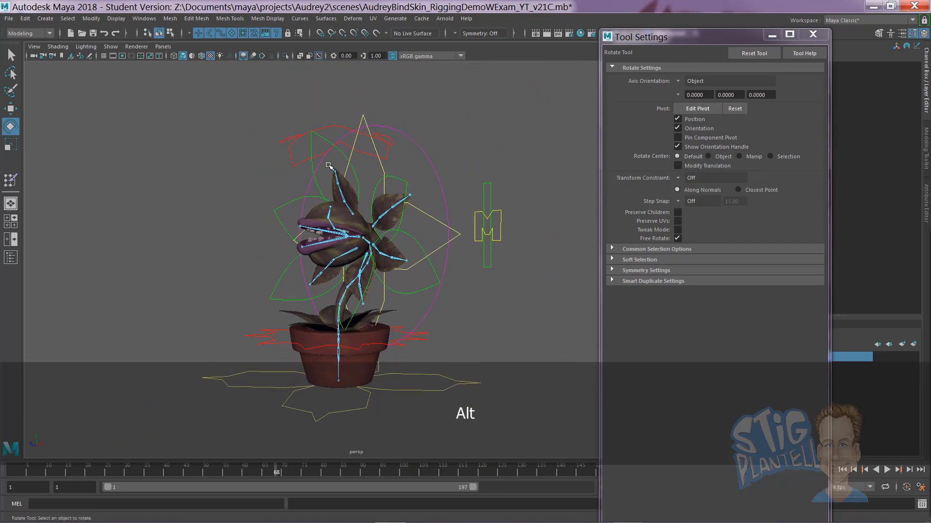
click(298, 145)
alt+drag(327, 156, 342, 211)
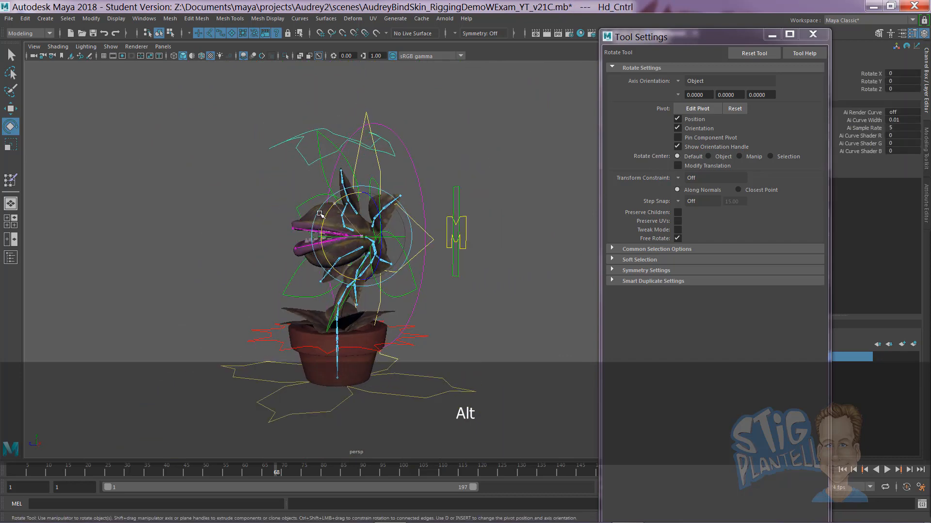
key(ctrl+z)
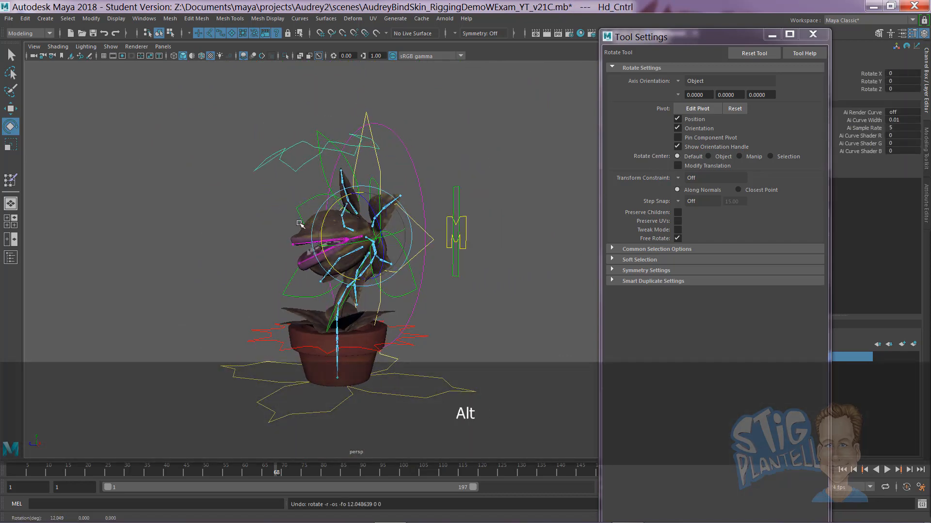
alt+right_drag(299, 224, 538, 261)
alt+middle_drag(538, 262, 539, 287)
drag(339, 208, 394, 202)
key(ctrl+z)
Select the Lf_Cntrl_Crv_06 control and check the rotation of the leaf behind the head.
click(390, 124)
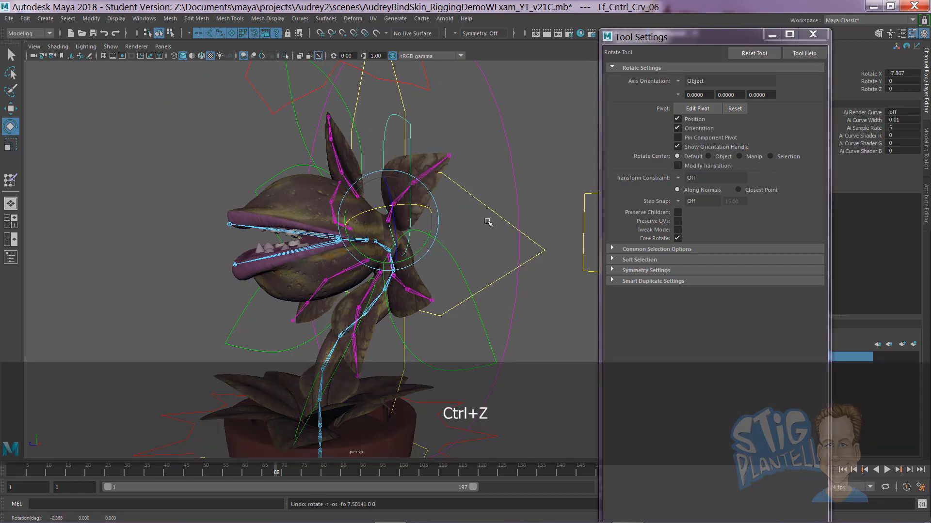
alt+right_drag(500, 235, 388, 212)
alt+drag(388, 212, 393, 176)
Select the neck control Nk_Cntrl_Crv and move it up and down to test how the stem bends.
click(461, 191)
alt+drag(461, 191, 432, 187)
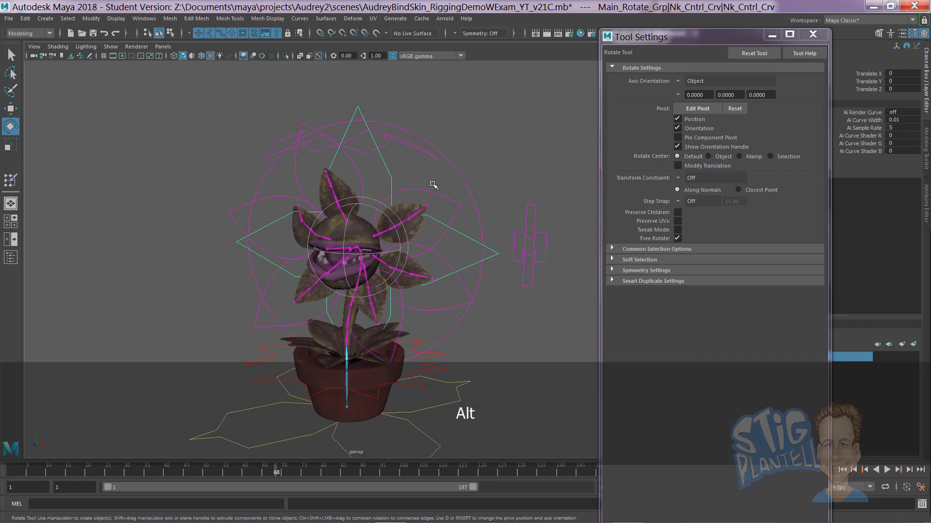
key(w)
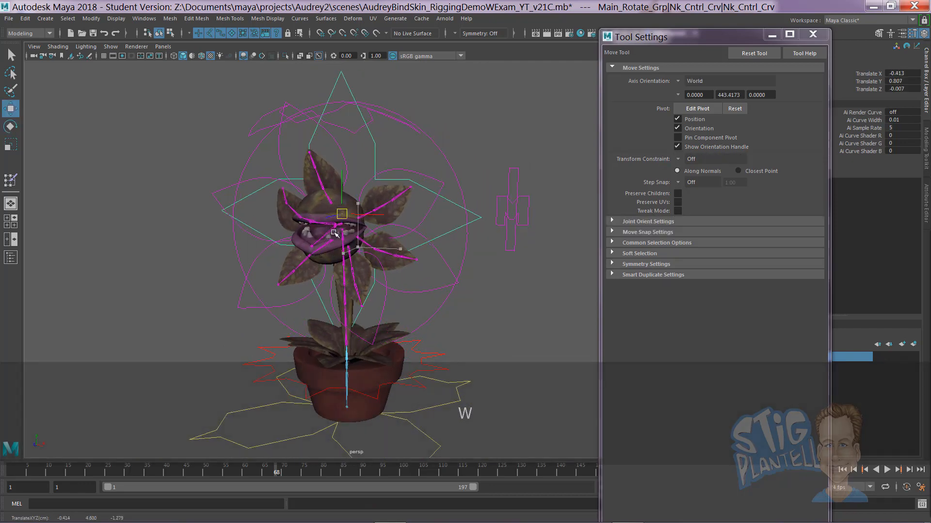
drag(335, 233, 342, 268)
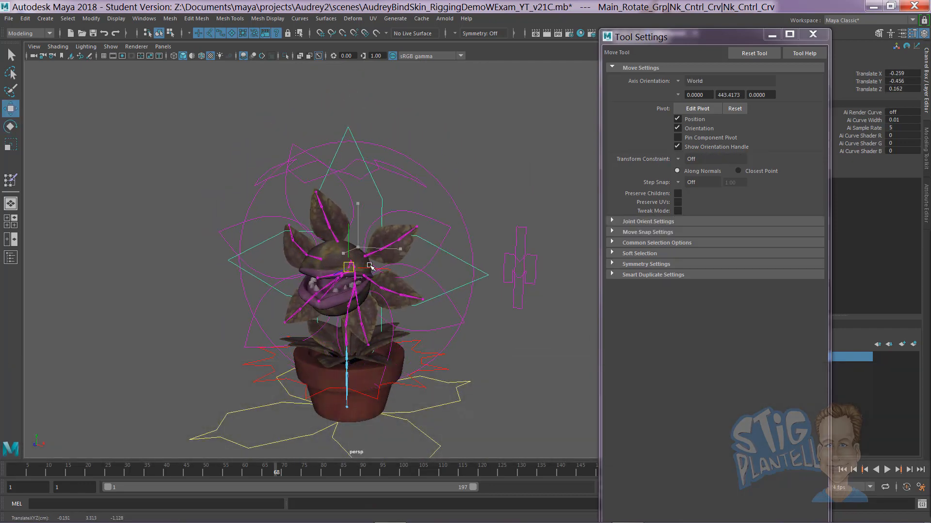
Try rotating the Leaf_Grp_Cntrl control on Y to test the leaf bases, and undo the rotations.
click(483, 184)
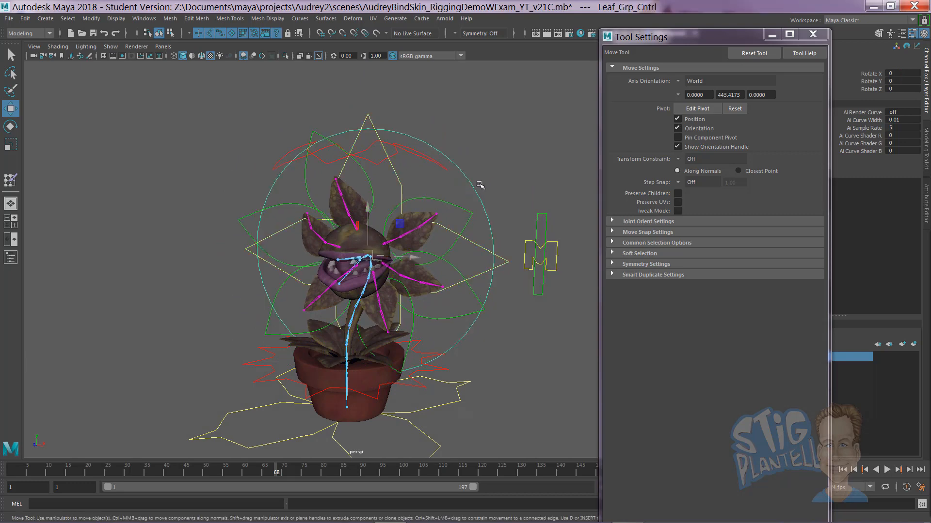
key(e)
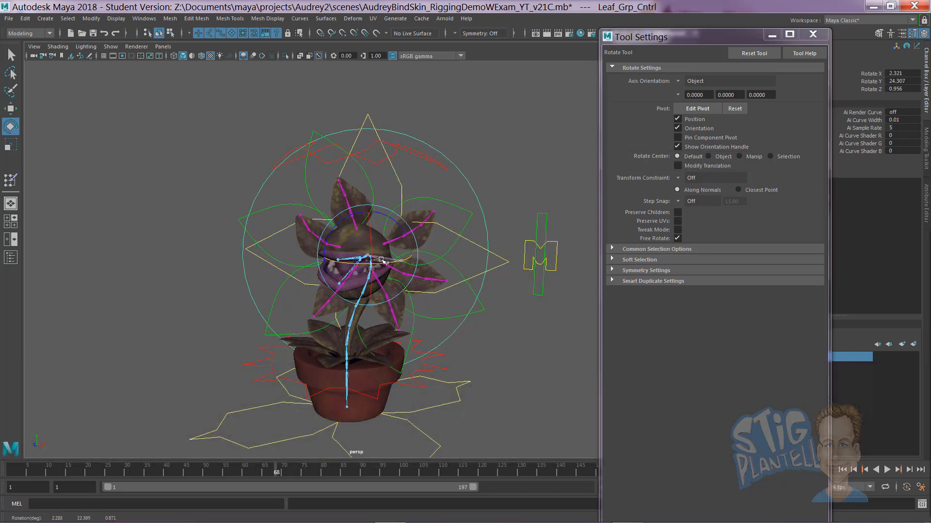
drag(382, 259, 393, 257)
alt+drag(451, 257, 324, 253)
scroll(374, 267, up, 5)
key(ctrl+z)
key(ctrl+z)
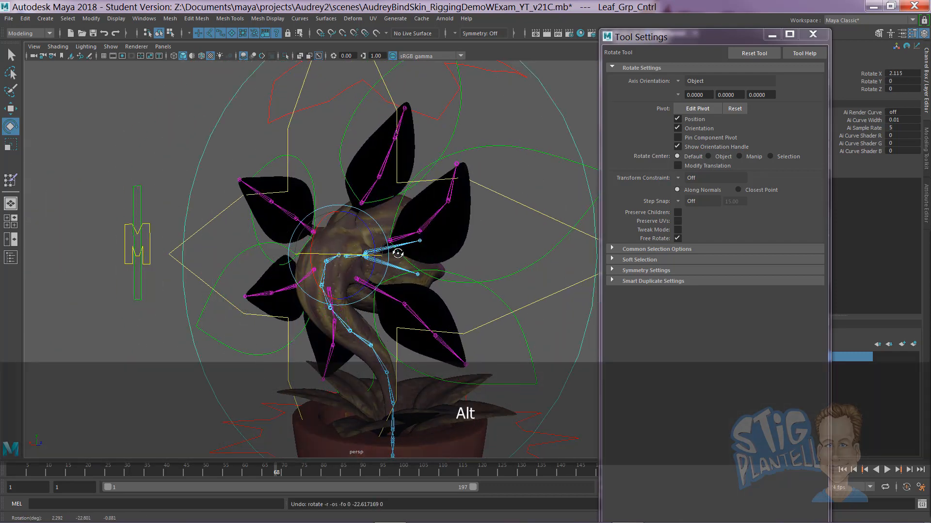
Rotate the Leaf_Grp_Cntrl control to about 36.4 on X and examine the leaf bases close up beneath the head.
alt+drag(397, 253, 445, 262)
alt+right_drag(445, 262, 393, 254)
alt+drag(392, 254, 351, 251)
alt+middle_drag(347, 237, 312, 174)
alt+right_drag(432, 256, 562, 265)
alt+drag(430, 270, 451, 284)
alt+middle_drag(388, 278, 281, 278)
alt+right_drag(397, 290, 455, 299)
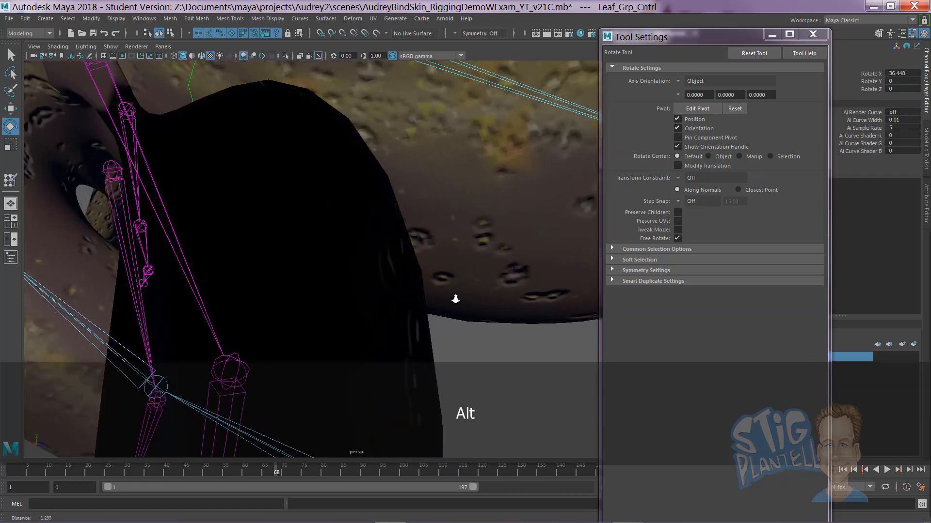
Select the stray mesh vertex vtx[1539] beneath the head and set its Leaf_04 smooth skin weight to 0 in the Component Editor.
alt+drag(456, 299, 367, 291)
click(314, 299)
right_click(313, 299)
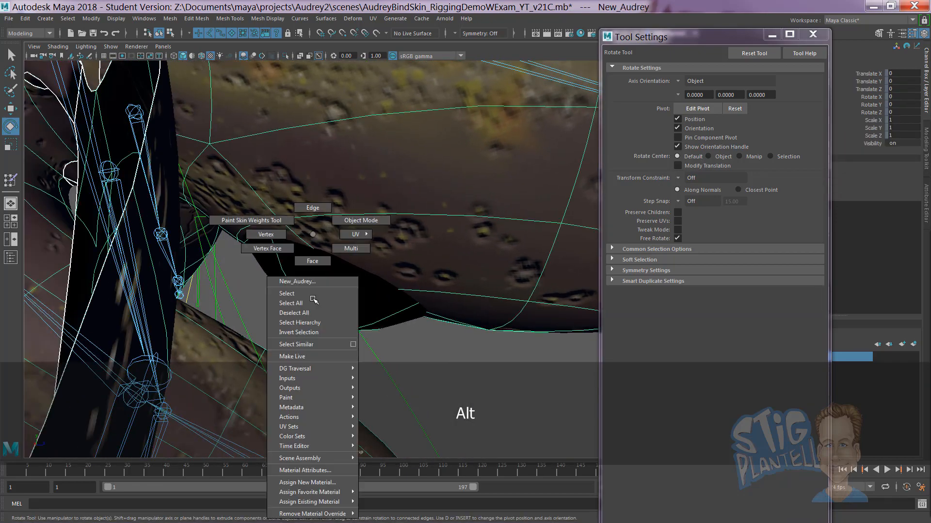
right_drag(265, 237, 264, 237)
alt+drag(386, 306, 395, 330)
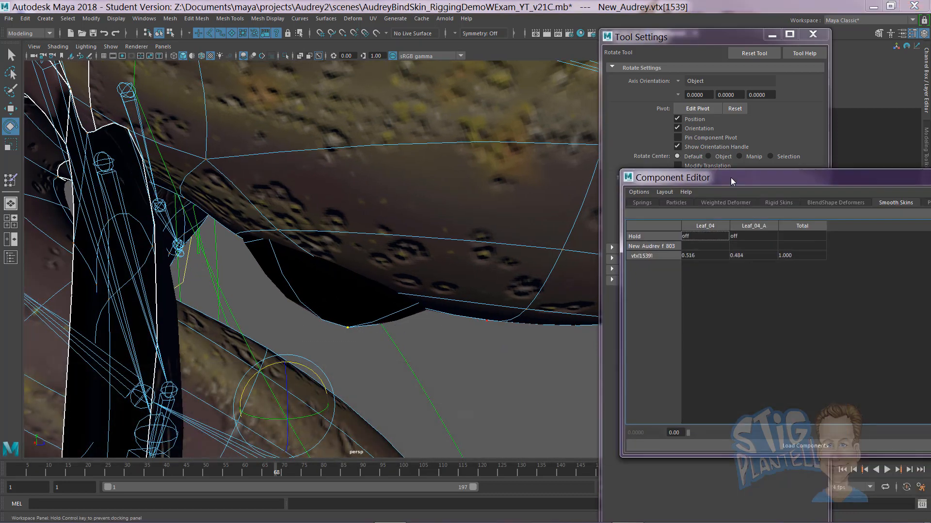
click(704, 255)
text(0)
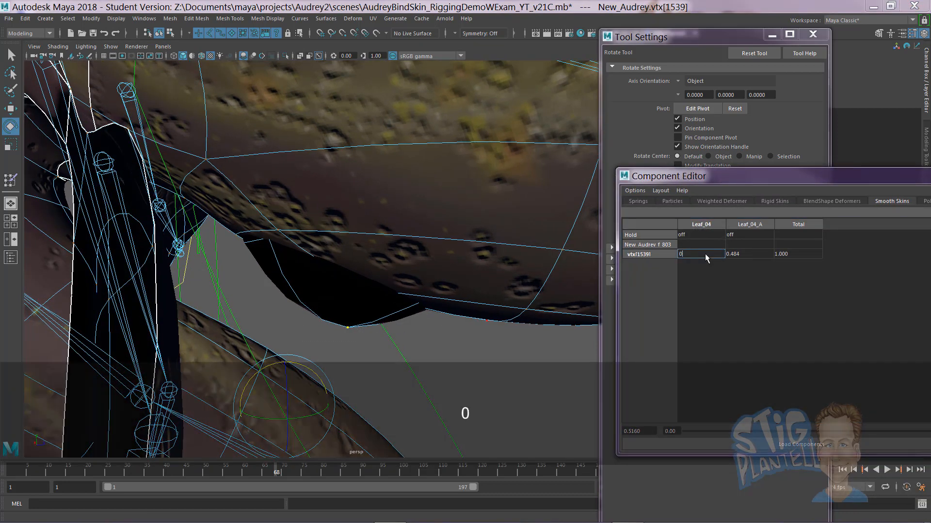
key(Return)
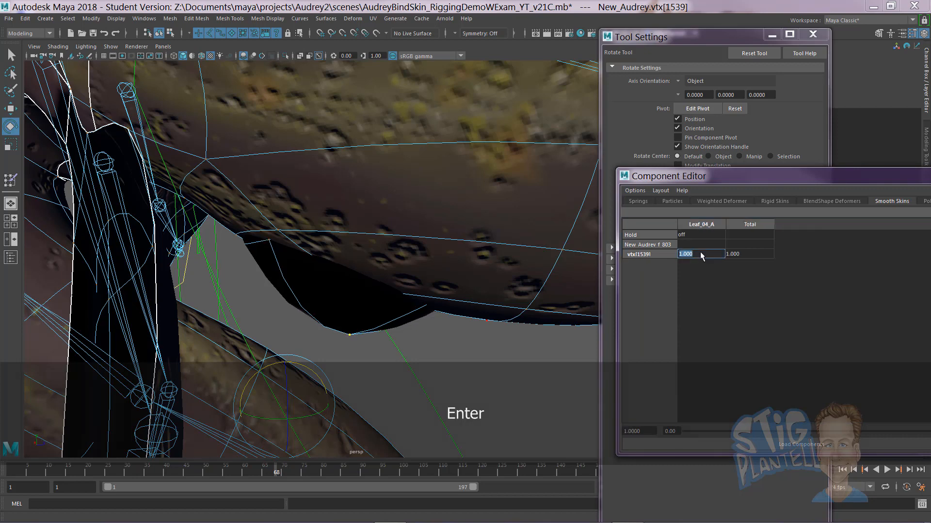
Set the smooth skin weights of Leaf_04_A and Leaf_03_A on vertex vtx[1539] to 0.
text(0)
key(Return)
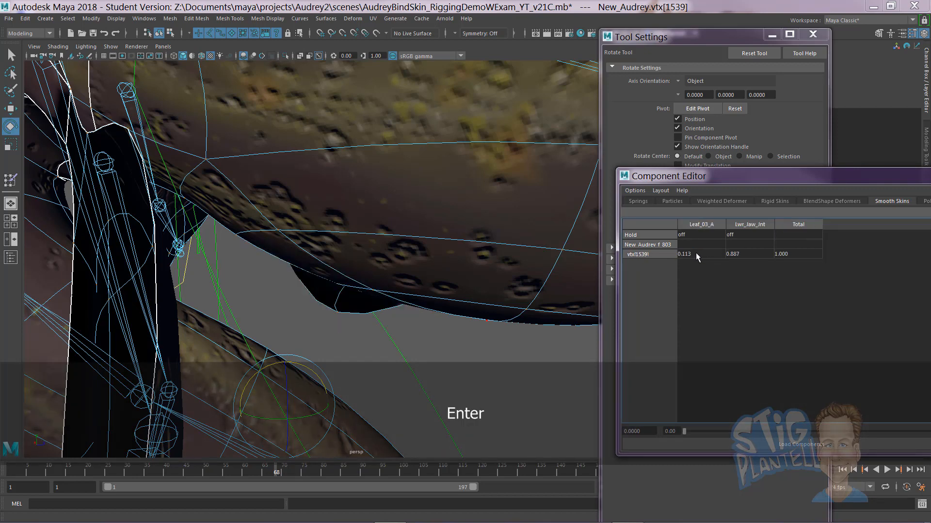
click(696, 253)
text(0)
key(Return)
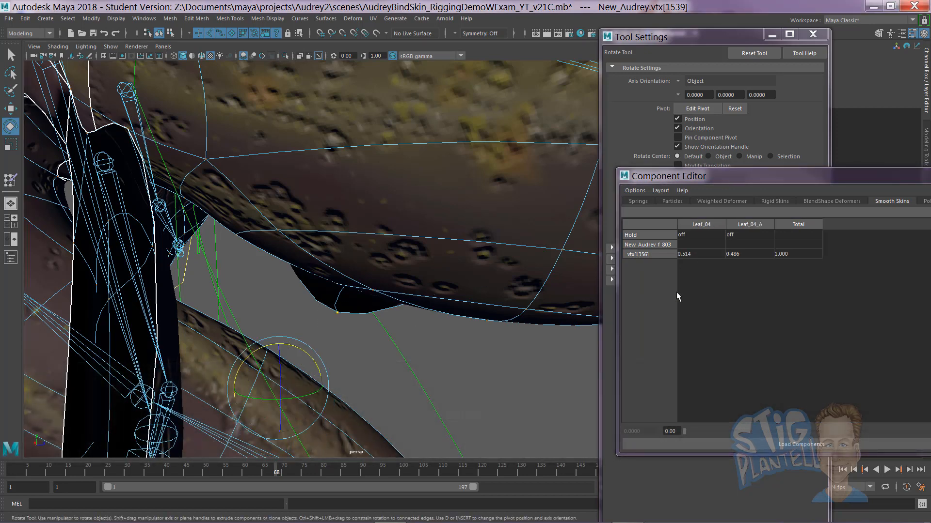
Set the Leaf_04 and Leaf_04_A smooth skin weights of the neighbouring vertex vtx[1356] to 0 and deselect it.
click(694, 254)
text(0)
key(Return)
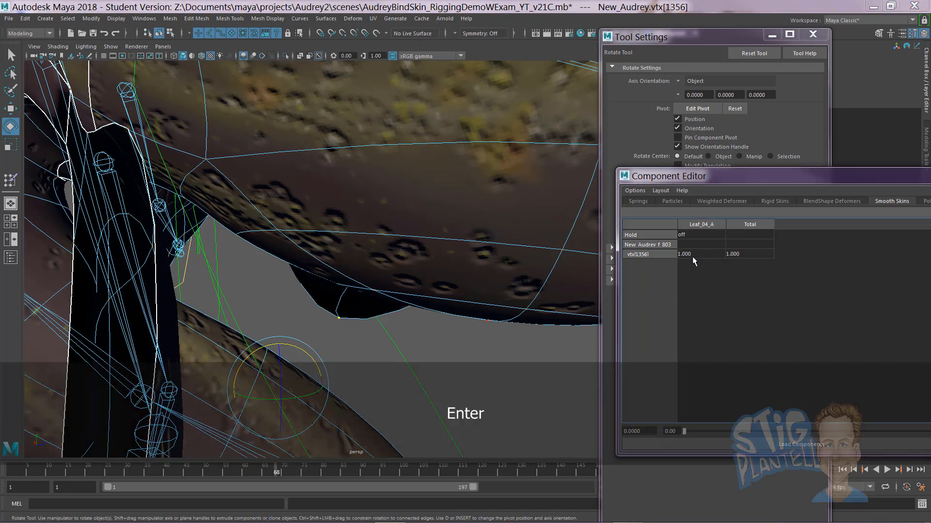
click(693, 253)
text(0)
key(Return)
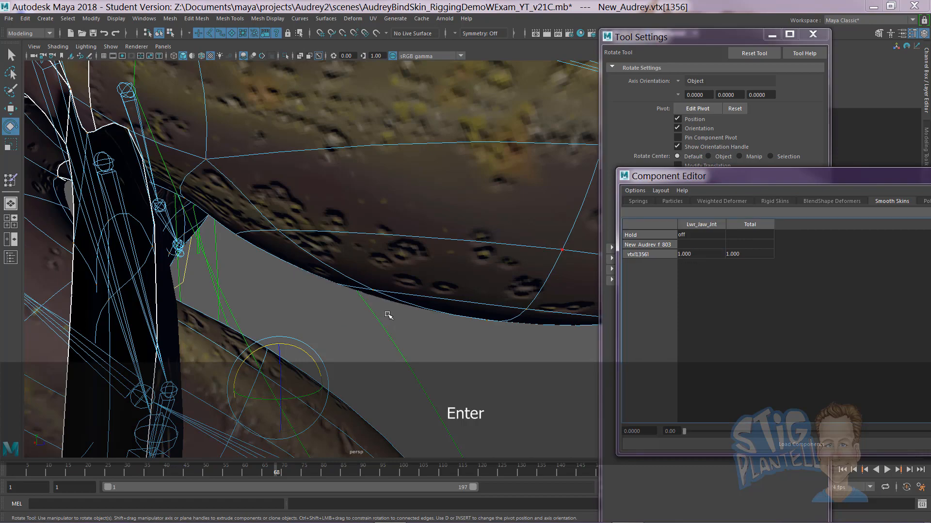
click(448, 351)
Switch to wireframe display around the jaw hinge, clear the Tool Settings window away and show the Modeling Toolkit.
alt+right_drag(436, 342, 194, 286)
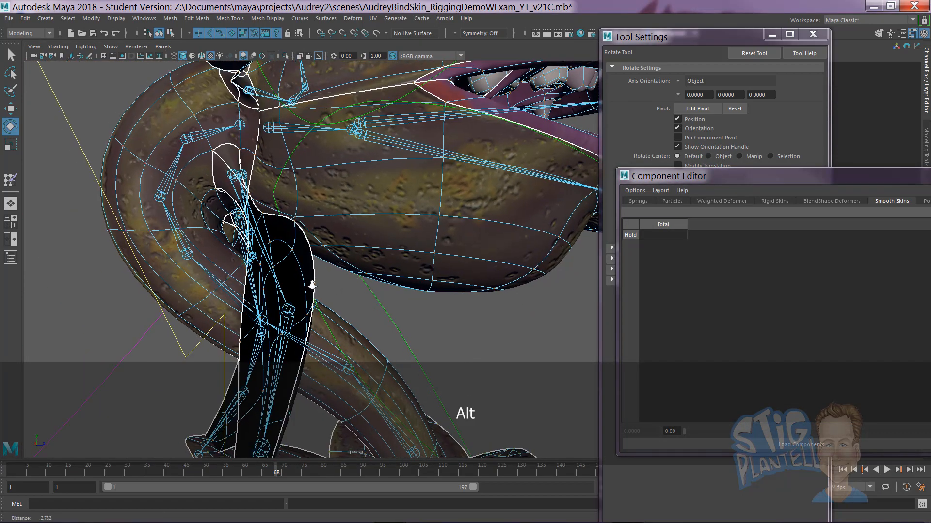
alt+right_drag(311, 285, 233, 281)
alt+drag(328, 279, 303, 285)
alt+right_drag(310, 286, 484, 309)
alt+drag(381, 269, 361, 276)
key(4)
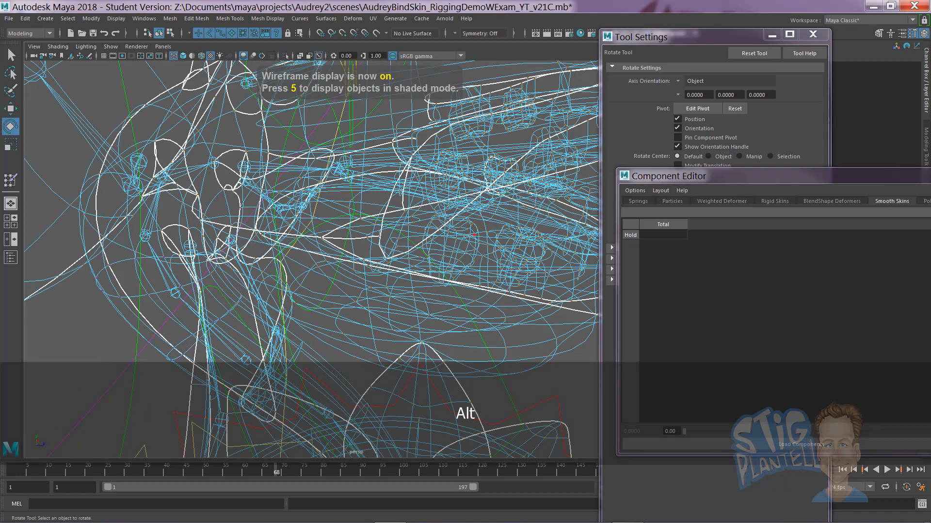
click(926, 82)
drag(868, 176, 829, 331)
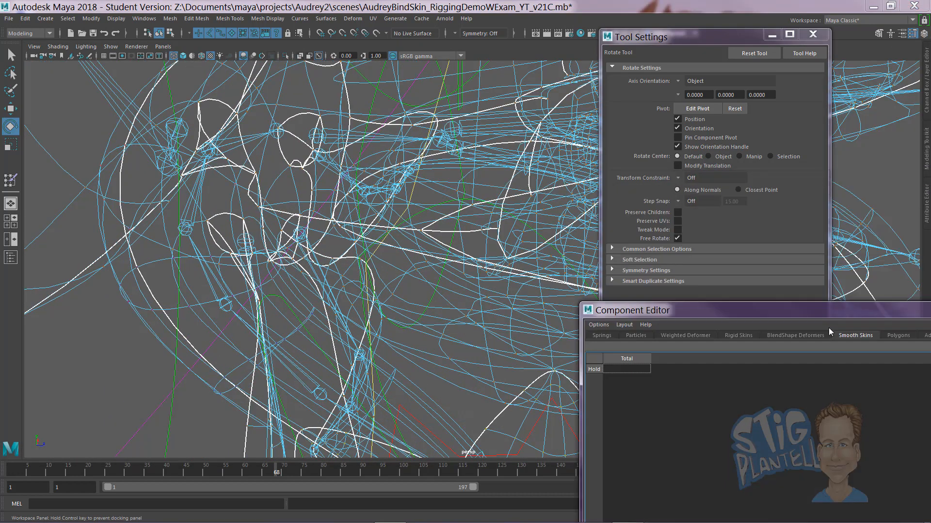
click(770, 34)
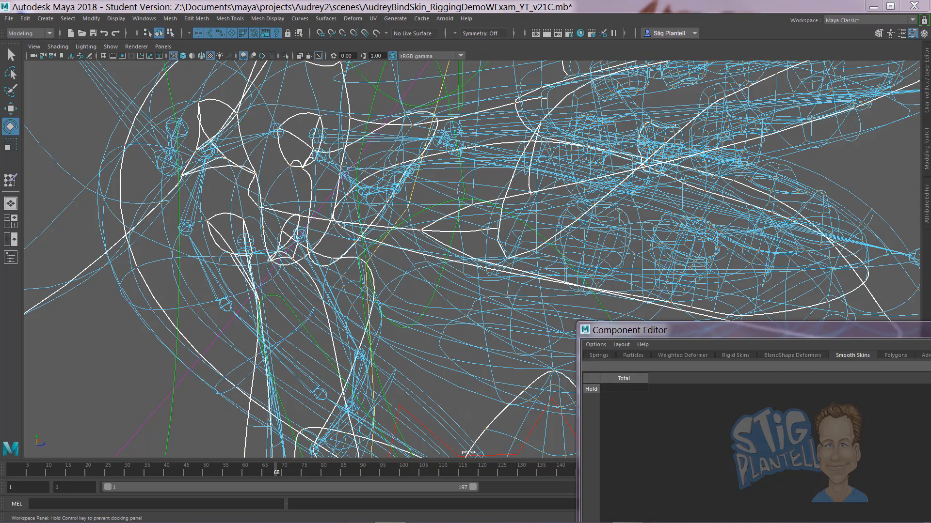
click(927, 149)
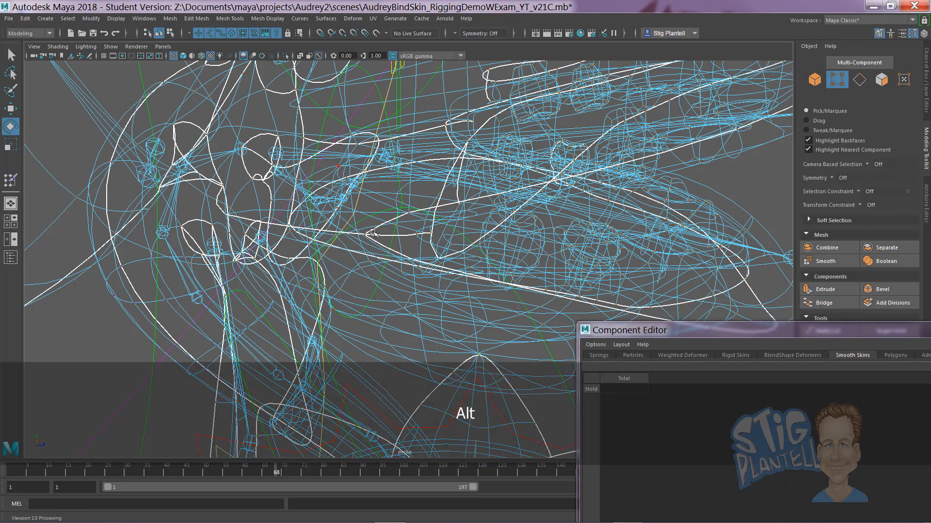
Select vertex vtx[1594] below the jaw hinge and set its Leaf_03 and Lwr_Jaw_Jnt smooth skin weights to 0.
alt+drag(374, 234, 382, 277)
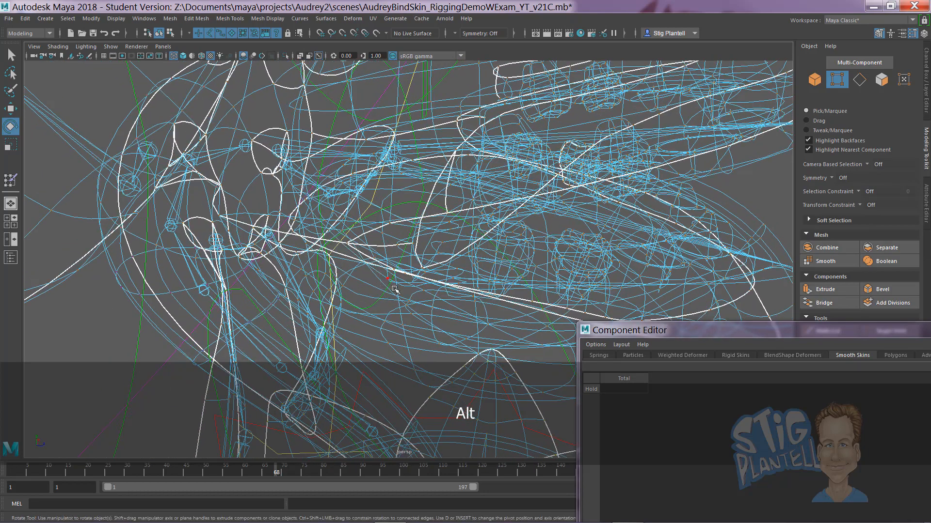
click(393, 287)
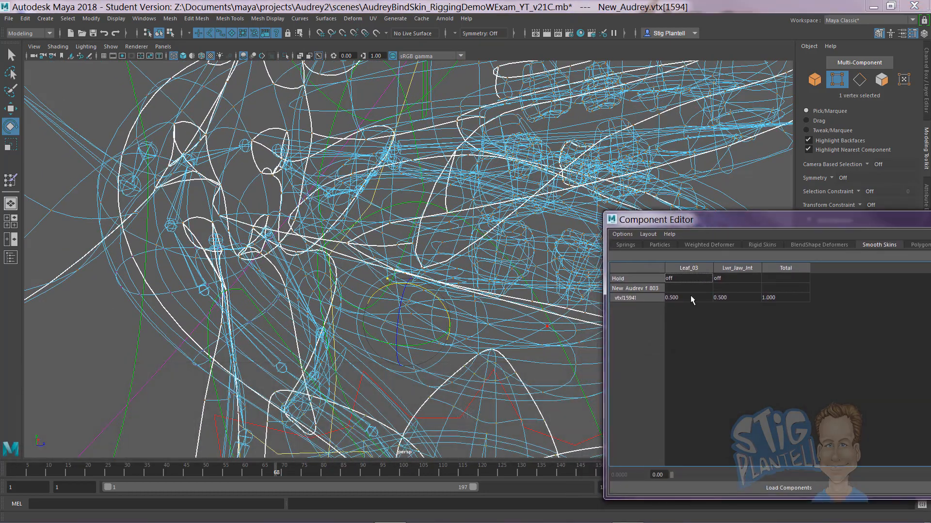
click(685, 296)
text(0)
key(Return)
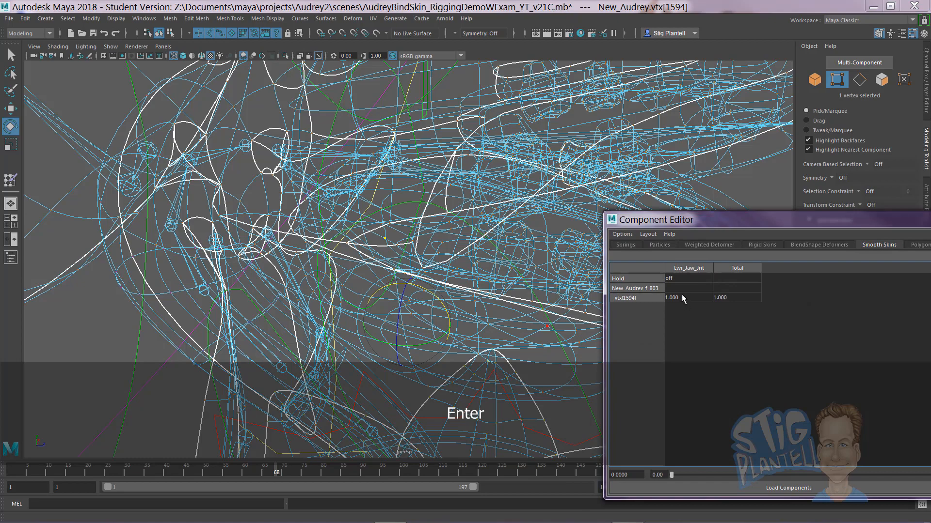
click(684, 297)
text(0)
key(Return)
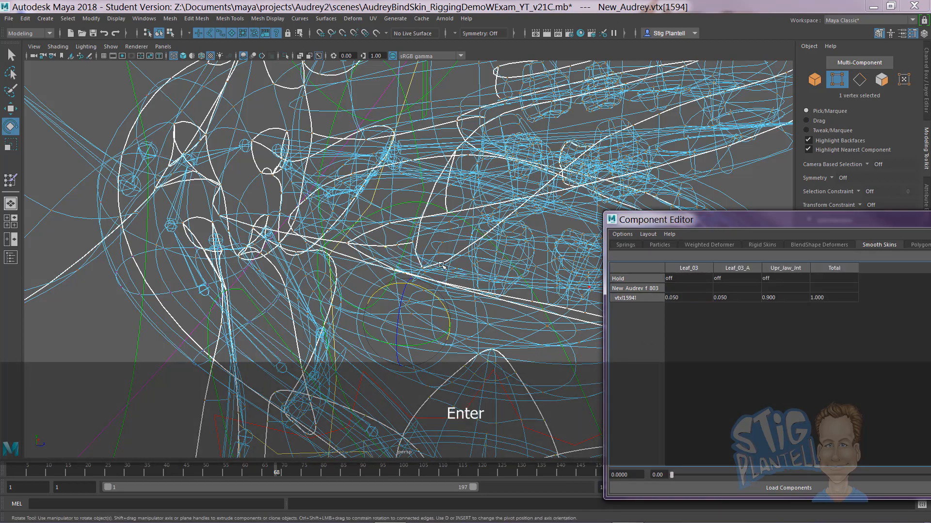
Return to shaded display and raise the Mth_Hndl control beside the plant to open the mouth.
alt+right_drag(484, 275, 421, 253)
key(5)
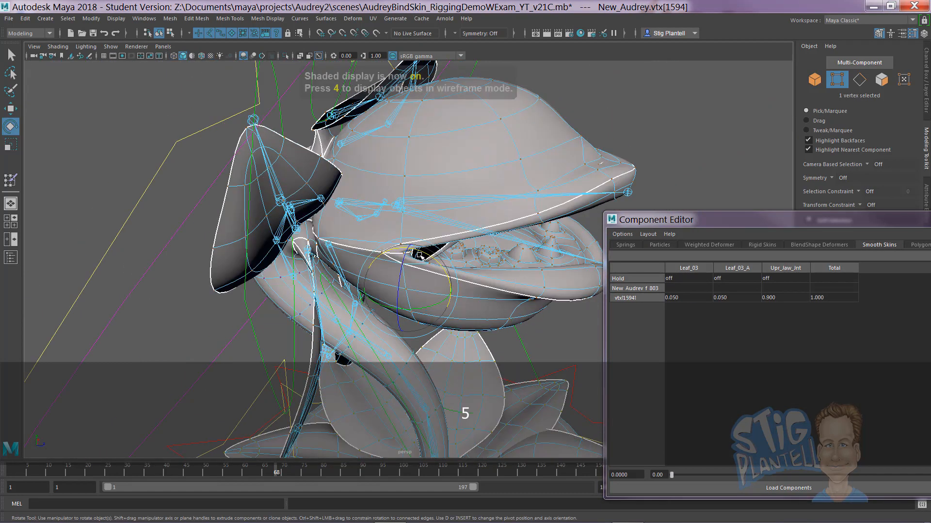
alt+drag(421, 253, 360, 249)
alt+right_drag(432, 253, 591, 187)
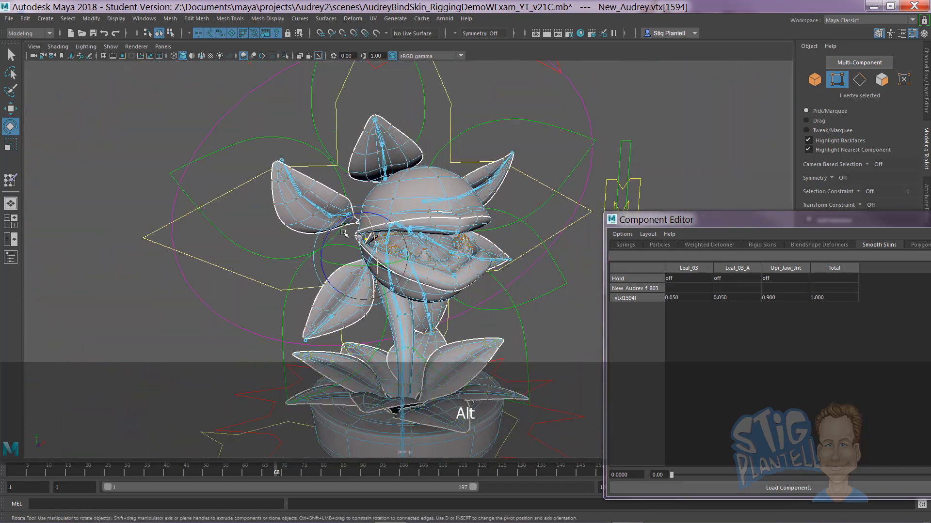
alt+middle_drag(590, 187, 485, 179)
click(545, 178)
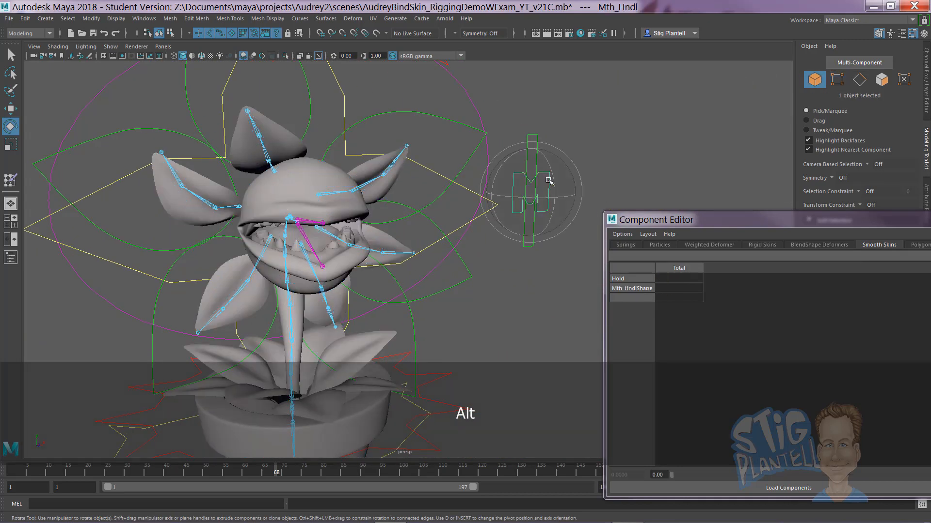
drag(533, 167, 534, 131)
Start the Paint Skin Weights tool on the New_Audrey mesh at the mouth corner with the Upr_Jaw_Jnt influence.
alt+drag(396, 155, 363, 162)
alt+right_drag(475, 228, 644, 255)
alt+middle_drag(271, 228, 359, 208)
alt+right_drag(242, 206, 432, 238)
alt+middle_drag(223, 201, 276, 222)
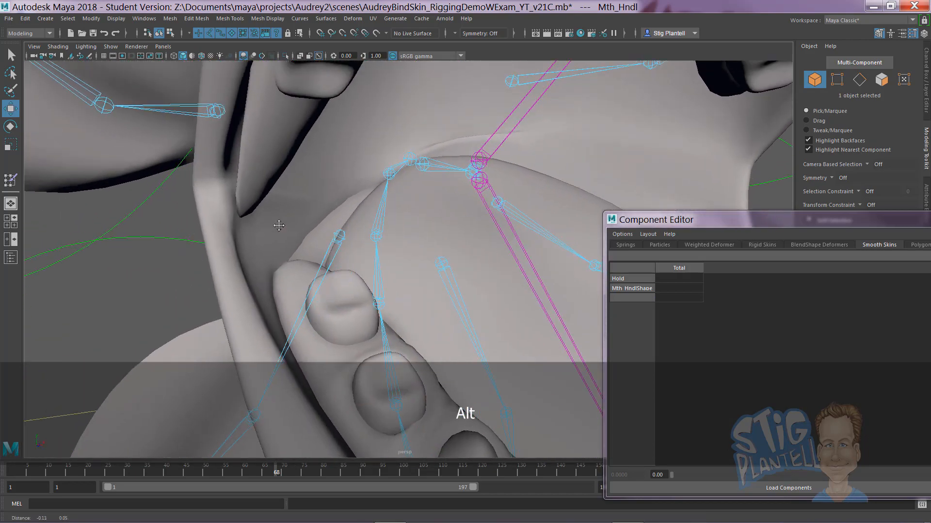
alt+drag(276, 223, 283, 204)
click(280, 203)
right_drag(280, 203, 319, 224)
alt+drag(317, 226, 308, 221)
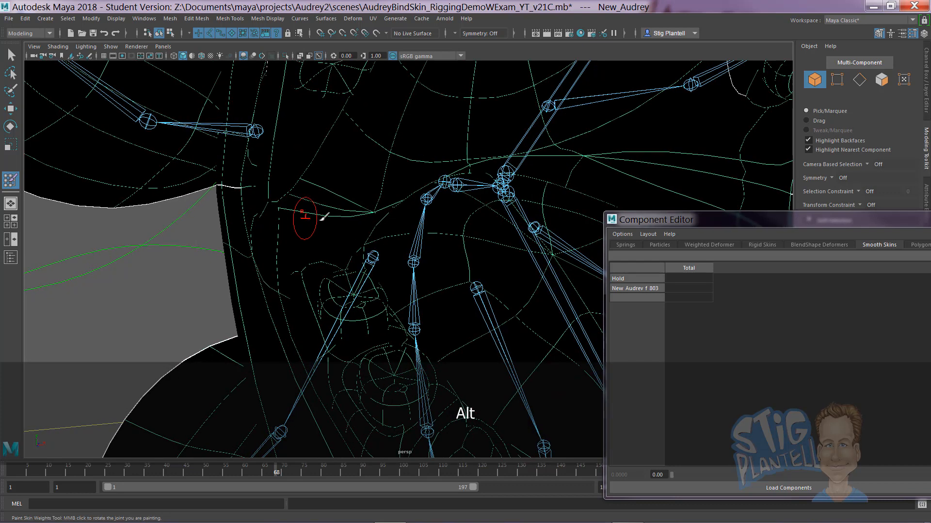
drag(928, 115, 725, 98)
click(687, 189)
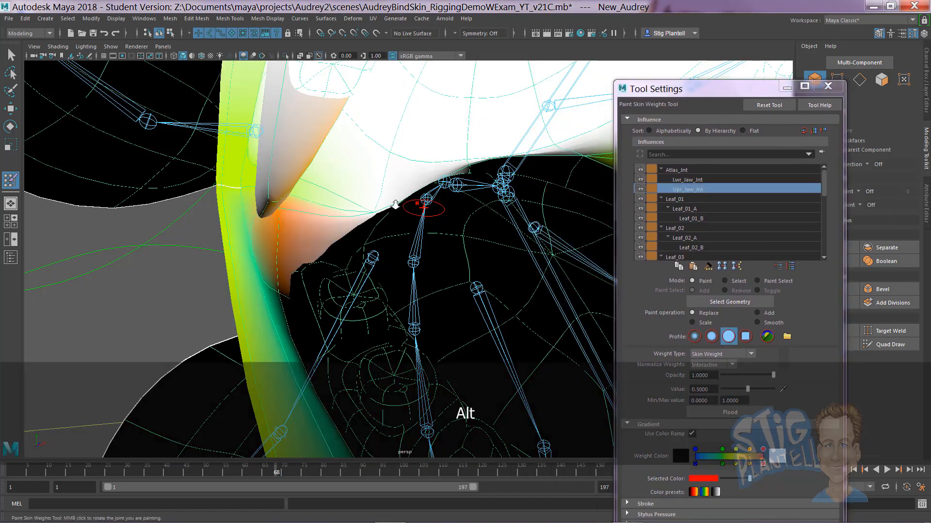
Paint the Upr_Jaw_Jnt influence with Replace at value 1 over the upper inside of the mouth corner, enlarging the brush.
alt+drag(395, 205, 409, 200)
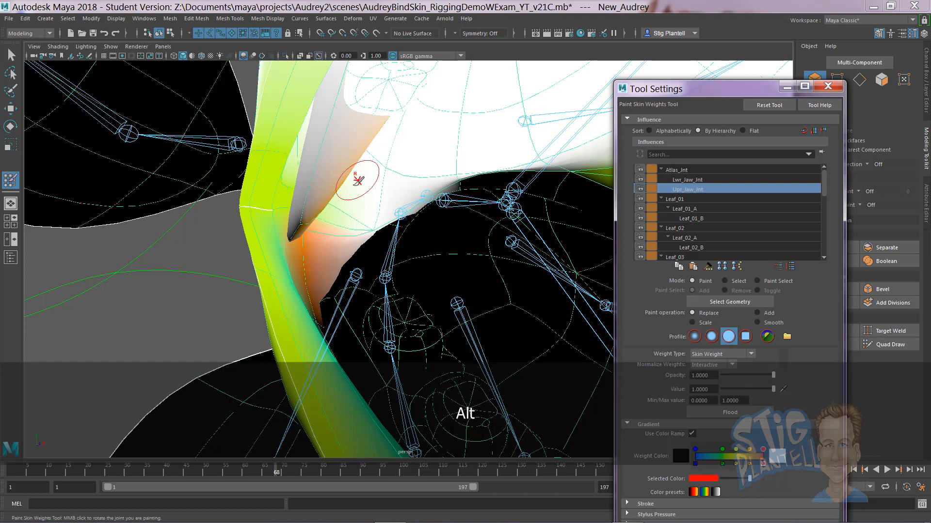
key(b)
drag(303, 199, 310, 199)
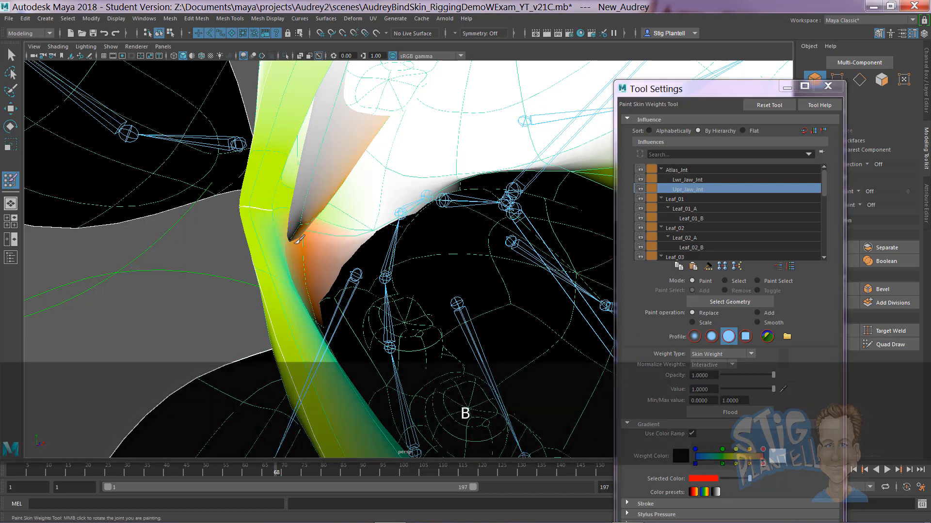
right_click(268, 190)
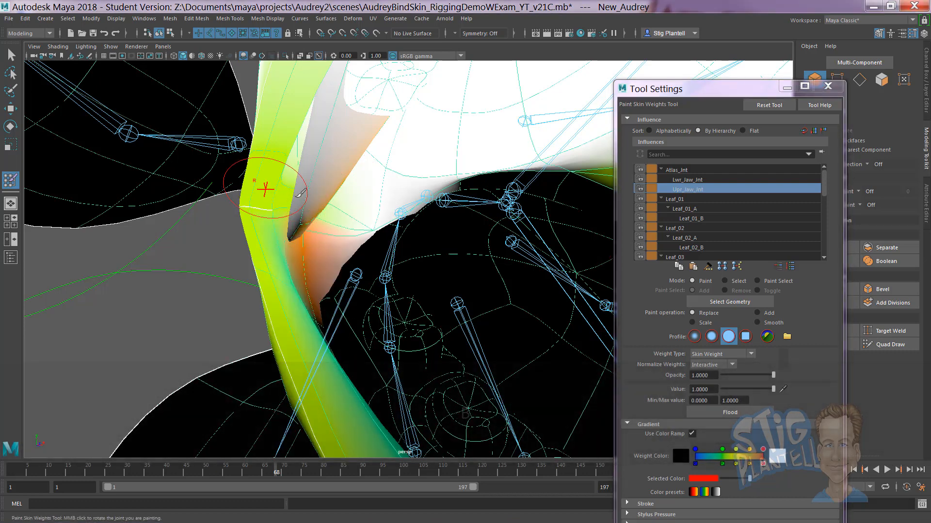
key(w)
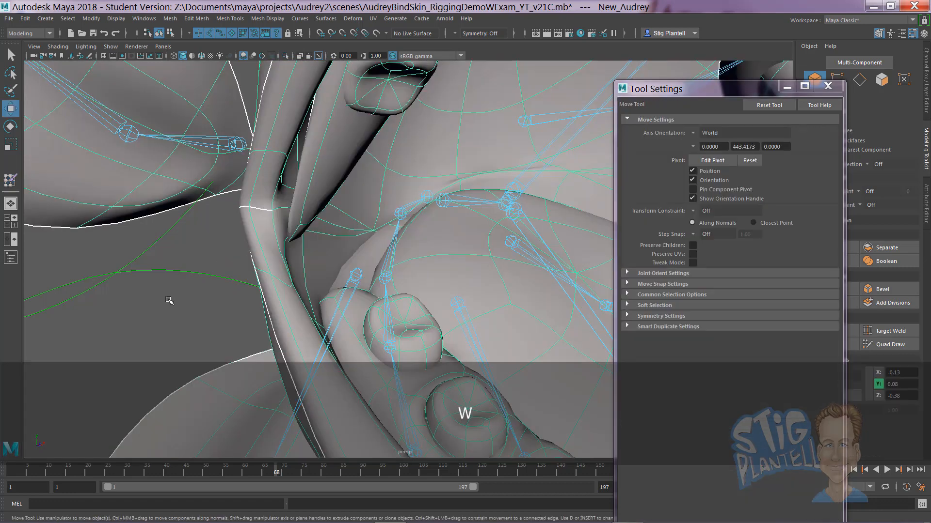
right_click(253, 234)
click(207, 222)
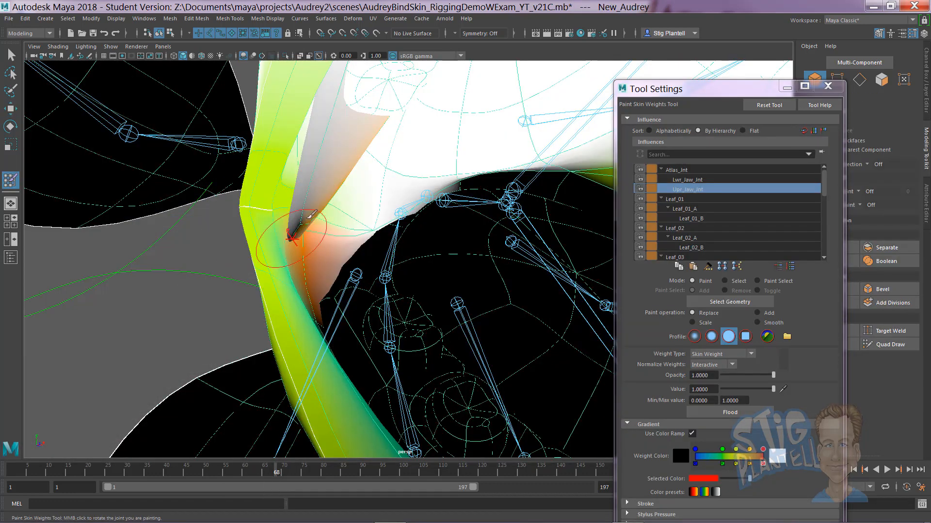
key(b)
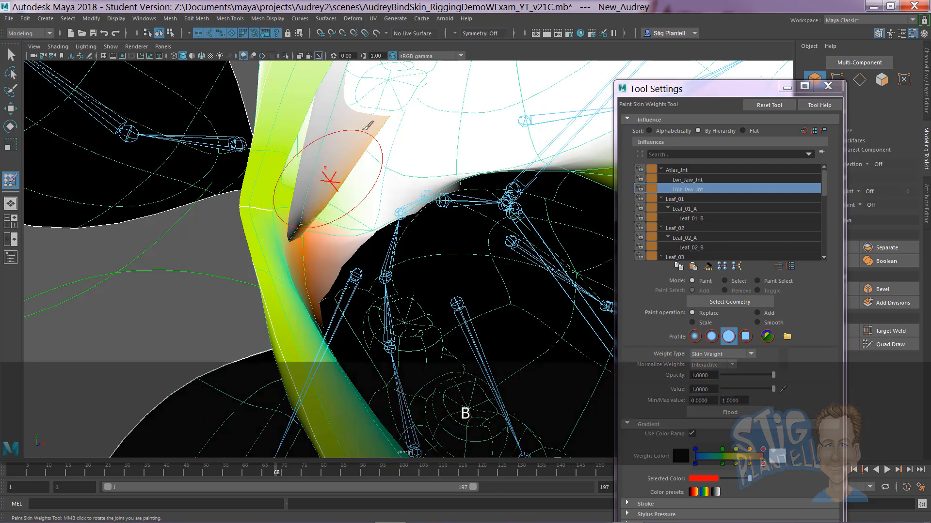
drag(363, 130, 333, 189)
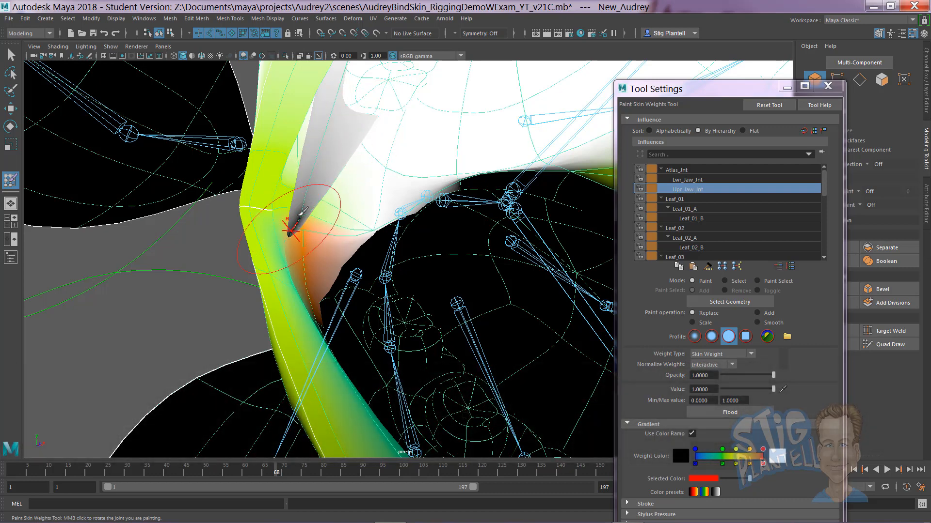
key(b)
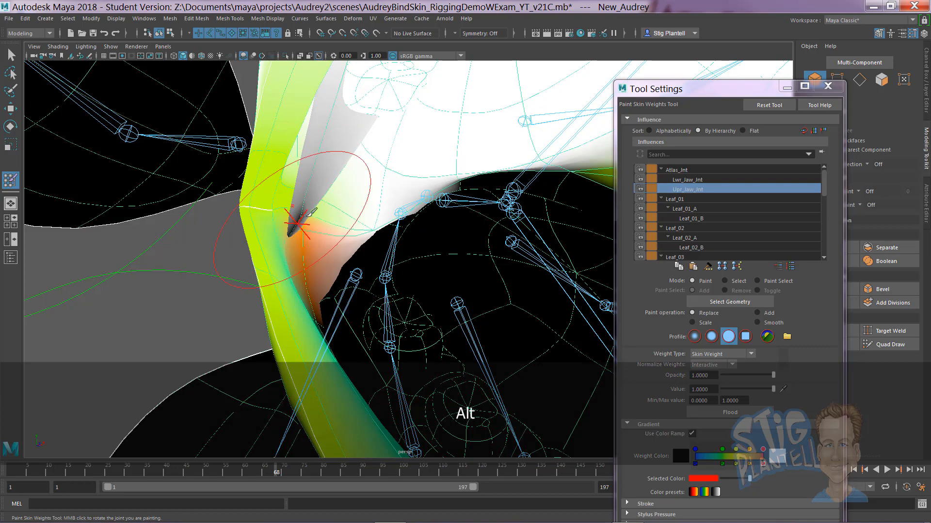
Leave weight painting and select the stray vertices vtx[333] and vtx[339] inside the mouth corner, checking them in wireframe.
mouse_move(310, 213)
alt+mouse_down()
mouse_move(380, 207)
mouse_move(301, 224)
mouse_move(187, 208)
mouse_move(224, 184)
mouse_move(270, 216)
mouse_move(201, 210)
alt+mouse_up()
key(e)
click(199, 213)
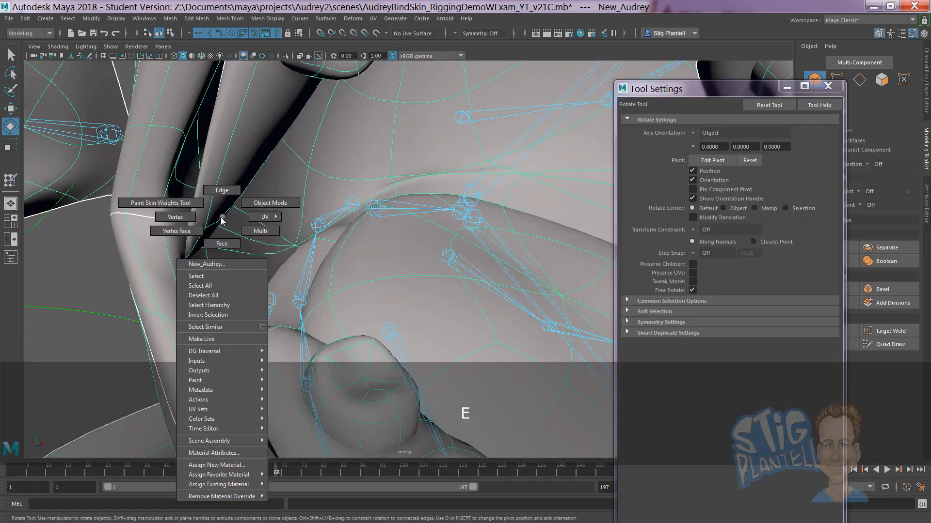
alt+drag(195, 233, 230, 231)
key(w)
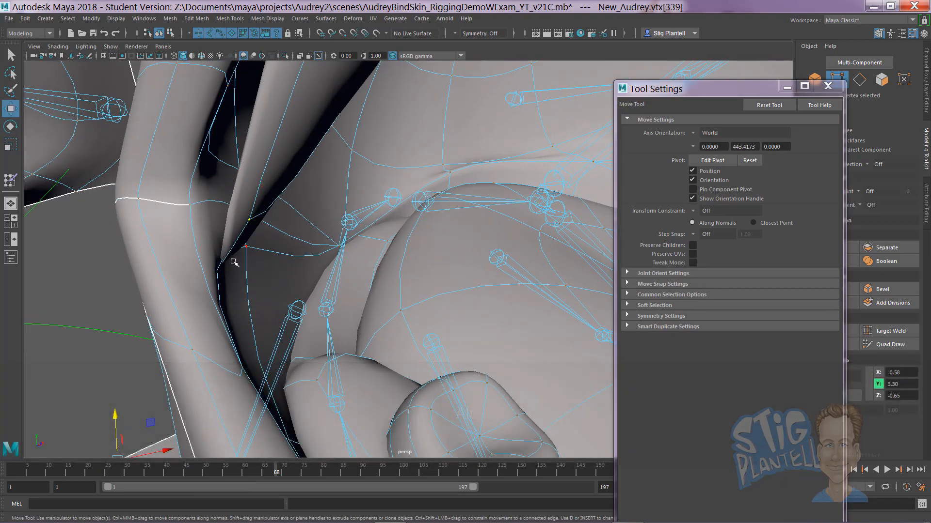
key(4)
alt+drag(217, 236, 167, 270)
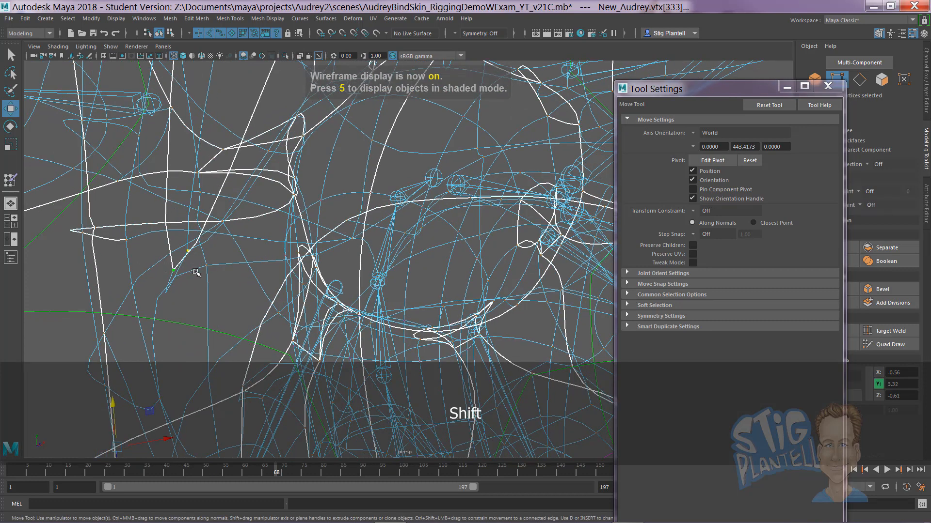
key(5)
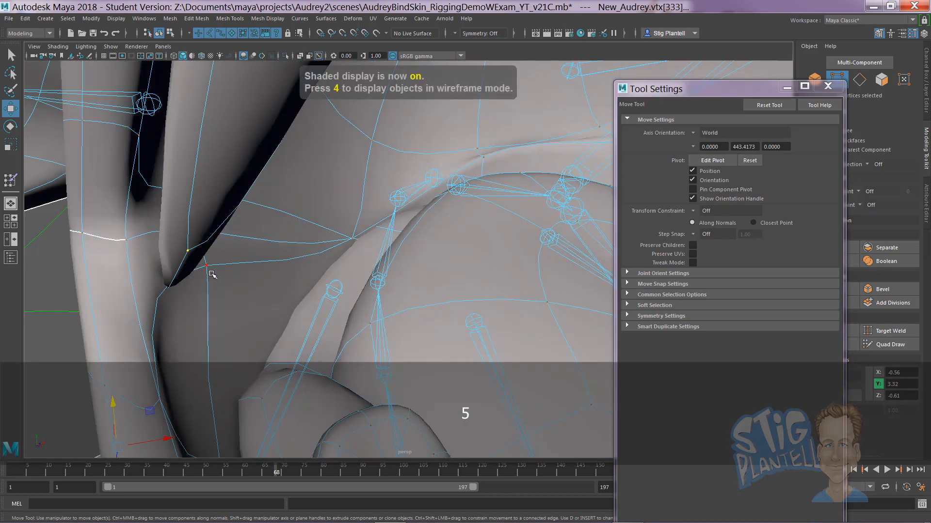
Set the Leaf_02 and Leaf_02_A smooth skin weights of vertices vtx[333] and vtx[339] to 0 in the Component Editor.
alt+drag(198, 284, 349, 239)
mouse_move(349, 239)
alt+right_down()
mouse_move(363, 239)
mouse_move(188, 234)
mouse_move(183, 267)
alt+right_up()
mouse_move(183, 267)
alt+mouse_down()
mouse_move(301, 270)
mouse_move(257, 279)
mouse_move(274, 257)
alt+mouse_up()
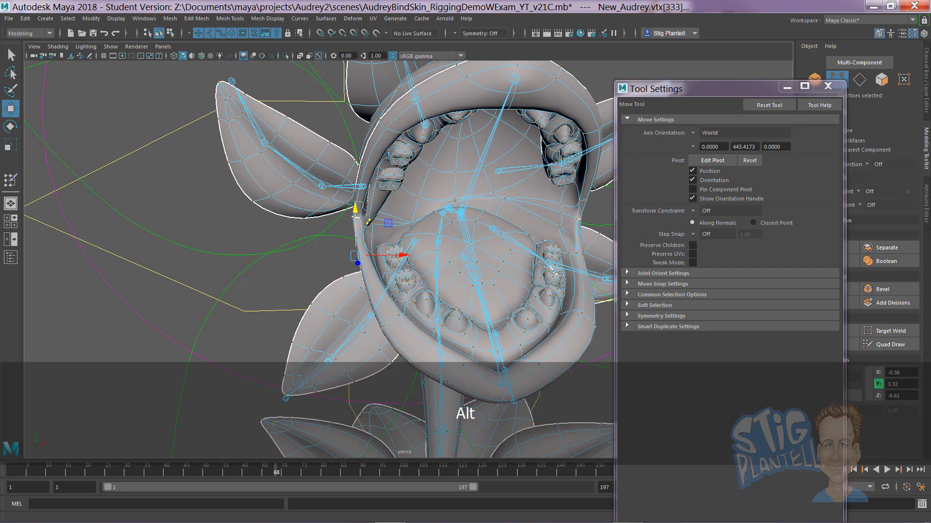
drag(930, 160, 683, 164)
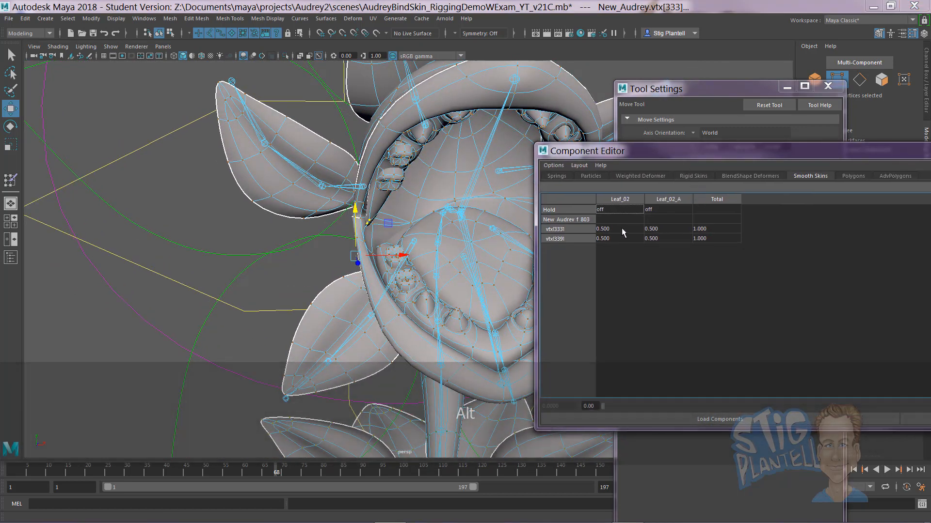
drag(622, 228, 660, 237)
text(0)
key(Return)
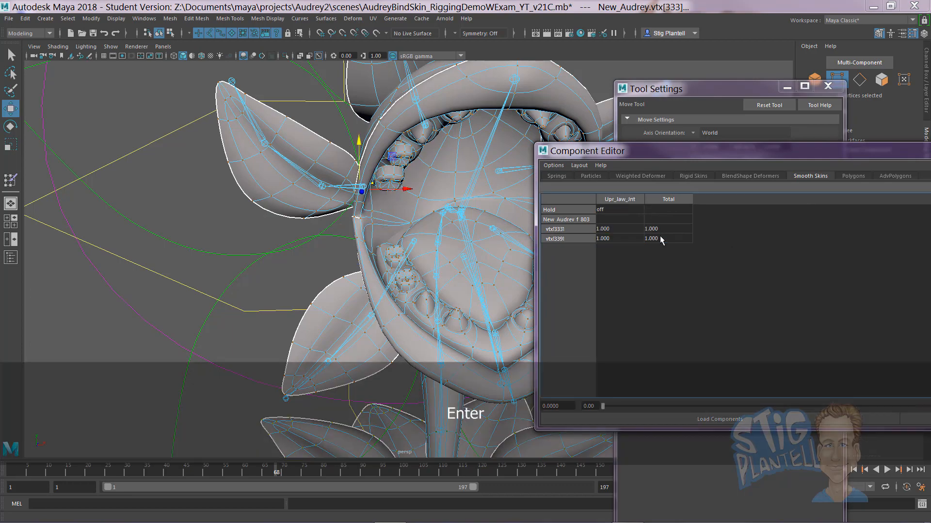
Deselect the vertices, move the Component Editor aside and examine the open mouth and the whole plant.
click(208, 194)
alt+drag(378, 216, 470, 220)
alt+right_drag(340, 208, 247, 206)
drag(640, 151, 927, 168)
alt+drag(550, 217, 427, 228)
mouse_move(426, 228)
alt+right_down()
mouse_move(458, 230)
mouse_move(423, 227)
alt+right_up()
alt+middle_drag(423, 228, 313, 208)
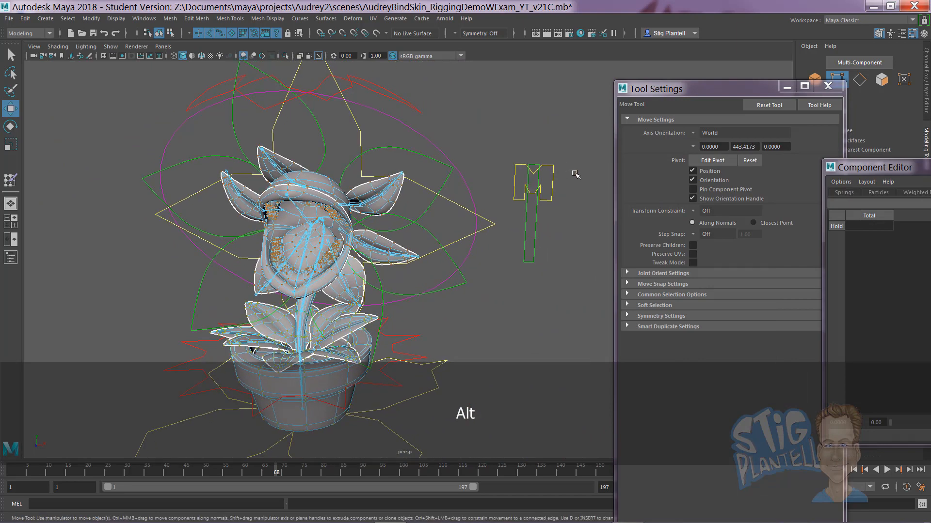
Turn on textured shading in the viewport and lower the Mth_Hndl control to close the plant's mouth.
click(517, 187)
key(6)
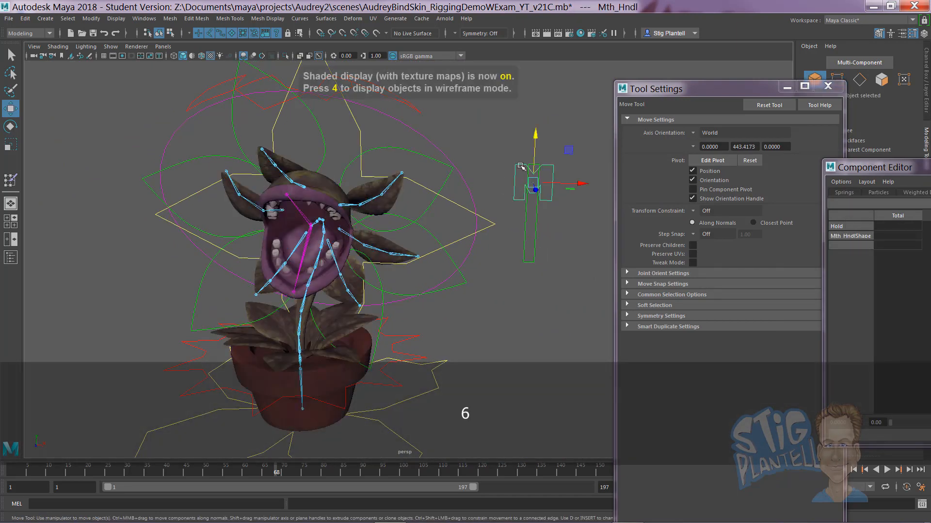
drag(535, 158, 533, 213)
Hide the joints in the viewport and raise the Mth_Hndl control to open the mouth wide.
click(110, 47)
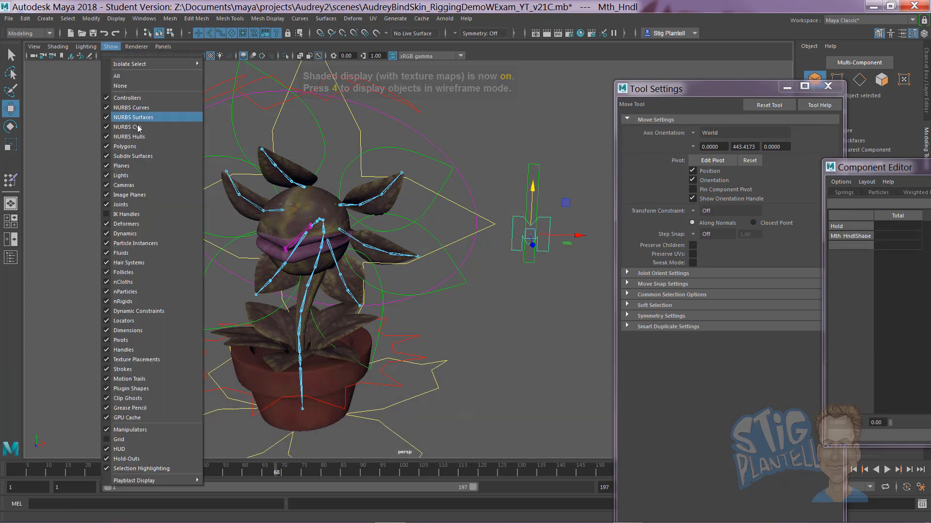
click(128, 205)
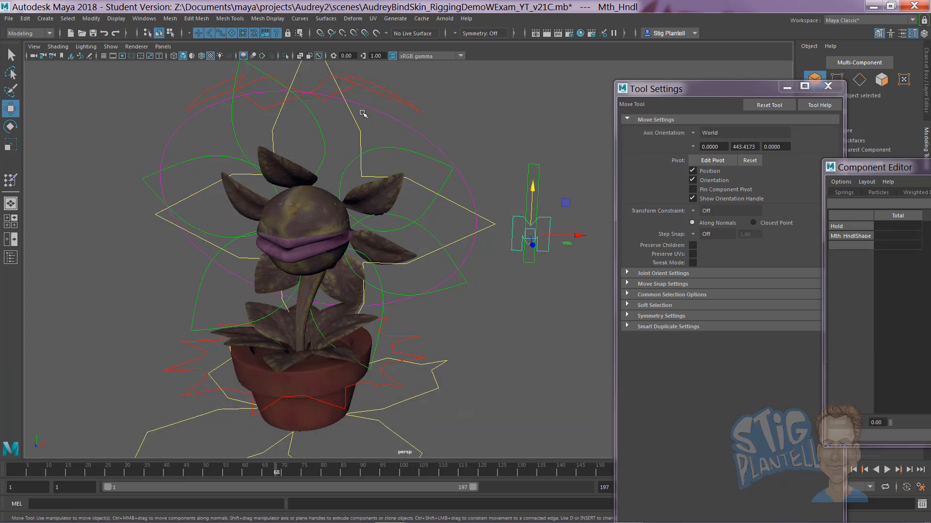
drag(535, 208, 535, 157)
Try rotating the Hd_Cntrl head control with the mouth open, undo the rotation and deselect the control.
alt+drag(343, 158, 407, 95)
click(408, 106)
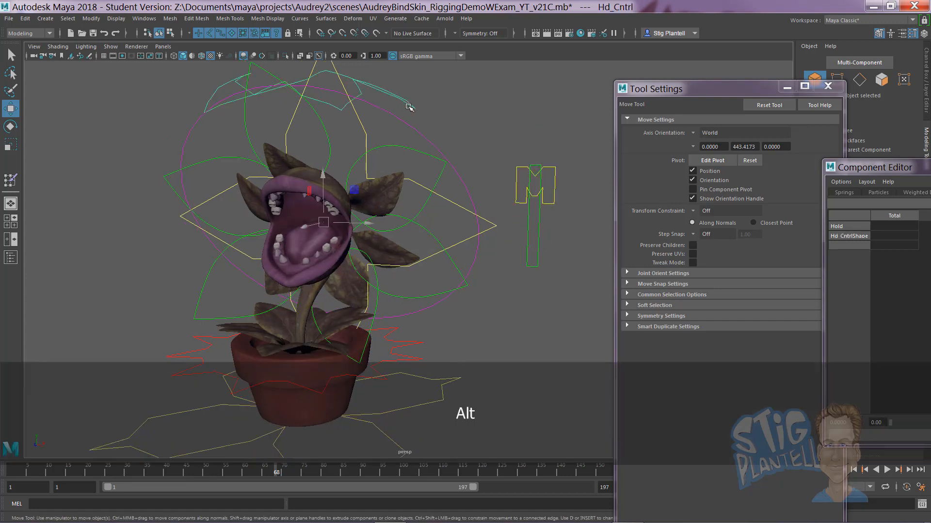
key(e)
drag(342, 184, 288, 199)
key(ctrl+z)
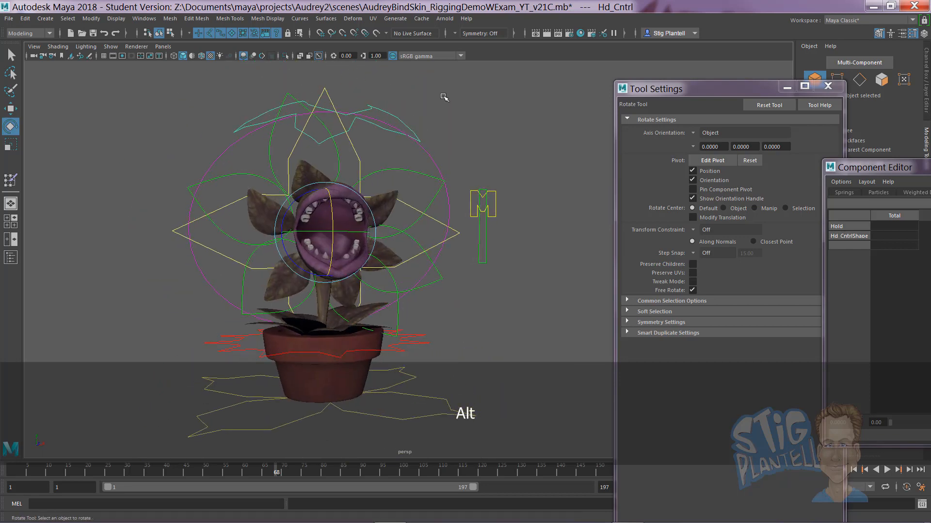
click(442, 96)
Lower the Mth_Hndl control so the mouth is only partly open.
alt+drag(361, 127, 372, 164)
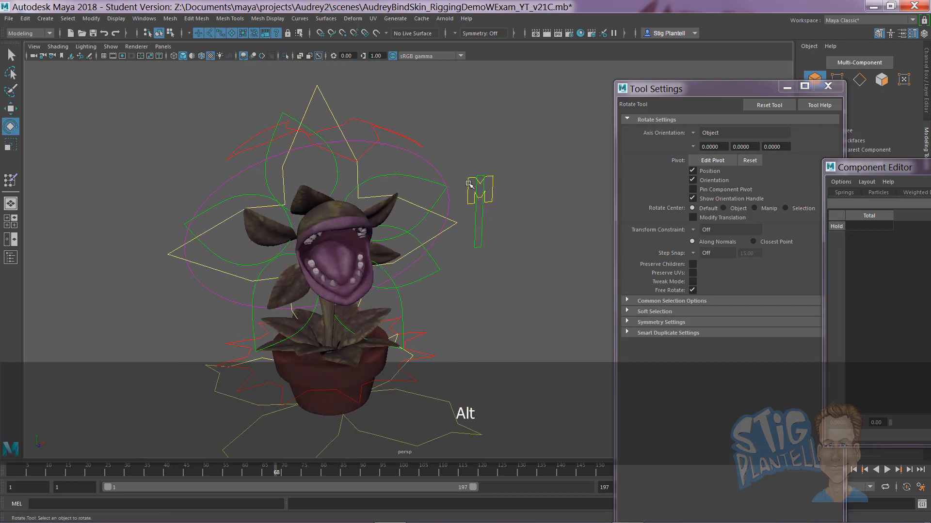
click(469, 184)
key(w)
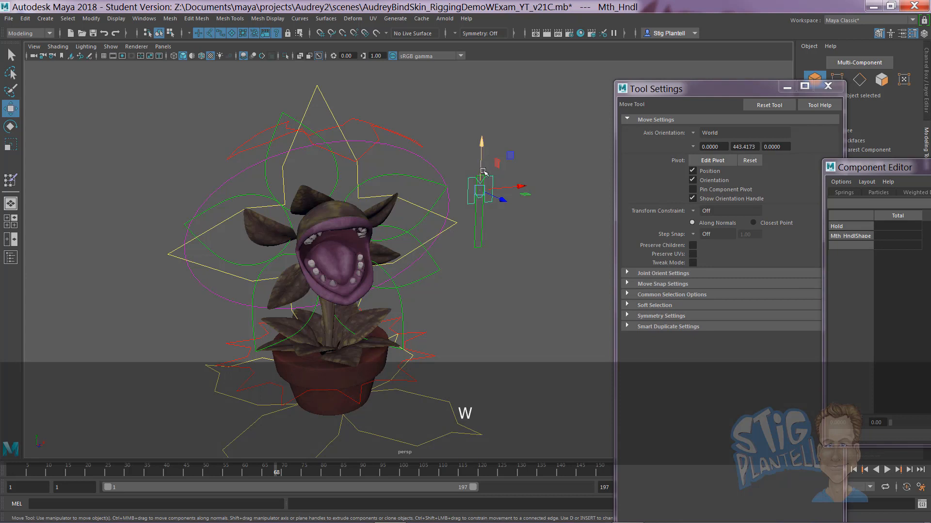
drag(483, 171, 483, 177)
Rotate the top leaf control Lf_Cntrl_Crv and the neighbouring Lf_Cntrl_Crv_02 to pose their leaves.
alt+drag(348, 195, 346, 175)
click(346, 174)
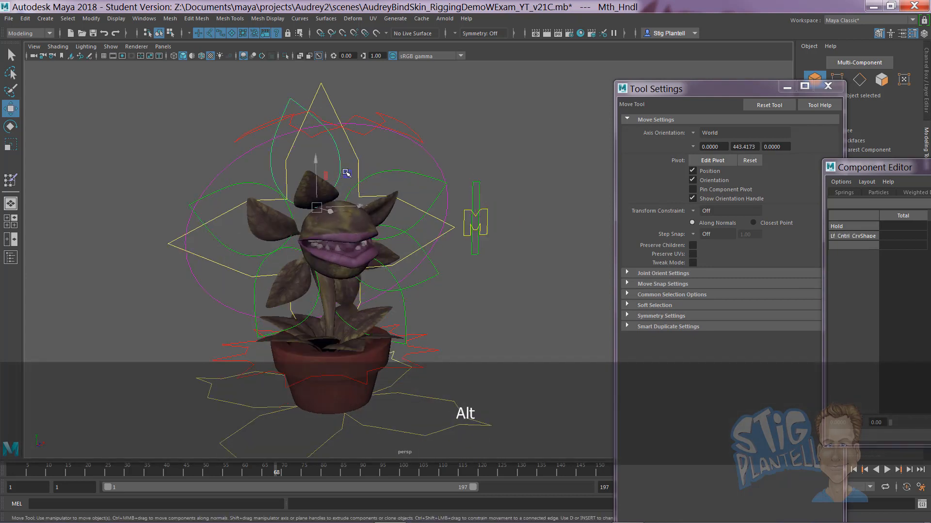
key(e)
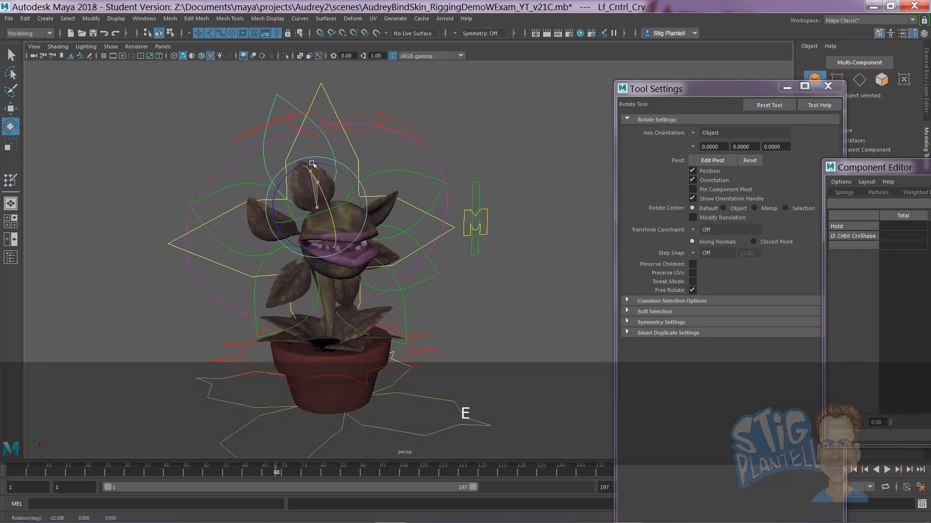
drag(313, 172, 251, 201)
click(265, 237)
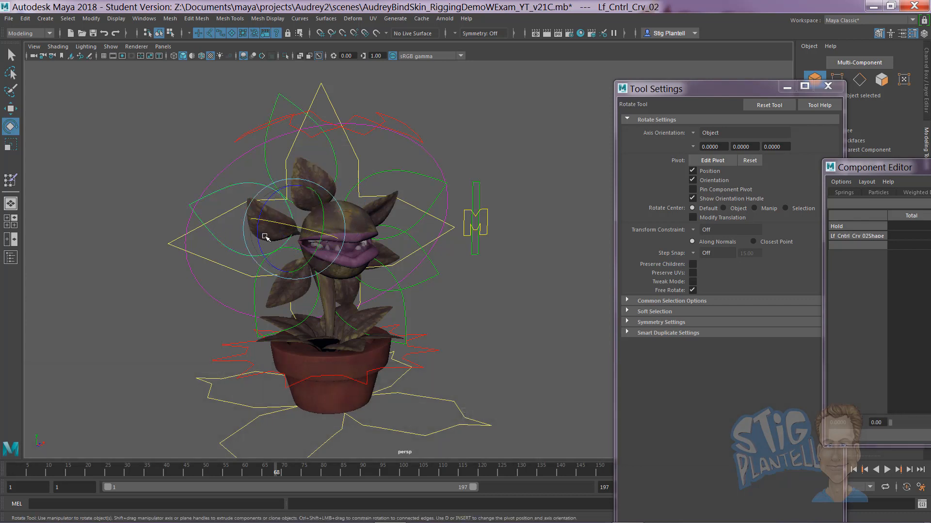
drag(262, 214, 313, 212)
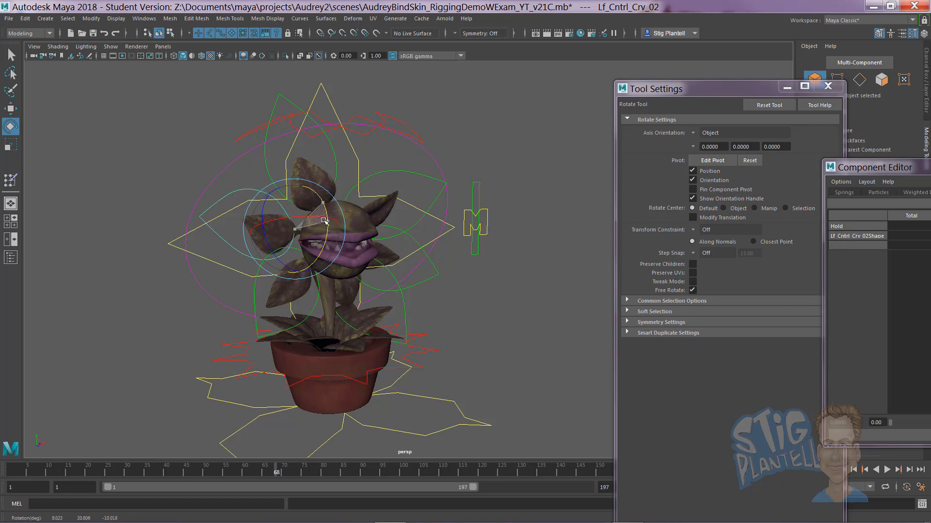
Rotate the control of the lower right head leaf slightly and deselect it.
click(446, 187)
alt+drag(445, 189, 364, 202)
alt+right_drag(364, 202, 424, 231)
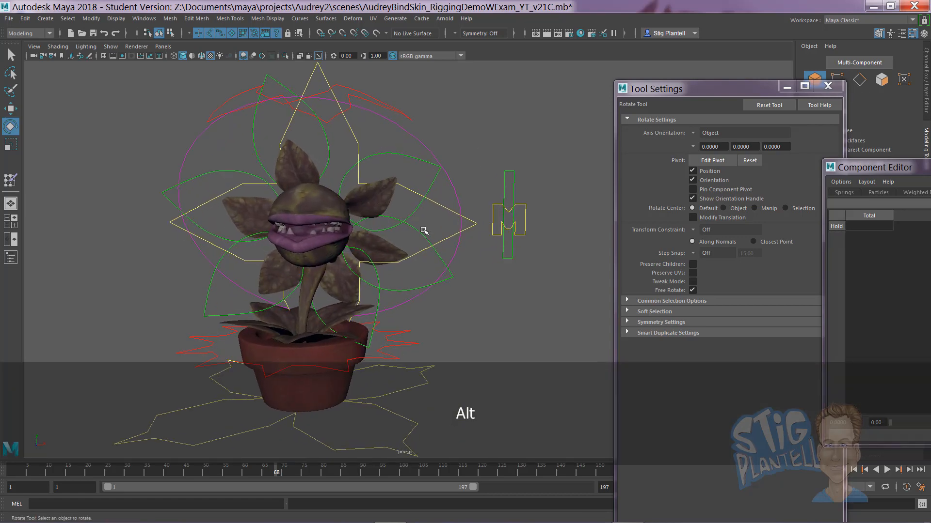
click(421, 228)
drag(338, 220, 342, 209)
click(440, 309)
Rotate the Leaf_Grp_Cntrl circle to swing all the head leaves together, and deselect it.
alt+drag(388, 291, 354, 270)
click(381, 299)
click(471, 264)
alt+drag(463, 266, 412, 245)
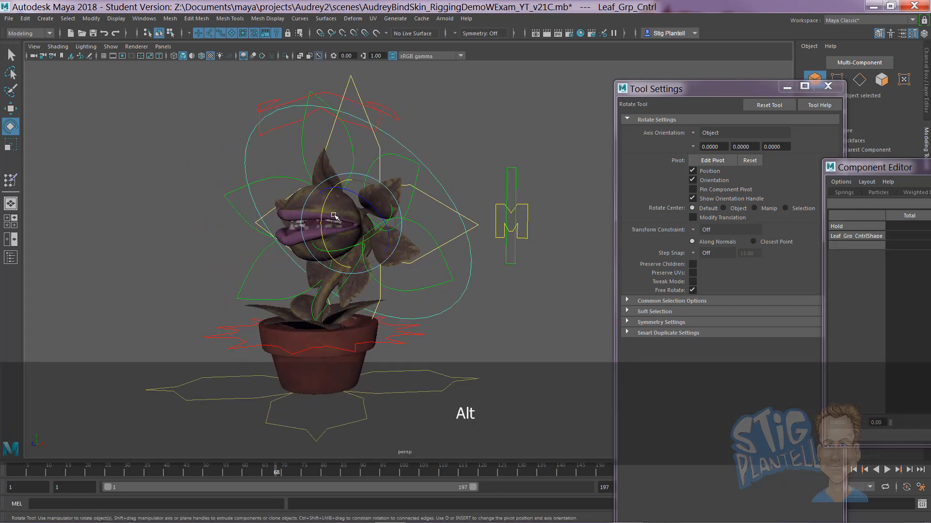
drag(324, 211, 422, 259)
click(498, 311)
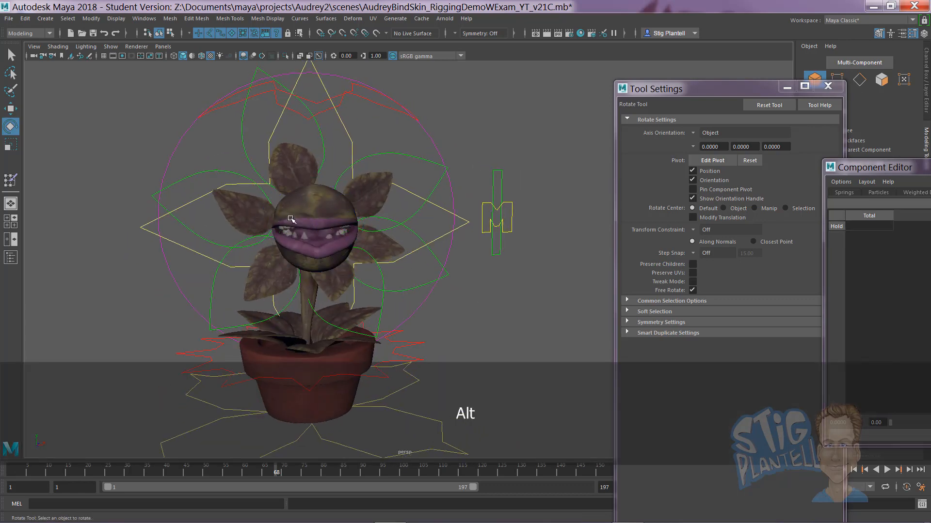
Adjust the rotation of Lf_Cntrl_Crv_02 to twist the leaf left of the head, and deselect it.
click(207, 173)
drag(251, 181, 244, 188)
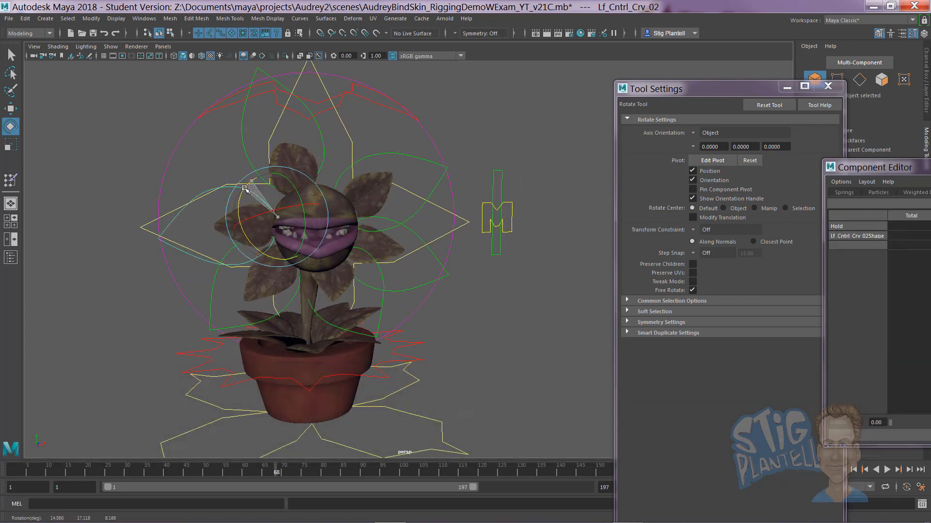
click(487, 305)
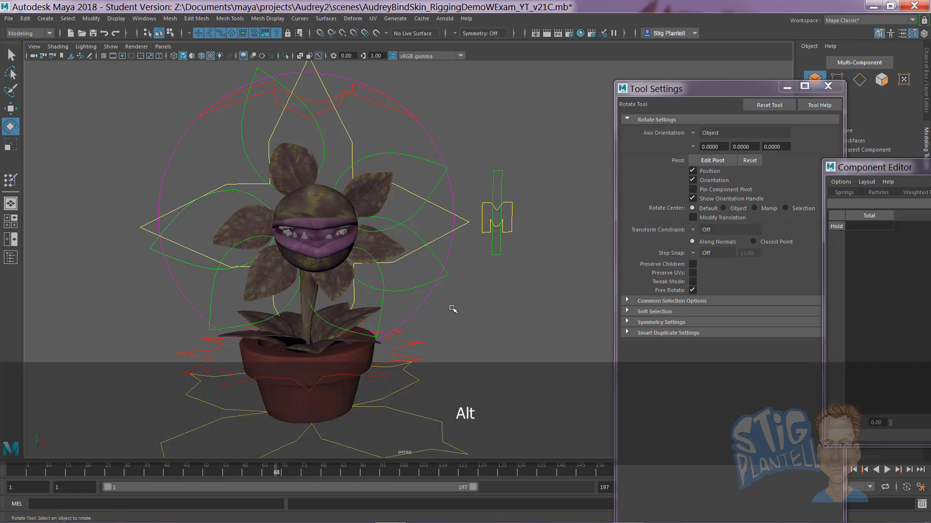
Try rotating the Bdy_Cntrl body control around the pot rim, undo the rotation and examine the whole plant.
alt+drag(451, 308, 423, 320)
click(423, 320)
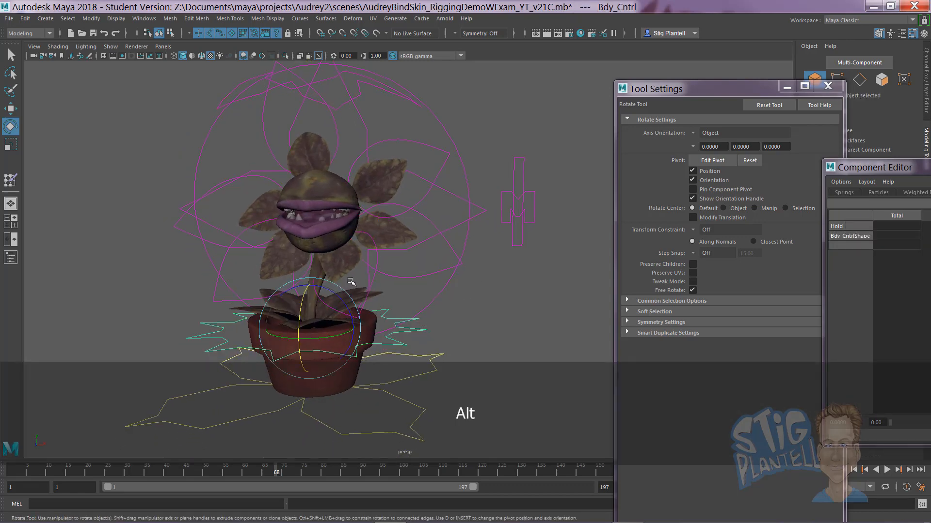
drag(346, 303, 410, 315)
key(ctrl+z)
alt+right_drag(410, 315, 412, 310)
alt+middle_drag(411, 310, 432, 317)
alt+drag(432, 317, 377, 309)
key(alt+Tab)
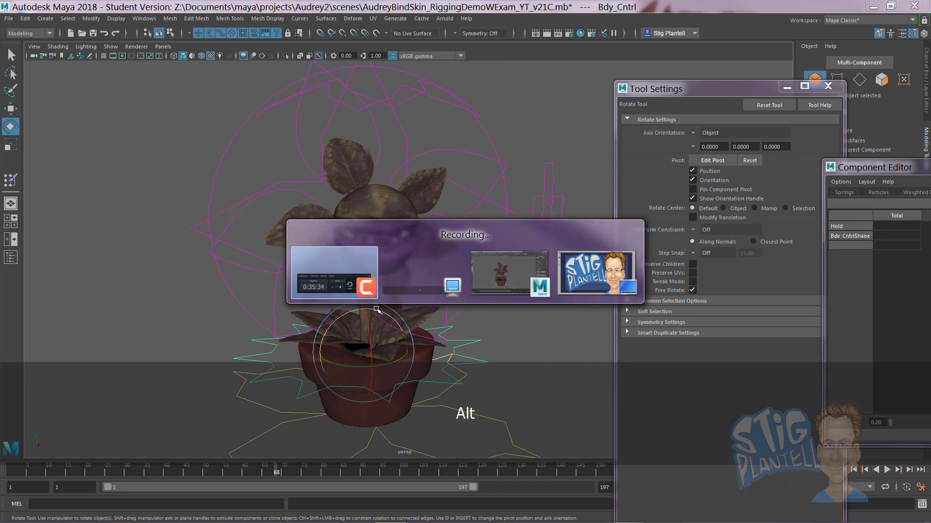
key(alt+Tab)
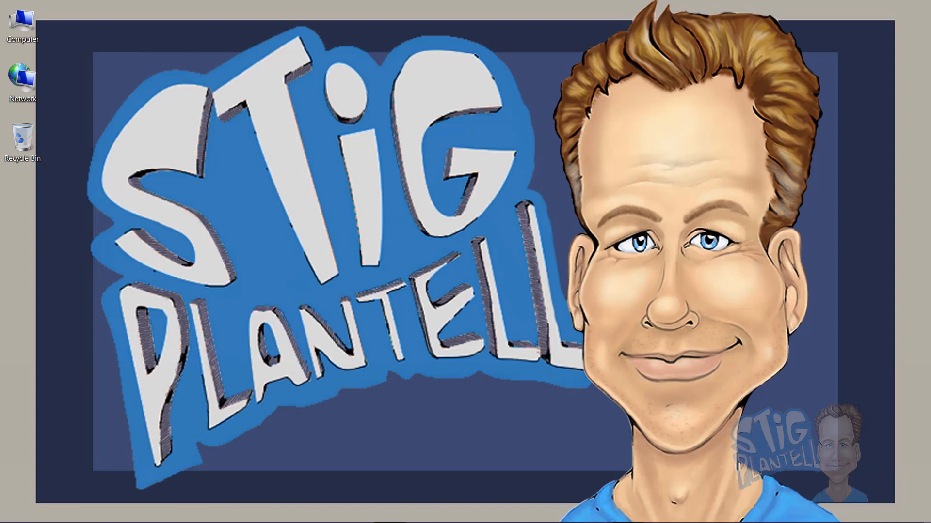
mouse_move(643, 514)
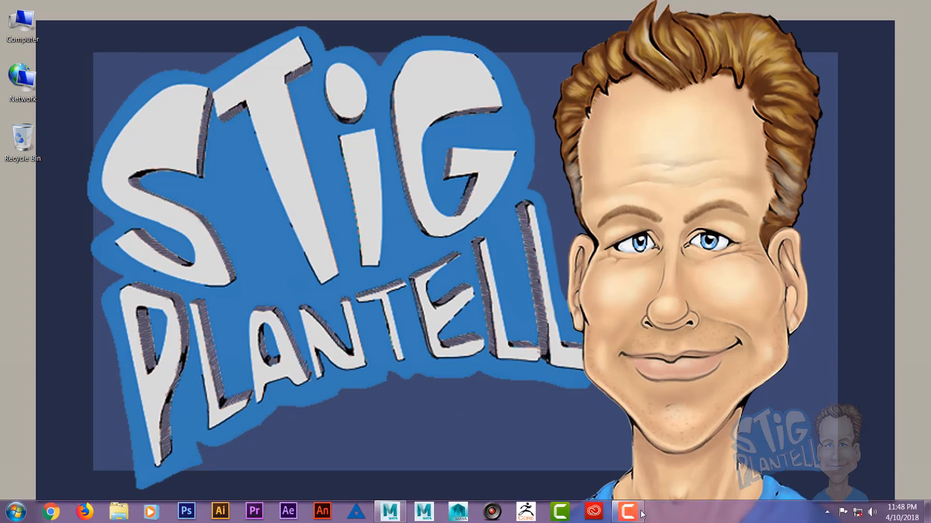